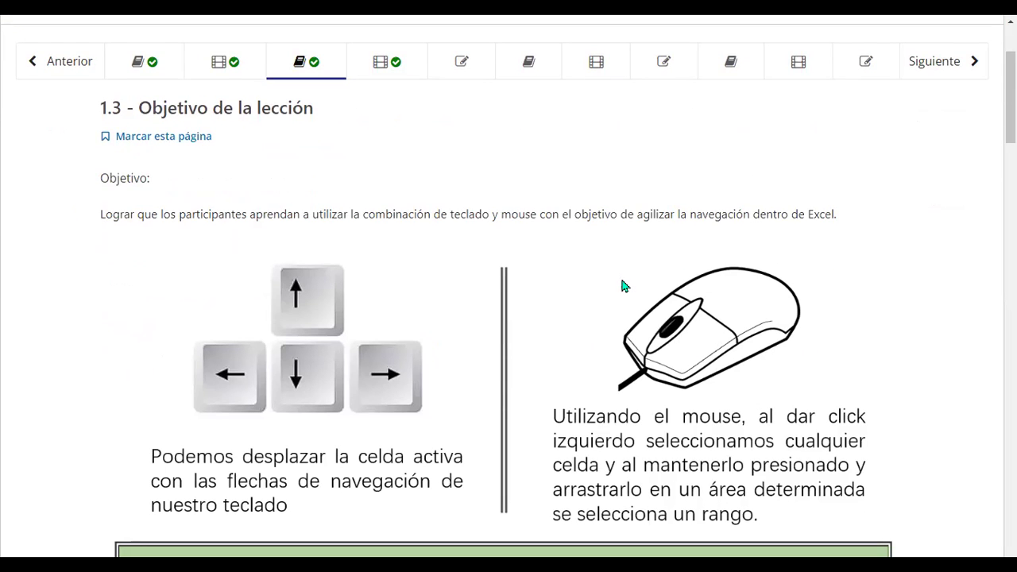
# Step: Scroll the lesson 1.3 page to the green Navegación entre celdas banner below the illustrations
pyautogui.scroll(-1, 623, 286)
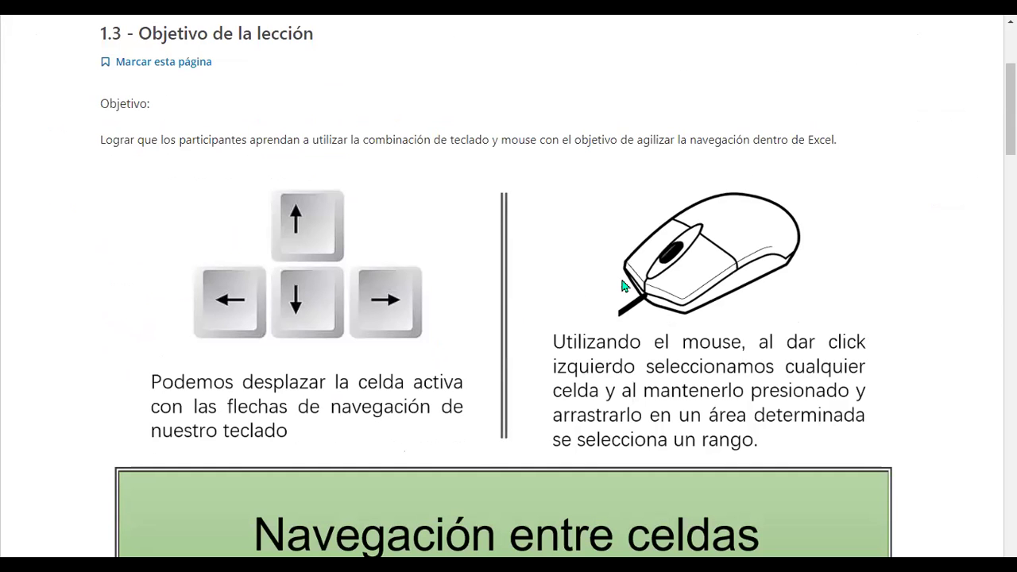
pyautogui.scroll(2, 623, 286)
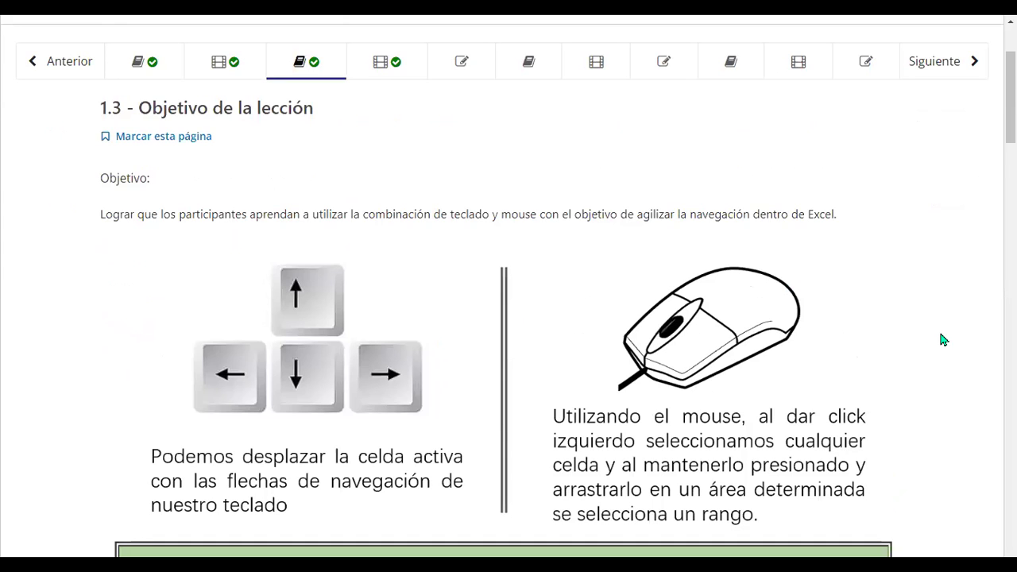
pyautogui.scroll(-2, 940, 335)
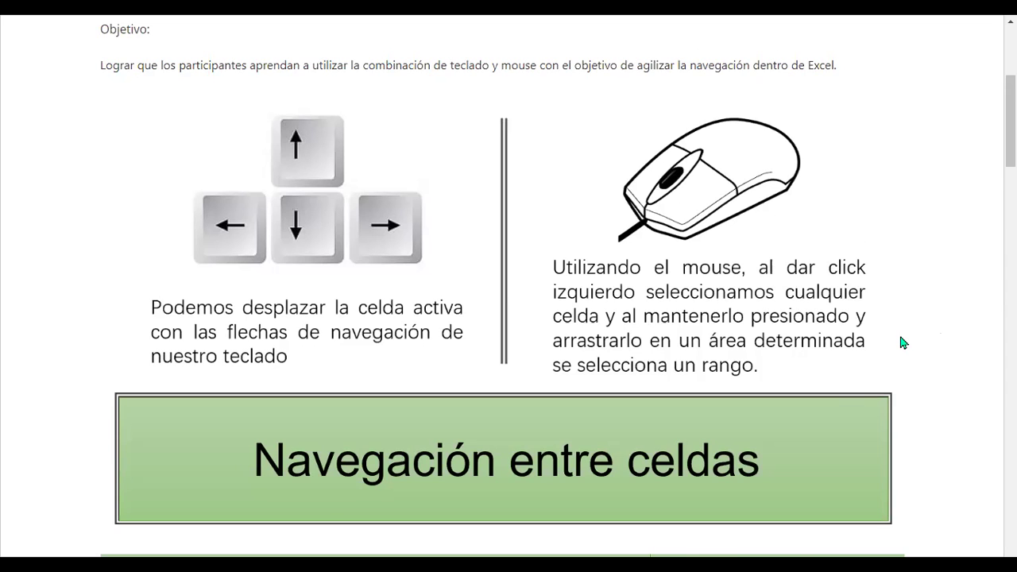
# Step: Scroll down to the Click izquierdo slide with its Excel cell menu illustration
pyautogui.scroll(-1, 903, 343)
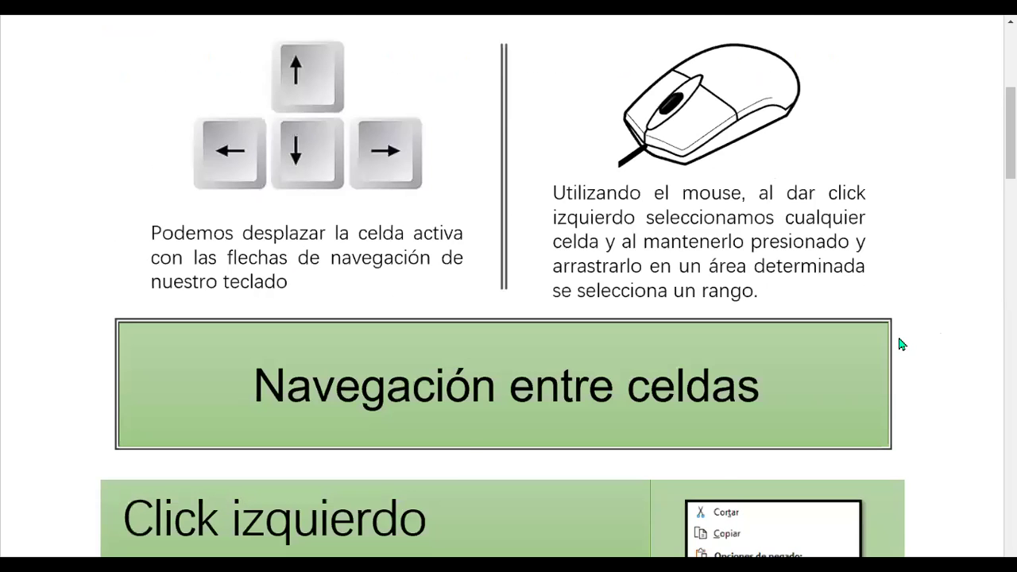
pyautogui.scroll(-1, 901, 343)
pyautogui.scroll(-2, 900, 345)
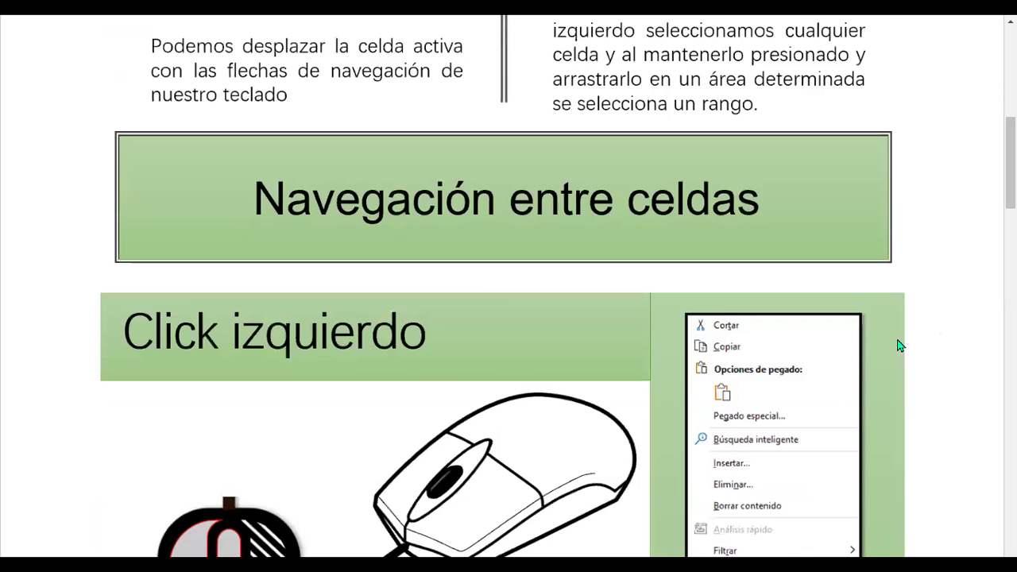
pyautogui.scroll(-1, 899, 345)
pyautogui.scroll(-1, 899, 345)
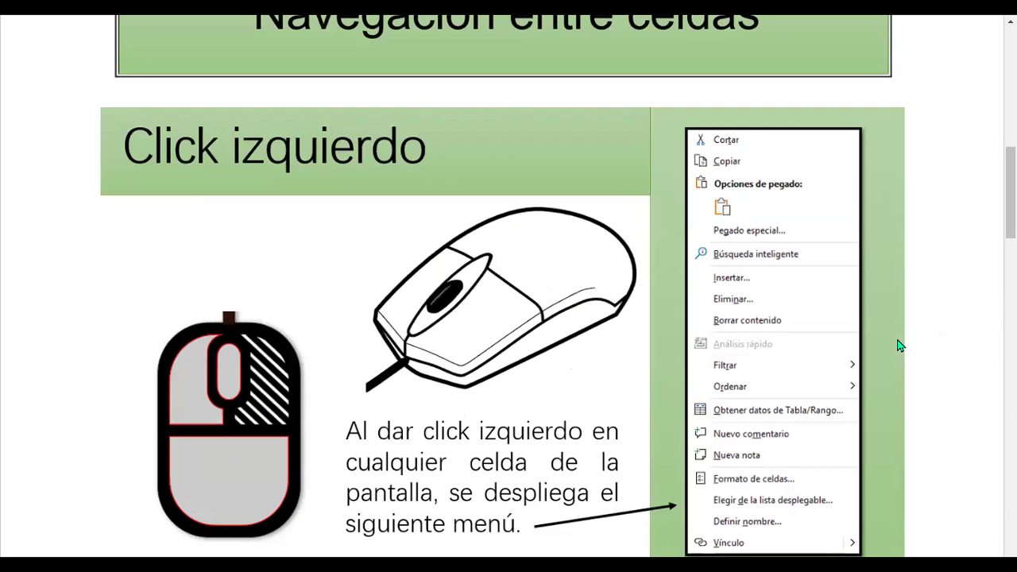
pyautogui.scroll(-1, 899, 345)
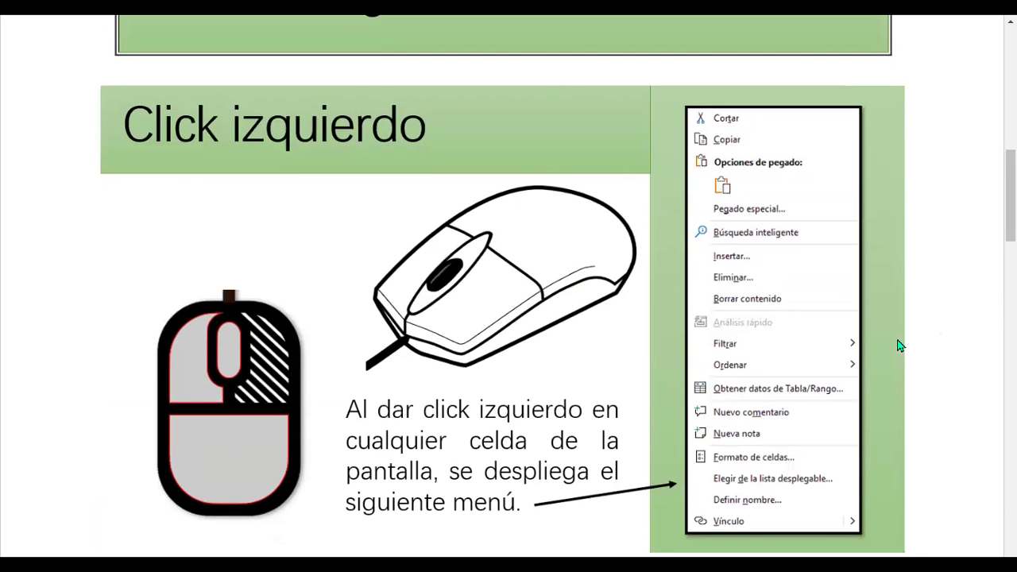
pyautogui.scroll(-1, 899, 345)
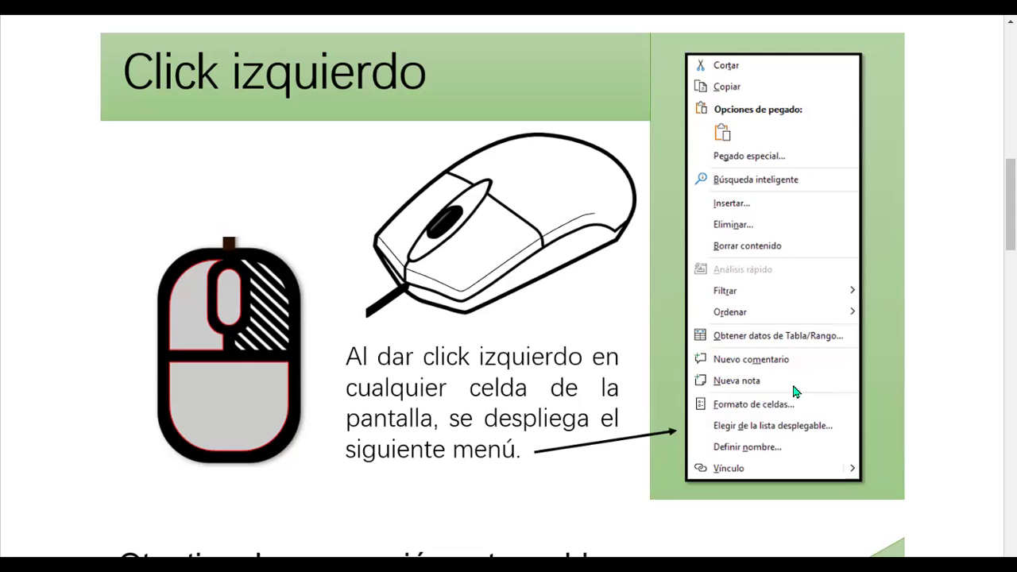
# Step: Scroll on to the 'Otro tipo de navegación entre celdas' slide about Ctrl + arrow keys
pyautogui.scroll(-2, 791, 389)
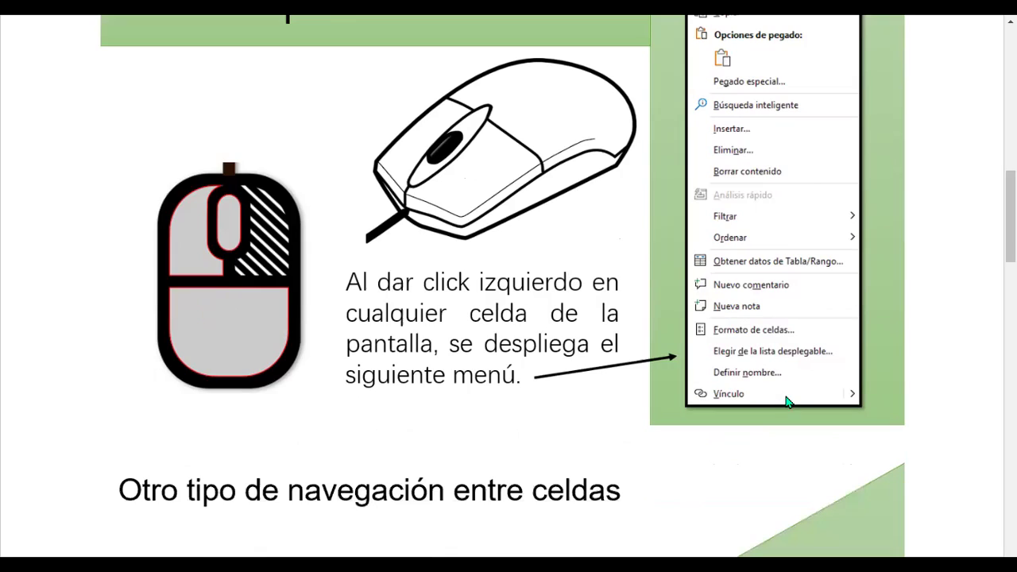
pyautogui.scroll(2, 791, 398)
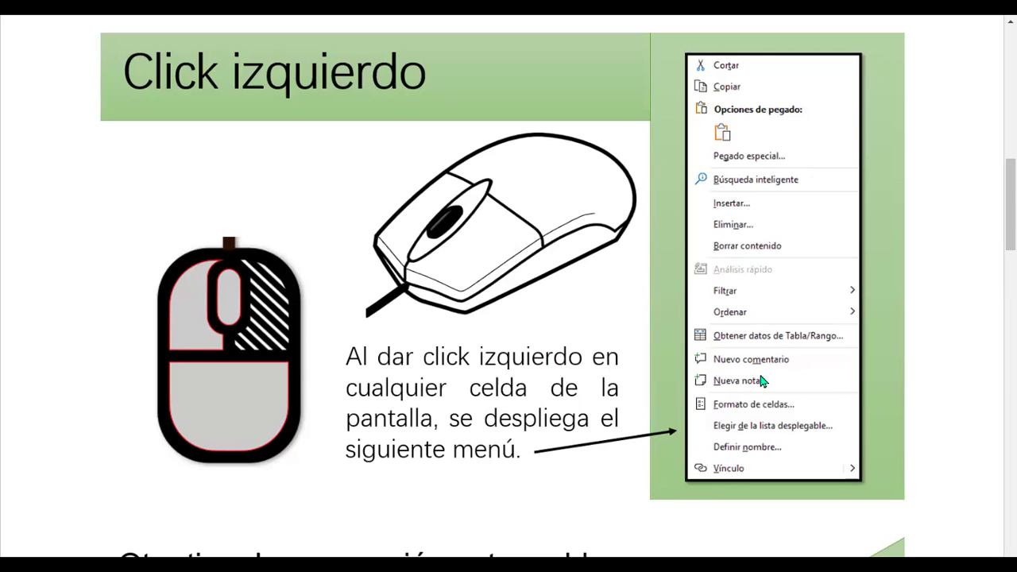
pyautogui.scroll(-2, 760, 381)
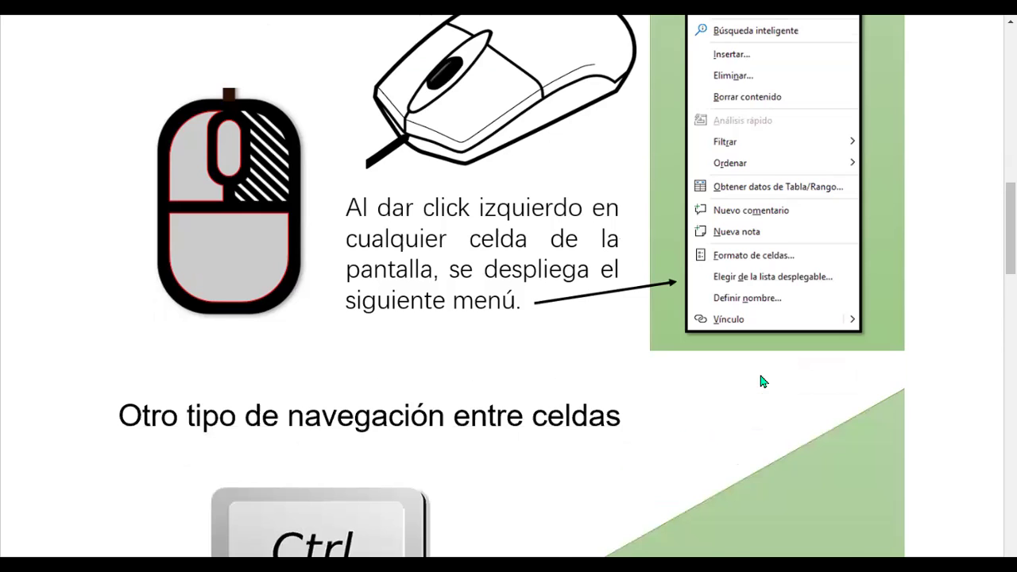
pyautogui.scroll(-1, 761, 381)
pyautogui.scroll(-1, 760, 381)
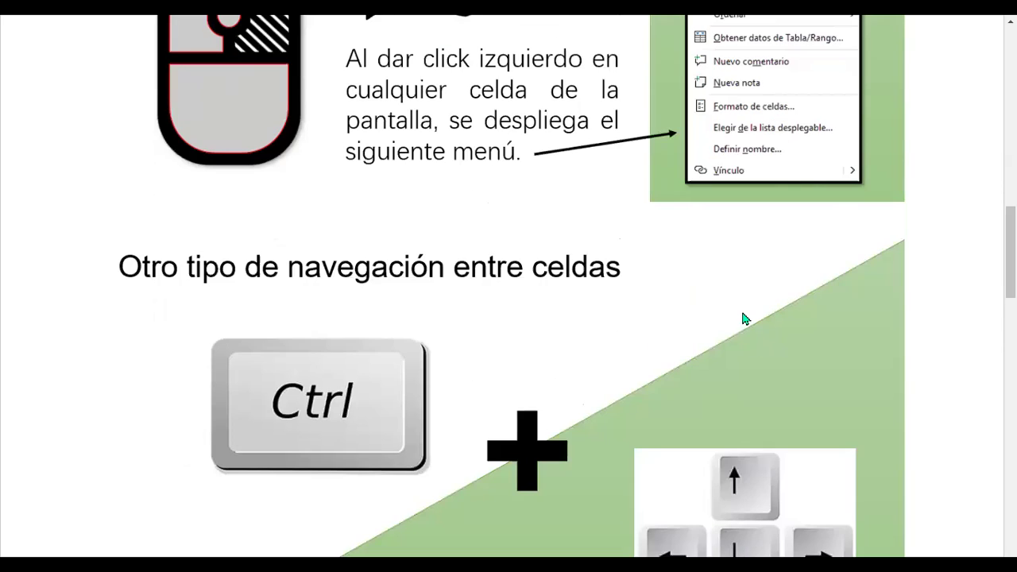
pyautogui.scroll(-2, 744, 318)
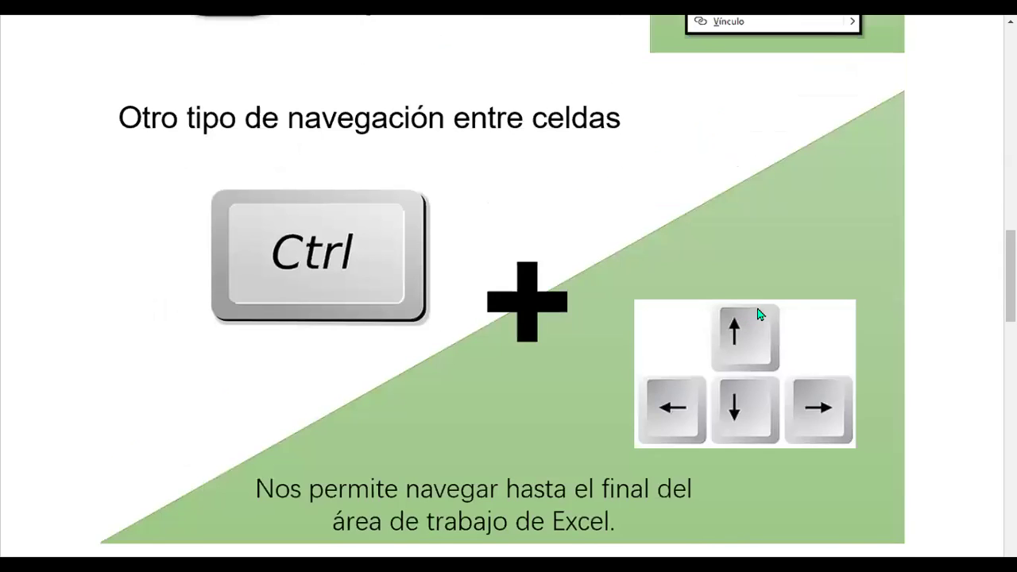
pyautogui.scroll(-1, 754, 314)
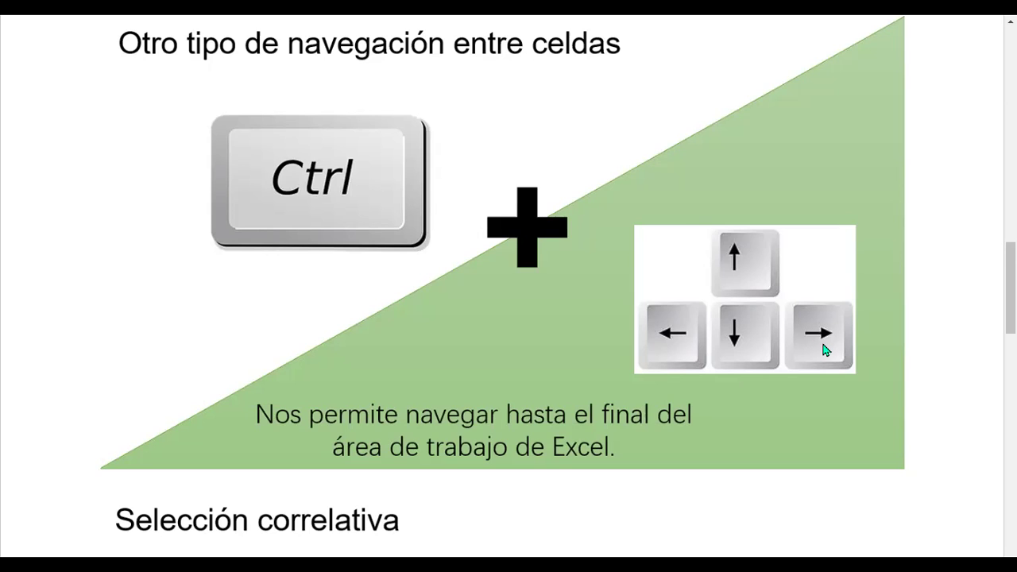
# Step: Scroll down to the 'Selección correlativa con mayor desplazamiento entre áreas' Ctrl+Shift+arrow section and caption
pyautogui.scroll(-2, 826, 350)
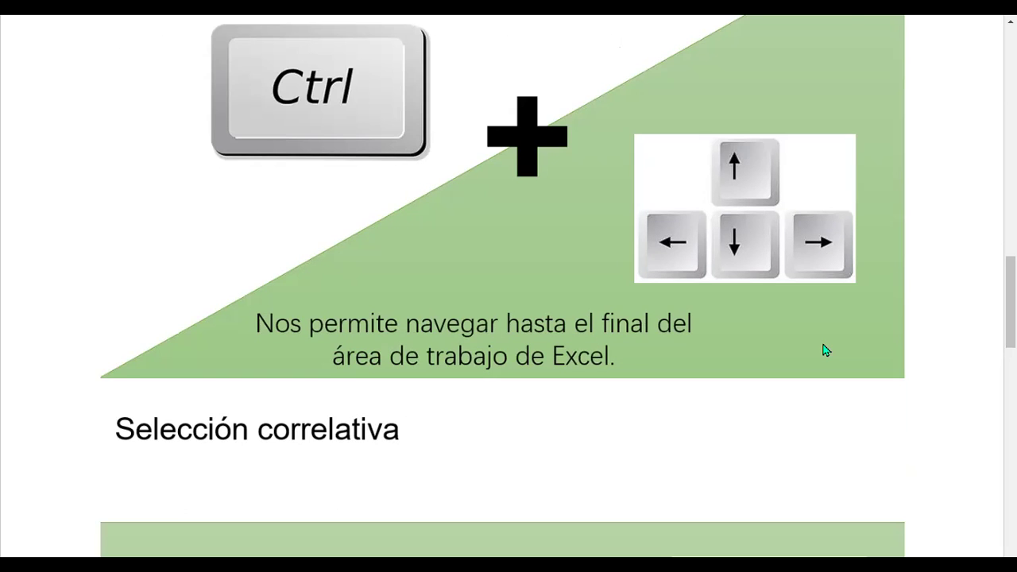
pyautogui.scroll(-3, 826, 349)
pyautogui.scroll(-3, 822, 348)
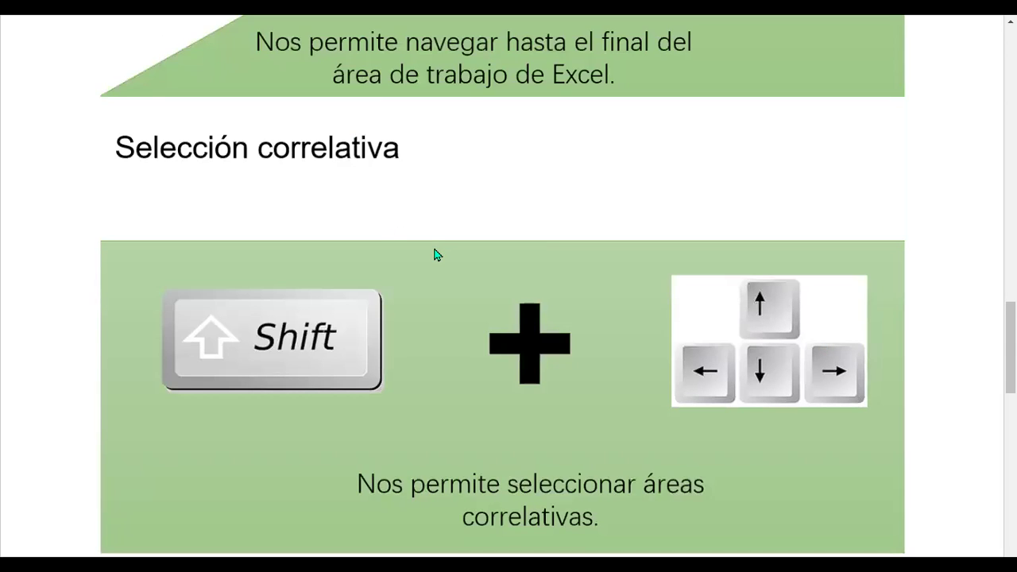
pyautogui.scroll(-2, 436, 254)
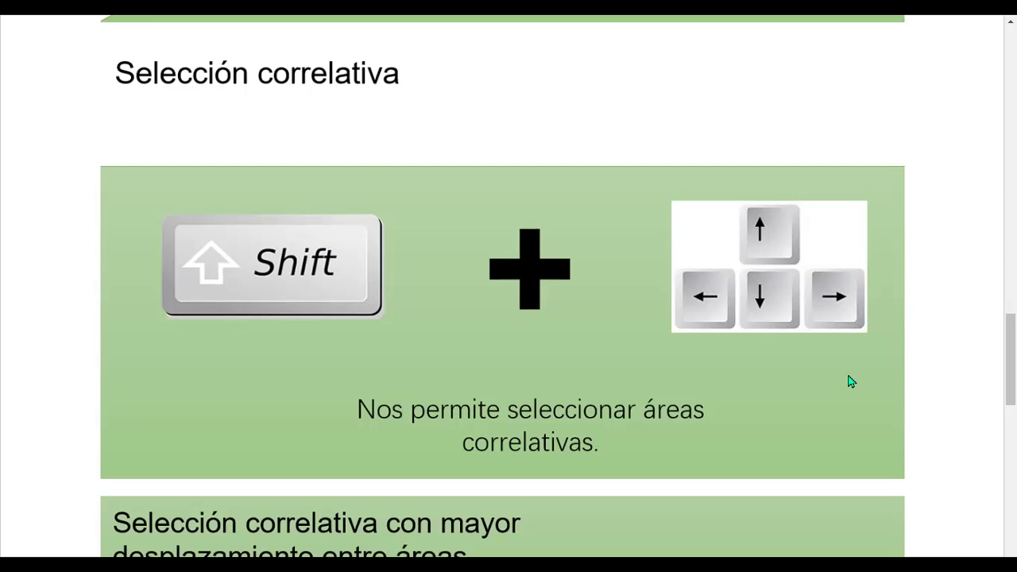
pyautogui.scroll(-2, 849, 382)
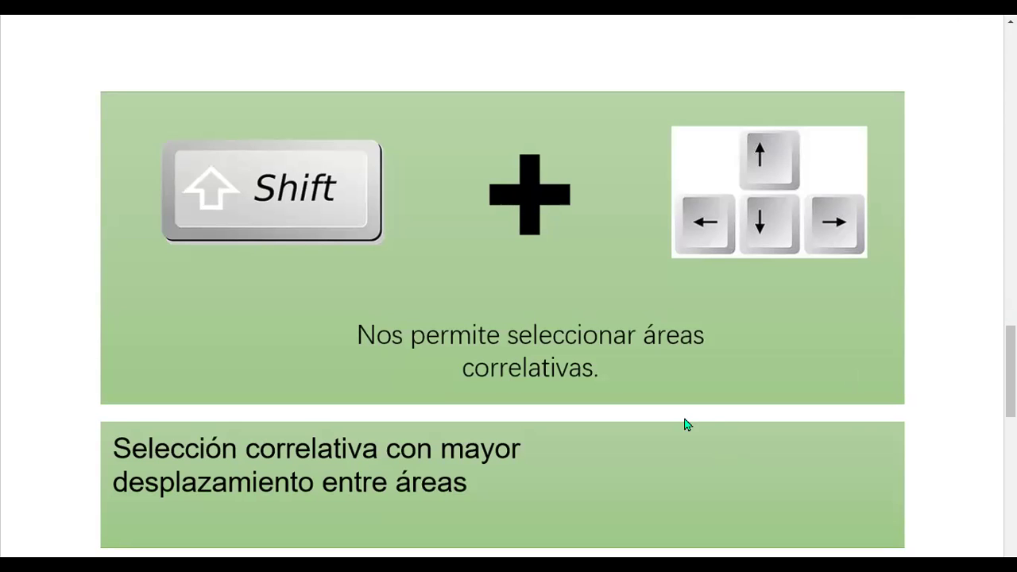
pyautogui.scroll(-2, 683, 422)
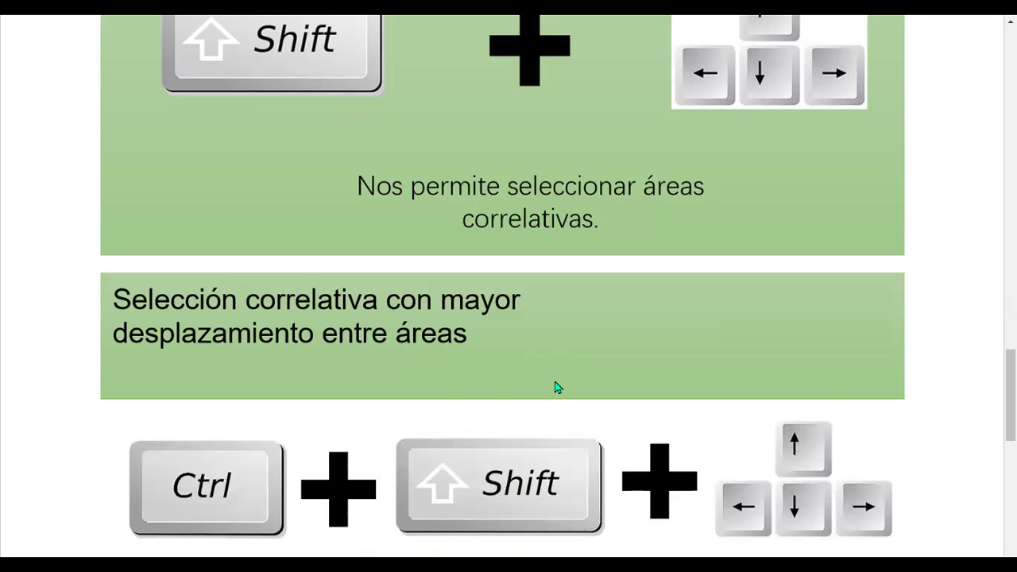
pyautogui.scroll(-1, 555, 381)
pyautogui.scroll(-1, 556, 382)
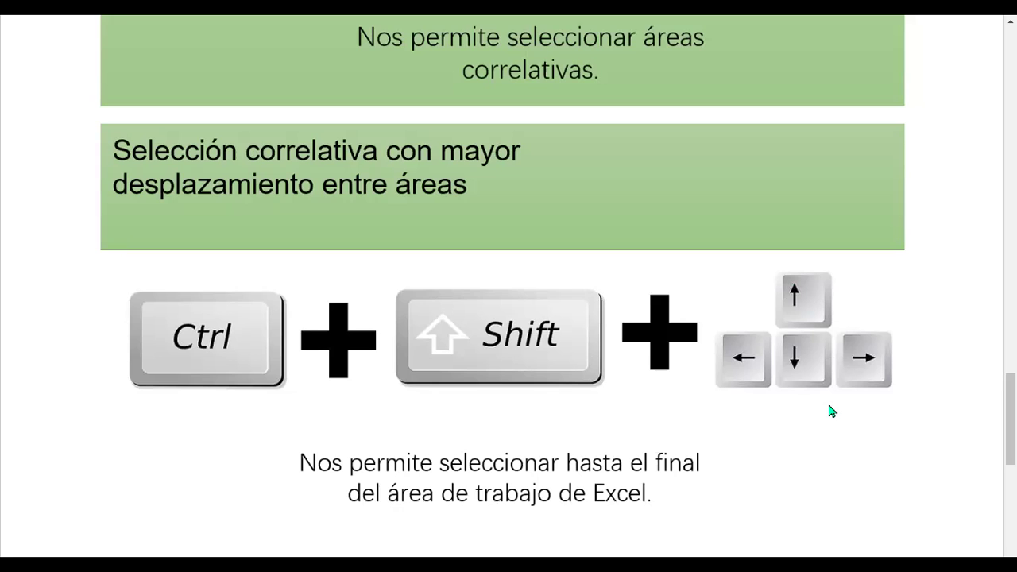
pyautogui.scroll(-2, 832, 386)
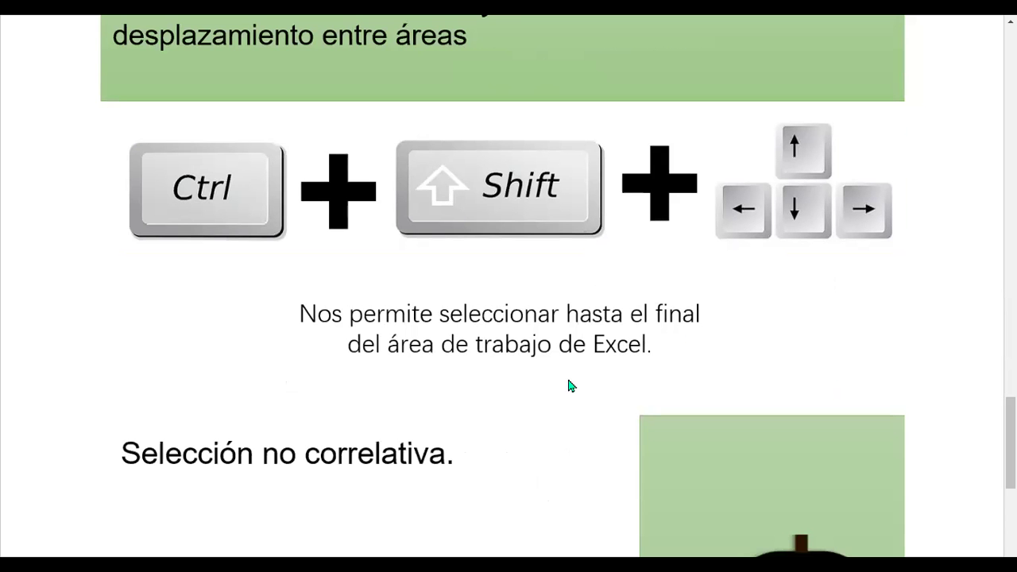
pyautogui.scroll(-1, 569, 385)
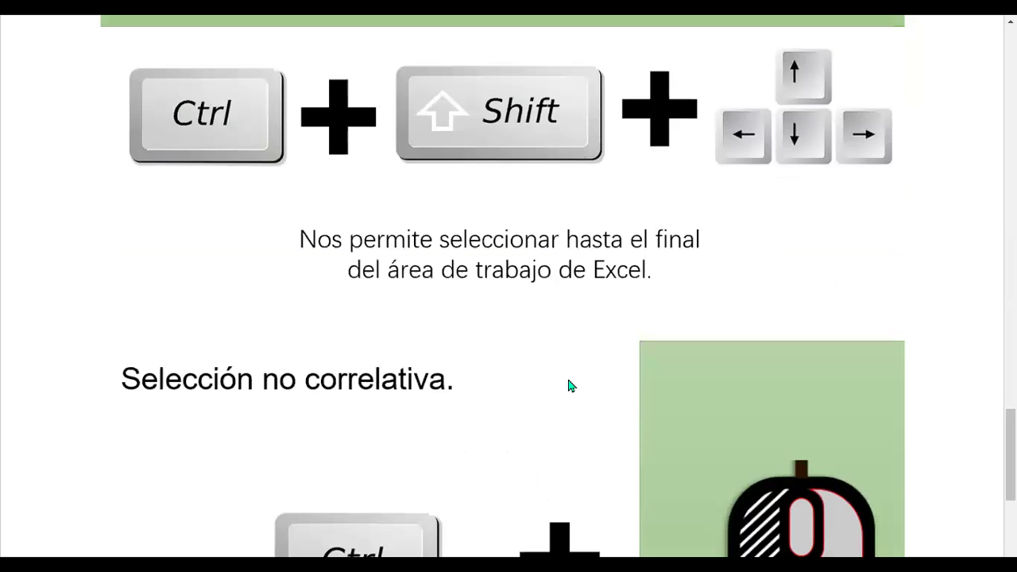
pyautogui.scroll(-1, 569, 385)
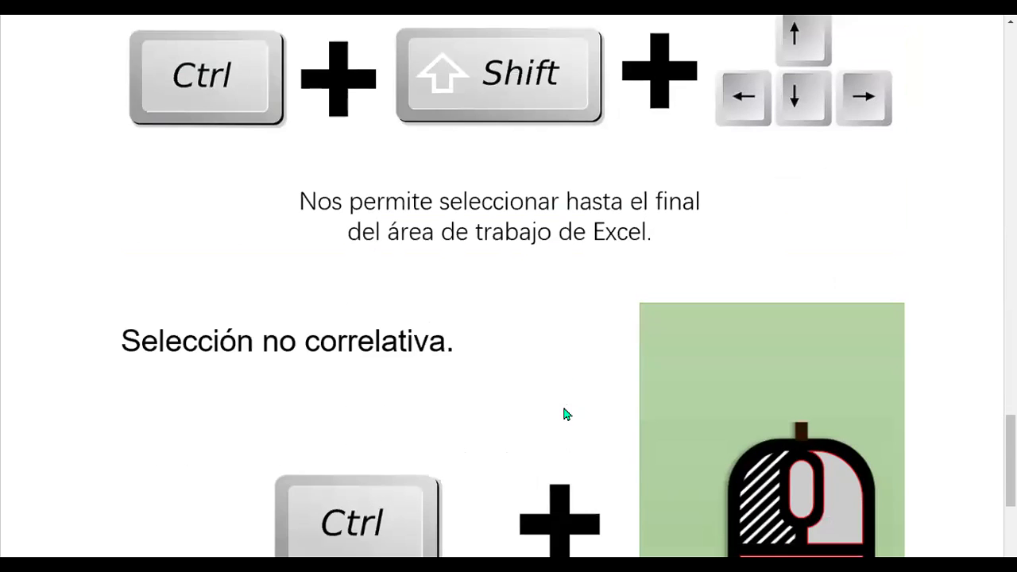
pyautogui.scroll(-2, 564, 409)
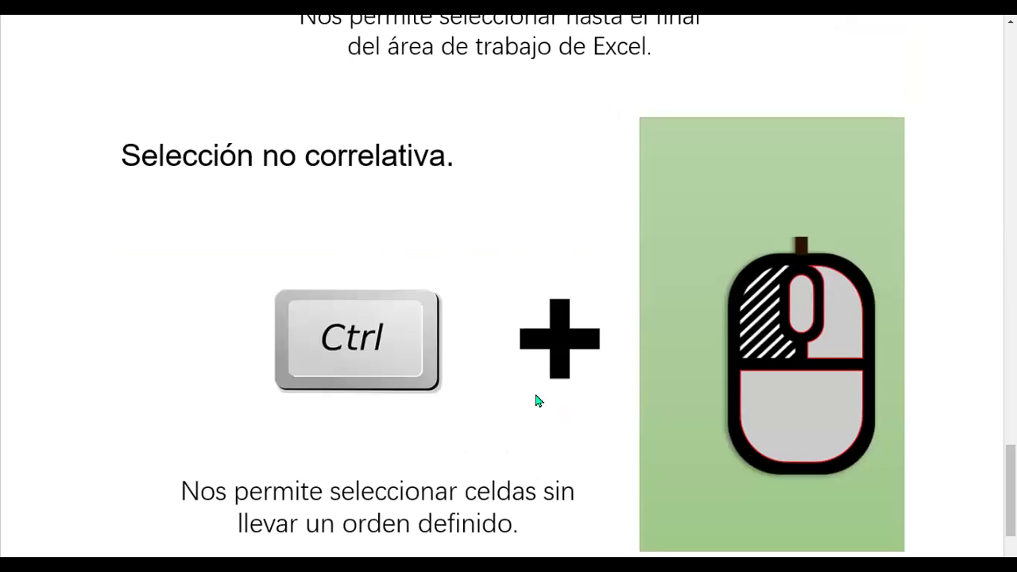
pyautogui.scroll(-1, 556, 402)
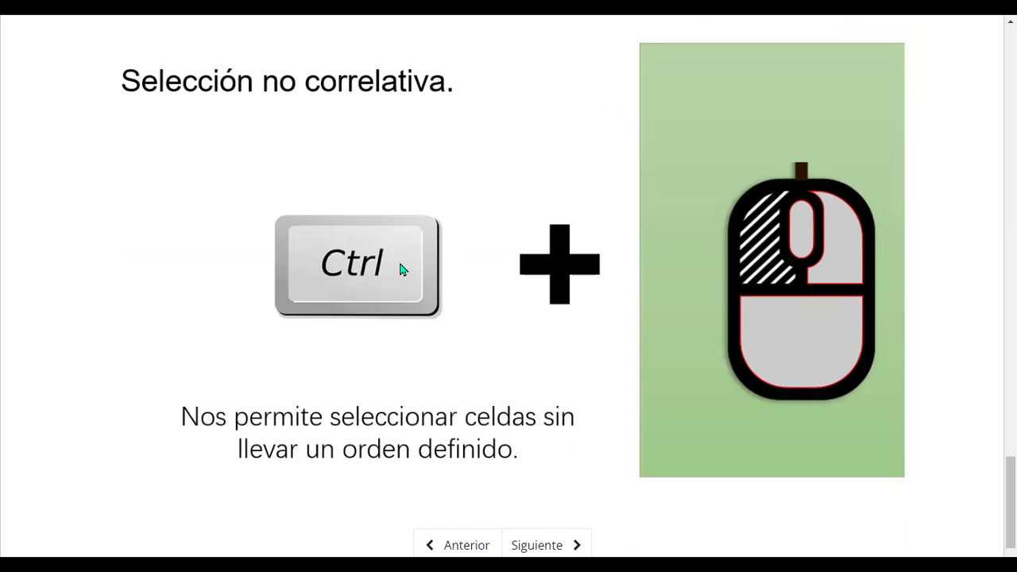
pyautogui.scroll(-1, 400, 269)
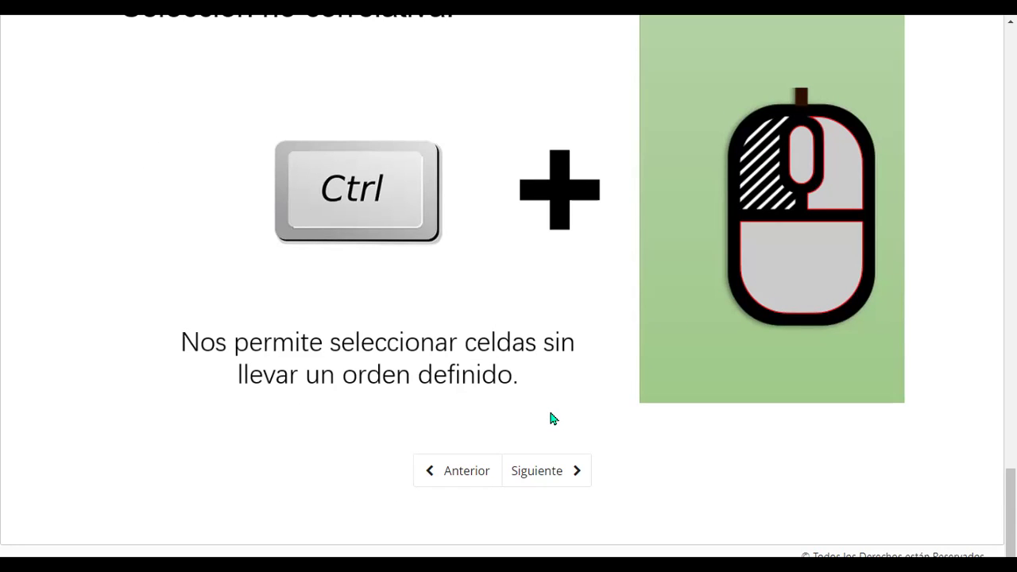
pyautogui.scroll(-2, 547, 426)
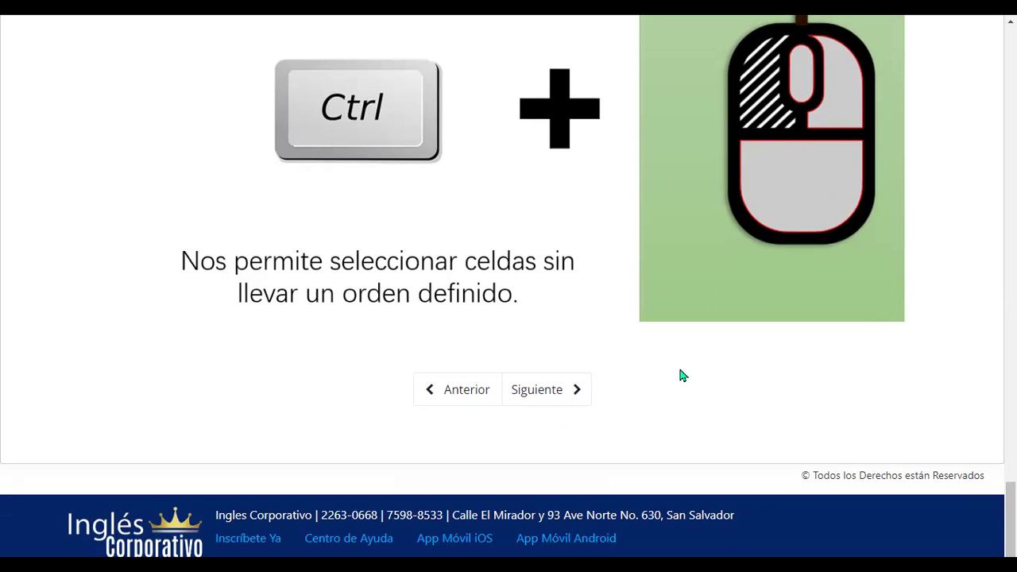
# Step: Advance to unit 1.4 - Navegación en la hoja de cálculo and scroll to its YouTube video
pyautogui.click(571, 397)
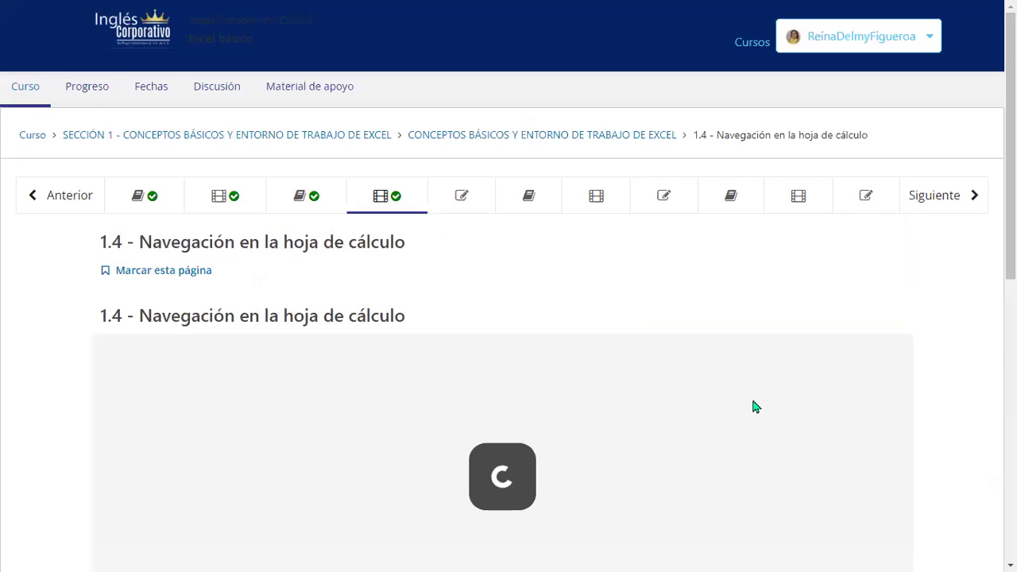
pyautogui.scroll(-2, 739, 409)
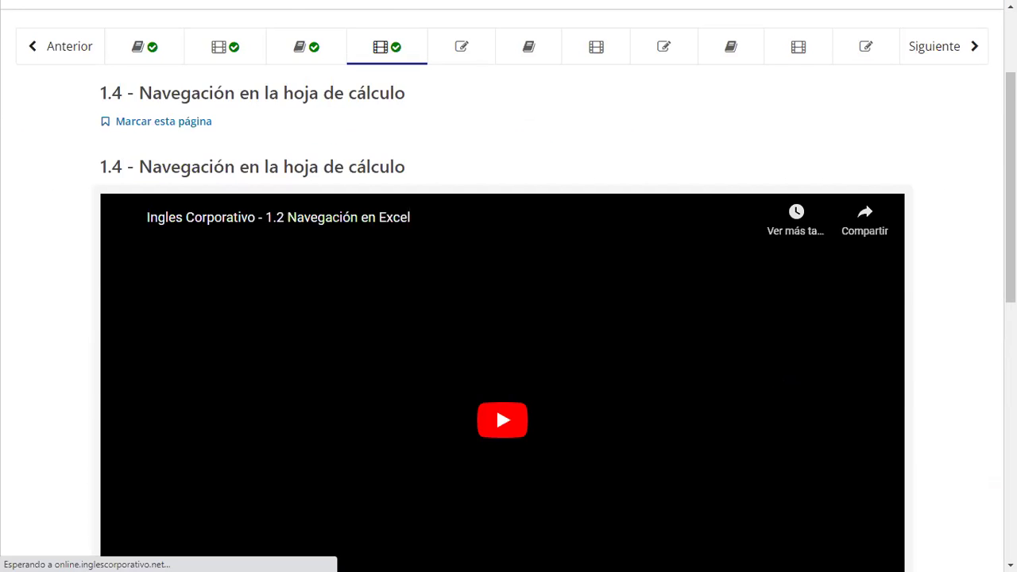
pyautogui.scroll(-1, 677, 441)
pyautogui.scroll(-1, 495, 311)
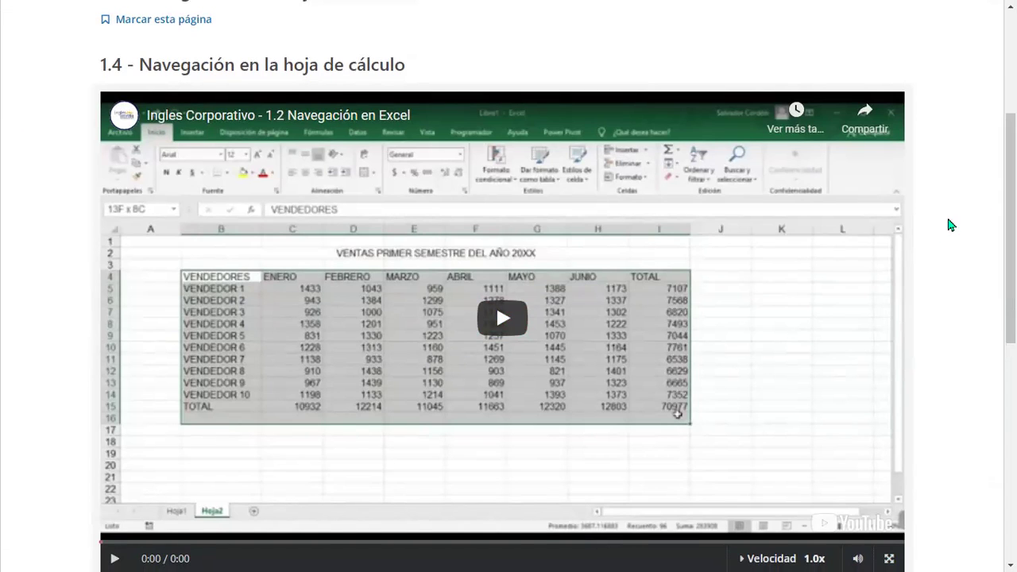
pyautogui.moveTo(502, 319)
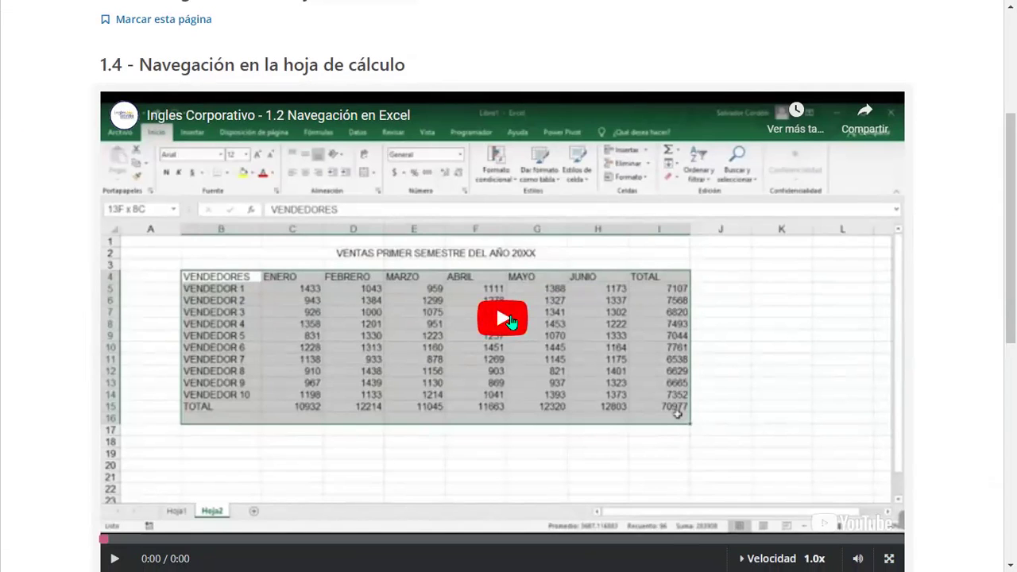
# Step: Play the Navegación en Excel lesson video through to its end at 4:59
pyautogui.click(522, 333)
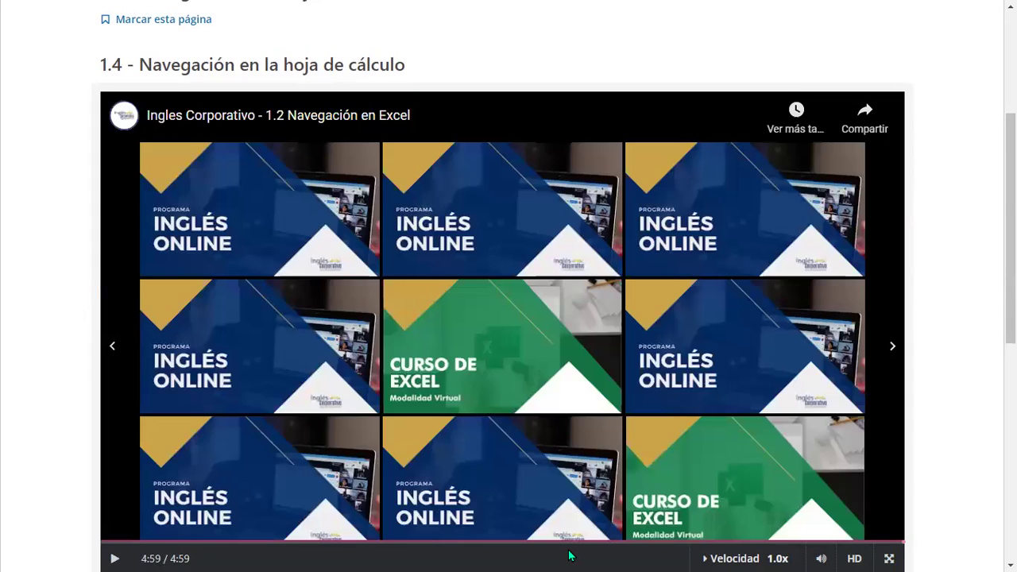
# Step: Scroll below the lesson video, then bring up the 1.2 Navegación en Excel.xlsx workbook
pyautogui.scroll(-3, 569, 556)
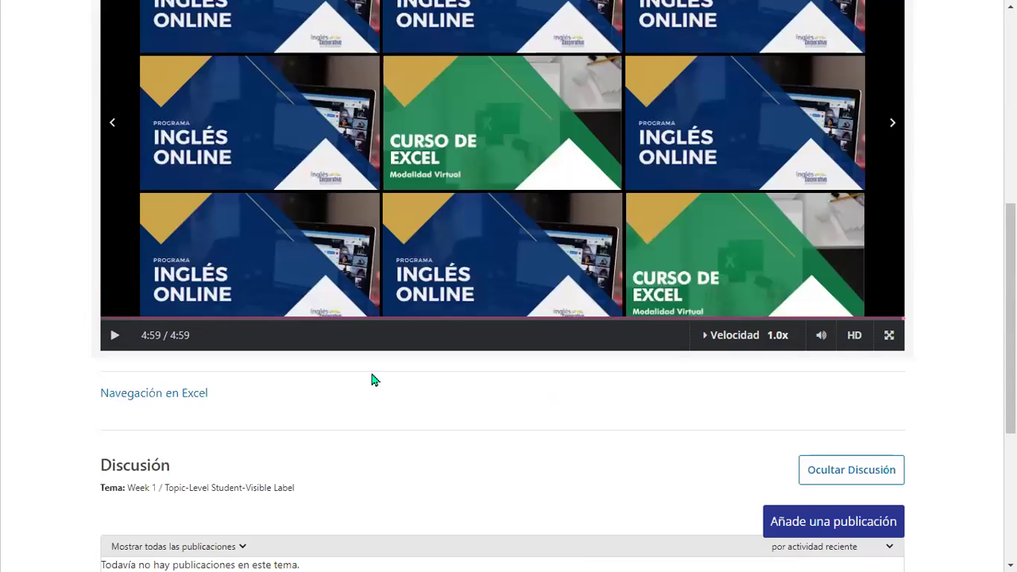
pyautogui.scroll(-3, 422, 364)
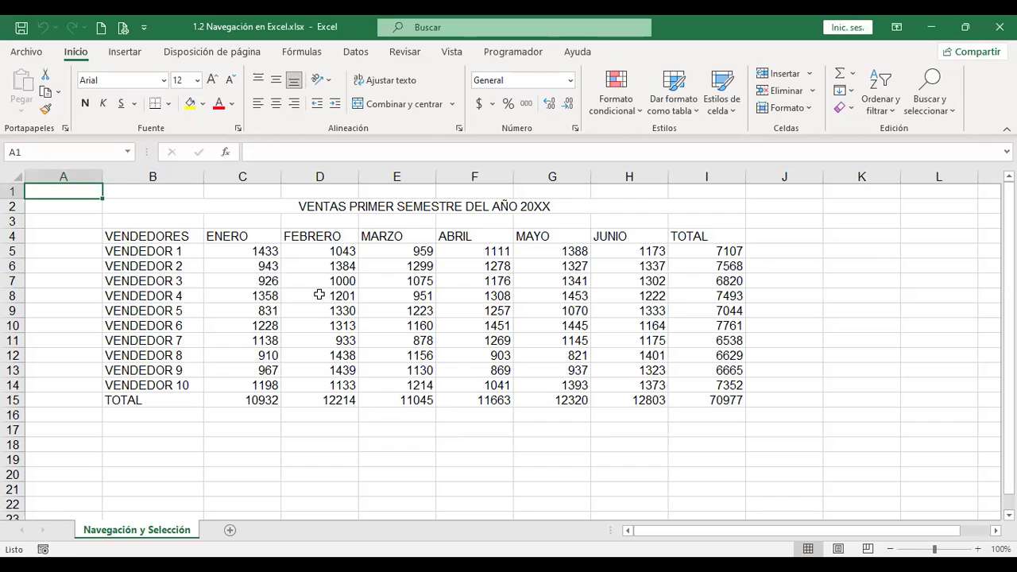
# Step: Select D8:H10 and extend it to I15, then select the empty cells B3:D3
pyautogui.moveTo(318, 295); pyautogui.dragTo(665, 329)
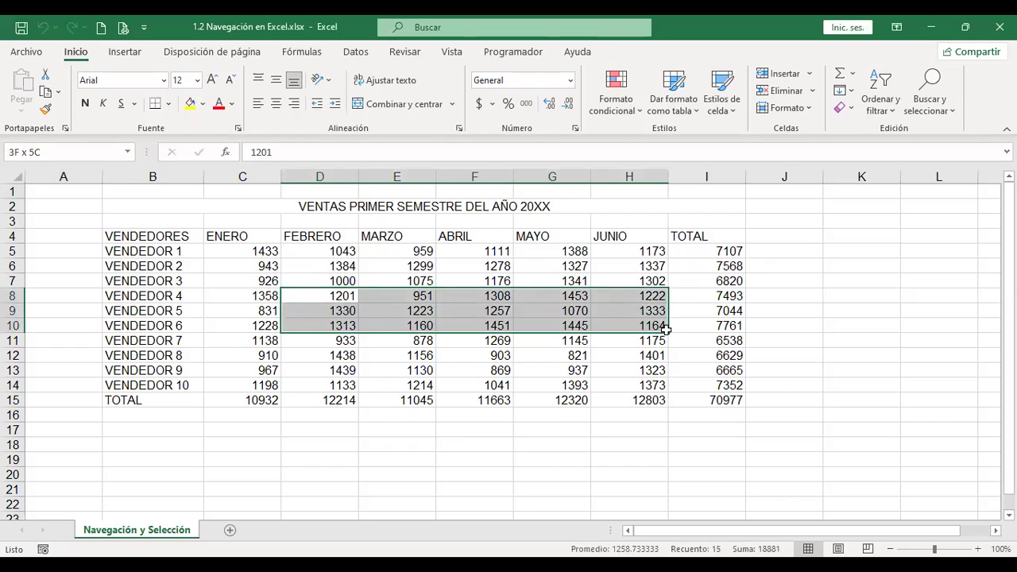
pyautogui.moveTo(665, 330); pyautogui.dragTo(703, 394)
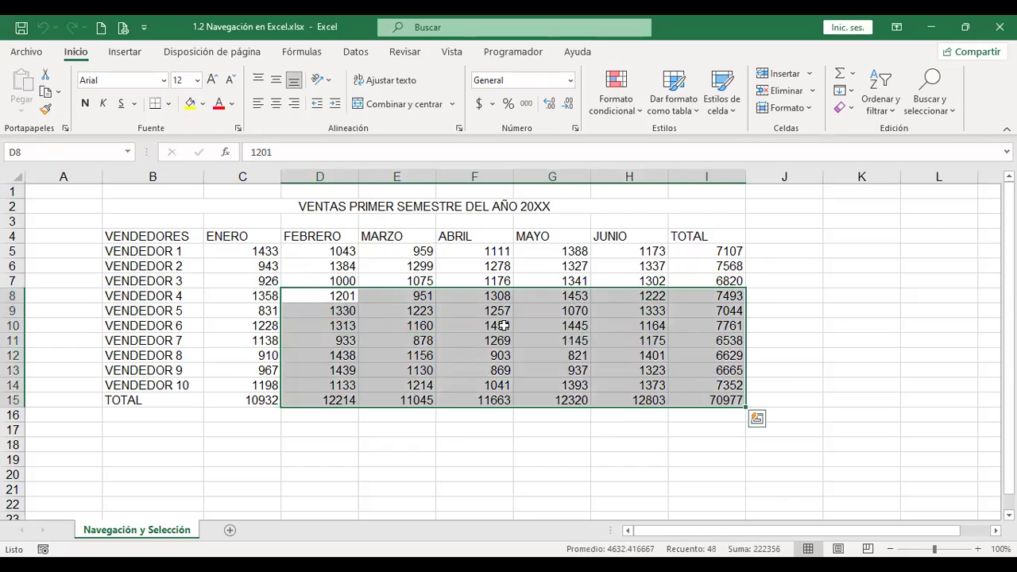
pyautogui.click(150, 219)
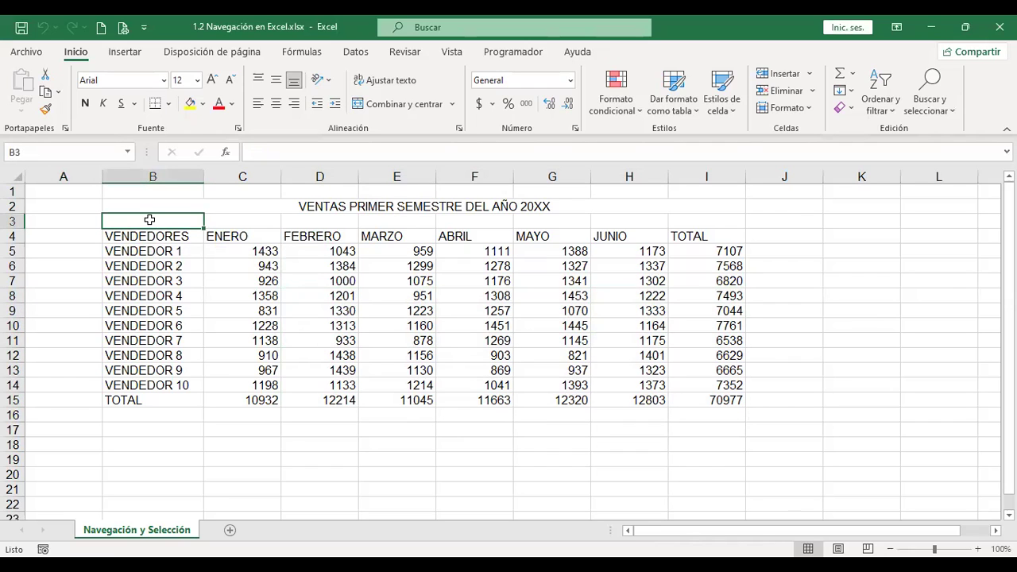
pyautogui.moveTo(149, 219); pyautogui.dragTo(340, 221)
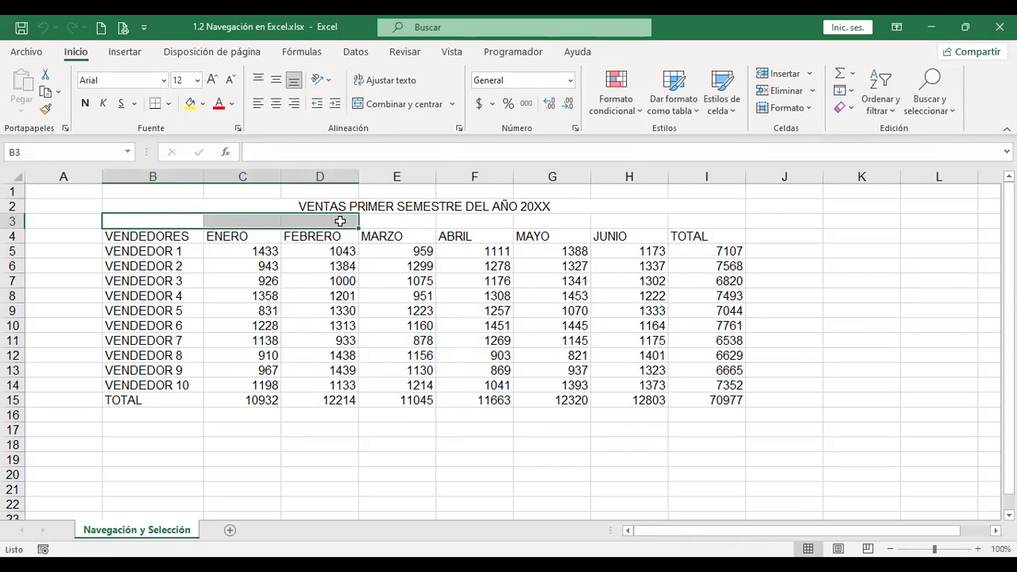
# Step: Select the full sales table from the VENDEDORES header B4 to the grand total I15
pyautogui.click(172, 236)
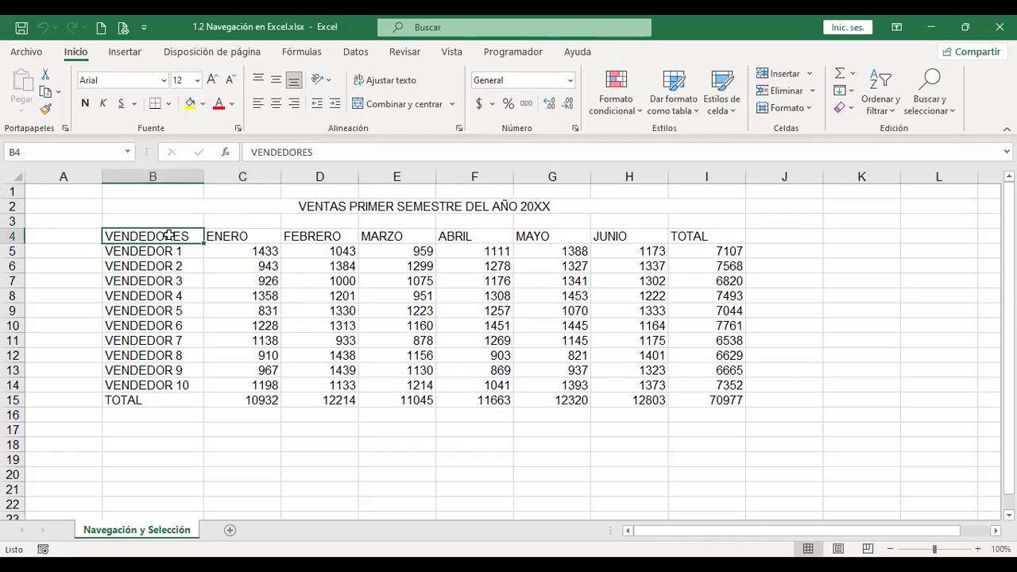
pyautogui.moveTo(169, 235); pyautogui.dragTo(694, 395)
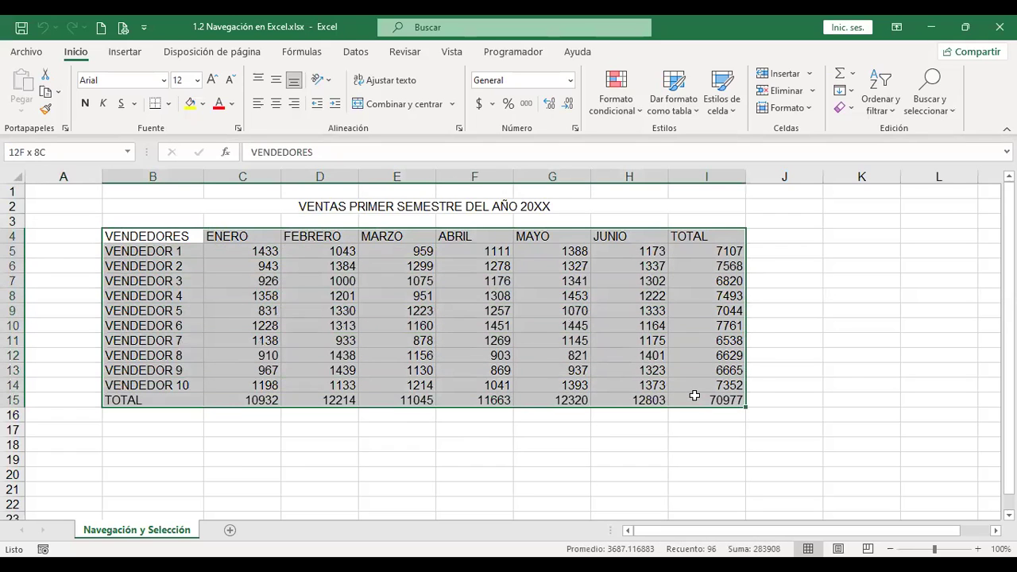
pyautogui.click(160, 251)
pyautogui.moveTo(170, 235)
pyautogui.mouseDown()
pyautogui.moveTo(542, 268)
pyautogui.moveTo(695, 399)
pyautogui.mouseUp()
pyautogui.click(166, 236)
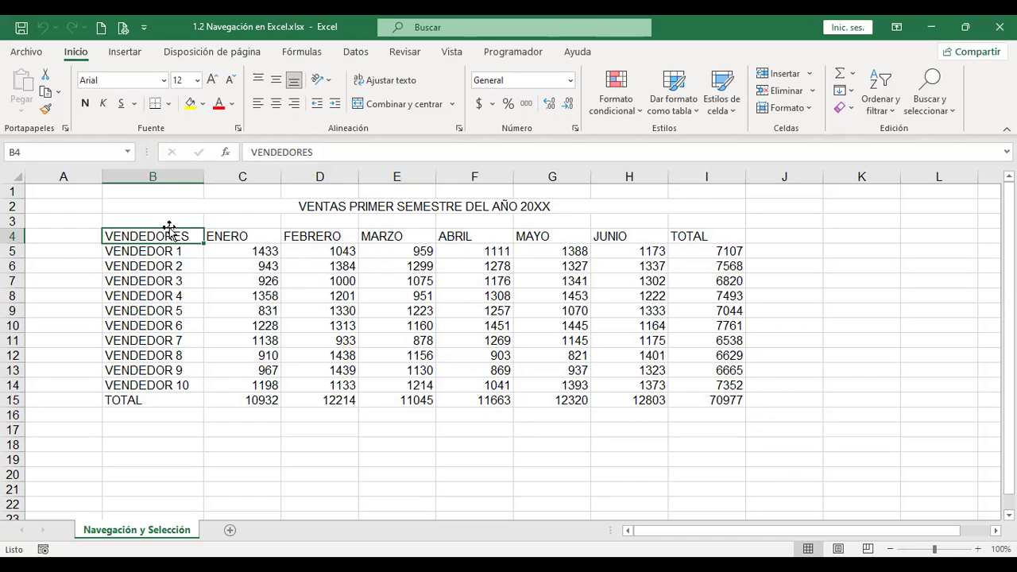
pyautogui.moveTo(169, 228); pyautogui.dragTo(175, 208)
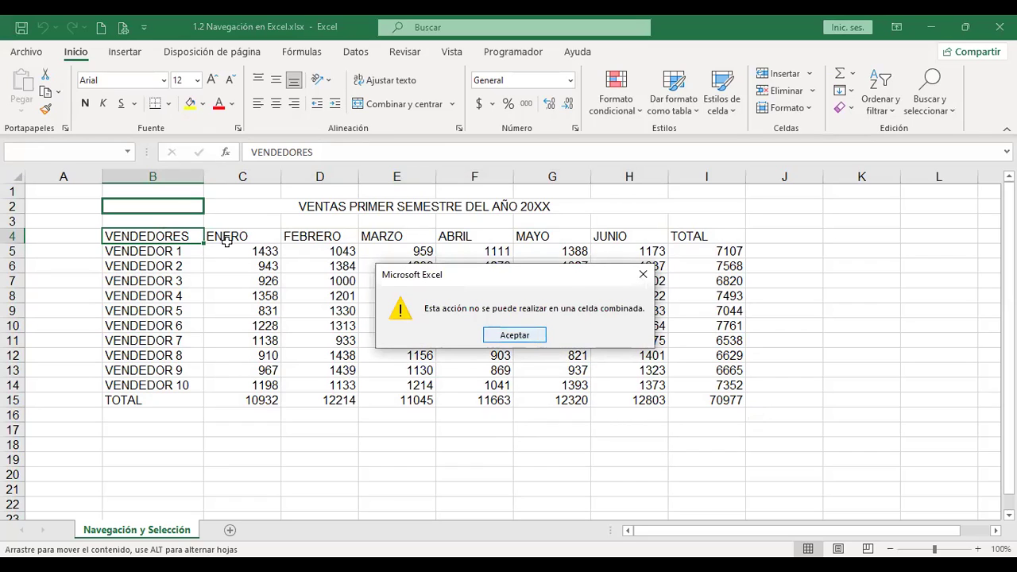
pyautogui.press('Return')
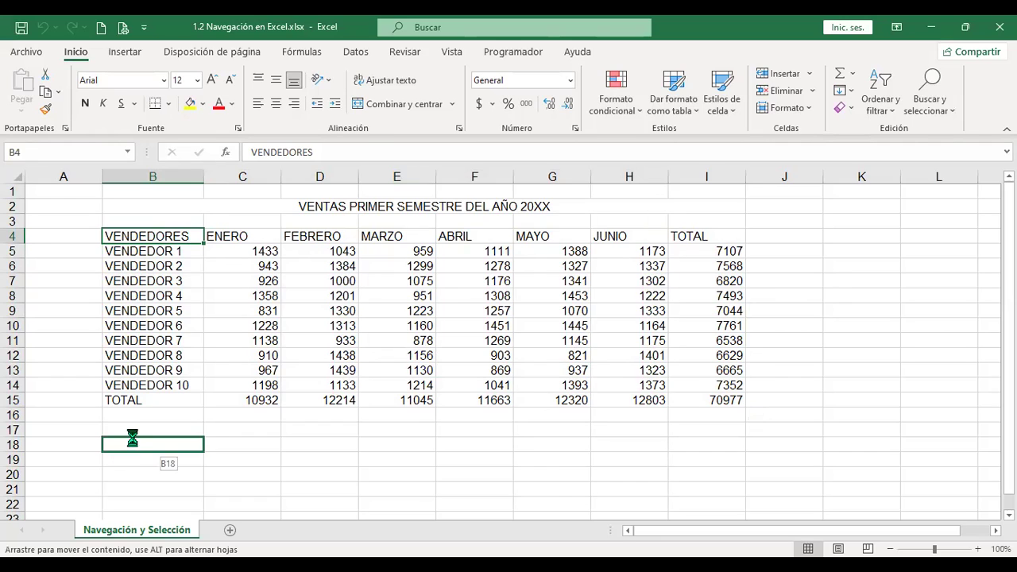
pyautogui.moveTo(110, 455); pyautogui.dragTo(131, 450)
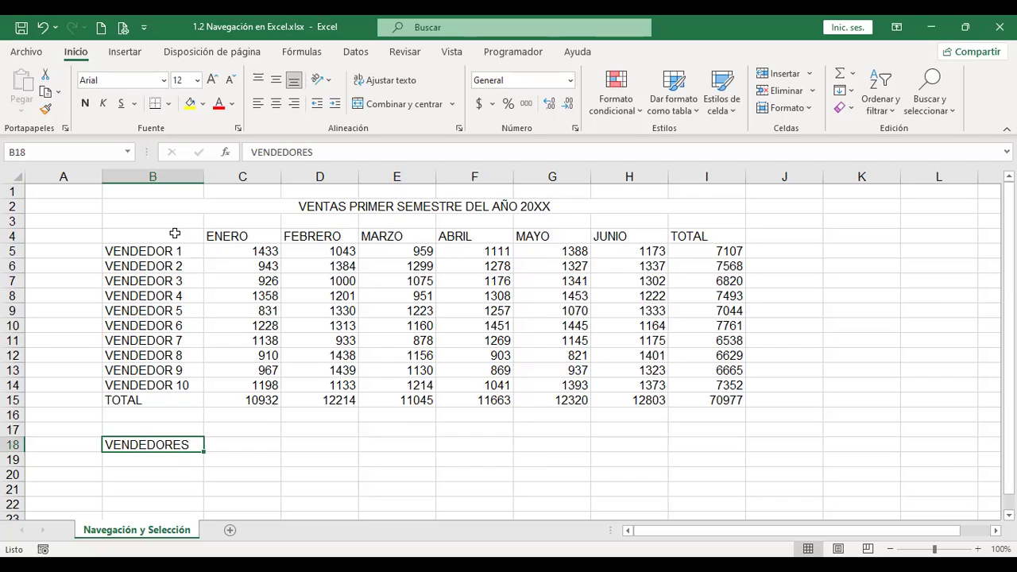
pyautogui.hotkey('ctrl', 'z')
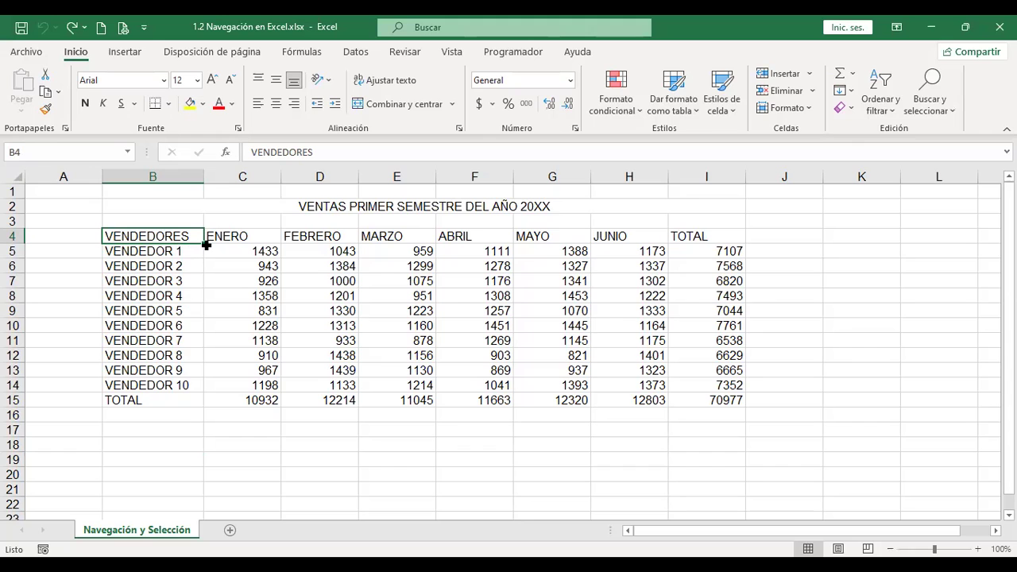
# Step: Zoom the sheet in to 145%, back out, and settle at 115%
pyautogui.scroll(1, 313, 327)
pyautogui.scroll(2, 274, 308)
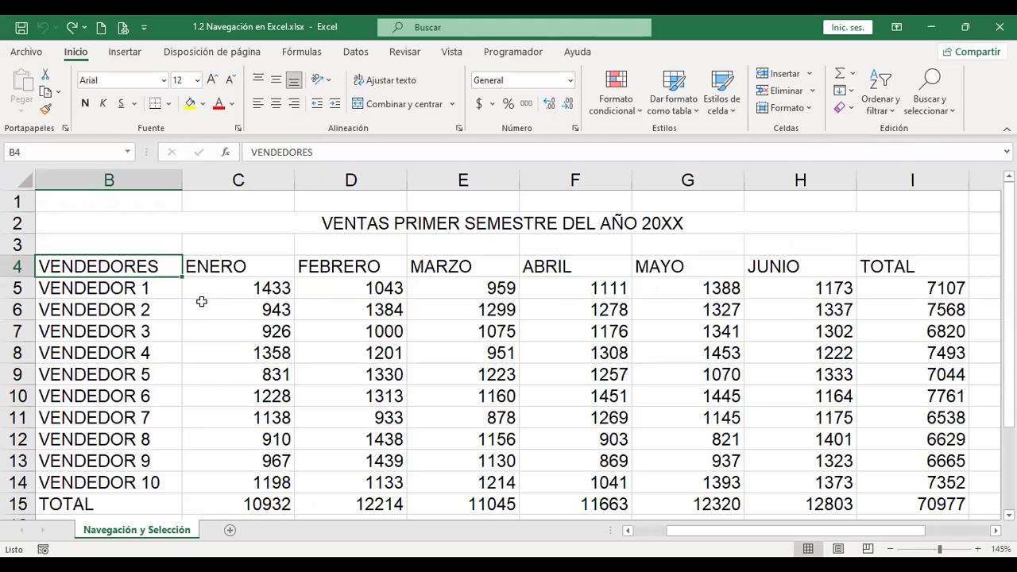
pyautogui.scroll(-1, 201, 301)
pyautogui.scroll(-1, 201, 301)
pyautogui.scroll(-1, 200, 299)
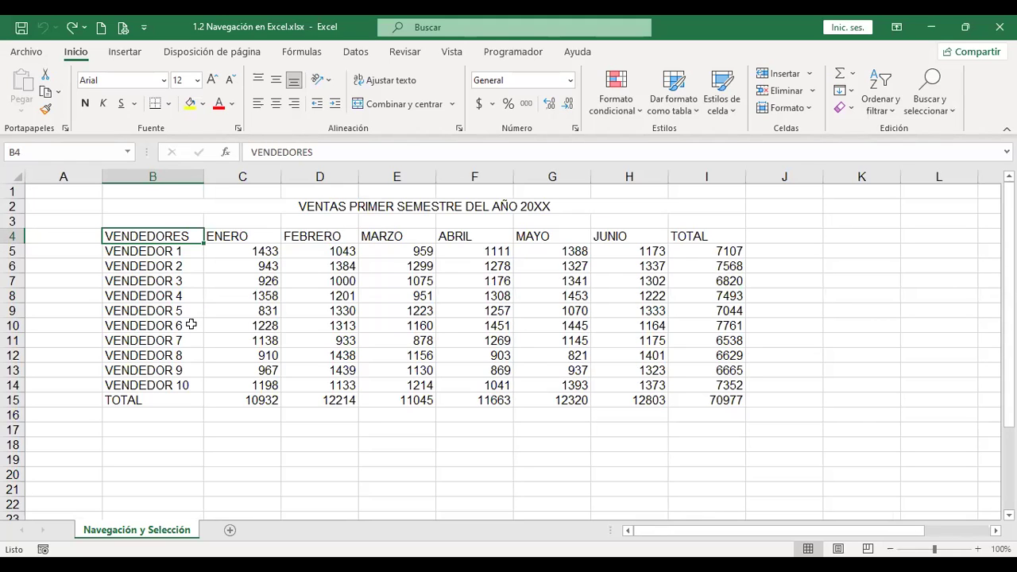
pyautogui.scroll(2, 195, 325)
pyautogui.scroll(1, 199, 299)
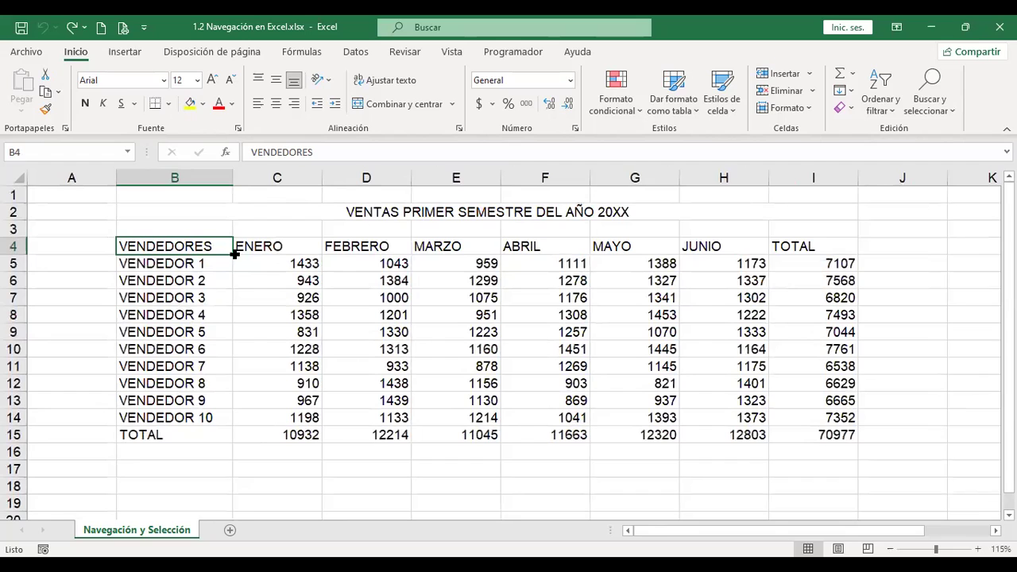
# Step: Step through VENDEDOR 1's ENERO to ABRIL figures, then the MAYO header G4 and value 1388
pyautogui.click(304, 262)
pyautogui.click(368, 262)
pyautogui.click(450, 262)
pyautogui.click(559, 263)
pyautogui.click(519, 242)
pyautogui.click(626, 245)
pyautogui.click(626, 262)
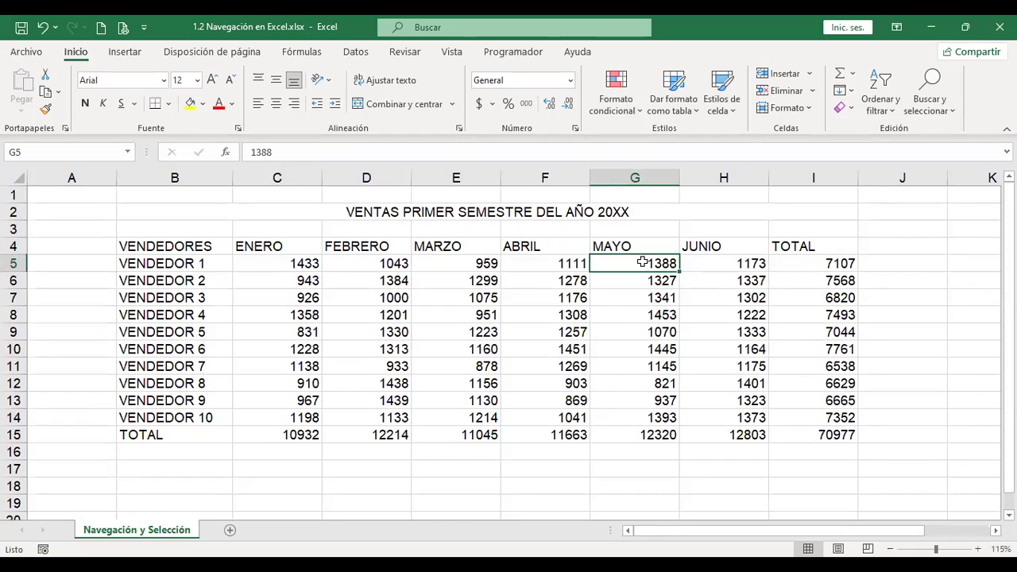
pyautogui.moveTo(680, 272); pyautogui.dragTo(684, 439)
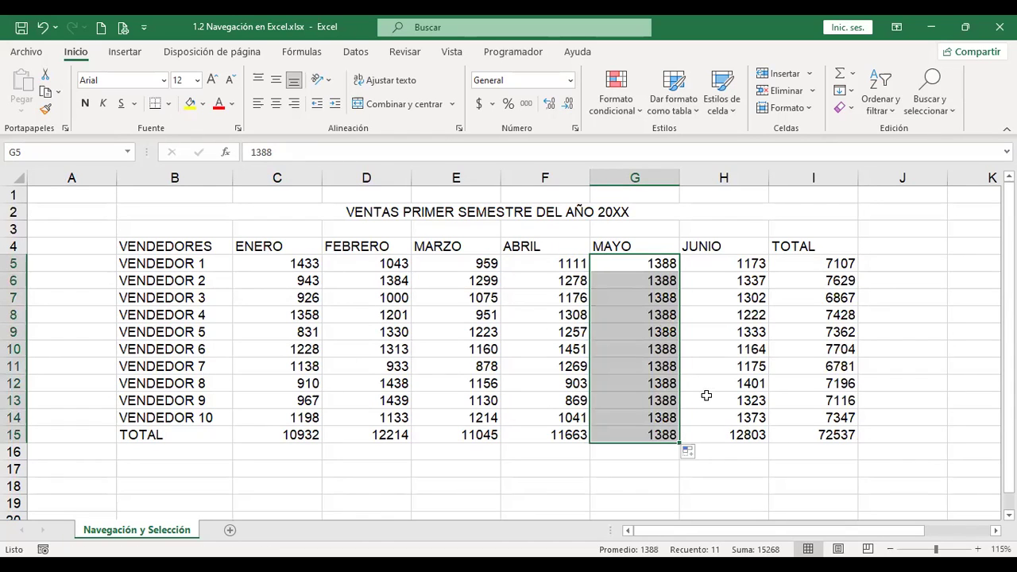
pyautogui.hotkey('ctrl', 'z')
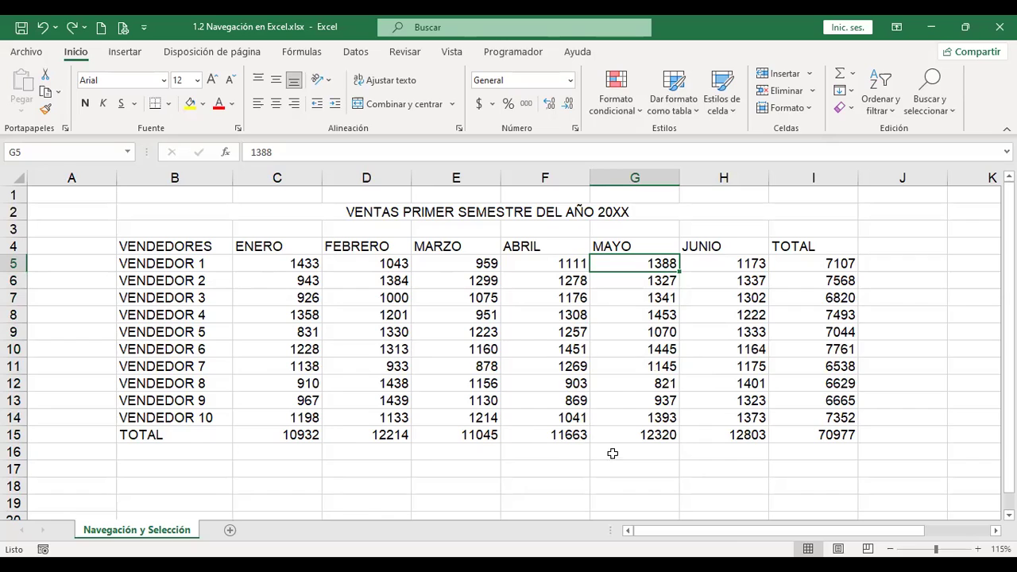
pyautogui.click(200, 263)
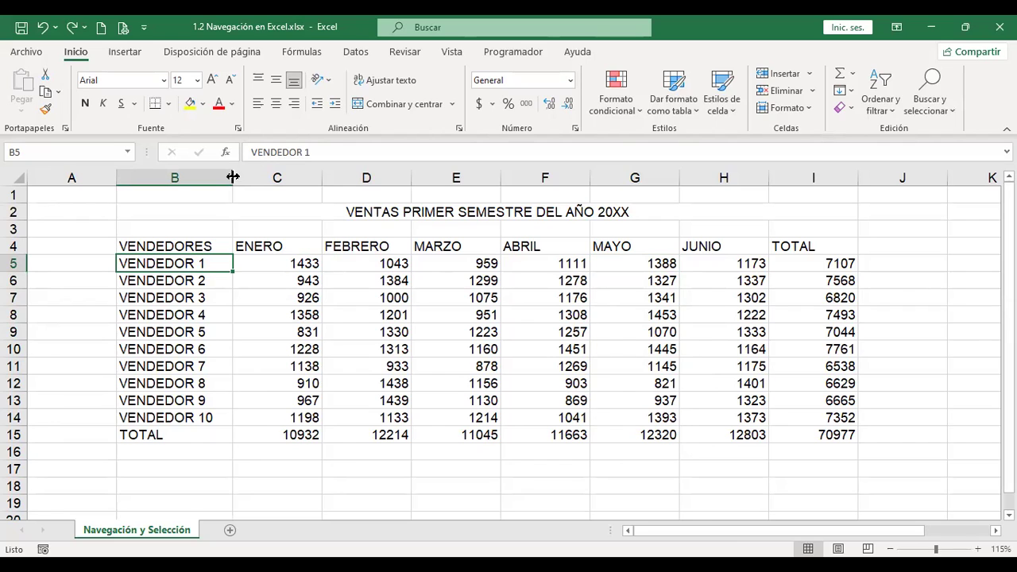
# Step: Narrow, then widen column B to show full seller names, and make row 5 taller
pyautogui.moveTo(233, 177); pyautogui.dragTo(166, 173)
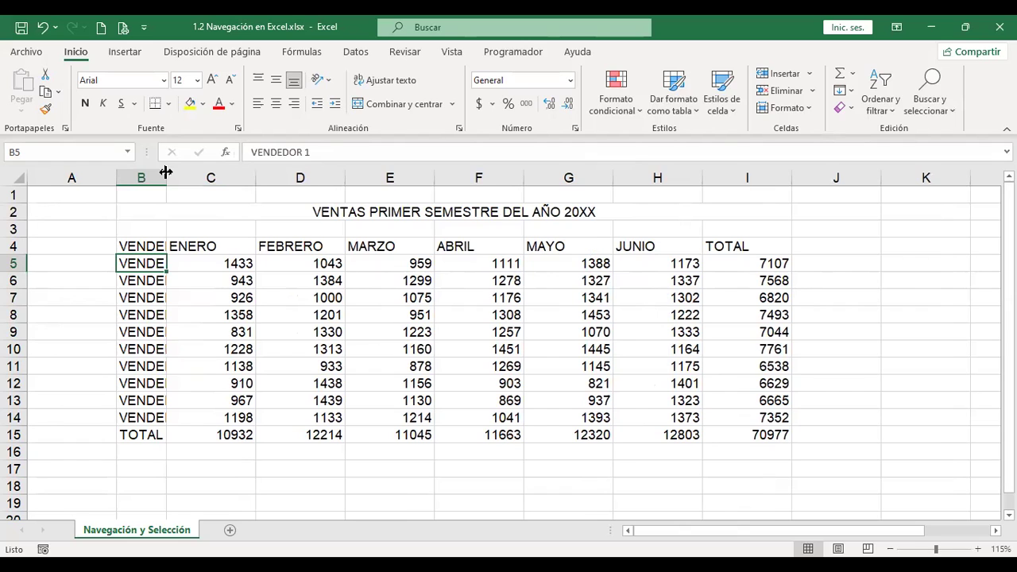
pyautogui.moveTo(165, 172); pyautogui.dragTo(256, 178)
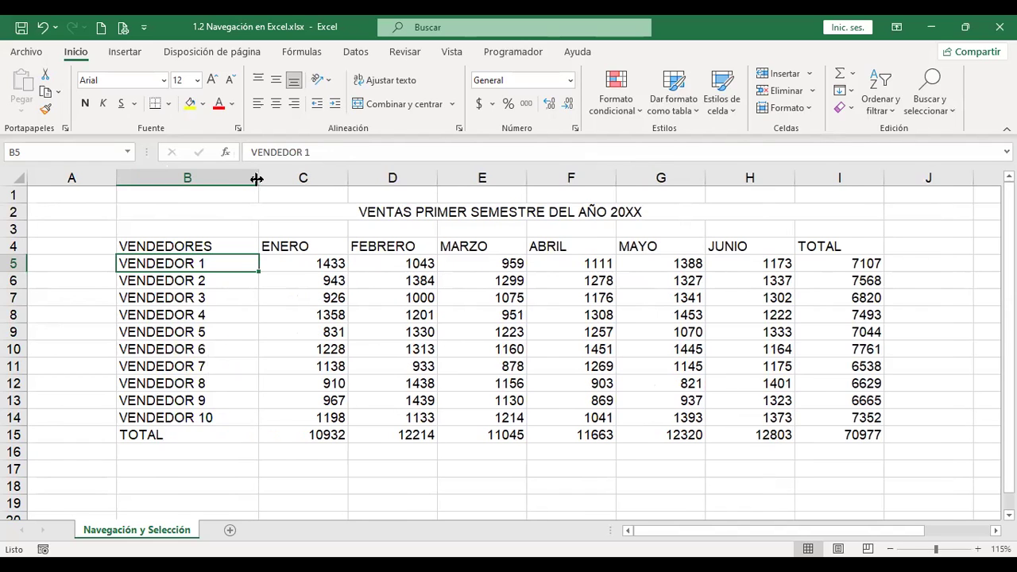
pyautogui.moveTo(19, 271)
pyautogui.mouseDown()
pyautogui.moveTo(15, 319)
pyautogui.moveTo(15, 280)
pyautogui.mouseUp()
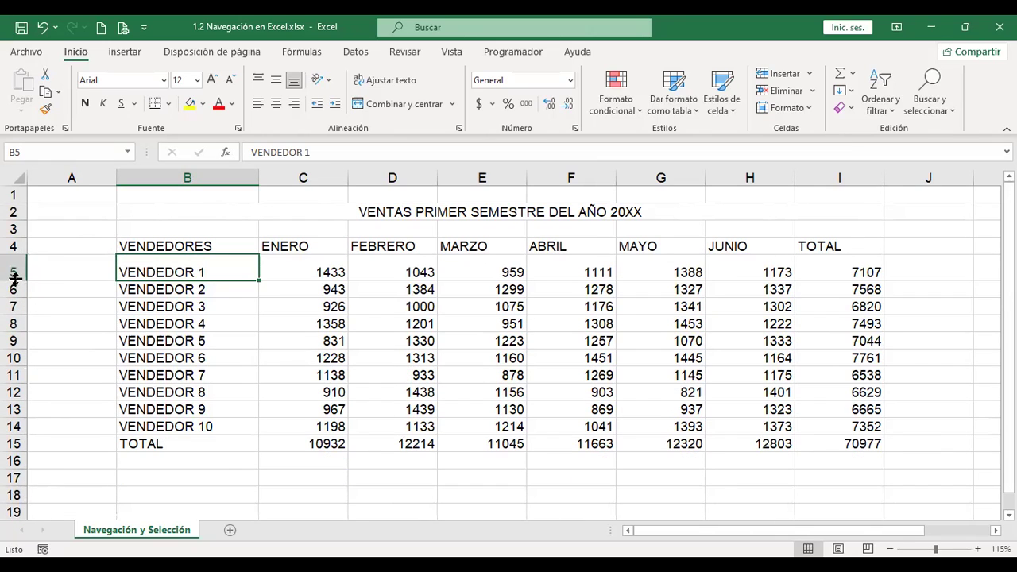
# Step: Undo row 5's height change, then jump between the row end, cell A1 and the sheet's last column
pyautogui.hotkey('ctrl', 'z')
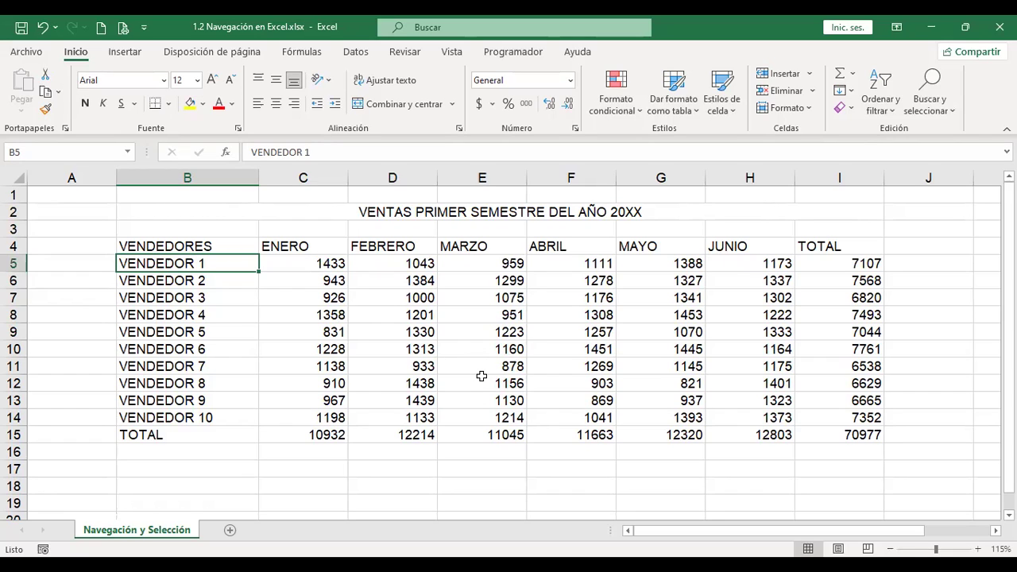
pyautogui.hotkey('ctrl', 'Right')
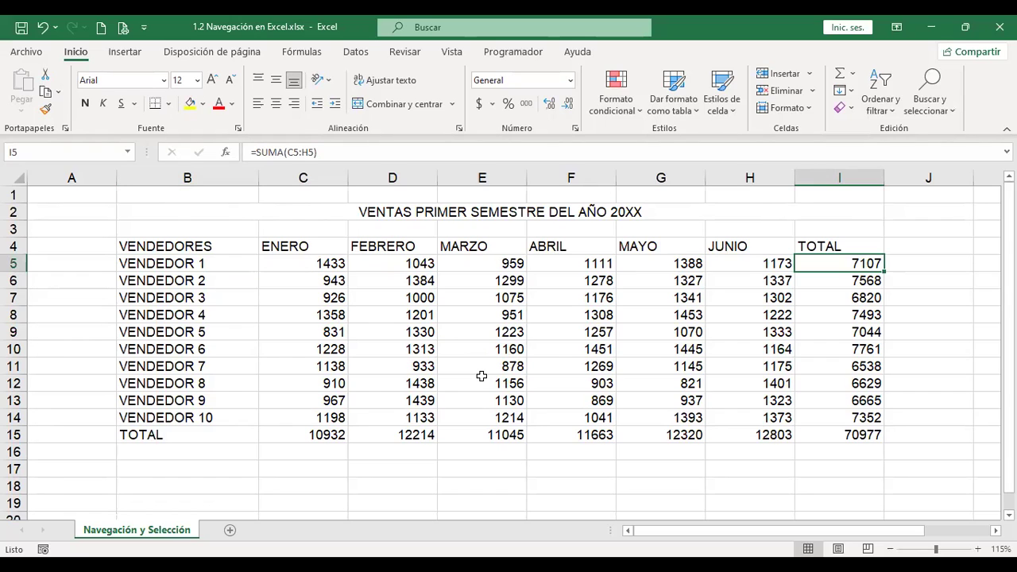
pyautogui.hotkey('ctrl', 'Home')
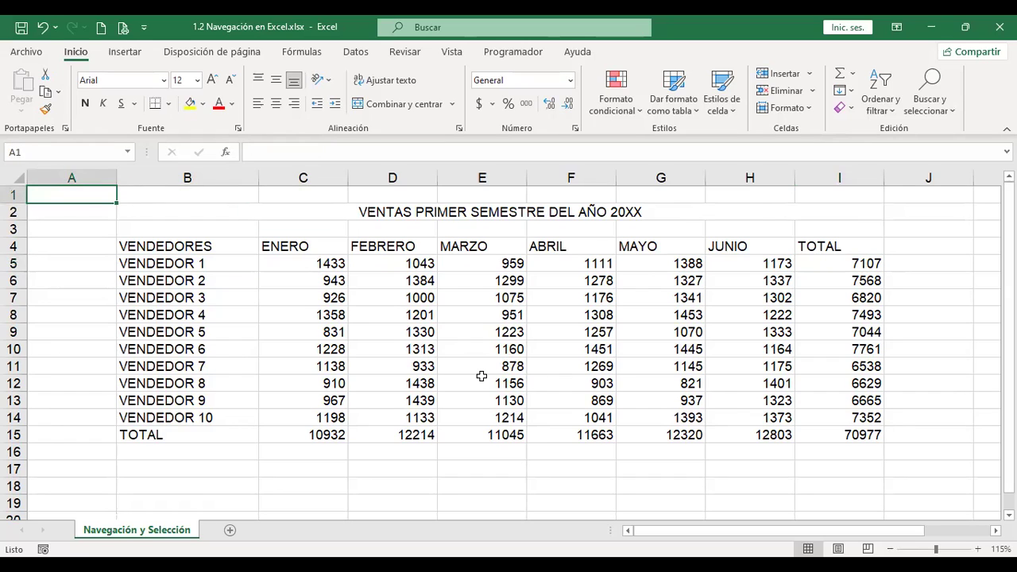
pyautogui.hotkey('ctrl', 'Right')
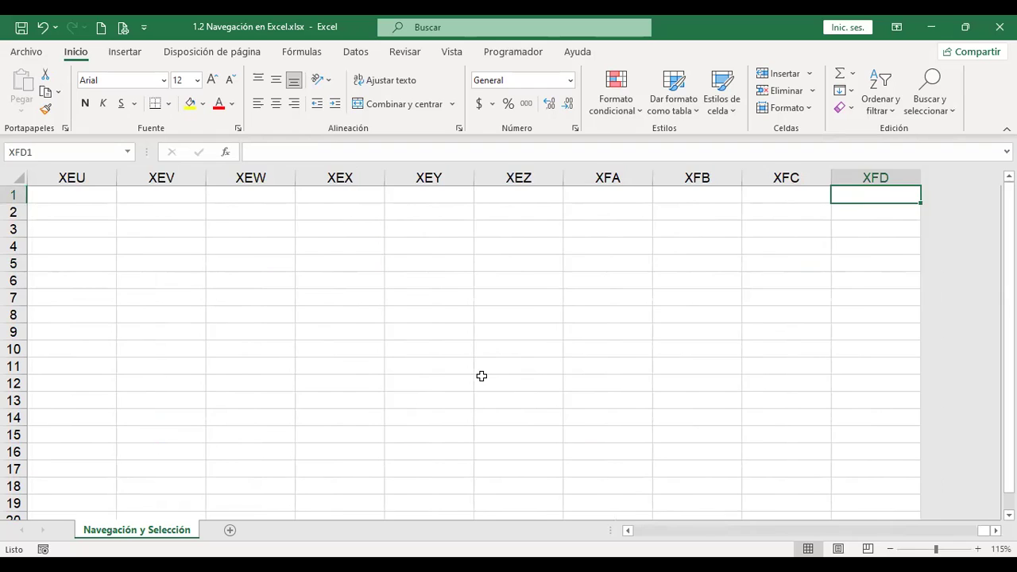
pyautogui.hotkey('ctrl', 'Home')
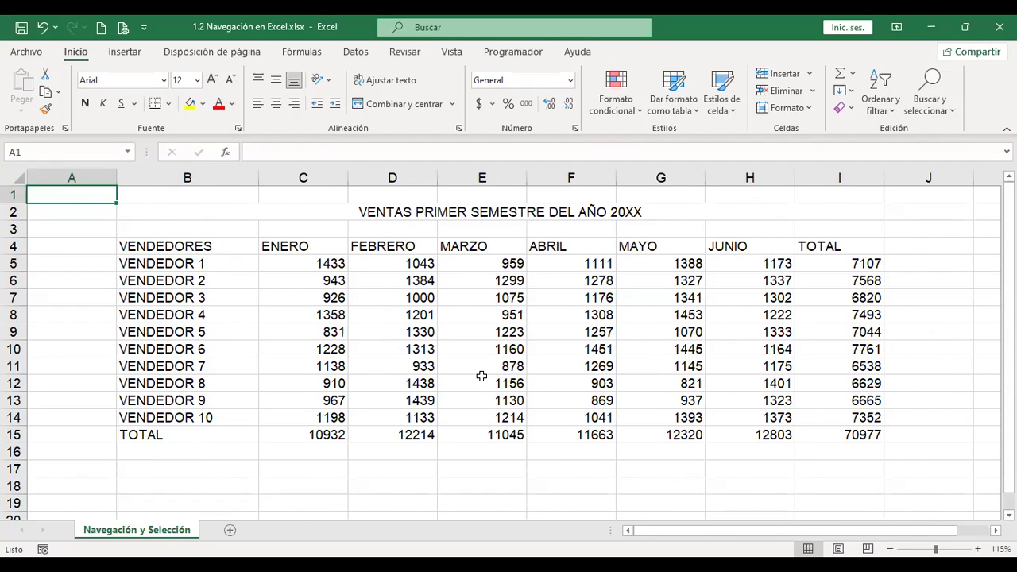
pyautogui.press('Right')
pyautogui.press('Down')
pyautogui.press('Down')
pyautogui.press('Down')
pyautogui.press('Down')
pyautogui.press('Down')
pyautogui.press('Down')
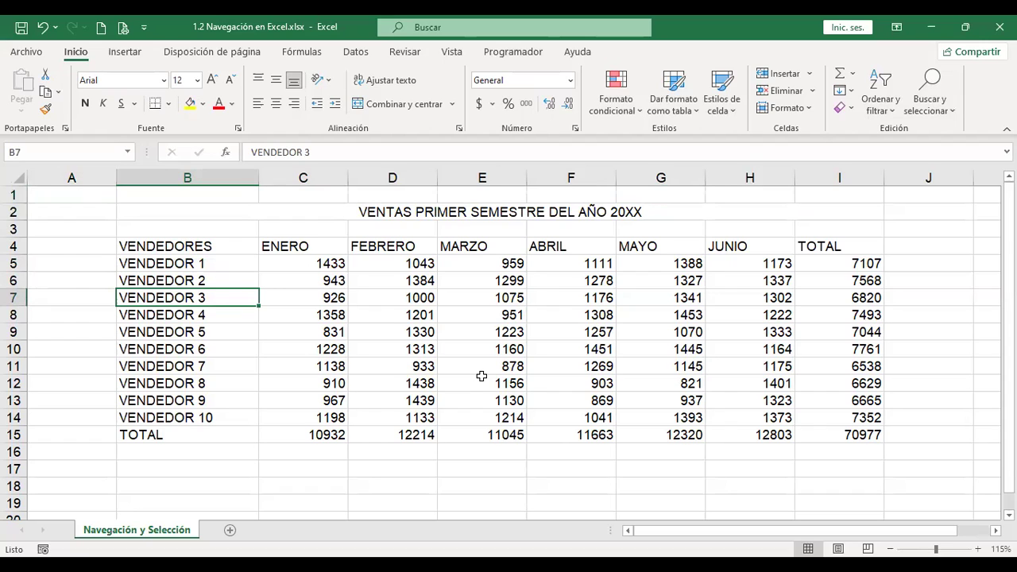
pyautogui.hotkey('ctrl', 'Right')
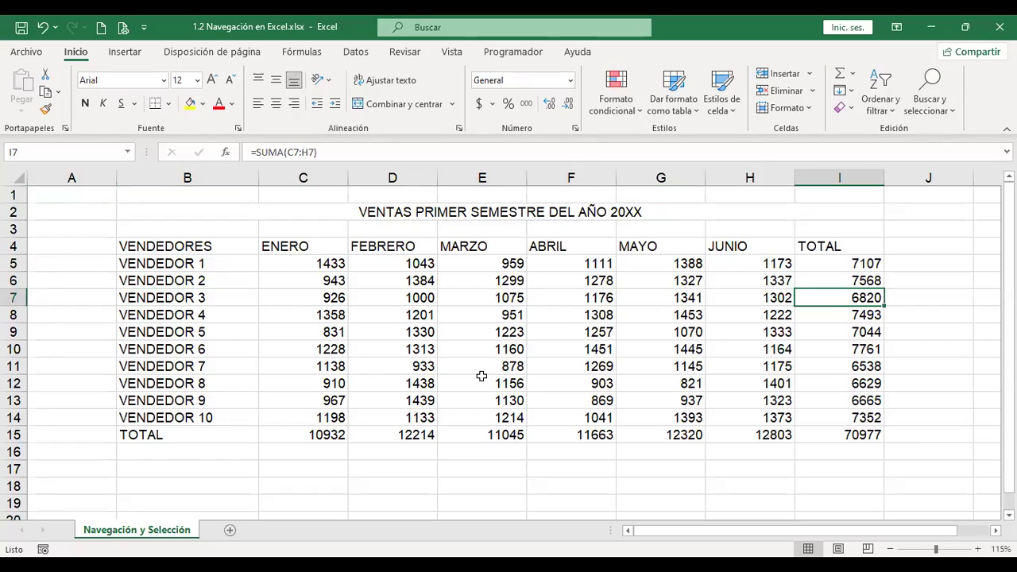
pyautogui.hotkey('ctrl', 'Down')
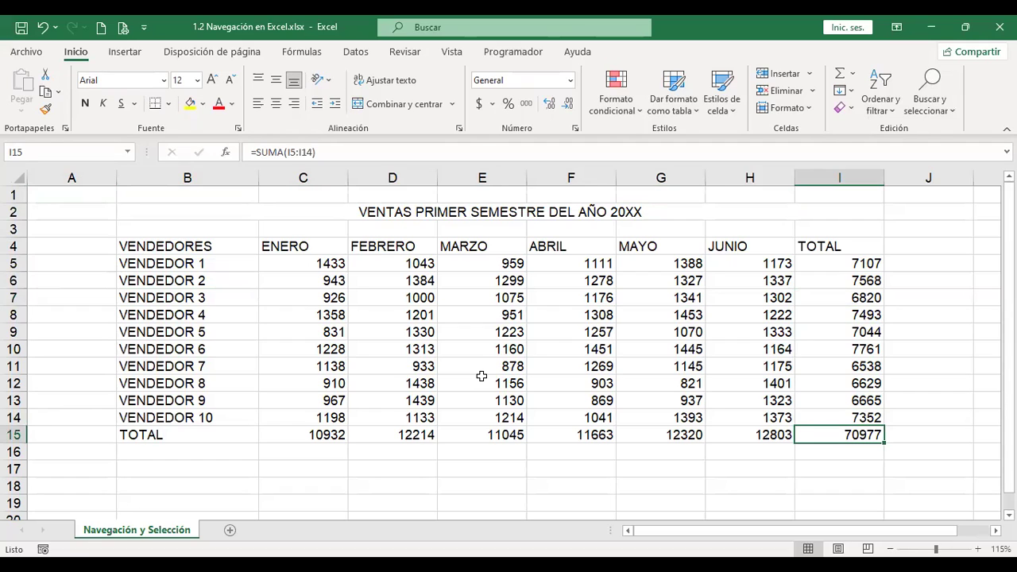
pyautogui.hotkey('ctrl', 'Home')
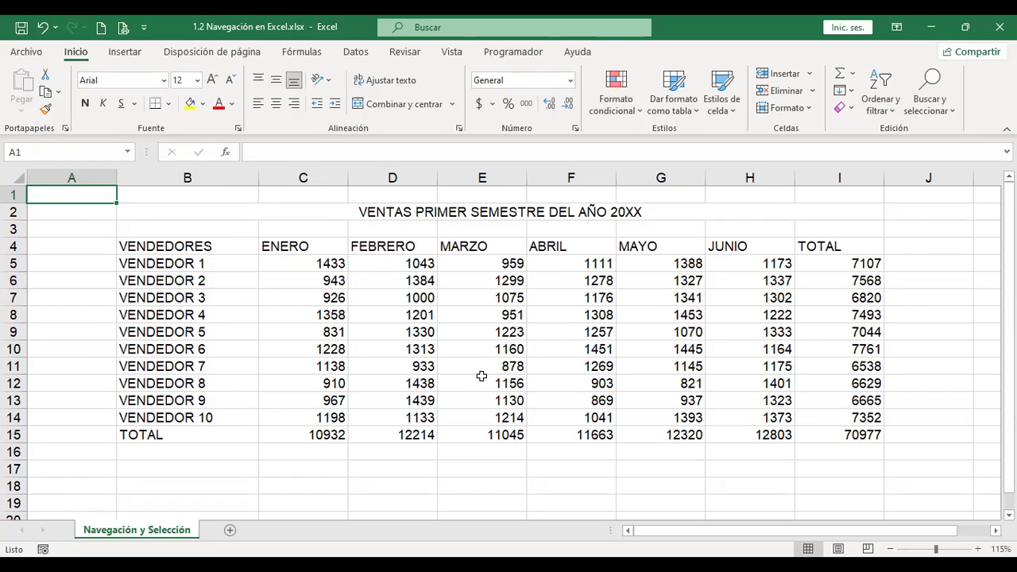
pyautogui.hotkey('ctrl', 'Down')
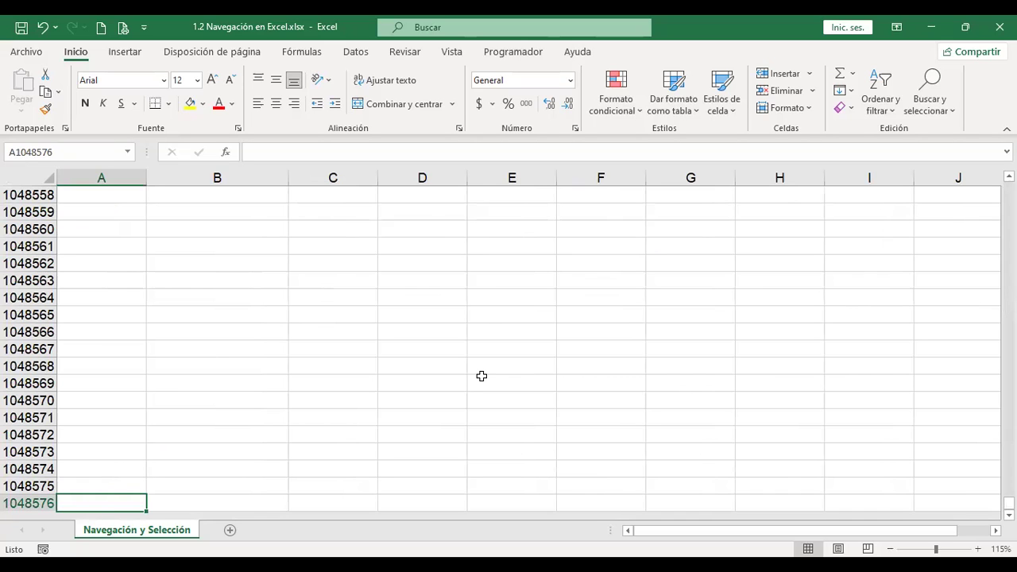
pyautogui.hotkey('ctrl', 'Up')
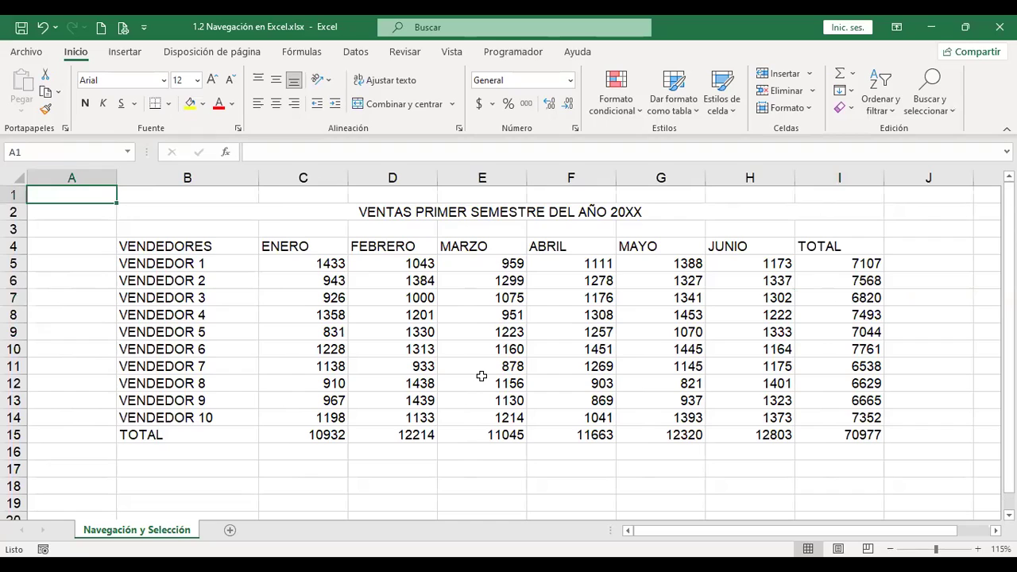
pyautogui.press('Right')
pyautogui.press('Down')
pyautogui.press('Down')
pyautogui.press('Down')
pyautogui.press('Down')
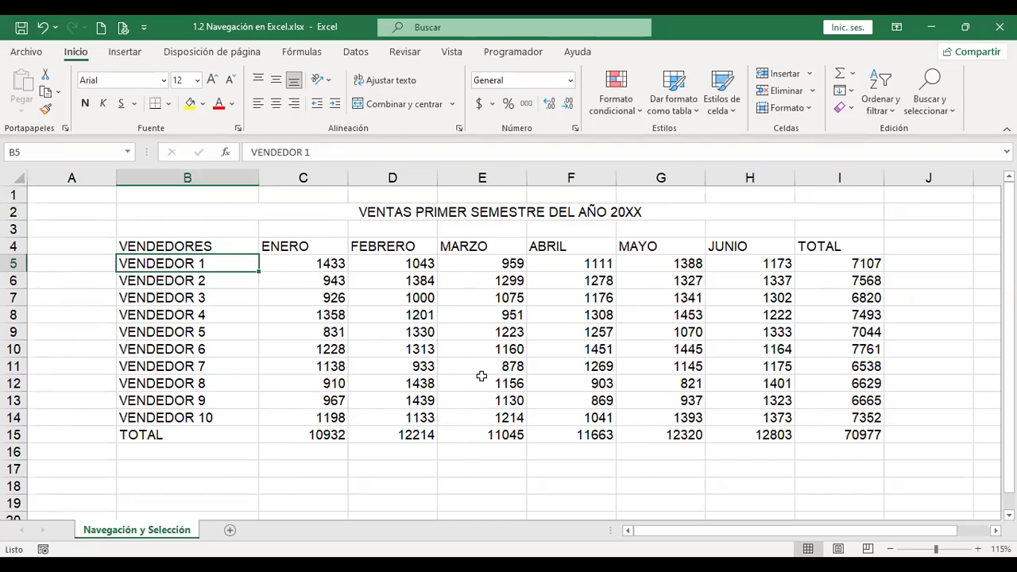
pyautogui.hotkey('ctrl', 'Right')
pyautogui.hotkey('ctrl', 'Down')
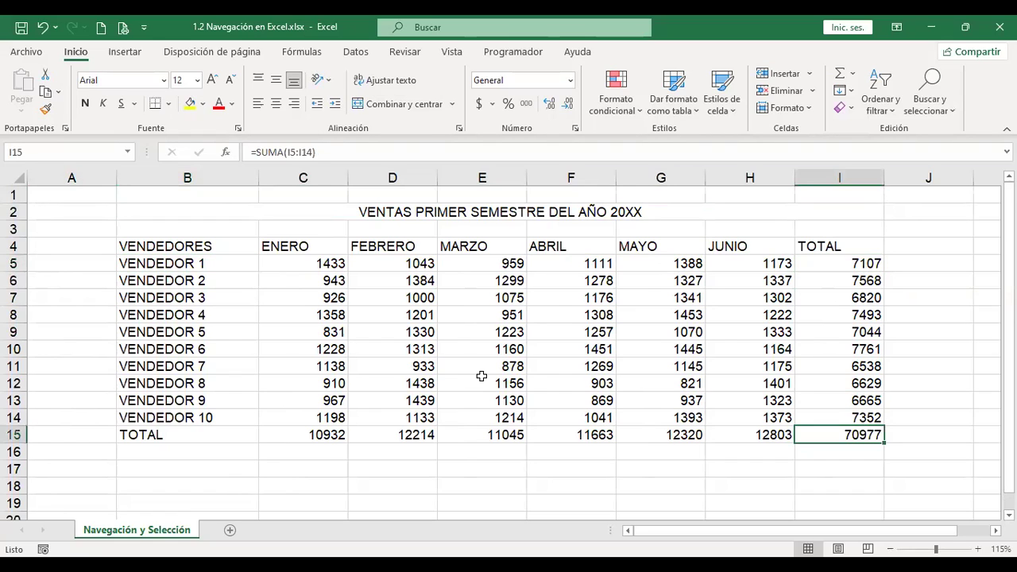
pyautogui.hotkey('ctrl', 'Left')
pyautogui.hotkey('ctrl', 'Up')
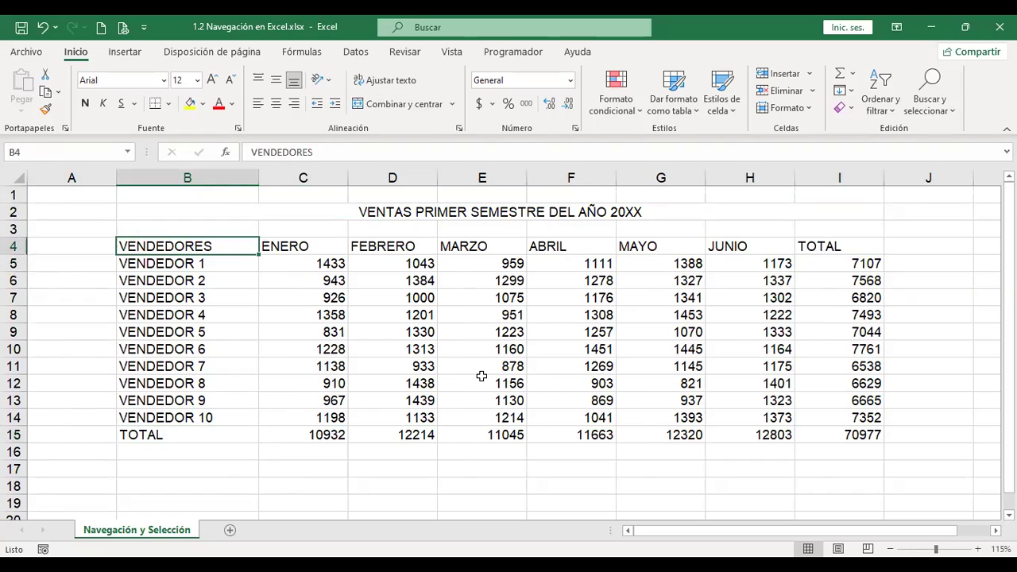
pyautogui.hotkey('ctrl', 'Right')
pyautogui.hotkey('ctrl', 'Down')
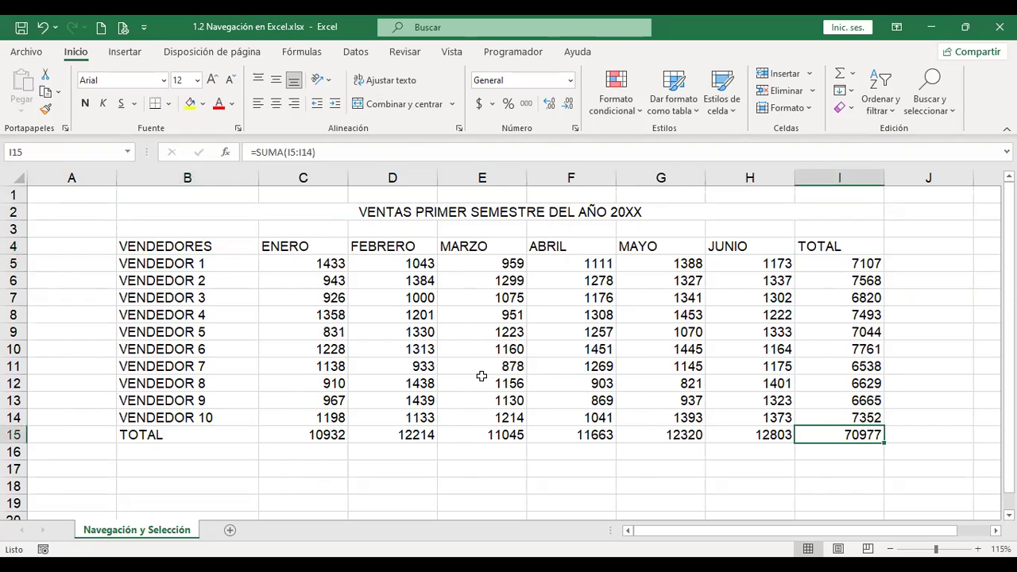
pyautogui.hotkey('ctrl', 'Left')
pyautogui.hotkey('ctrl', 'Up')
pyautogui.hotkey('ctrl', 'Right')
pyautogui.hotkey('ctrl', 'Down')
pyautogui.hotkey('ctrl', 'Left')
pyautogui.hotkey('ctrl', 'Up')
pyautogui.hotkey('ctrl', 'Right')
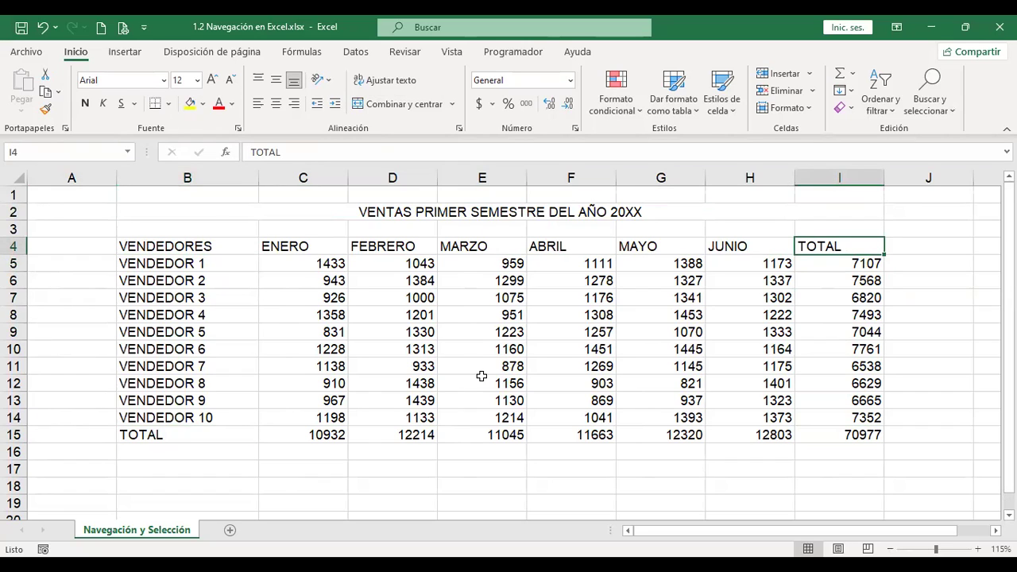
pyautogui.hotkey('ctrl', 'a')
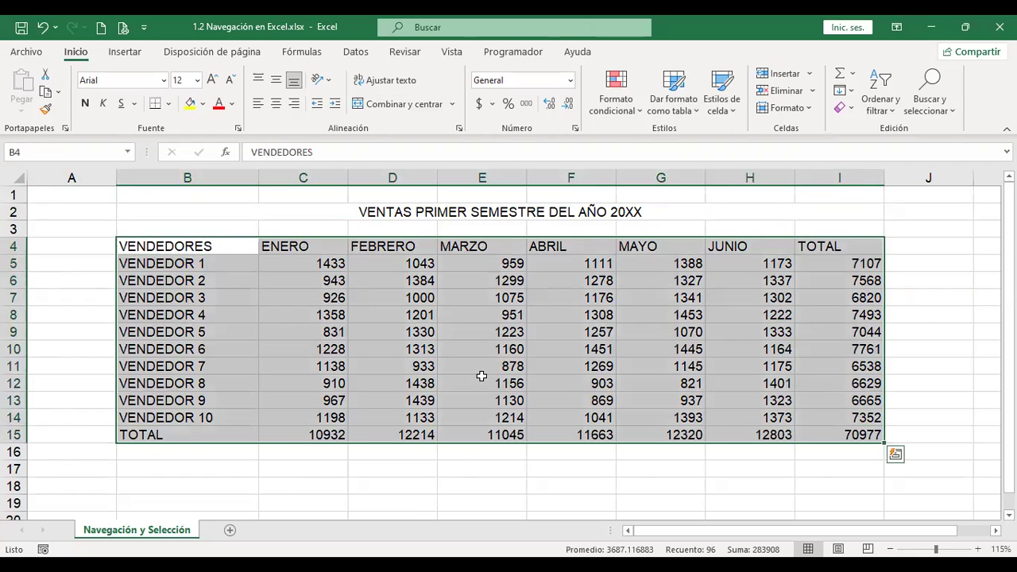
pyautogui.press('Left')
pyautogui.press('Right')
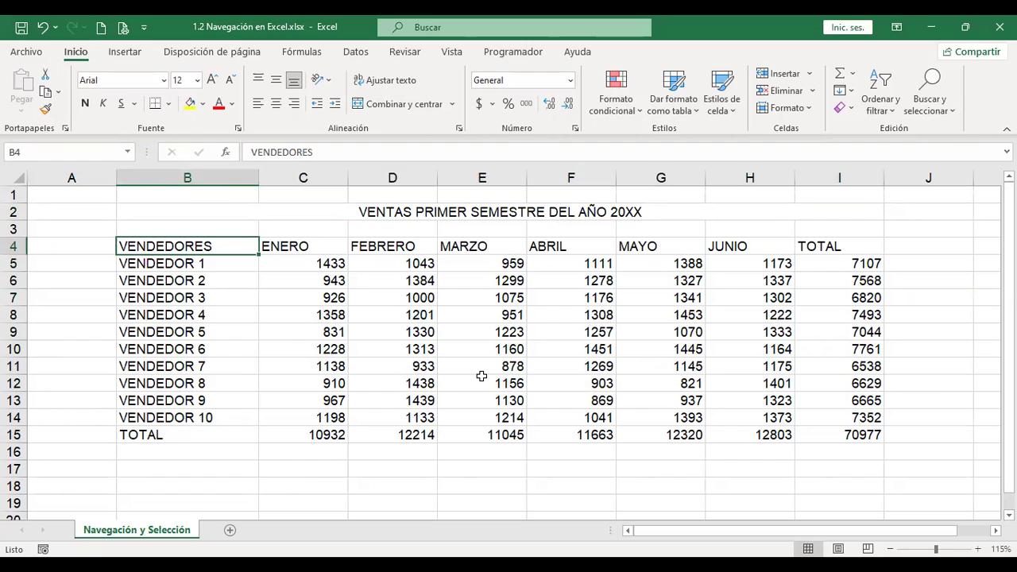
pyautogui.hotkey('shift', 'Right')
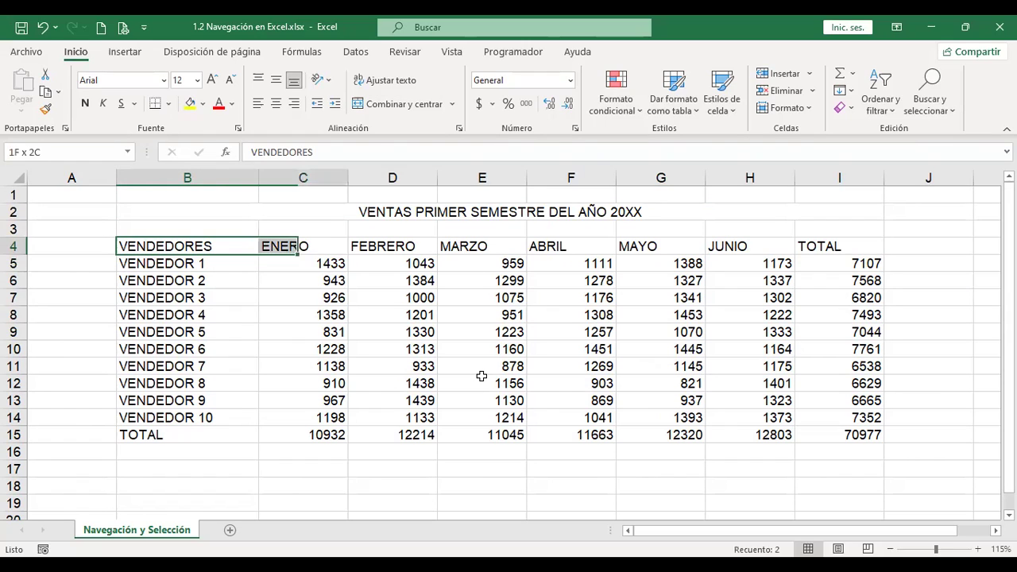
pyautogui.hotkey('shift', 'Down')
pyautogui.hotkey('shift', 'Right')
pyautogui.hotkey('shift', 'Down')
pyautogui.hotkey('ctrl', 'shift', 'Right')
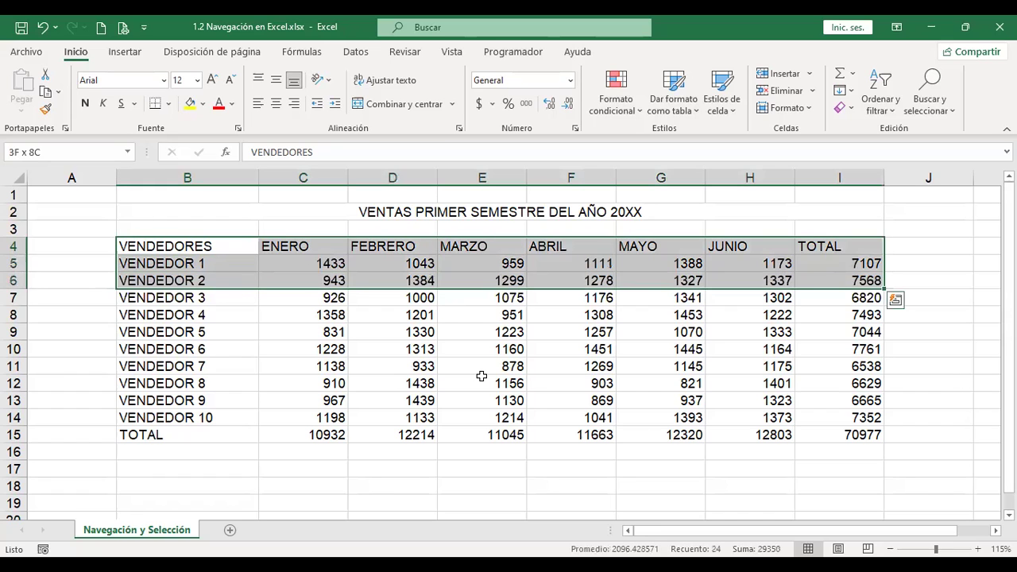
pyautogui.hotkey('ctrl', 'shift', 'Down')
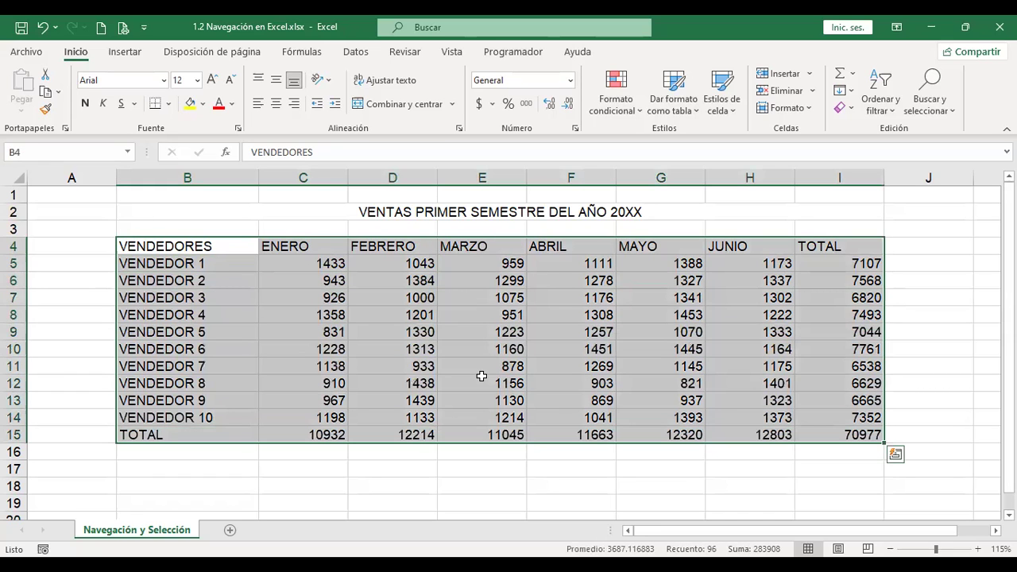
pyautogui.hotkey('shift', 'BackSpace')
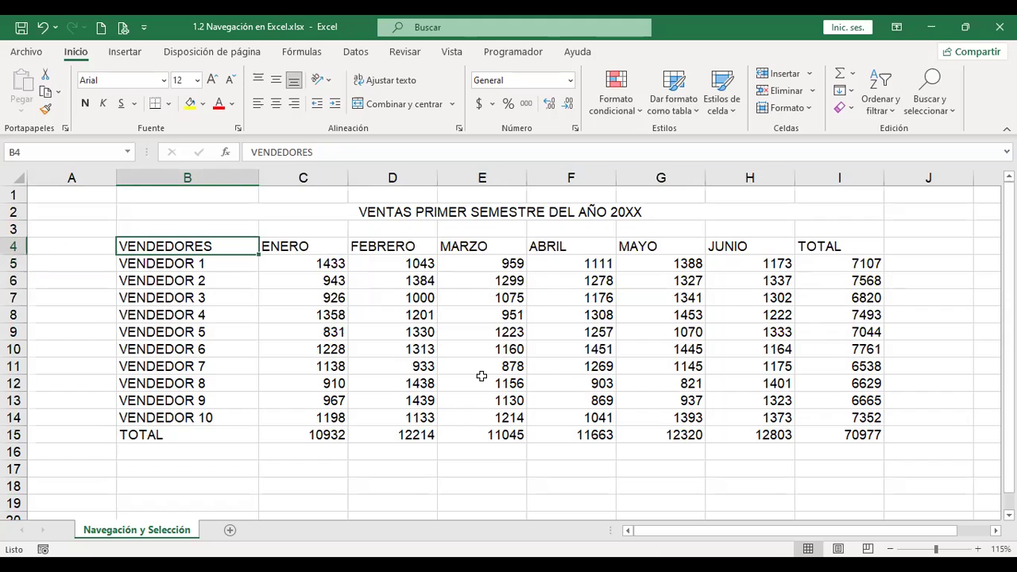
pyautogui.hotkey('shift', 'Right')
pyautogui.hotkey('shift', 'Right')
pyautogui.hotkey('shift', 'Right')
pyautogui.hotkey('shift', 'Right')
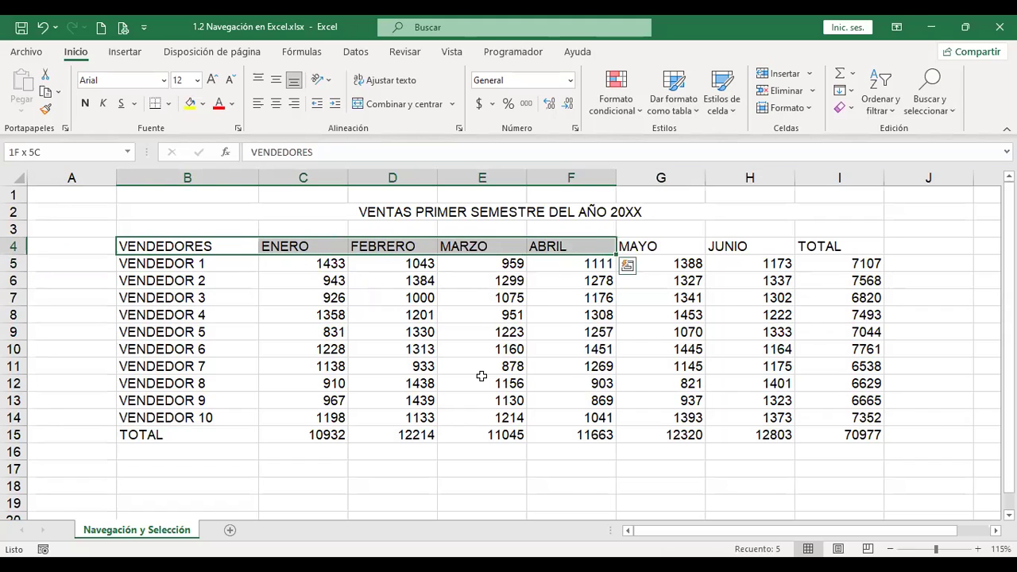
pyautogui.hotkey('shift', 'Down')
pyautogui.hotkey('shift', 'Down')
pyautogui.hotkey('ctrl', 'shift', 'Right')
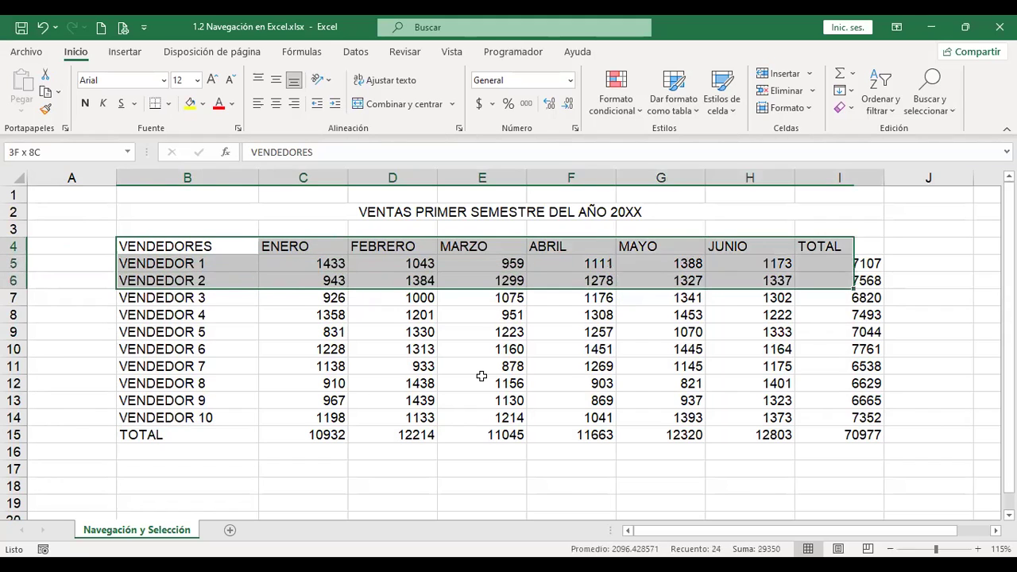
pyautogui.hotkey('ctrl', 'shift', 'Down')
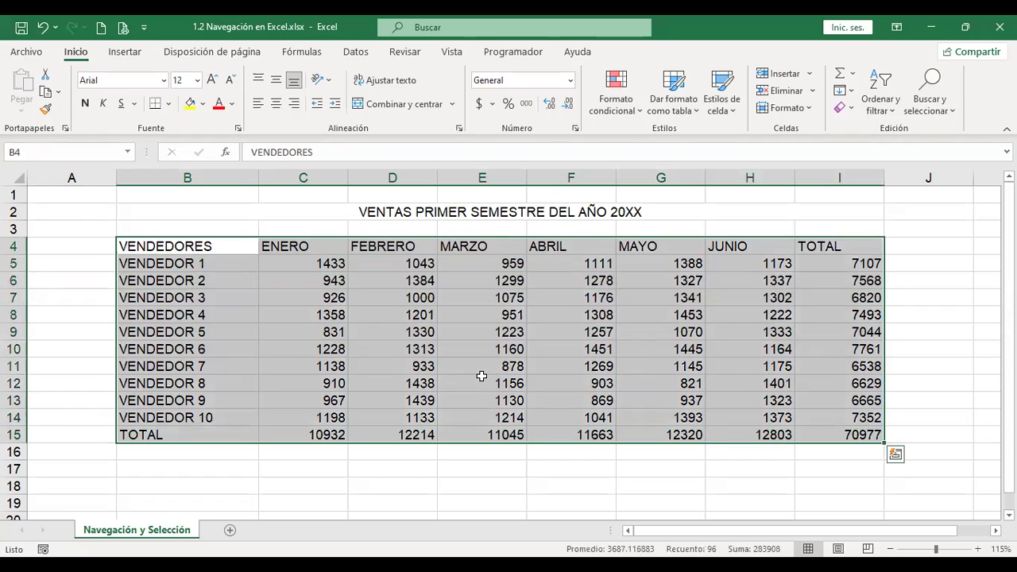
pyautogui.hotkey('shift', 'BackSpace')
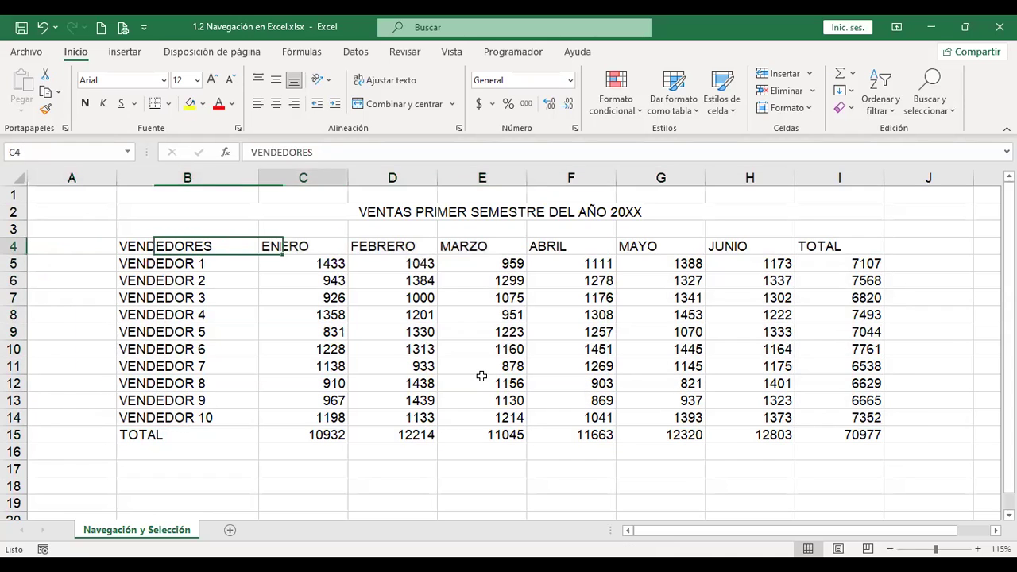
pyautogui.press('Right')
pyautogui.press('Right')
pyautogui.press('Down')
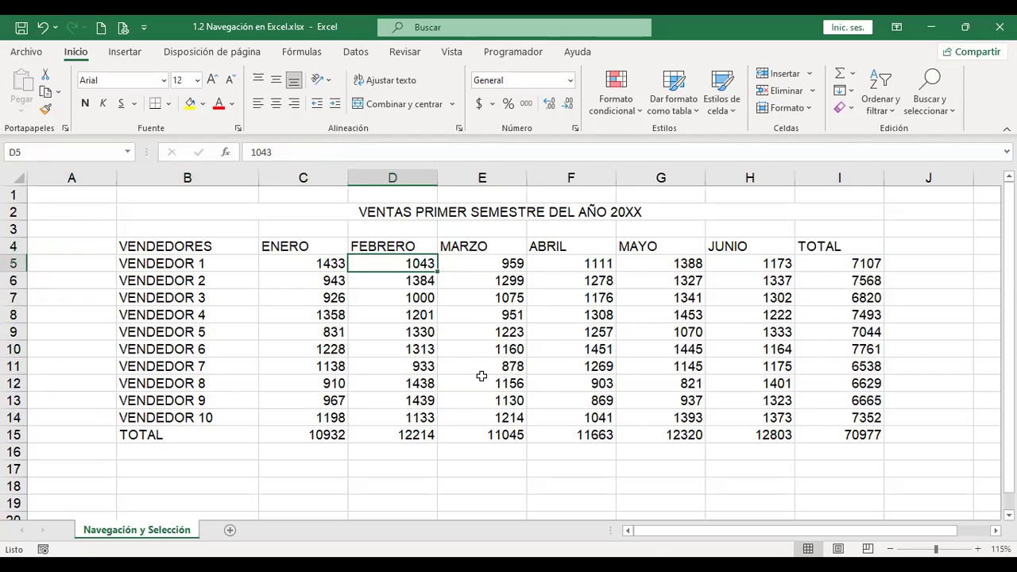
pyautogui.hotkey('ctrl', 'a')
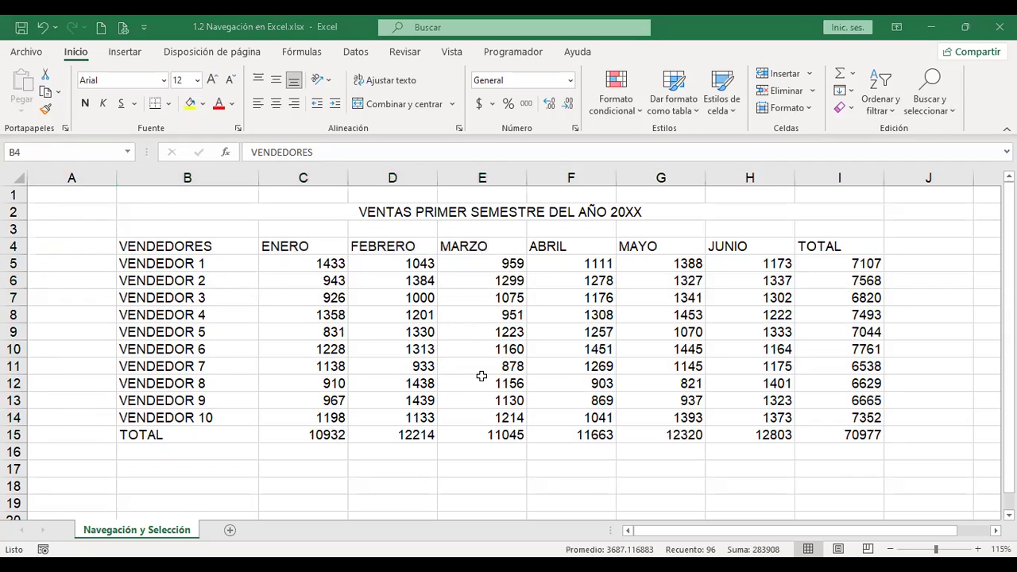
pyautogui.press('Left')
pyautogui.hotkey('ctrl', 'Home')
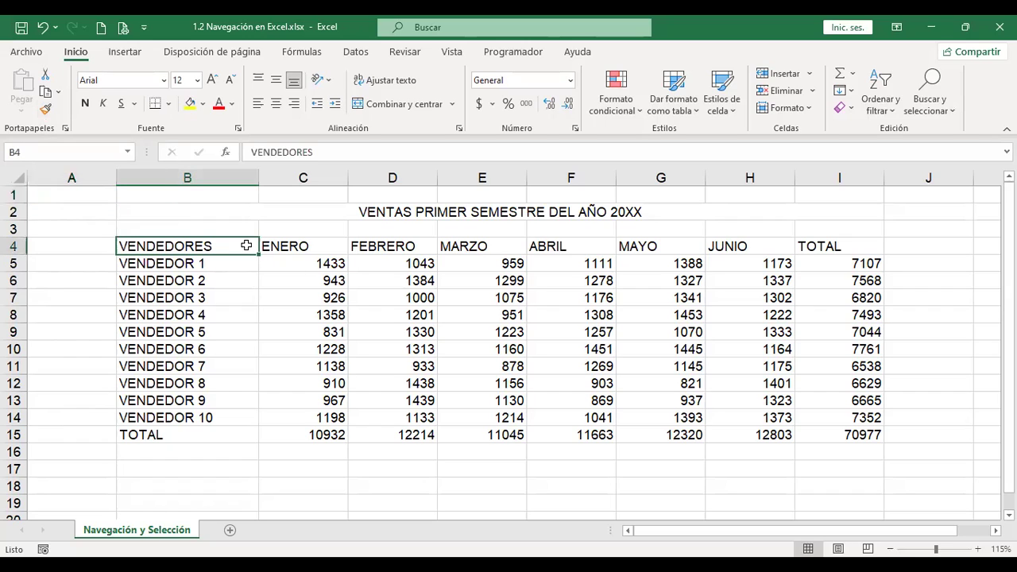
# Step: Bold the VENDEDORES header in B4, copy that format onto ENERO in C4, and color ENERO red
pyautogui.click(87, 104)
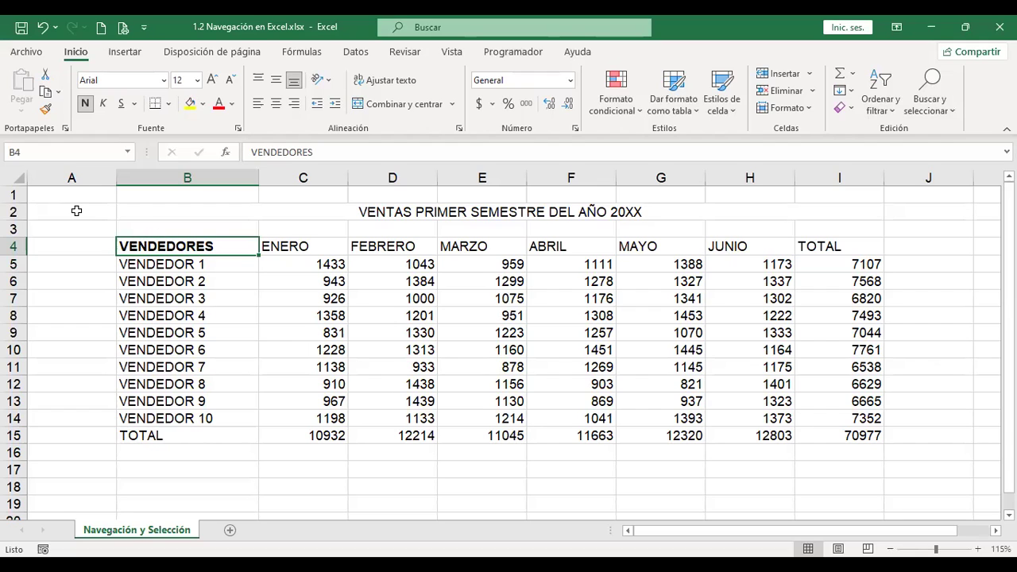
pyautogui.click(46, 115)
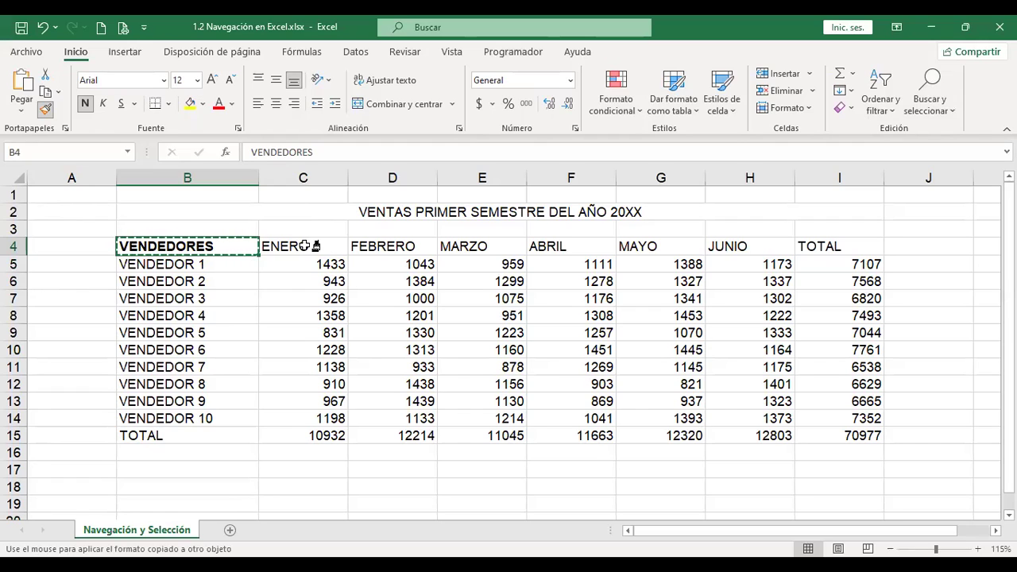
pyautogui.click(304, 246)
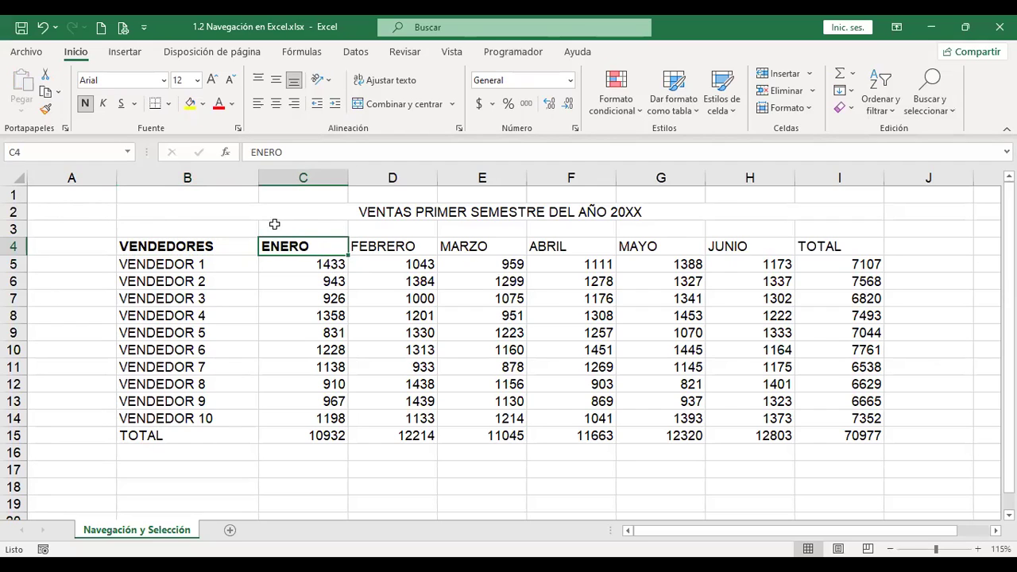
pyautogui.click(220, 107)
# Step: Change the ENERO header in C4 to the Impact font
pyautogui.click(164, 80)
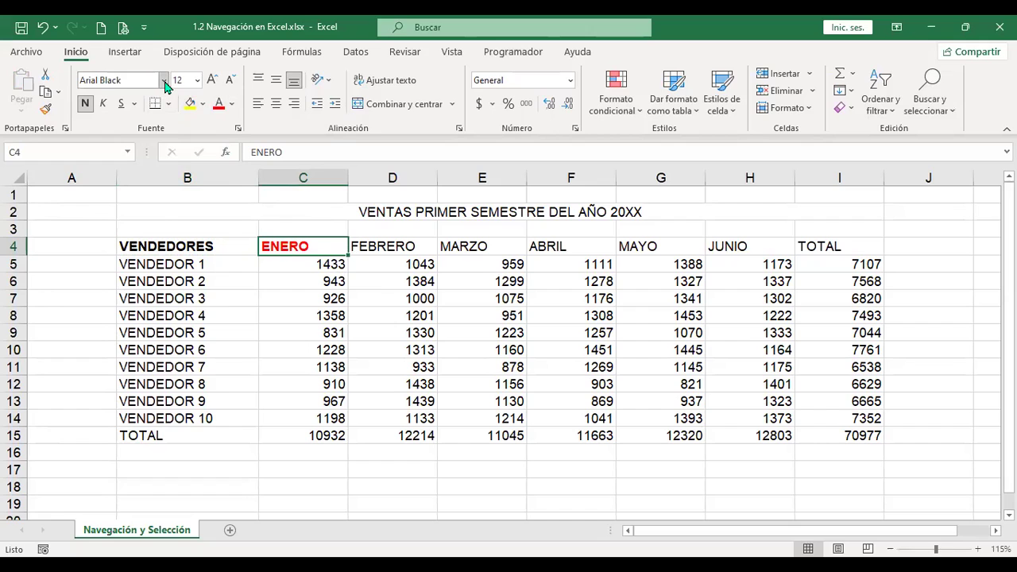
pyautogui.click(164, 81)
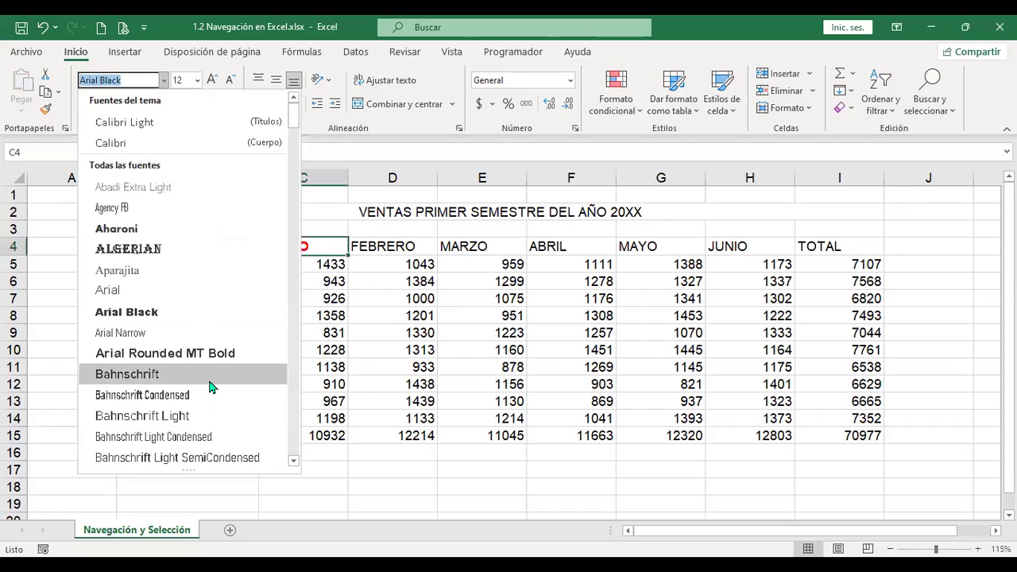
pyautogui.scroll(-4, 210, 384)
pyautogui.scroll(-8, 209, 318)
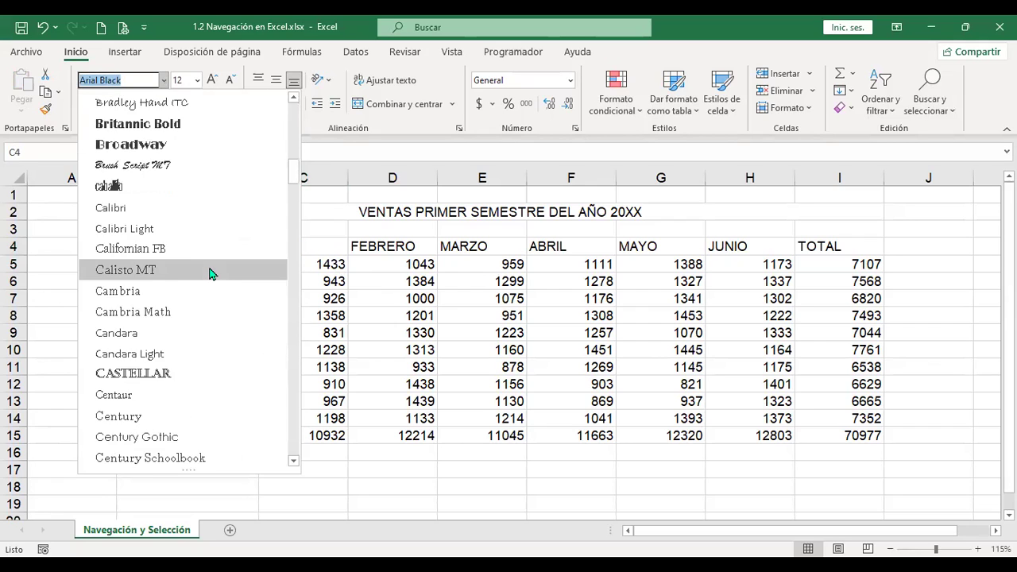
pyautogui.scroll(-6, 208, 270)
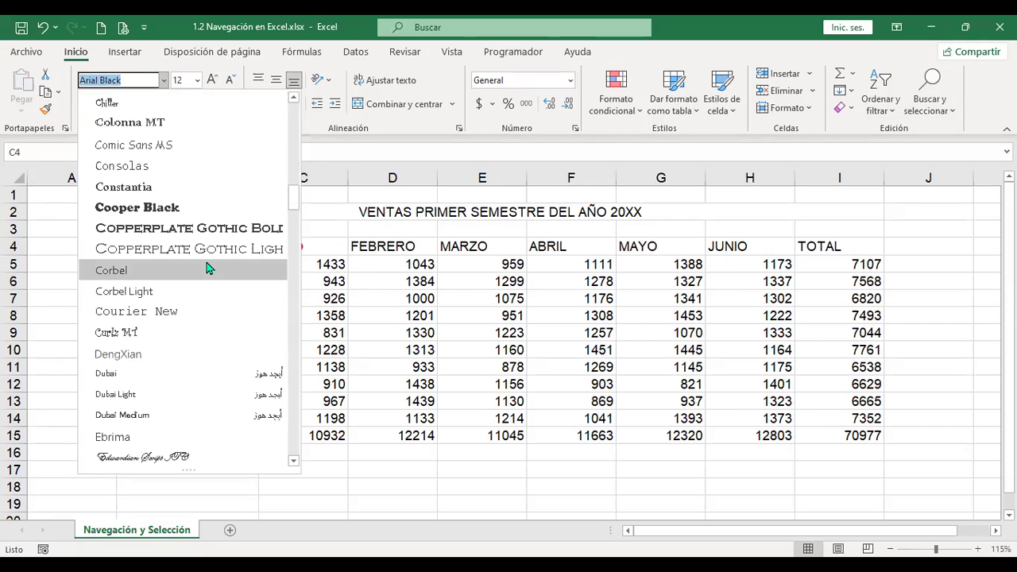
pyautogui.scroll(-4, 209, 262)
pyautogui.scroll(-6, 211, 344)
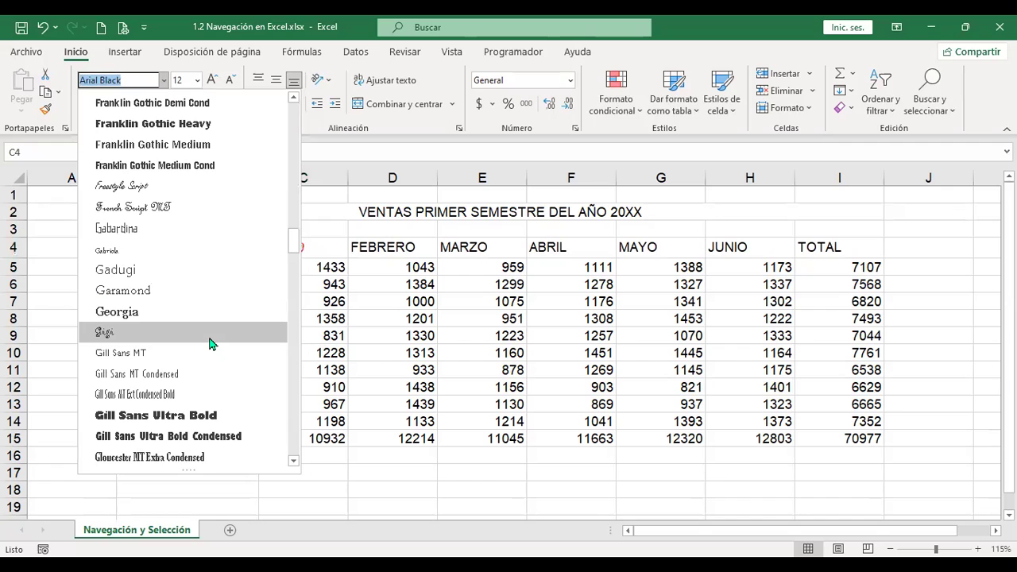
pyautogui.scroll(-1, 212, 338)
pyautogui.scroll(-4, 206, 285)
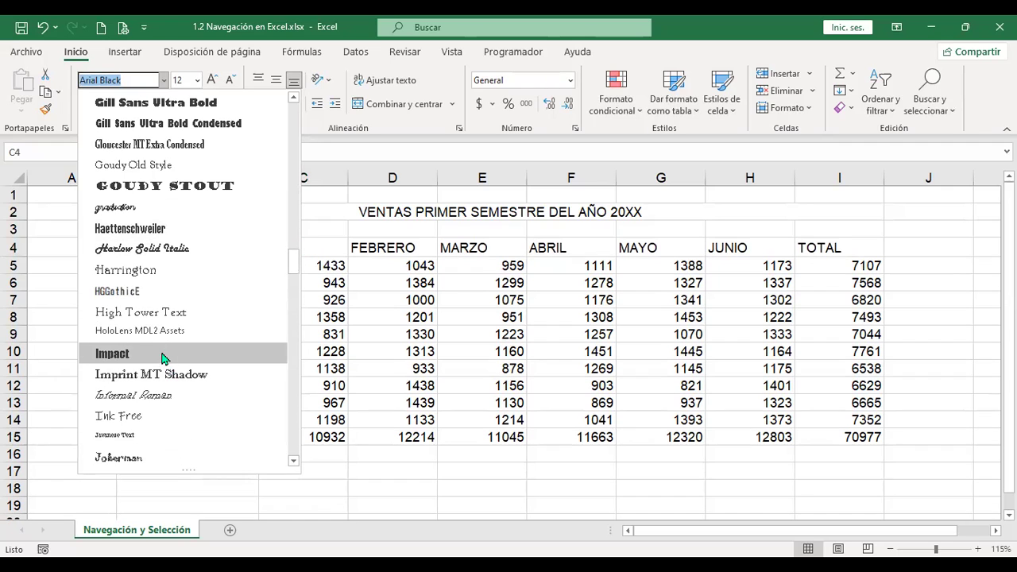
pyautogui.click(122, 355)
# Step: Set ENERO to font size 16 and turn bold off
pyautogui.click(211, 81)
pyautogui.click(211, 80)
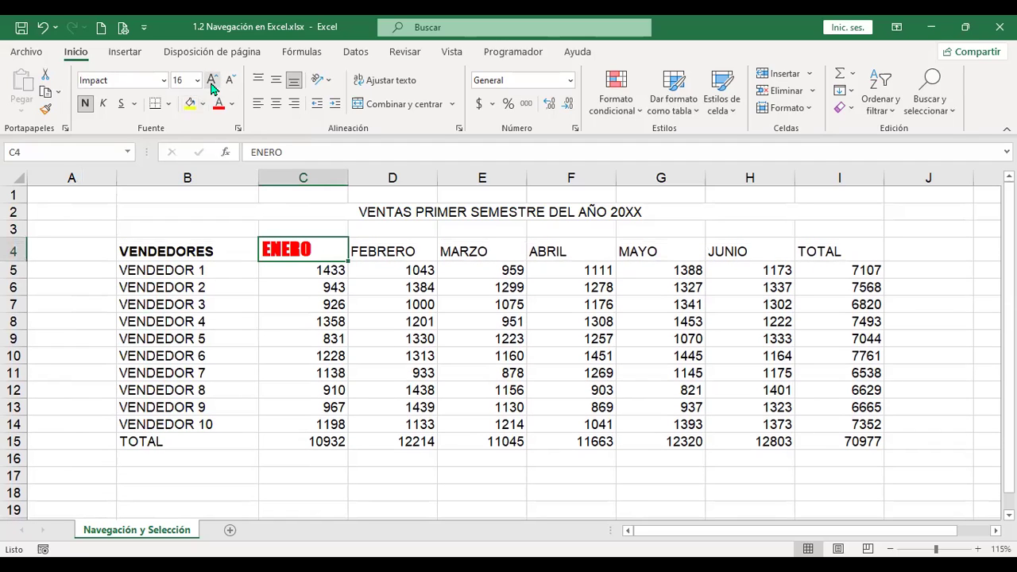
pyautogui.click(86, 103)
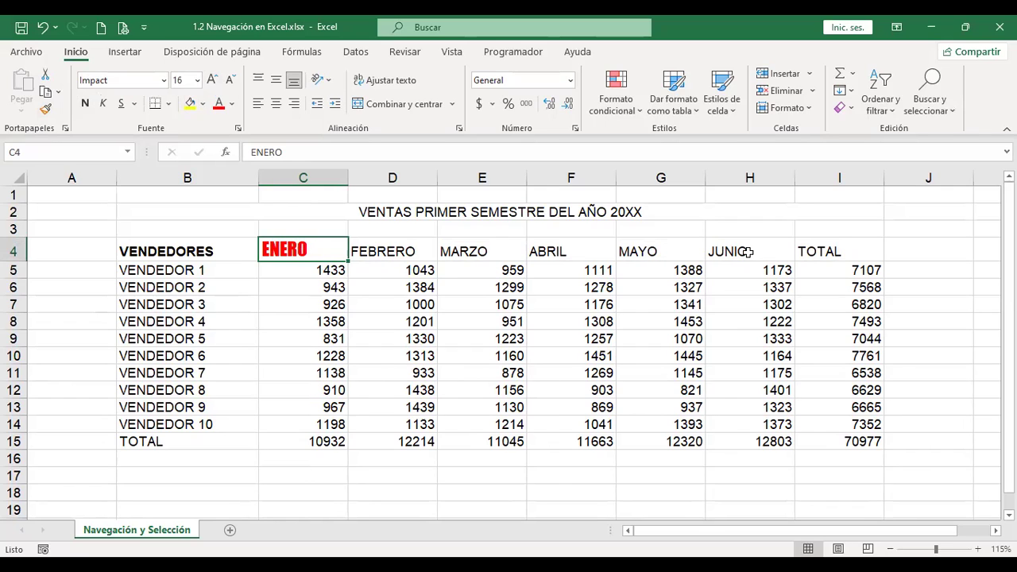
# Step: Copy ENERO's red Impact size-16 format from C4 onto the FEBRERO–TOTAL headers in D4:I4
pyautogui.moveTo(401, 246); pyautogui.dragTo(758, 249)
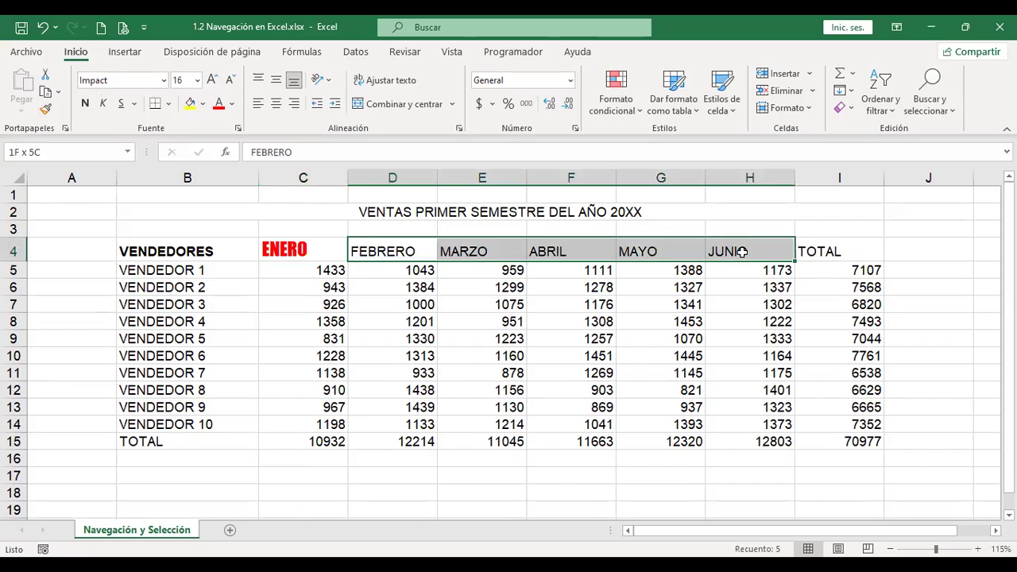
pyautogui.click(304, 248)
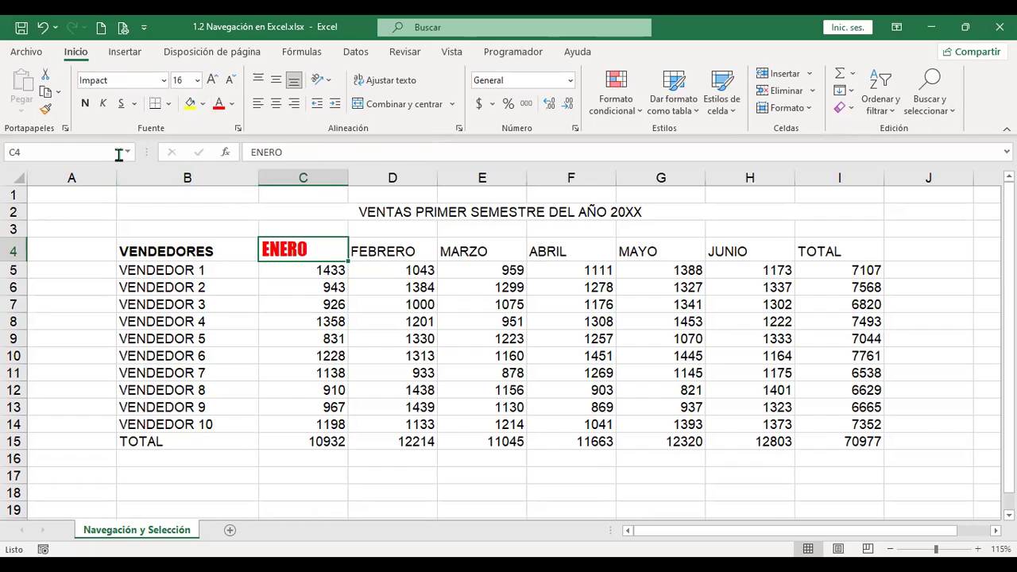
pyautogui.click(48, 114)
pyautogui.moveTo(396, 253); pyautogui.dragTo(822, 251)
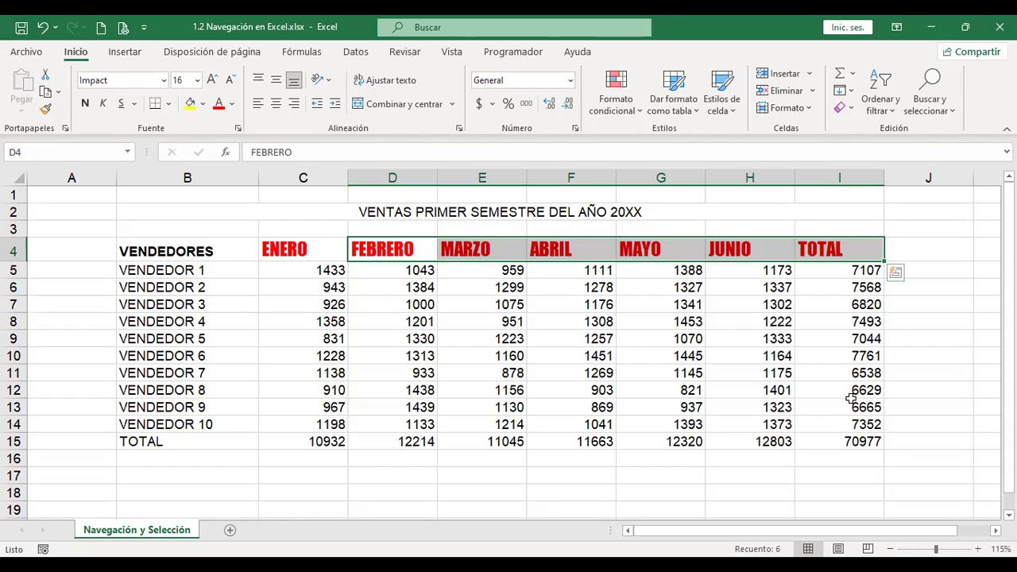
pyautogui.press('alt')
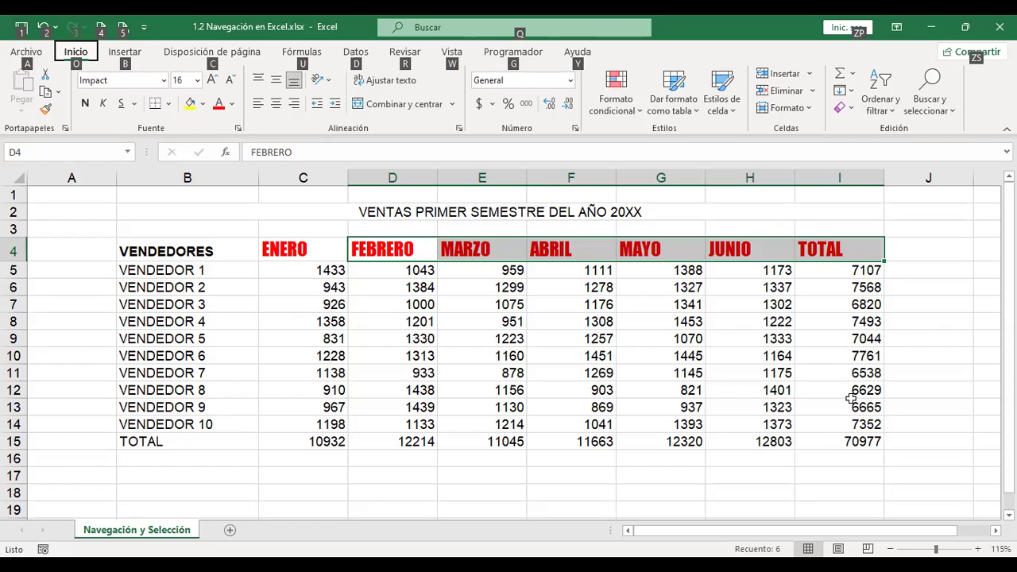
pyautogui.press('Escape')
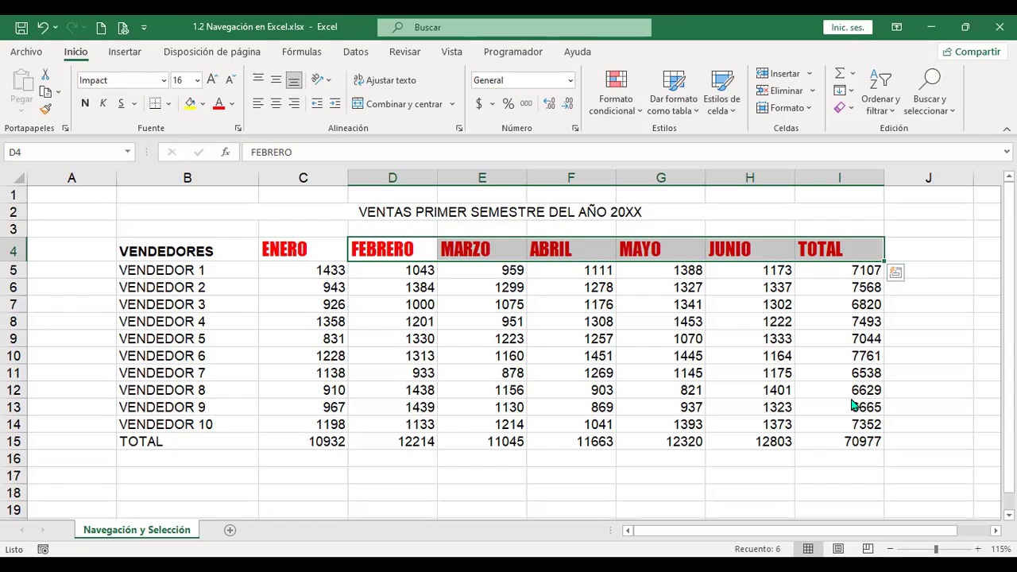
pyautogui.press('alt')
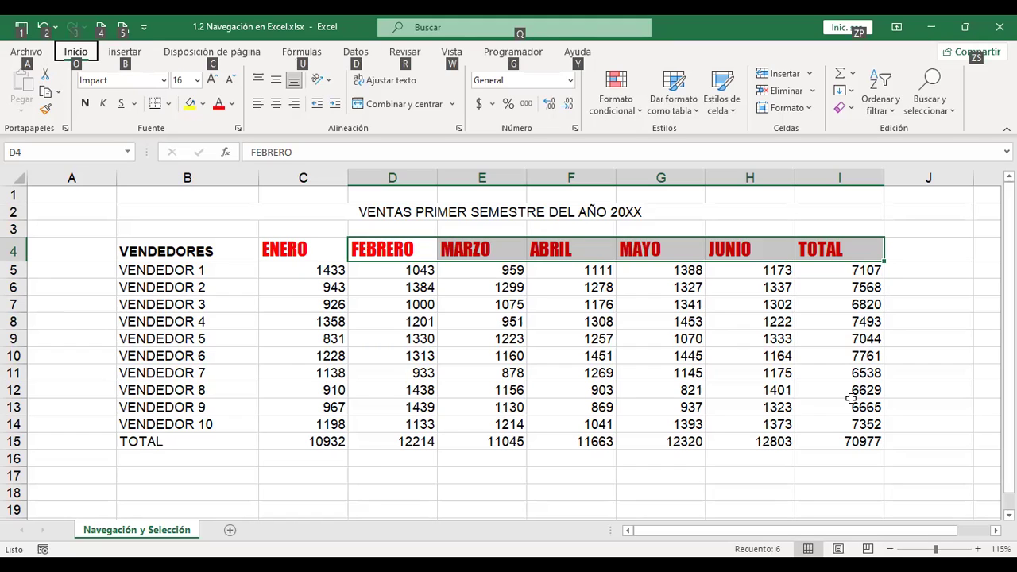
pyautogui.press('2')
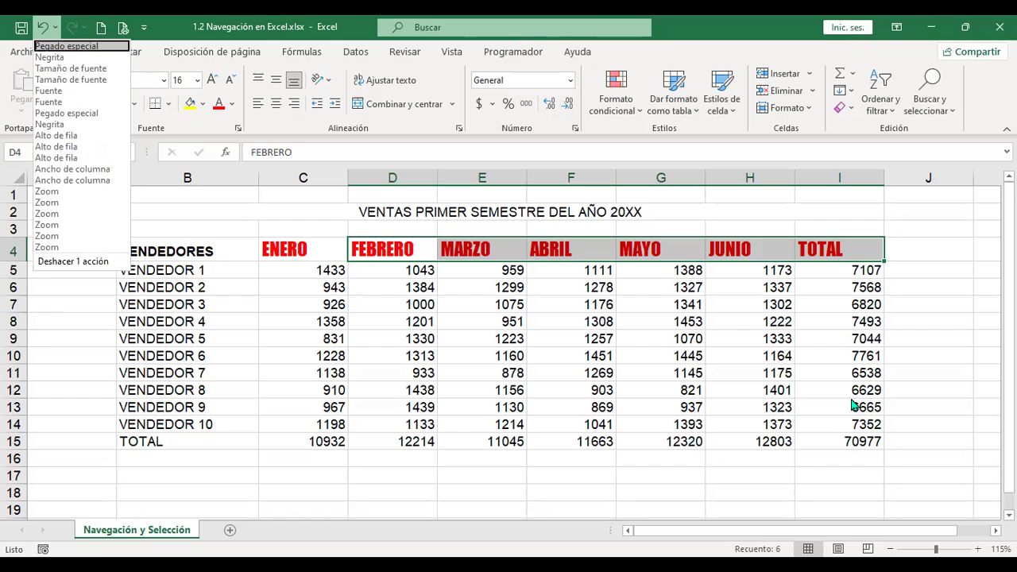
pyautogui.press('Down')
pyautogui.press('Down')
pyautogui.press('Down')
pyautogui.press('Down')
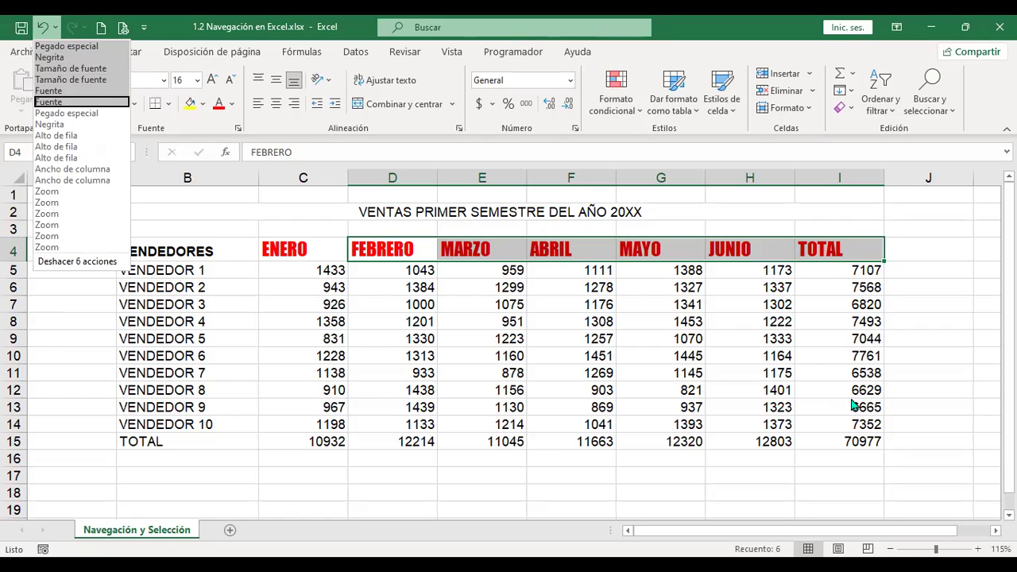
pyautogui.press('Return')
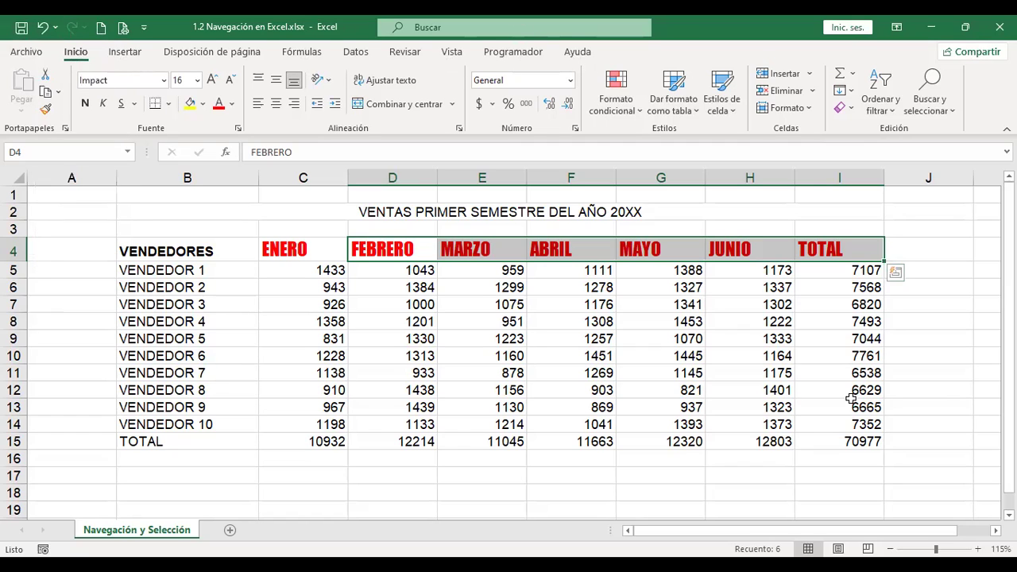
pyautogui.press('Escape')
pyautogui.press('alt')
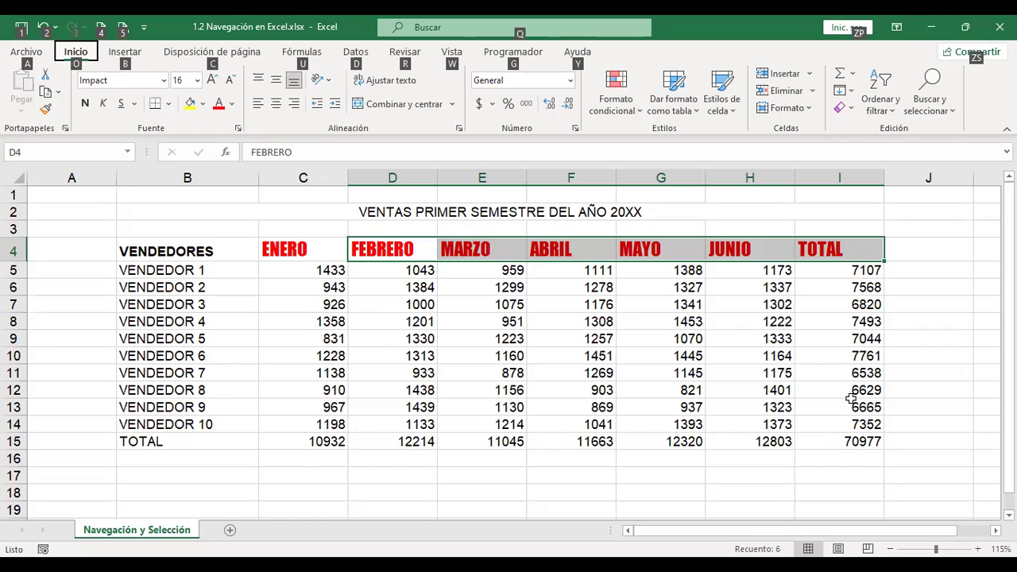
pyautogui.press('o')
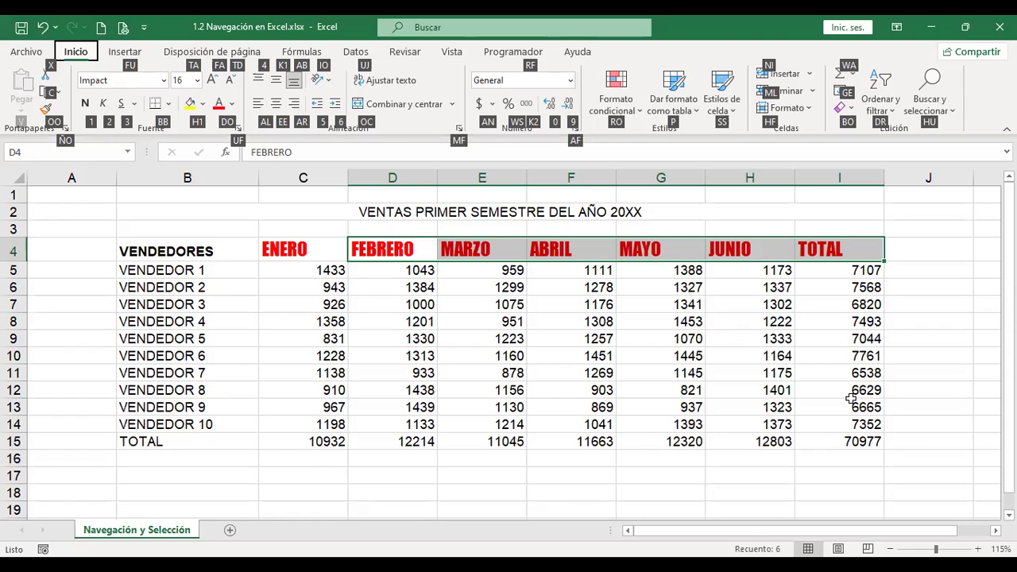
# Step: Using the keyboard, pick Ink Free from the font list for the D4:I4 month headers
pyautogui.press('Down')
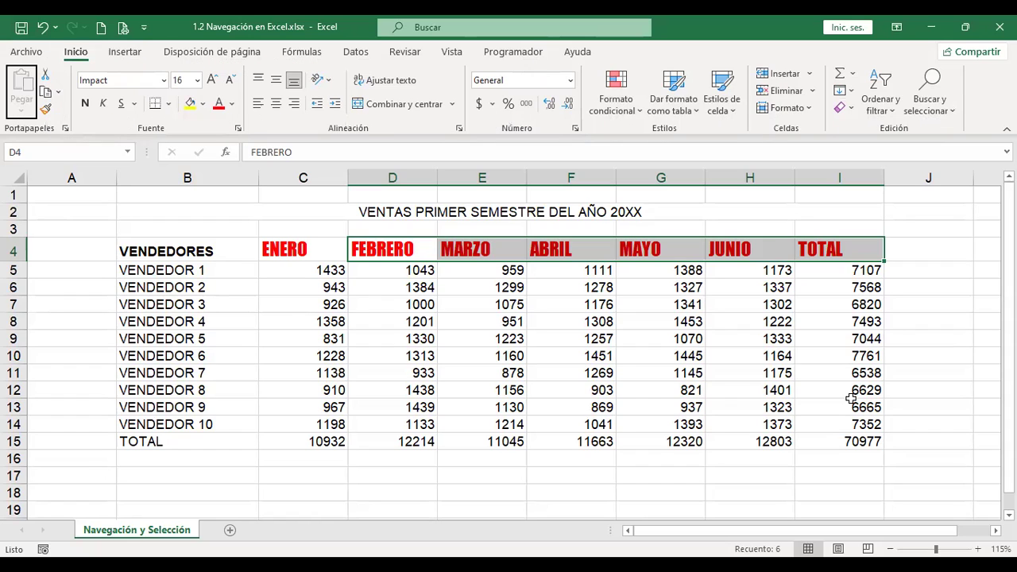
pyautogui.press('Right')
pyautogui.press('Down')
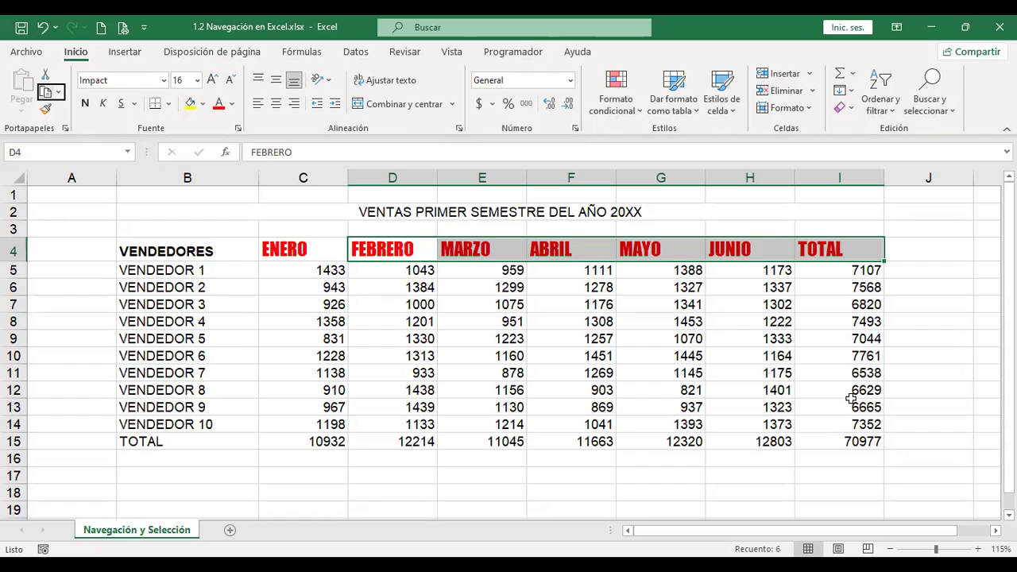
pyautogui.press('Down')
pyautogui.press('Down')
pyautogui.press('Right')
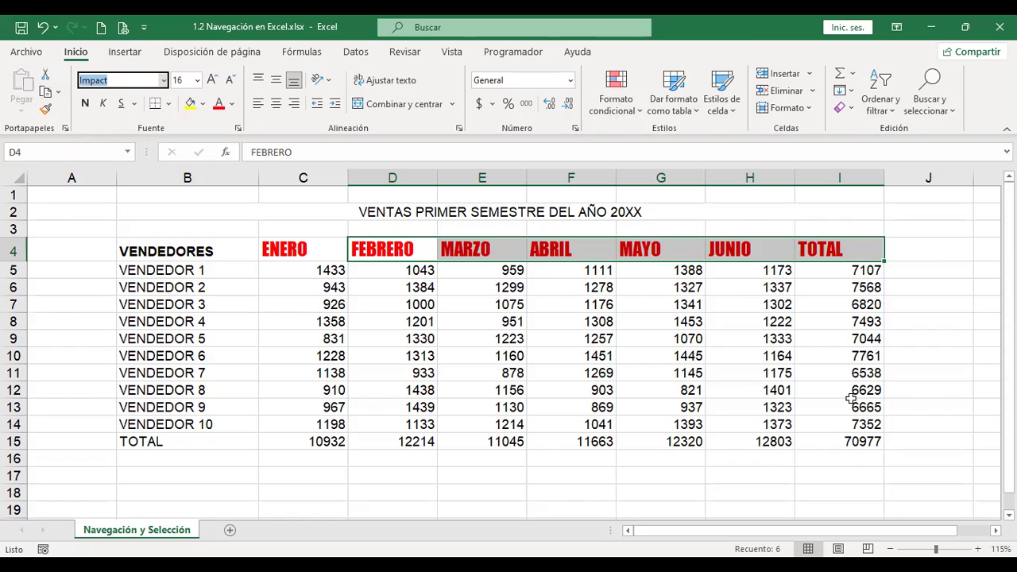
pyautogui.press('Down')
pyautogui.press('Down')
pyautogui.press('Down')
pyautogui.press('Up')
pyautogui.press('Up')
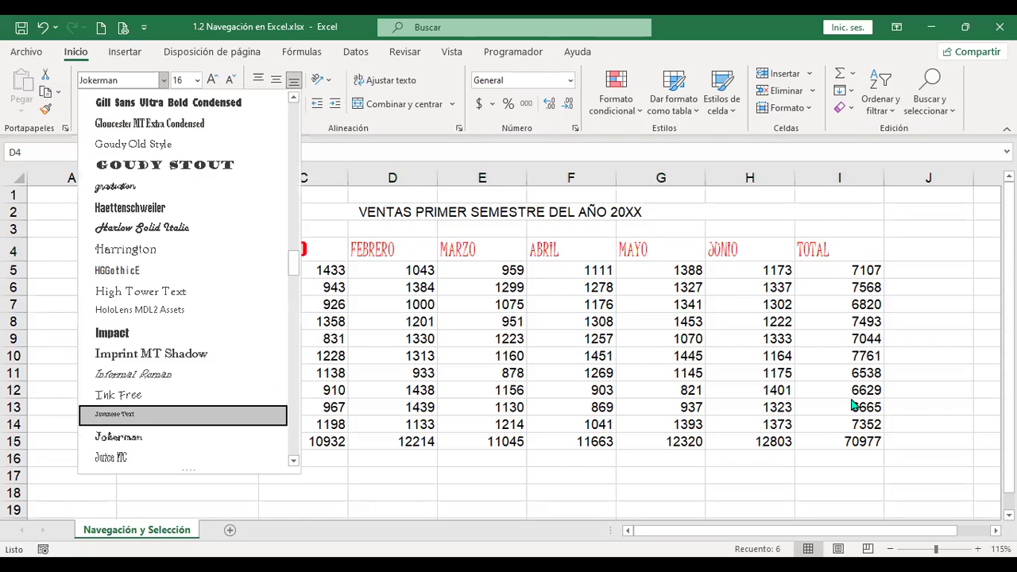
pyautogui.press('Up')
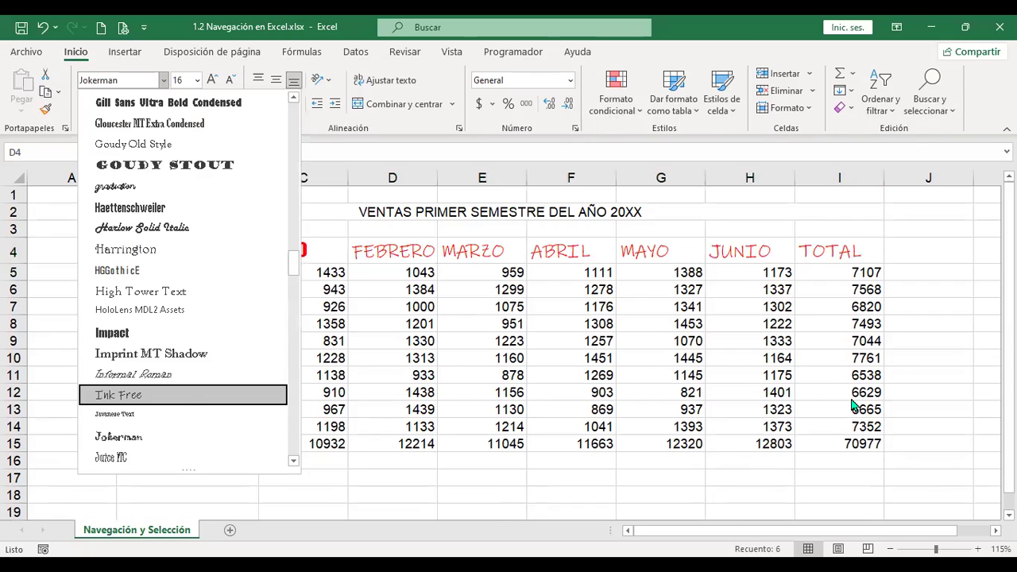
pyautogui.press('Return')
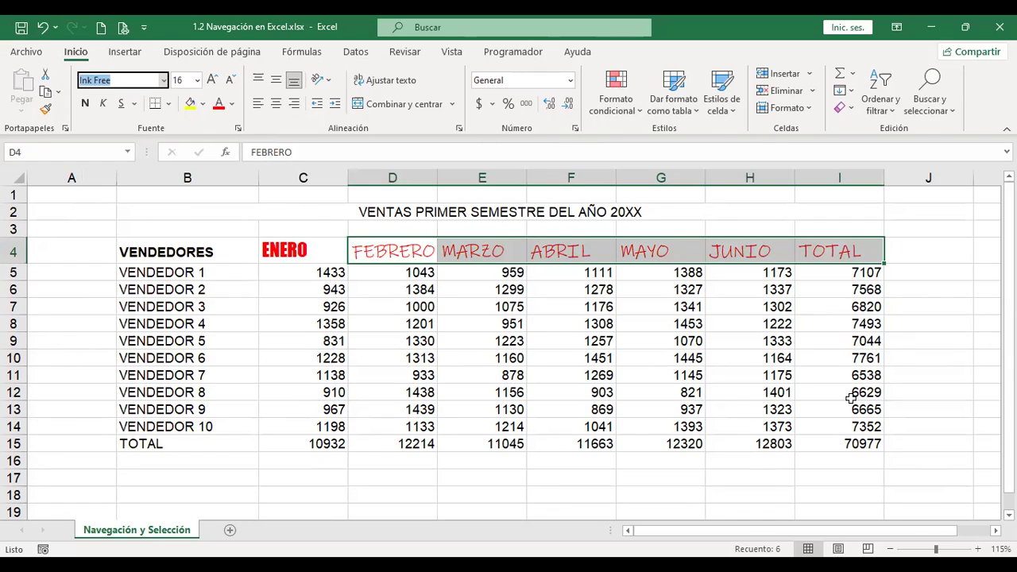
pyautogui.press('Tab')
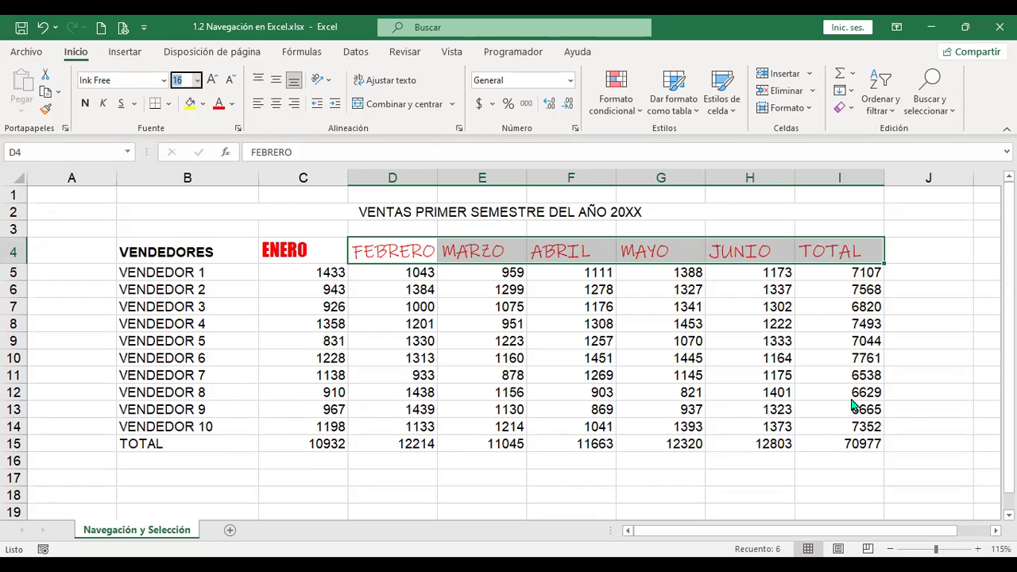
# Step: Set the D4:I4 headers to font size 15 after briefly previewing larger sizes like 28
pyautogui.hotkey('alt', 'Down')
pyautogui.press('Down')
pyautogui.press('Down')
pyautogui.press('Down')
pyautogui.press('Down')
pyautogui.press('Down')
pyautogui.press('Down')
pyautogui.press('Down')
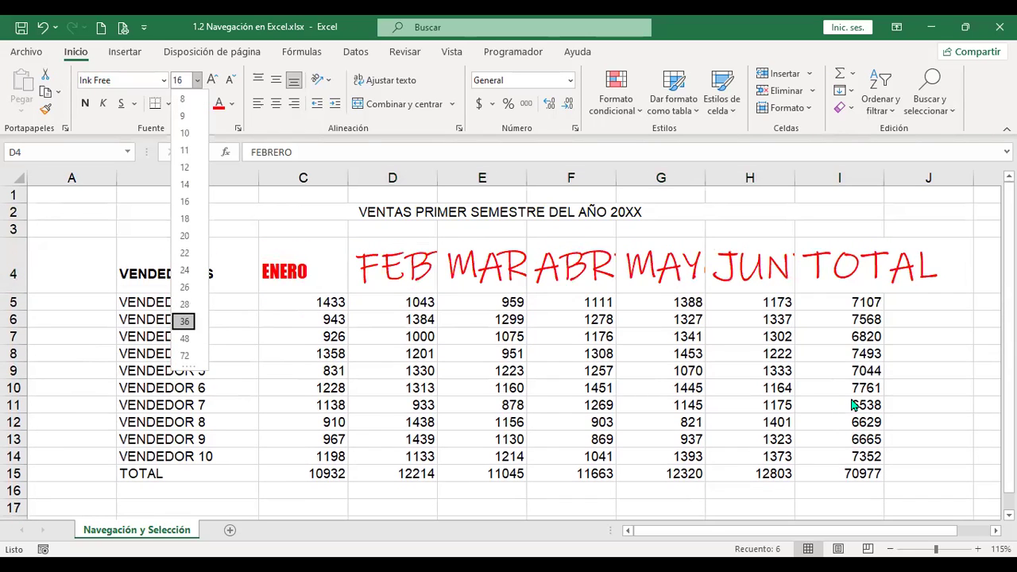
pyautogui.press('Up')
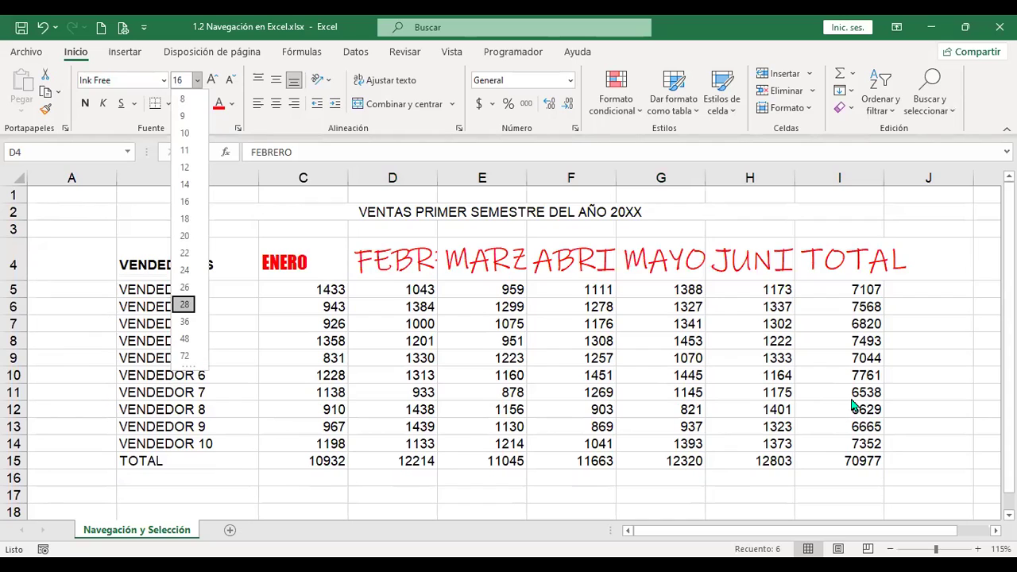
pyautogui.press('Escape')
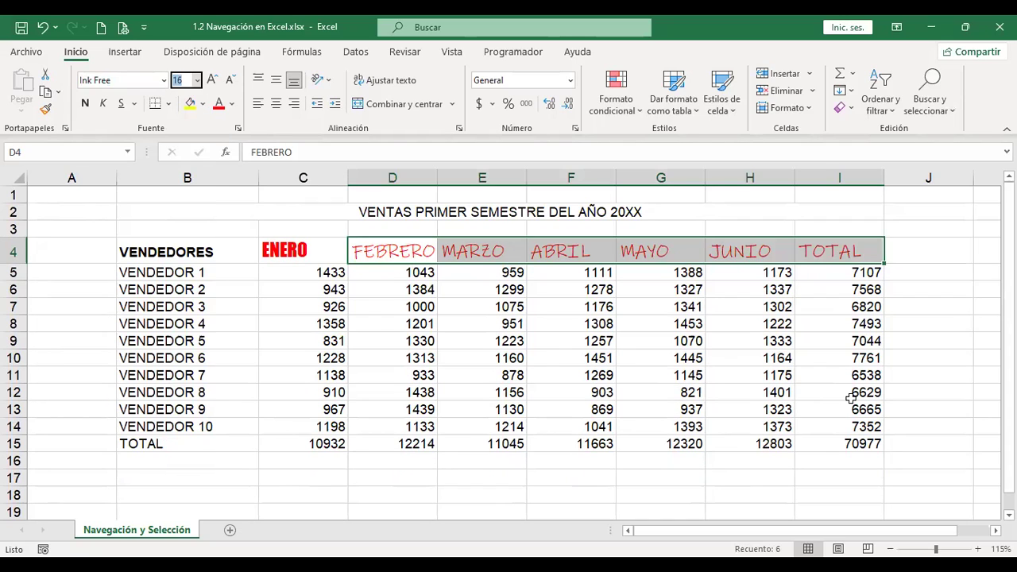
pyautogui.write('15')
pyautogui.press('Return')
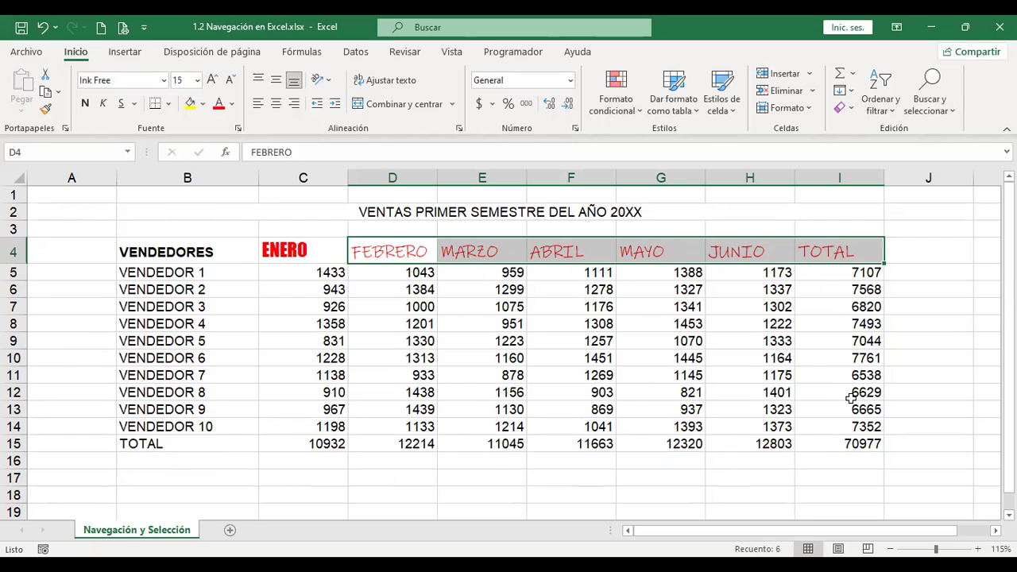
# Step: Step the active cell across the month header cells
pyautogui.press('Return')
pyautogui.press('Return')
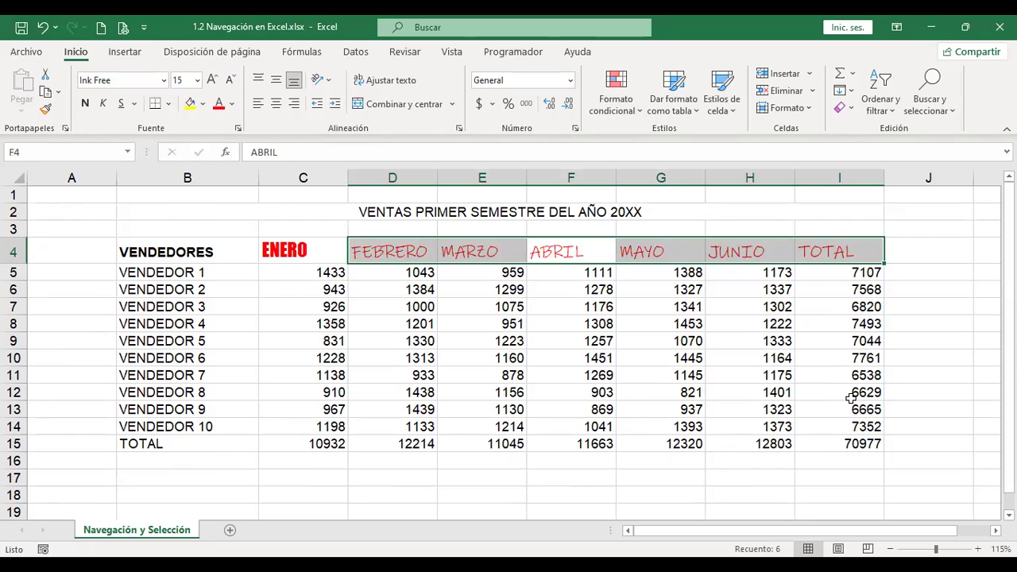
pyautogui.press('Return')
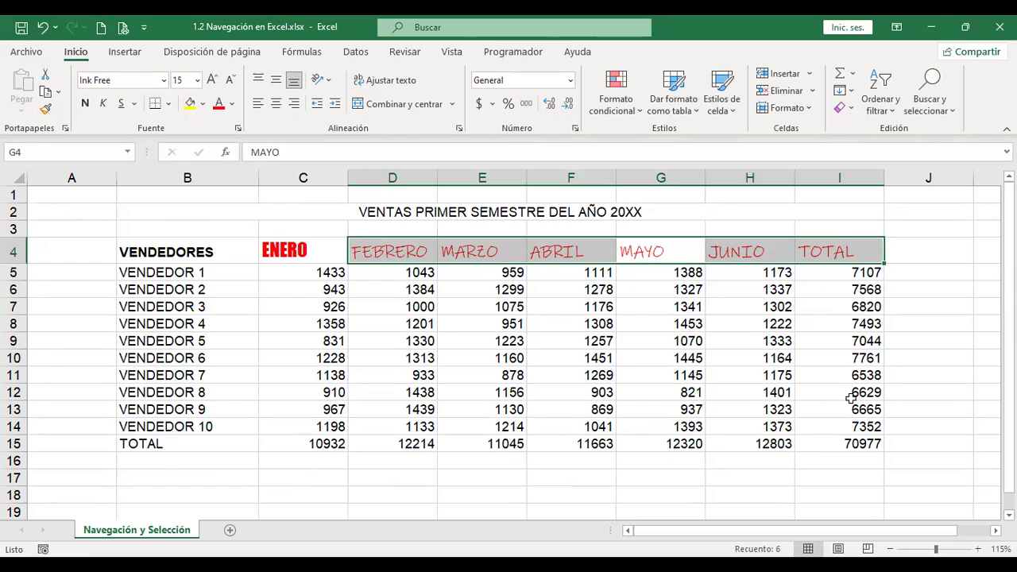
pyautogui.press('Return')
pyautogui.press('Return')
pyautogui.press('Return')
pyautogui.press('Return')
pyautogui.press('Return')
pyautogui.press('Return')
pyautogui.press('Return')
pyautogui.press('Return')
pyautogui.press('Return')
pyautogui.press('Return')
pyautogui.press('Return')
pyautogui.press('Return')
pyautogui.press('Return')
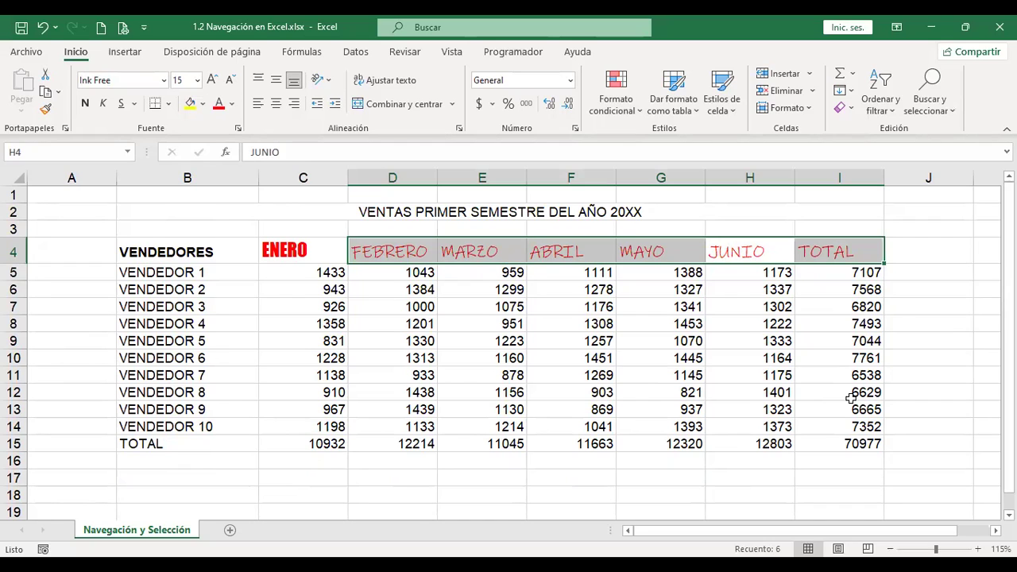
pyautogui.press('alt')
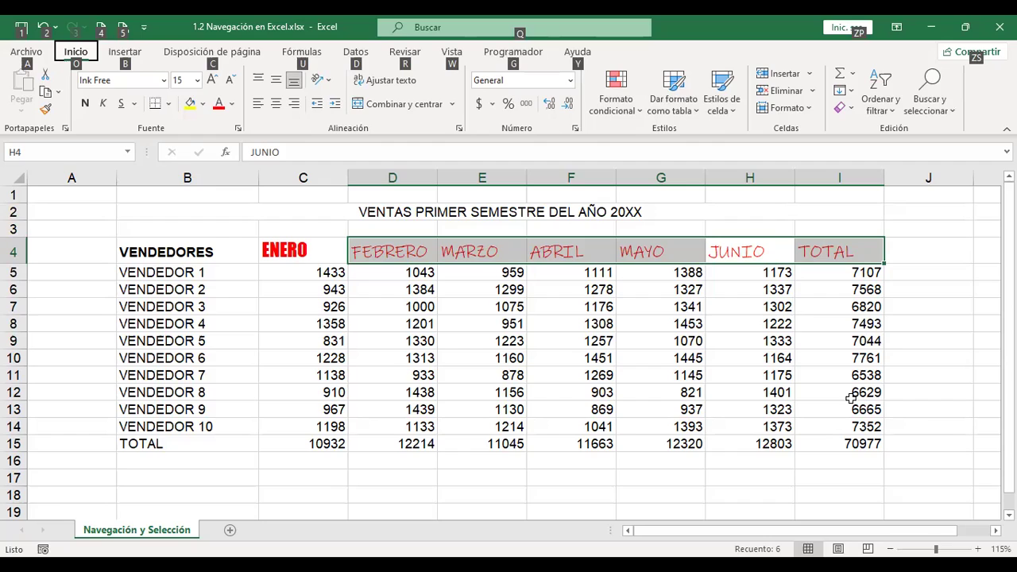
# Step: Apply bold and then italic to the FEBRERO–TOTAL headers with Alt-key command sequences
pyautogui.press('o')
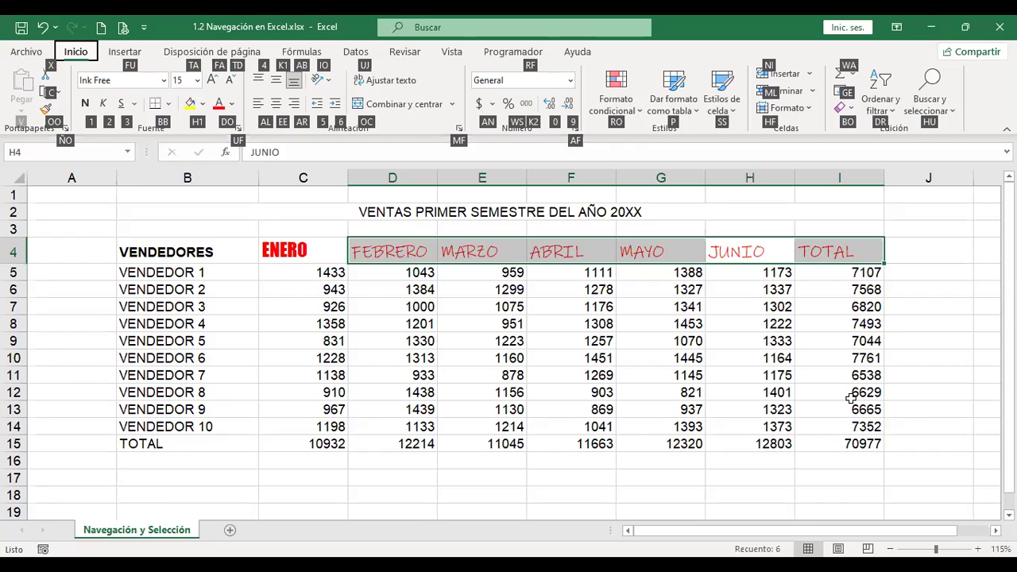
pyautogui.press('1')
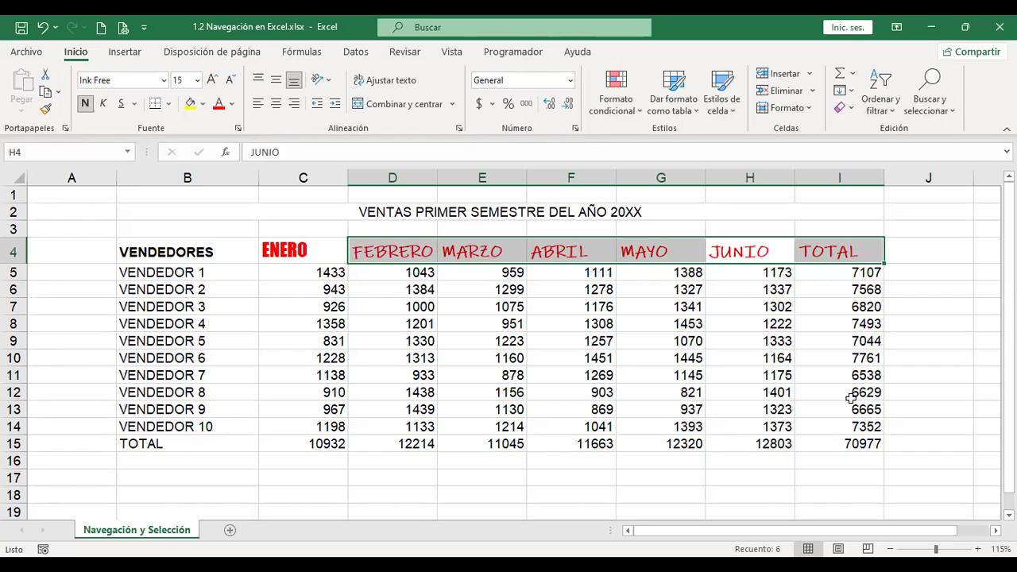
pyautogui.press('alt')
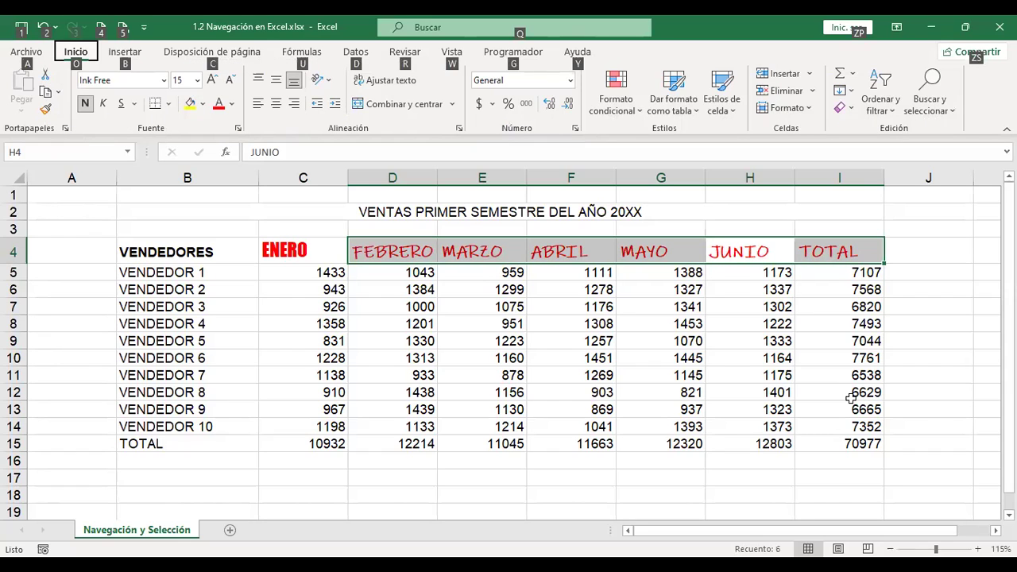
pyautogui.press('o')
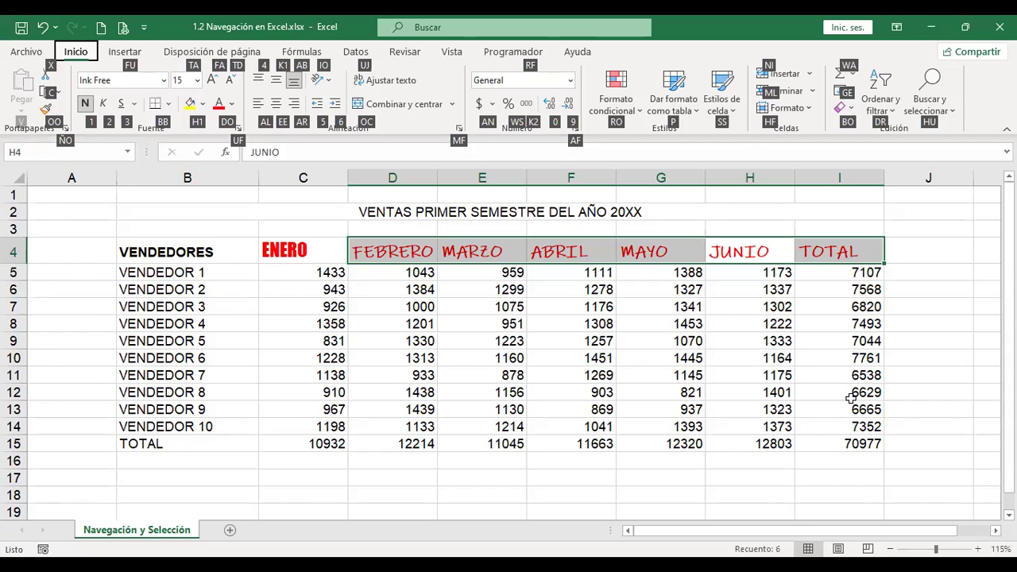
pyautogui.press('2')
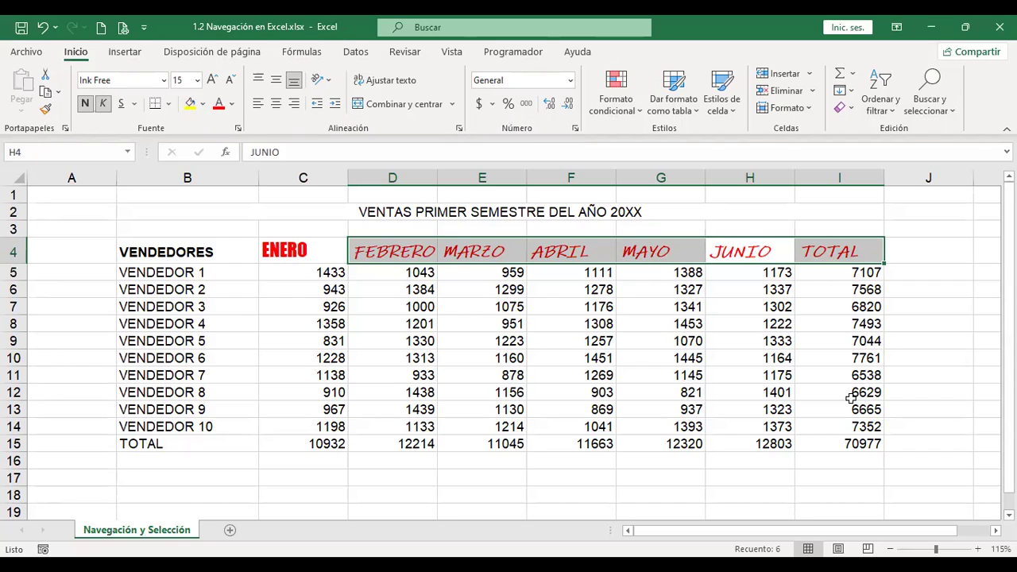
# Step: Remove the italic from the headers again with Alt+H, K
pyautogui.press('alt')
pyautogui.press('Escape')
pyautogui.hotkey('alt', 'h')
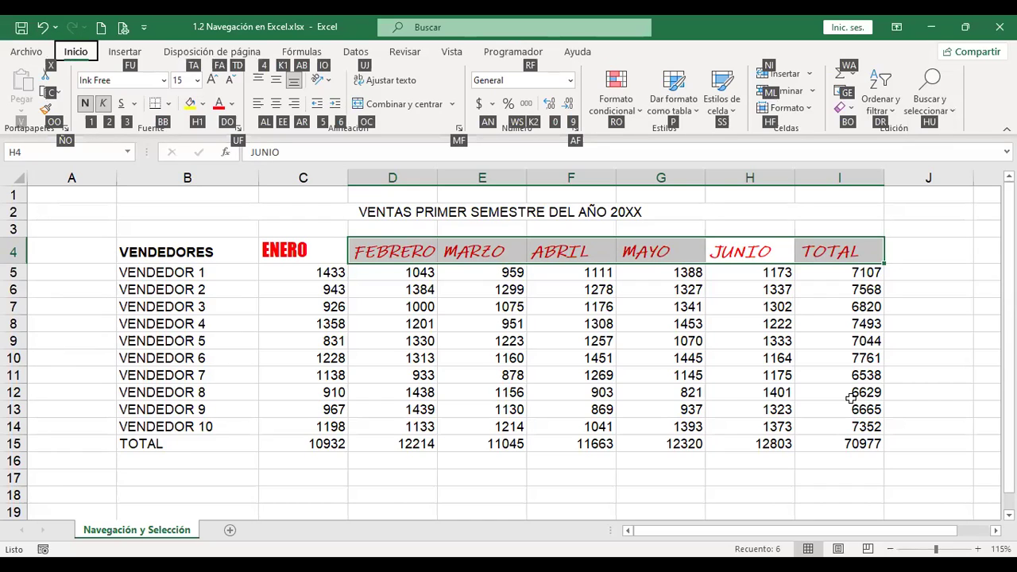
pyautogui.press('k')
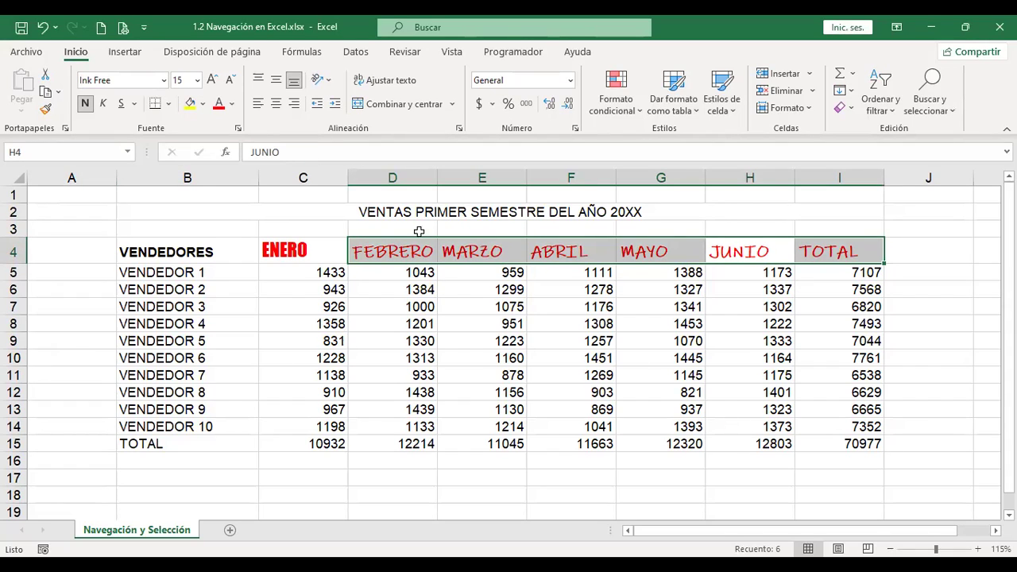
# Step: Clear the MARZO header in E4, then undo so MARZO is restored
pyautogui.click(468, 243)
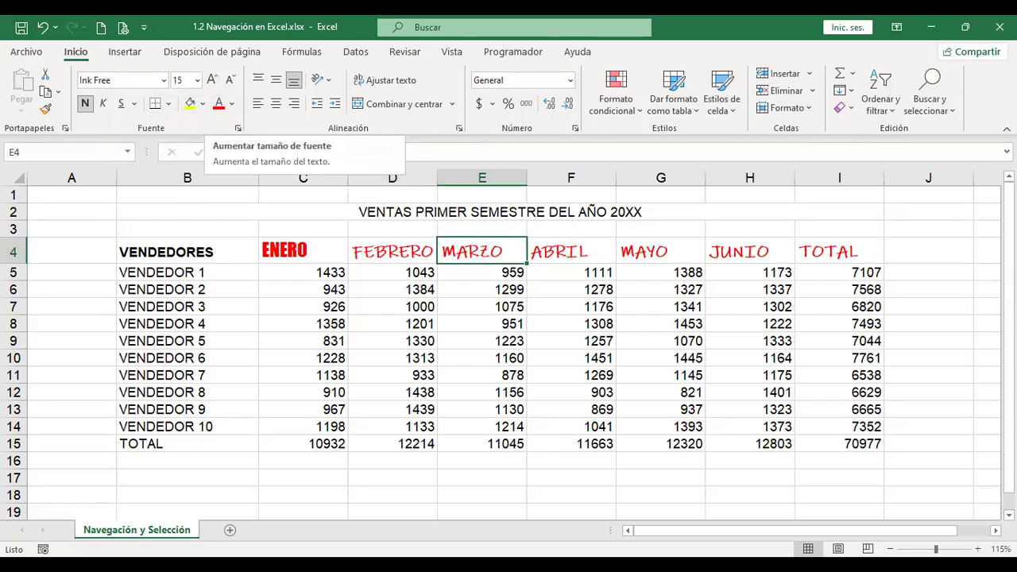
pyautogui.press('Delete')
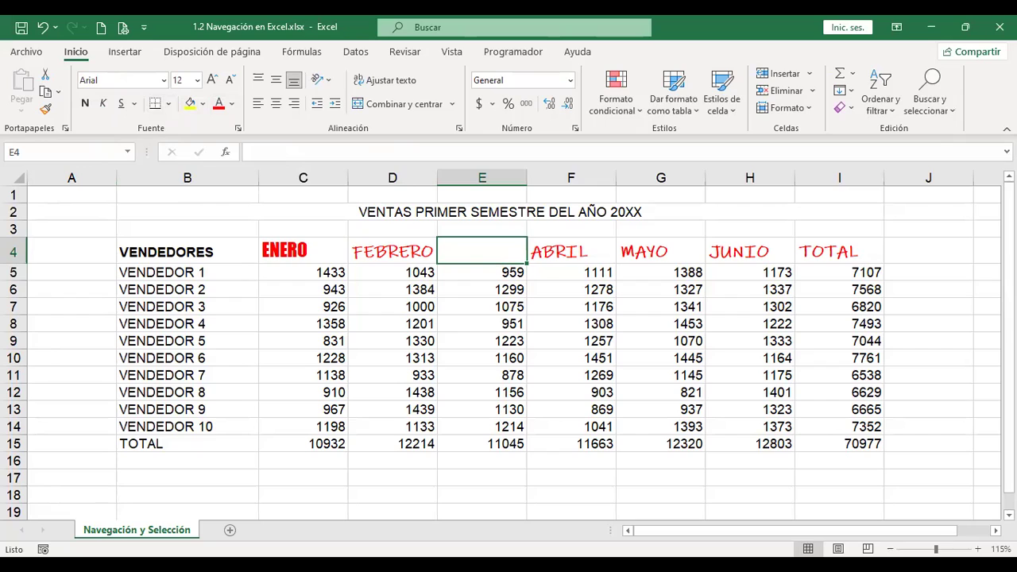
pyautogui.hotkey('ctrl', 'z')
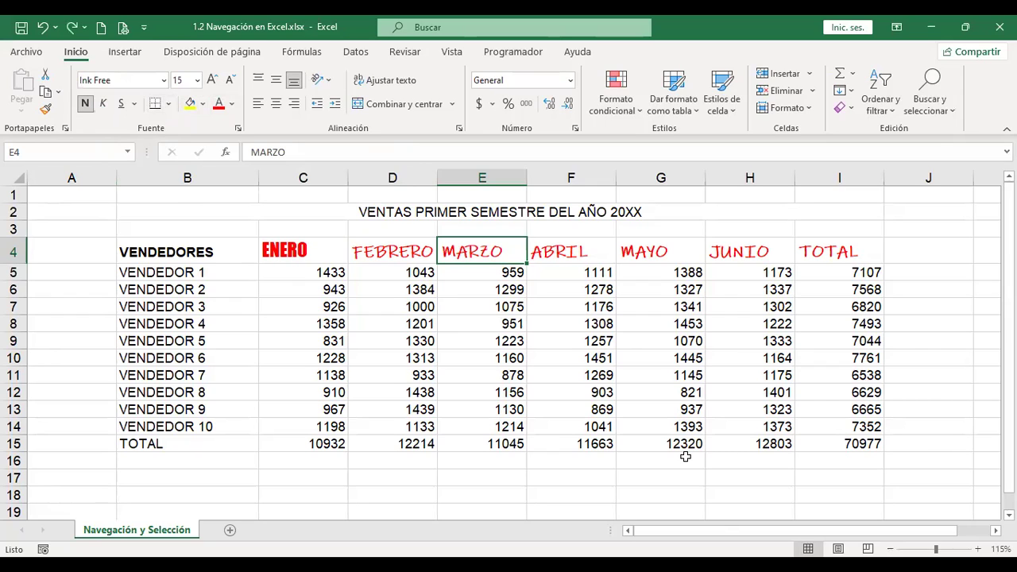
pyautogui.hotkey('ctrl', 'y')
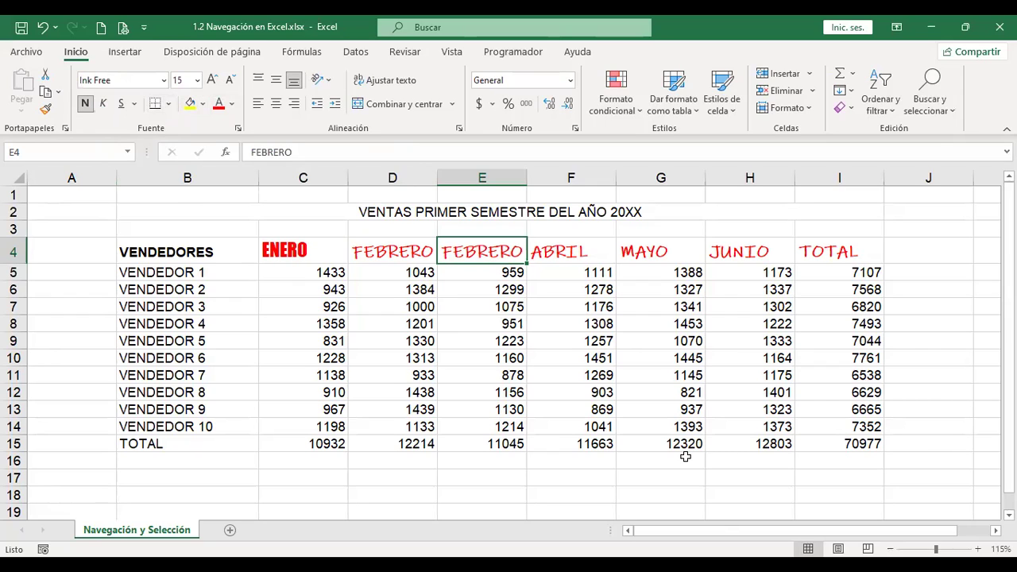
pyautogui.hotkey('ctrl', 'z')
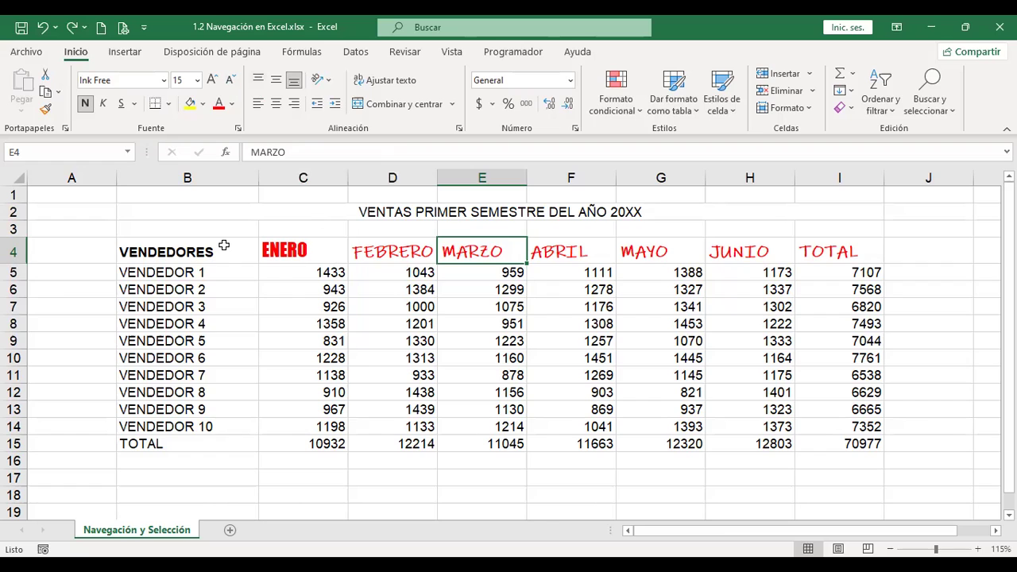
# Step: Apply the Tw Cen MT font to the header row from VENDEDORES to TOTAL
pyautogui.moveTo(211, 251); pyautogui.dragTo(827, 251)
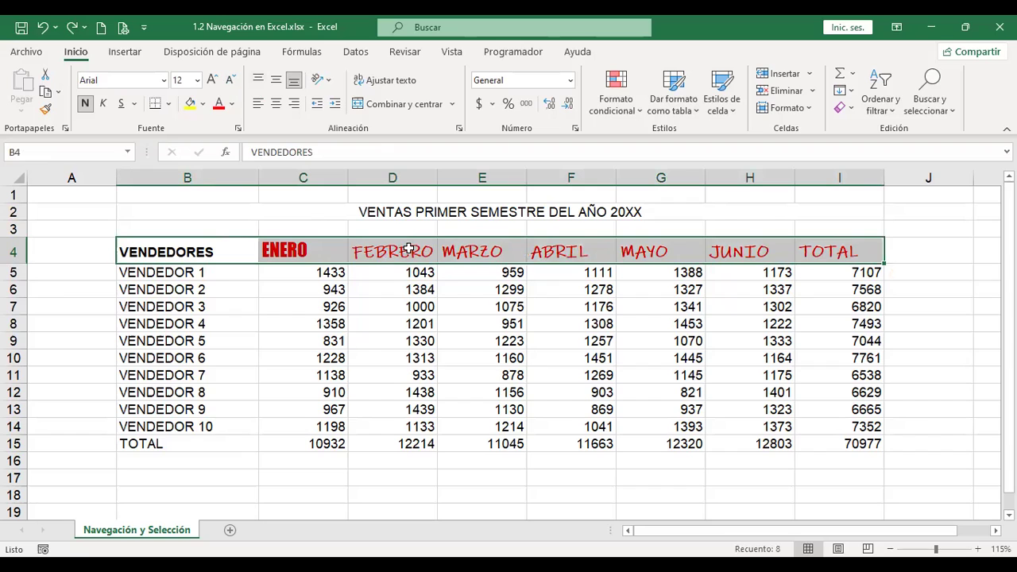
pyautogui.click(164, 82)
pyautogui.click(163, 83)
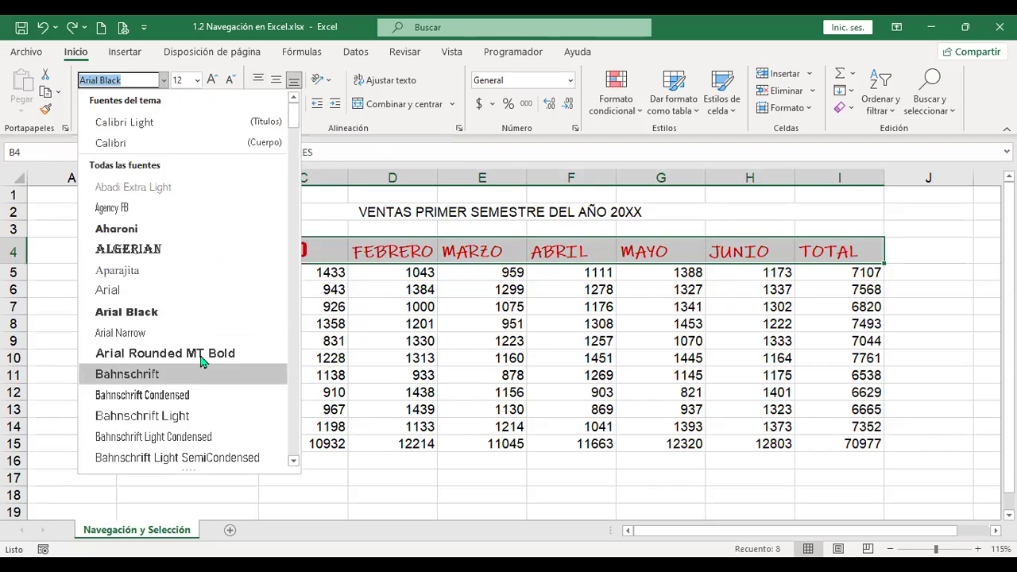
pyautogui.scroll(-8, 203, 357)
pyautogui.scroll(-8, 203, 357)
pyautogui.scroll(-10, 202, 358)
pyautogui.scroll(-3, 203, 357)
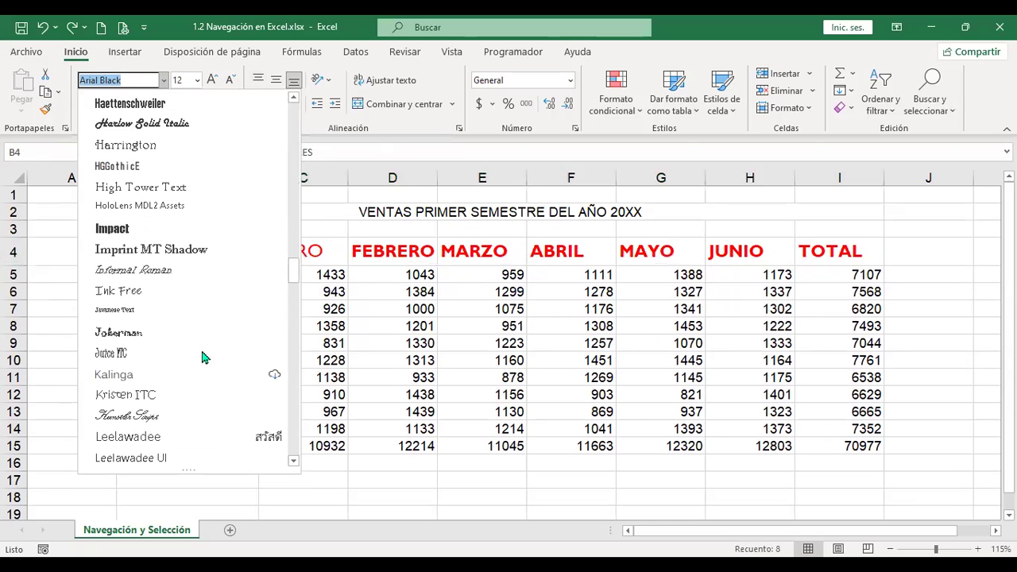
pyautogui.scroll(-3, 203, 358)
pyautogui.scroll(-5, 203, 350)
pyautogui.scroll(-6, 203, 340)
pyautogui.scroll(-10, 208, 350)
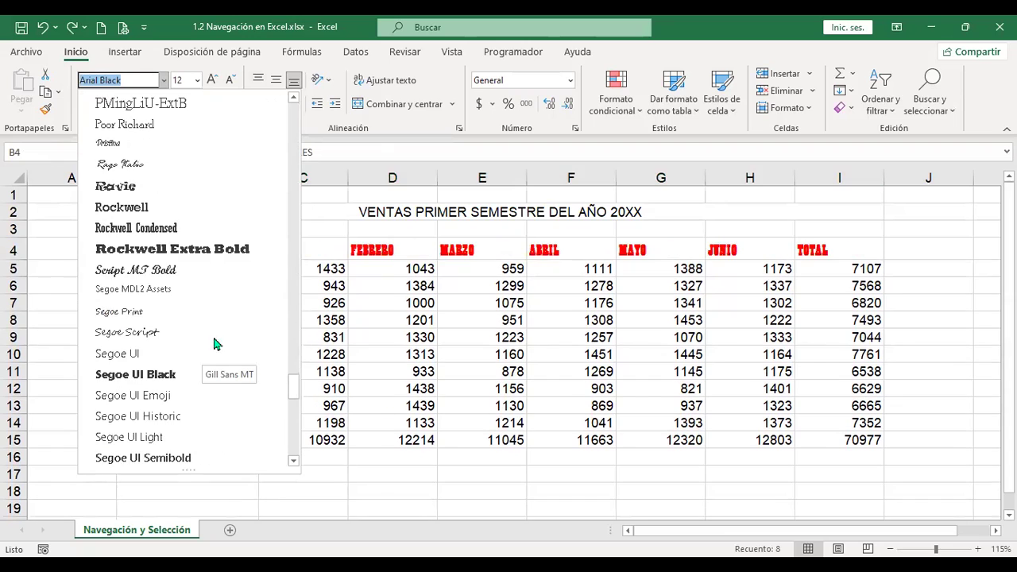
pyautogui.scroll(-10, 222, 365)
pyautogui.scroll(-3, 225, 367)
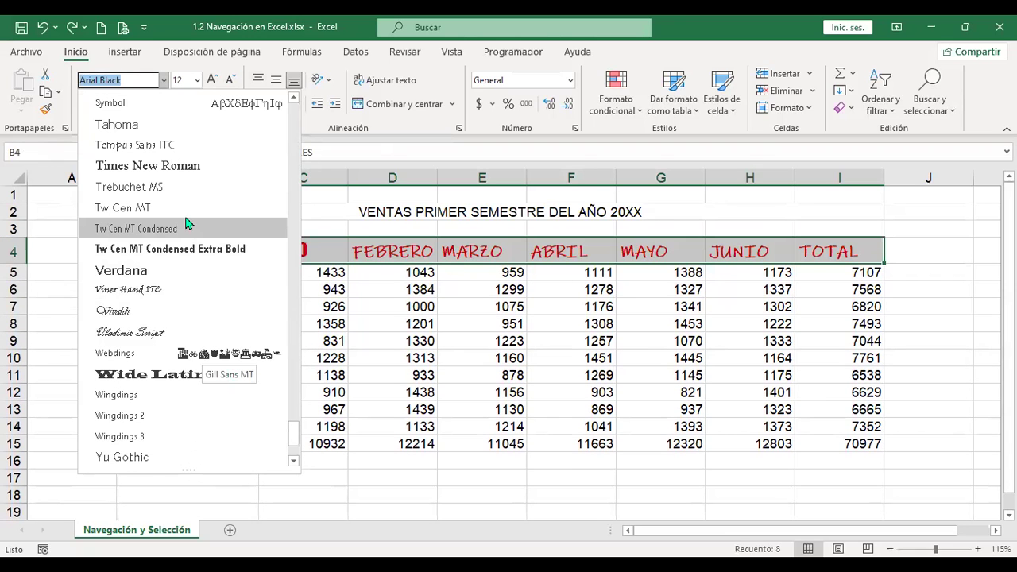
pyautogui.click(186, 214)
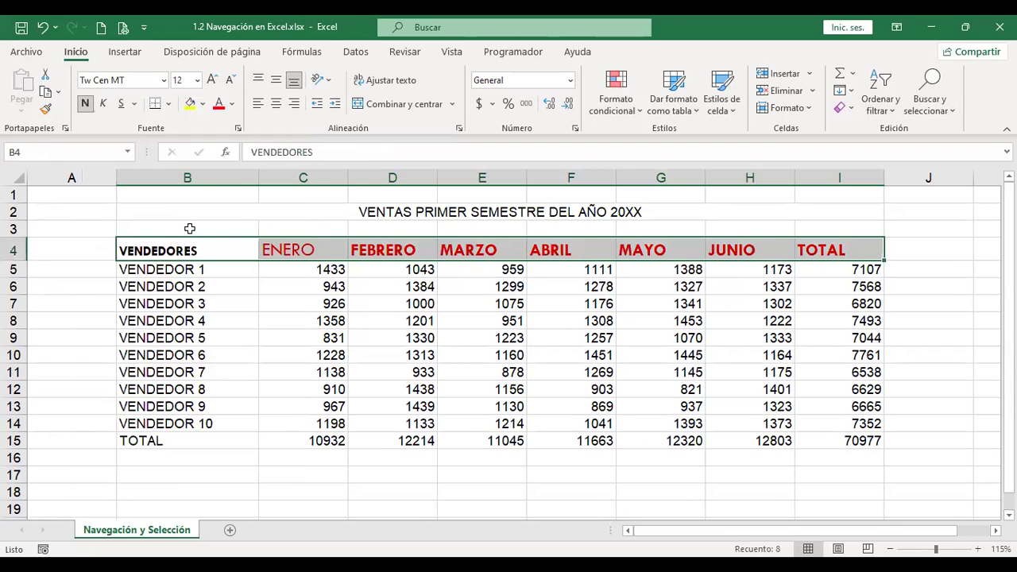
# Step: Set the headers to size 12, keep them bold, and centre them in their cells
pyautogui.click(197, 80)
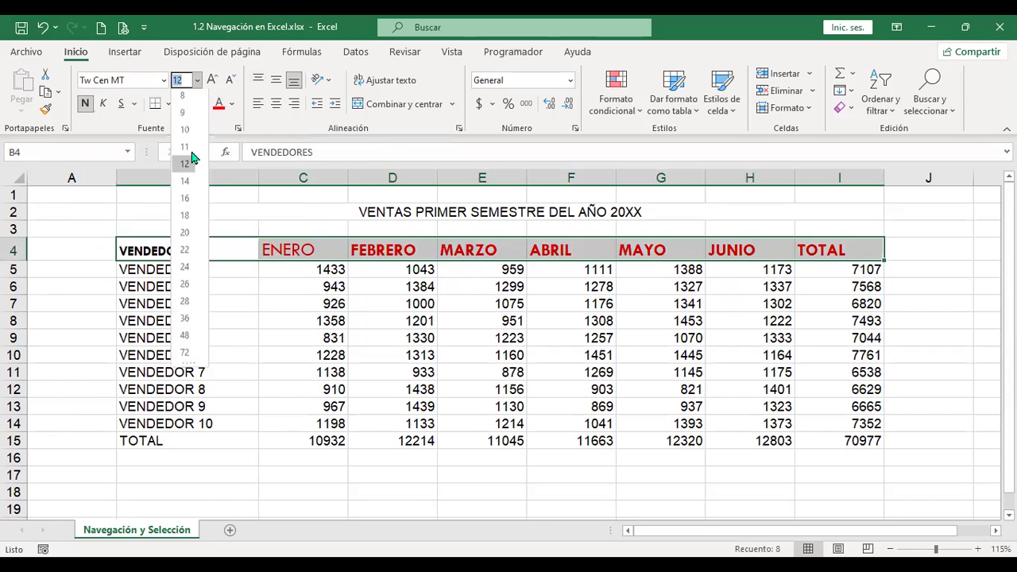
pyautogui.click(186, 167)
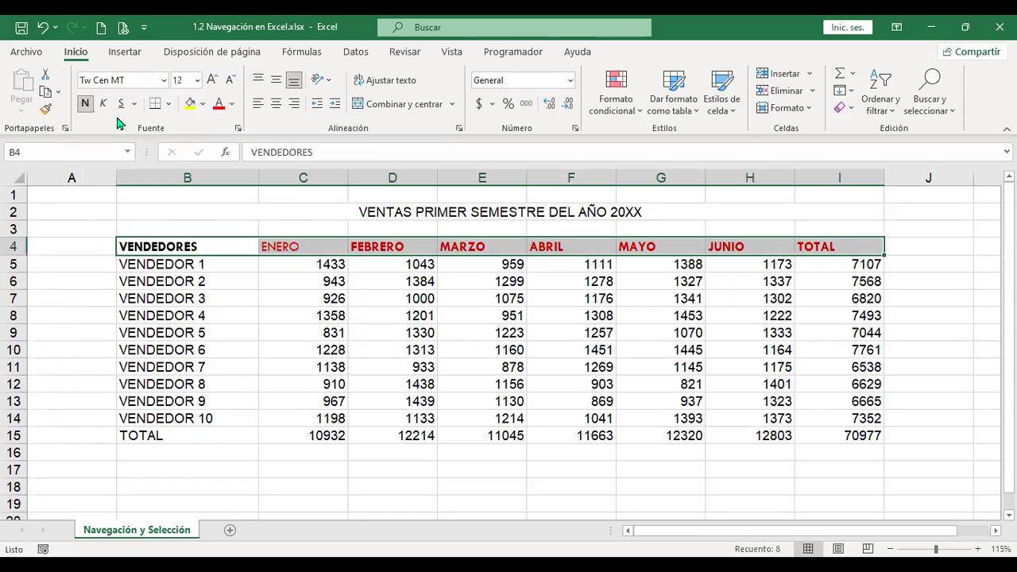
pyautogui.click(85, 104)
pyautogui.click(86, 104)
pyautogui.click(275, 107)
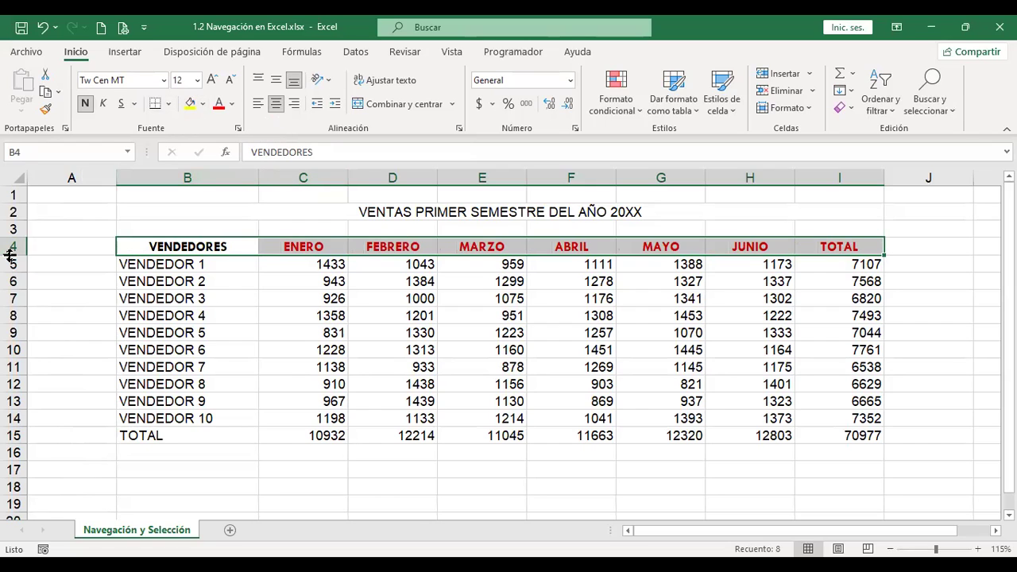
# Step: Make row 4 taller and settle on middle vertical alignment after trying top alignment
pyautogui.moveTo(10, 255)
pyautogui.mouseDown()
pyautogui.moveTo(11, 273)
pyautogui.moveTo(173, 274)
pyautogui.mouseUp()
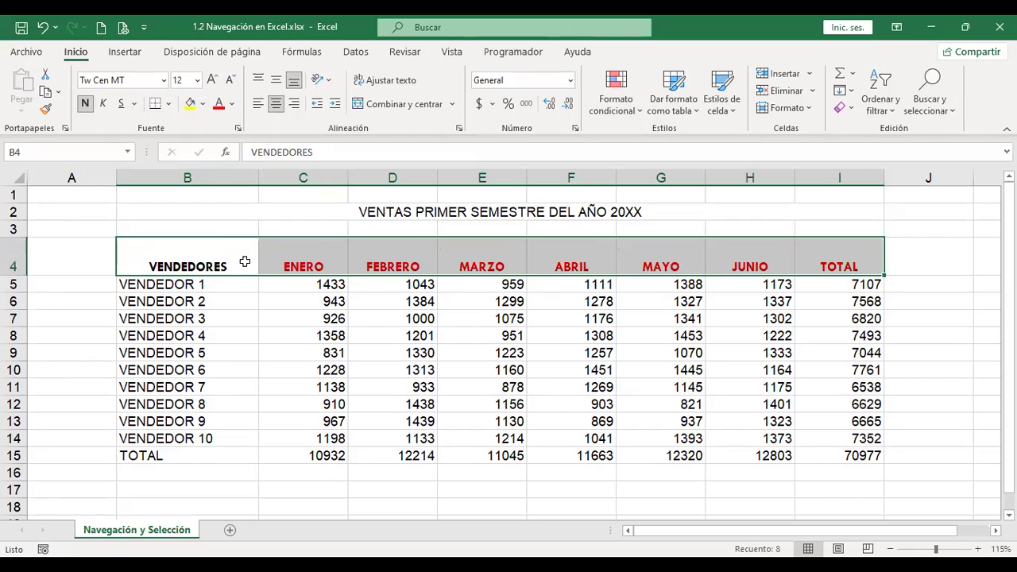
pyautogui.click(276, 83)
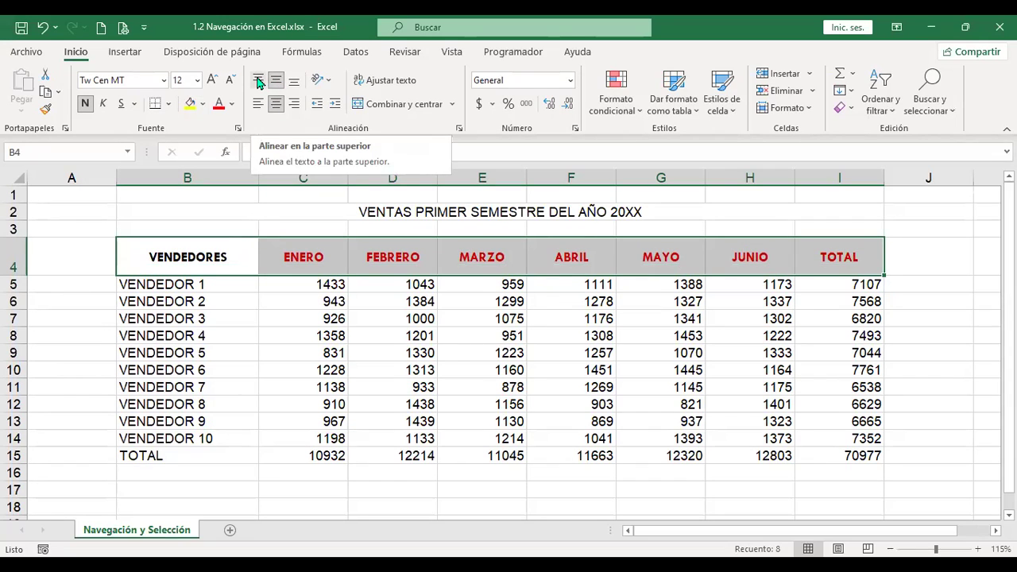
pyautogui.click(258, 84)
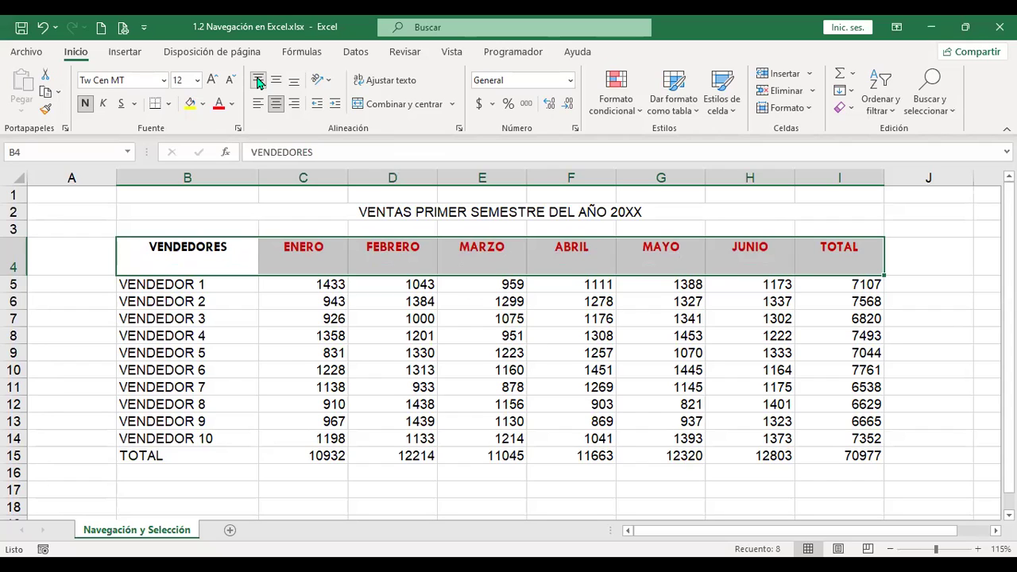
pyautogui.click(278, 83)
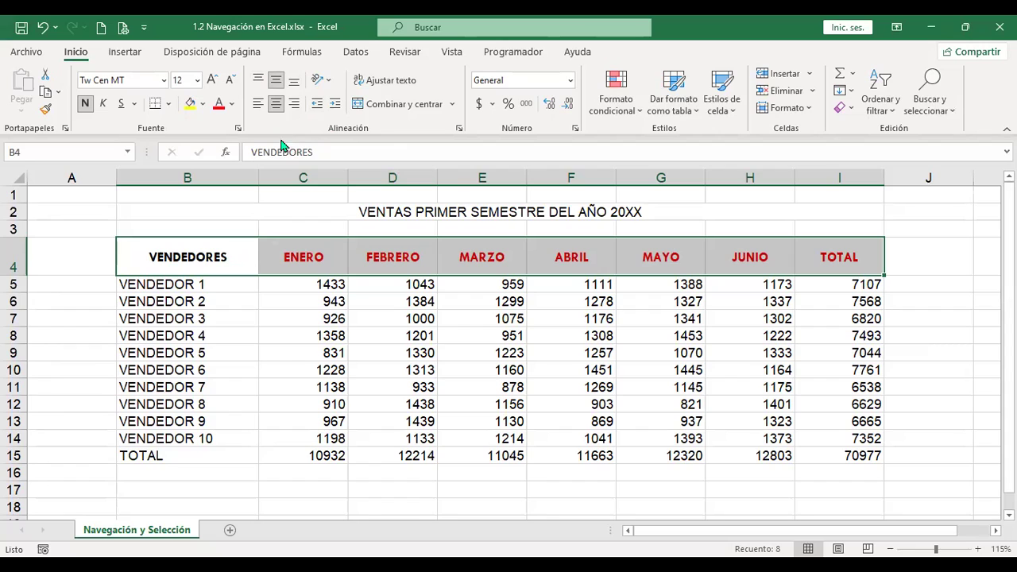
pyautogui.click(329, 82)
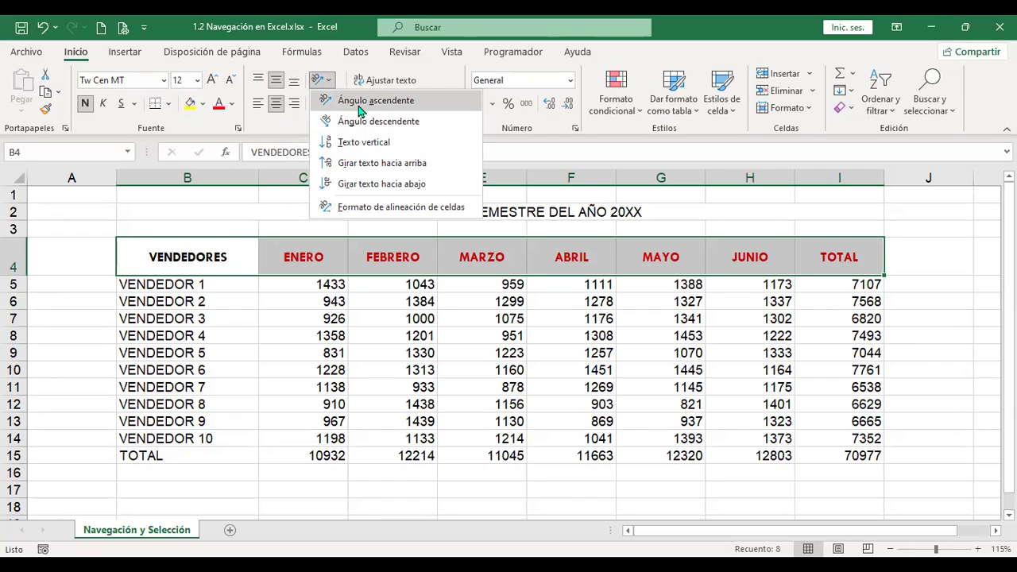
# Step: Try ascending, descending and vertical text orientations on the headers, fitting row 4's height
pyautogui.click(359, 101)
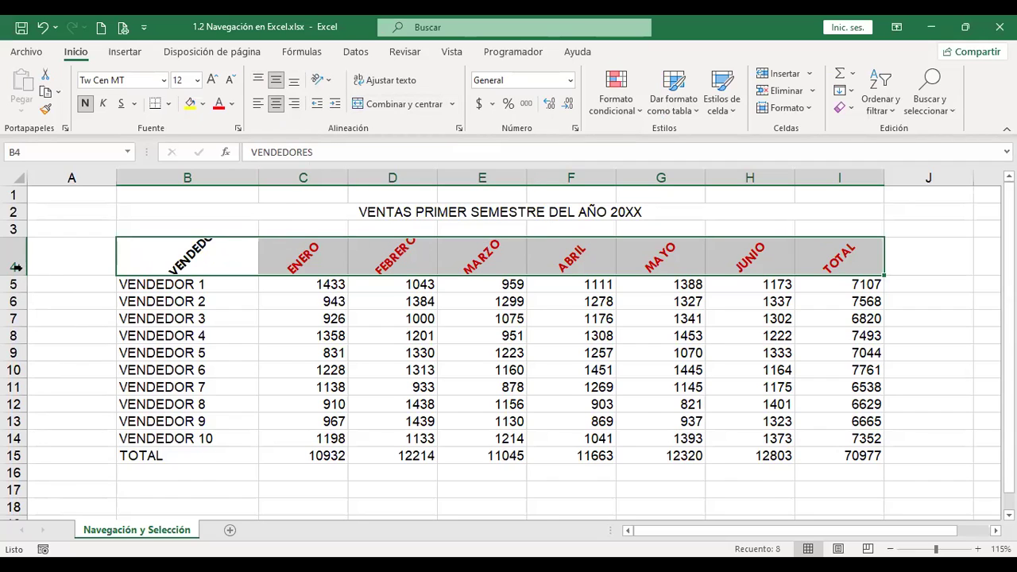
pyautogui.doubleClick(17, 273)
pyautogui.click(328, 80)
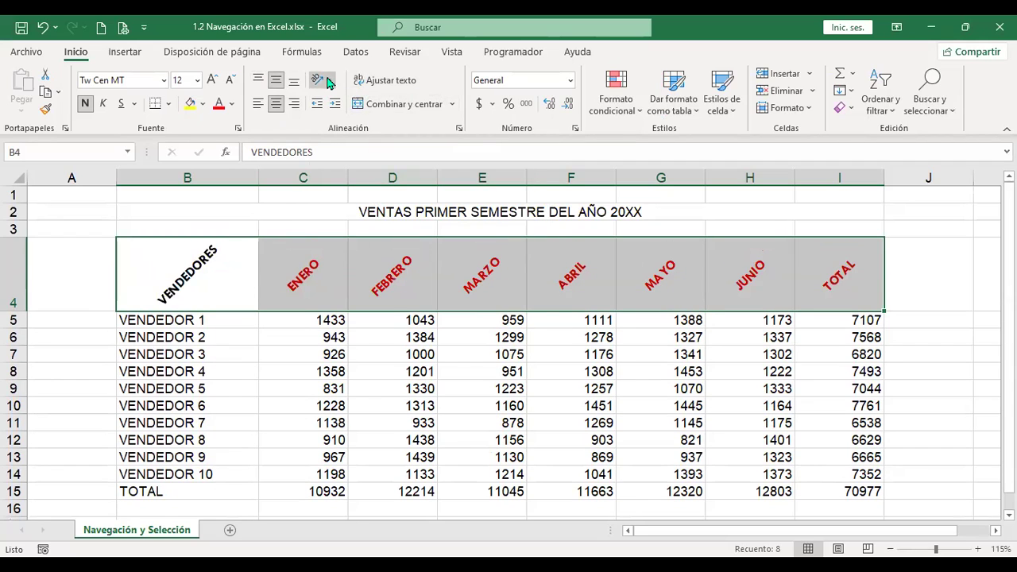
pyautogui.click(348, 122)
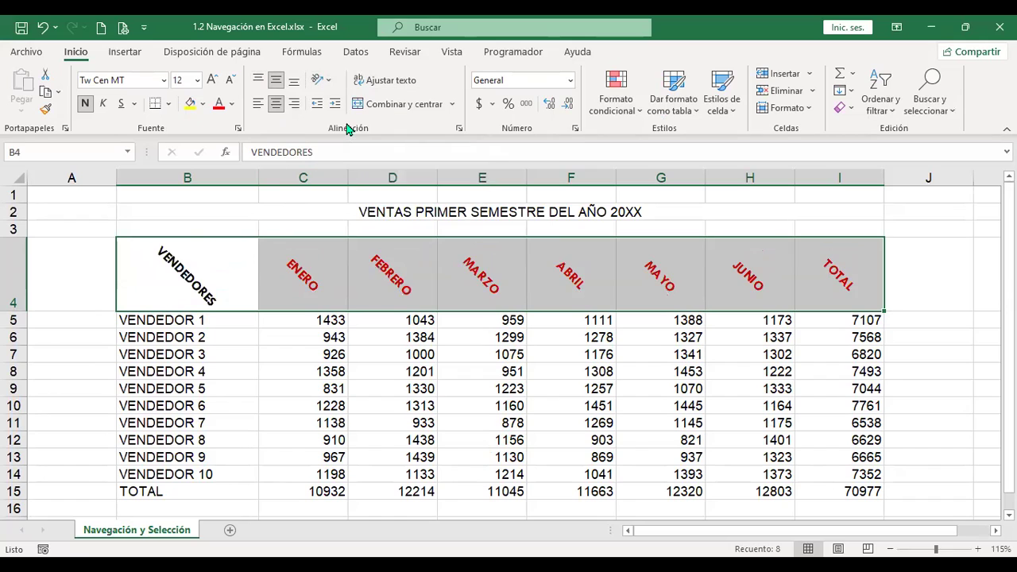
pyautogui.click(330, 82)
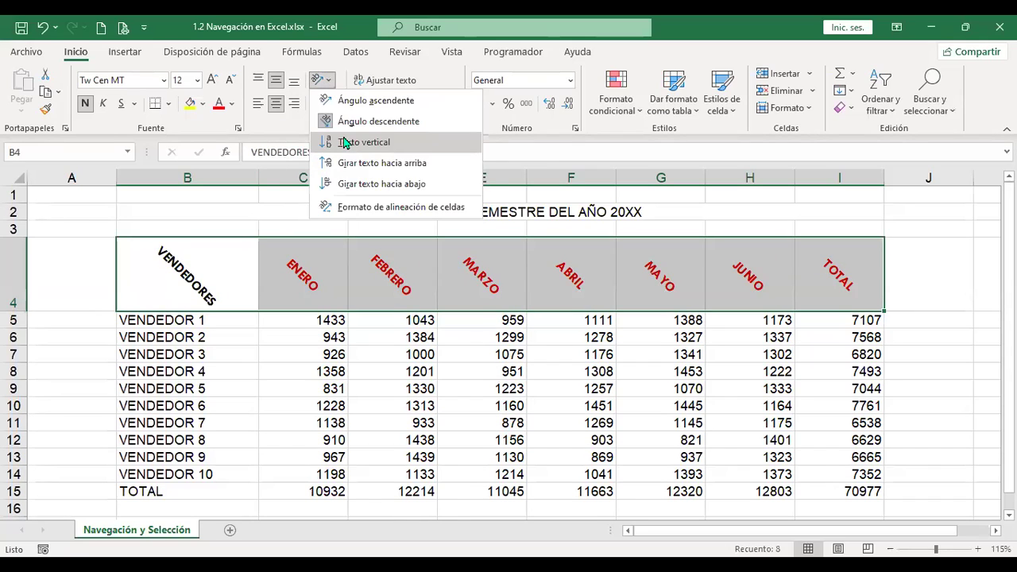
pyautogui.click(346, 142)
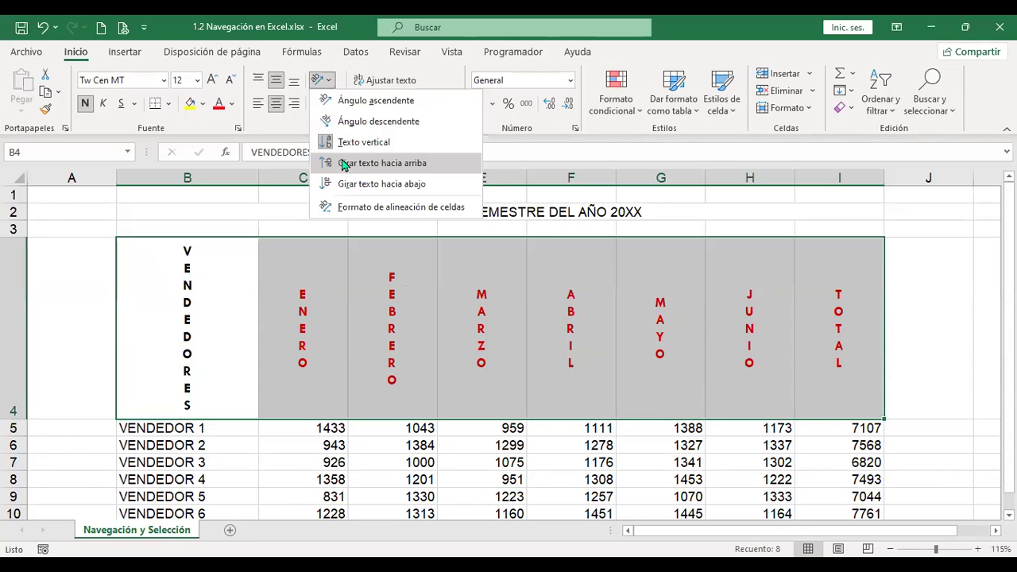
# Step: Try Rotate Text Up, settle on Rotate Text Down, and bring up the cell alignment settings
pyautogui.click(342, 162)
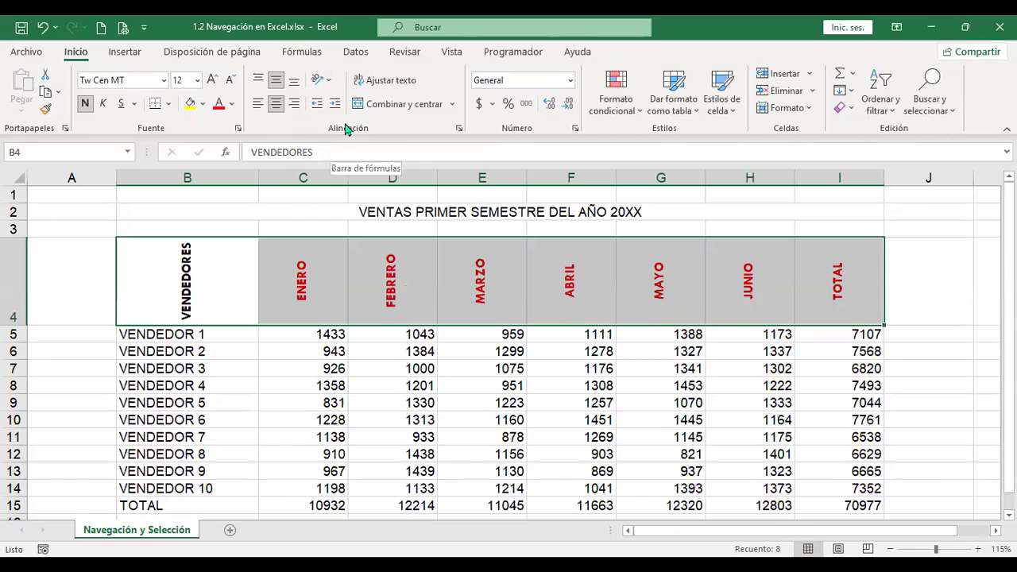
pyautogui.click(321, 79)
pyautogui.click(369, 178)
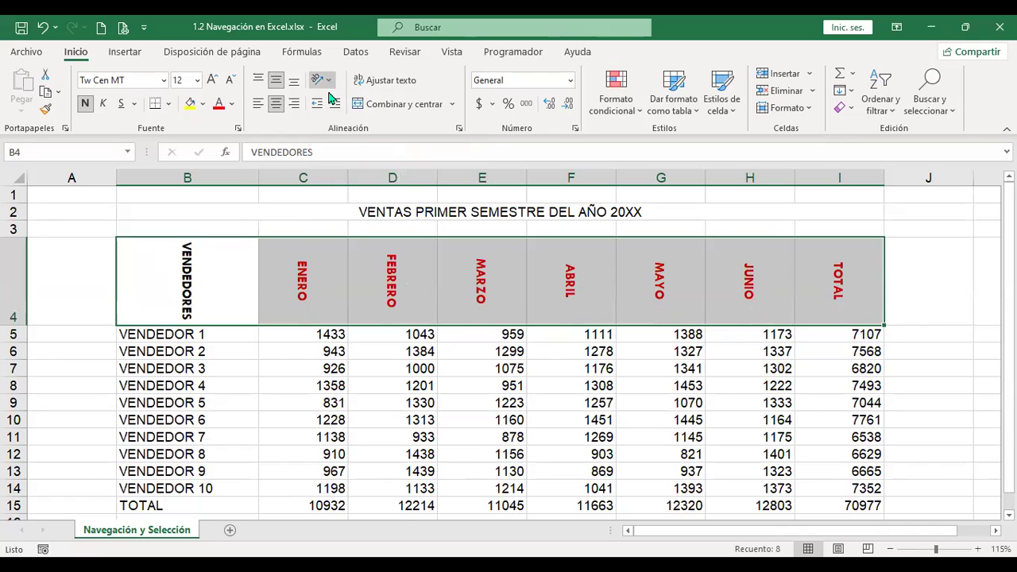
pyautogui.click(330, 83)
pyautogui.click(369, 208)
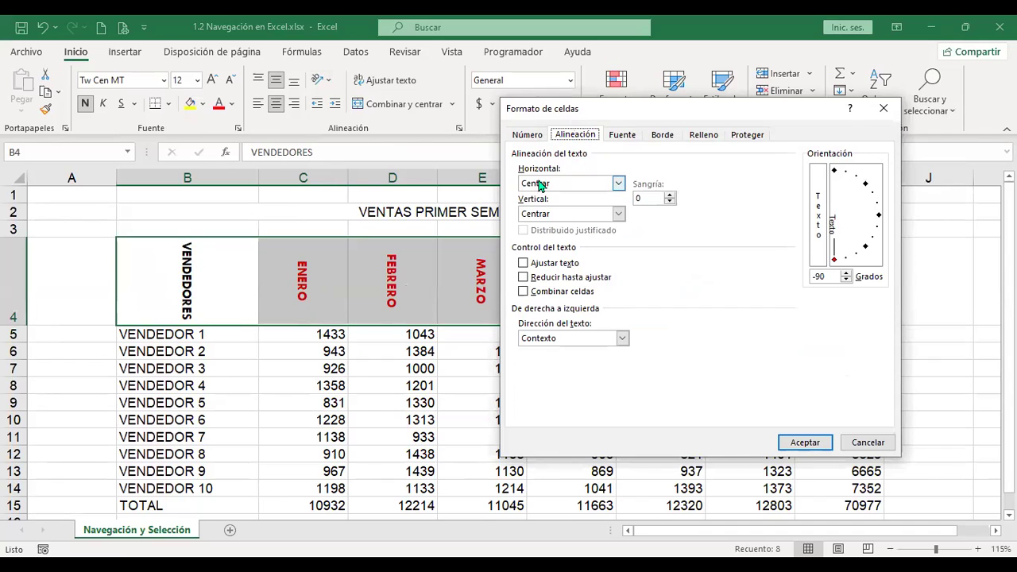
# Step: Give the headers right and bottom alignment, indent 1, -21° orientation, and left-to-right direction
pyautogui.click(619, 184)
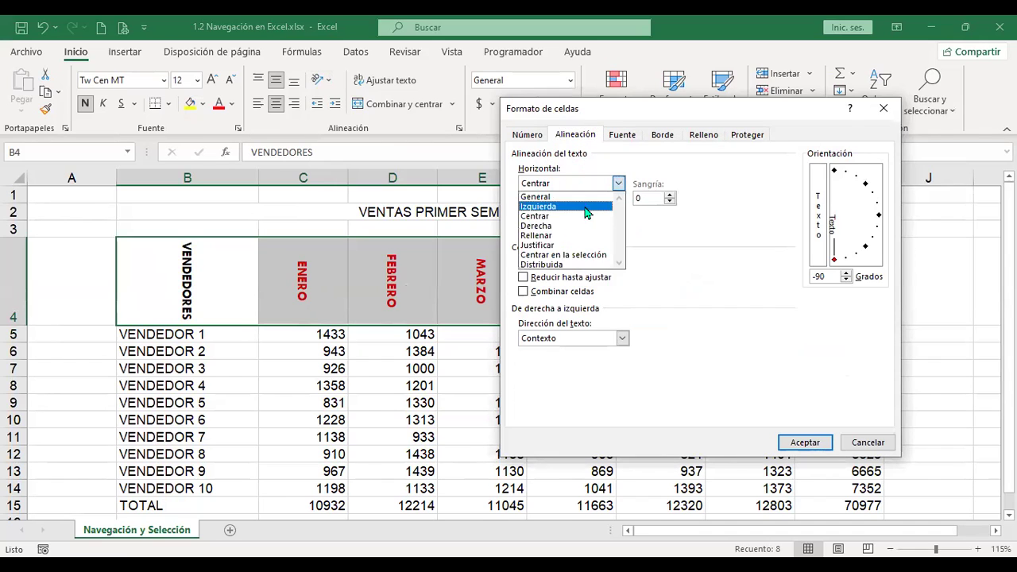
pyautogui.click(566, 226)
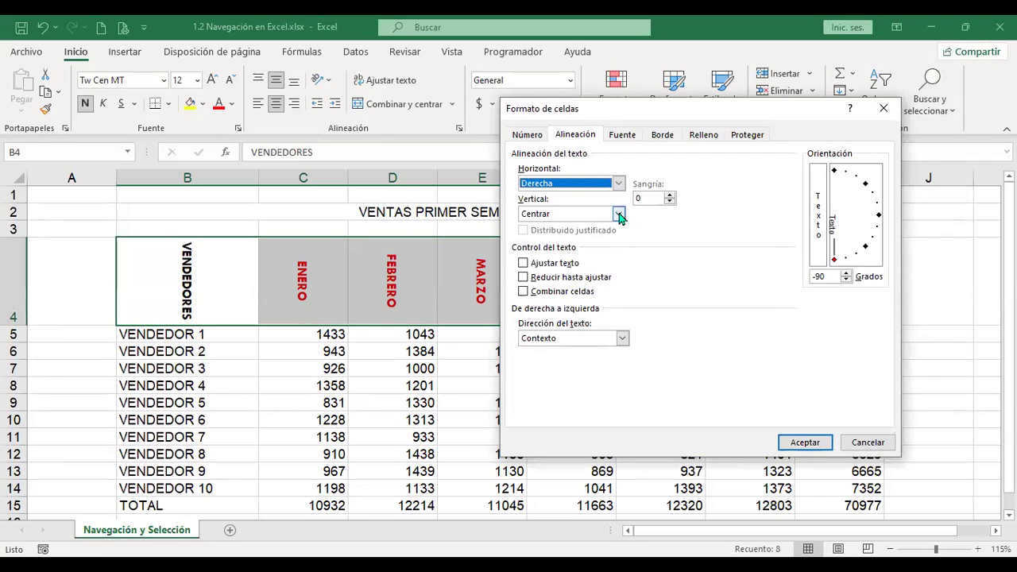
pyautogui.click(620, 214)
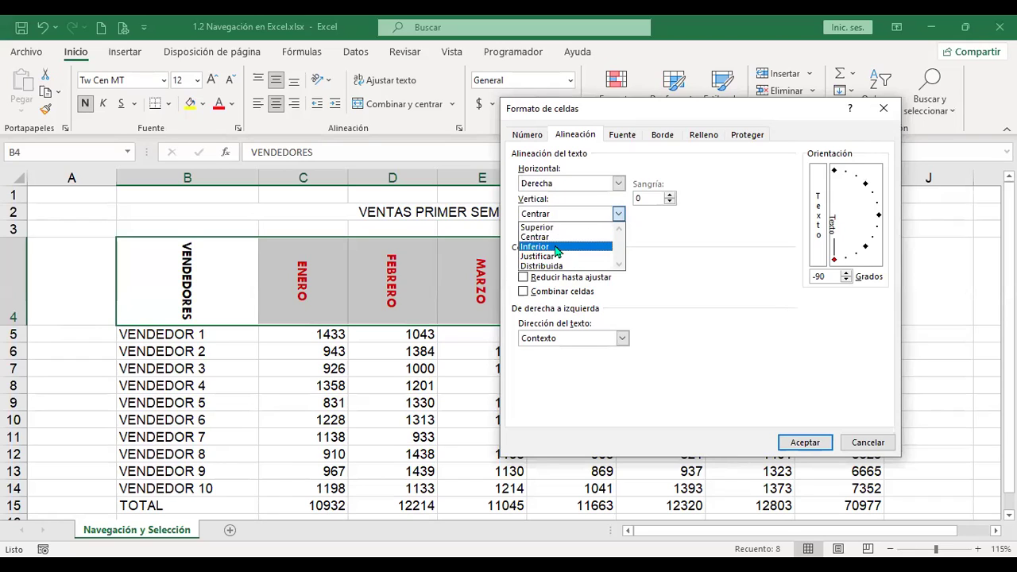
pyautogui.click(557, 248)
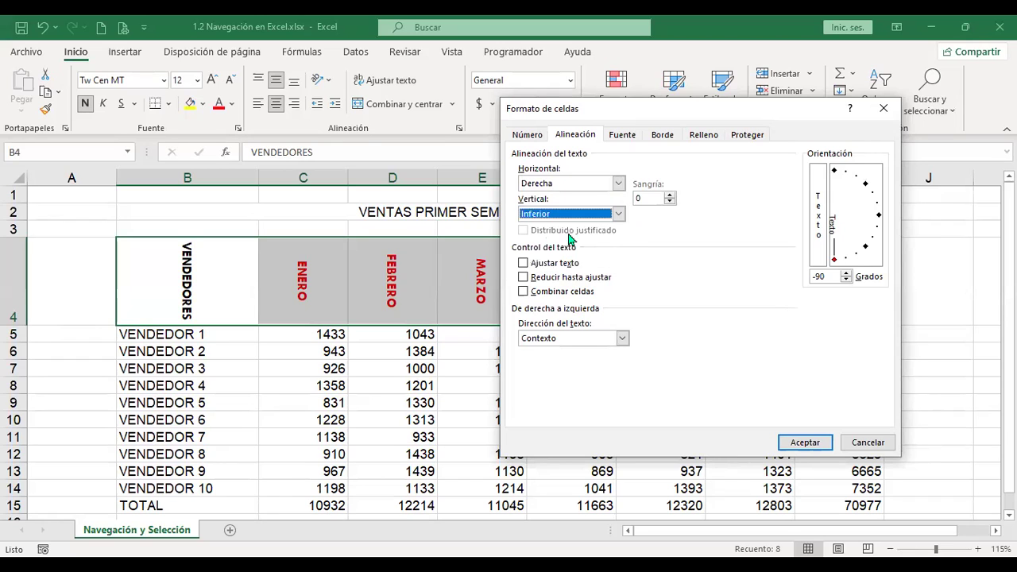
pyautogui.click(670, 195)
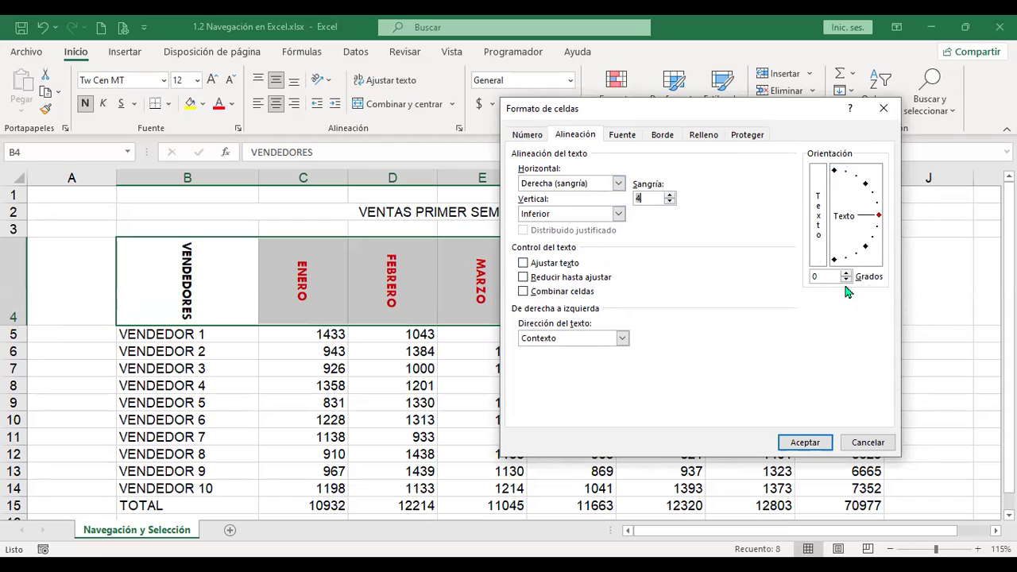
pyautogui.moveTo(879, 216)
pyautogui.mouseDown()
pyautogui.moveTo(867, 192)
pyautogui.moveTo(871, 234)
pyautogui.mouseUp()
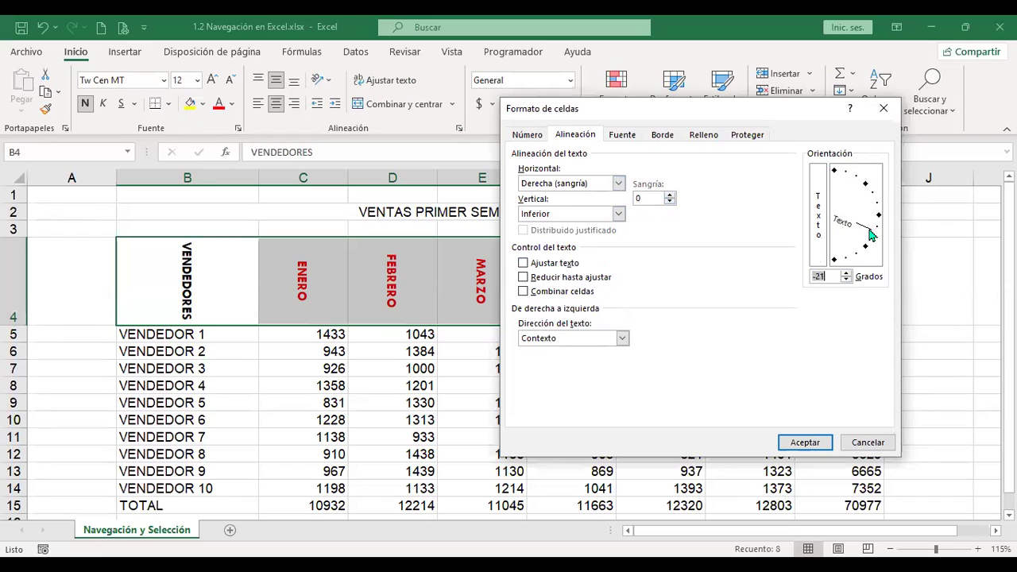
pyautogui.click(622, 338)
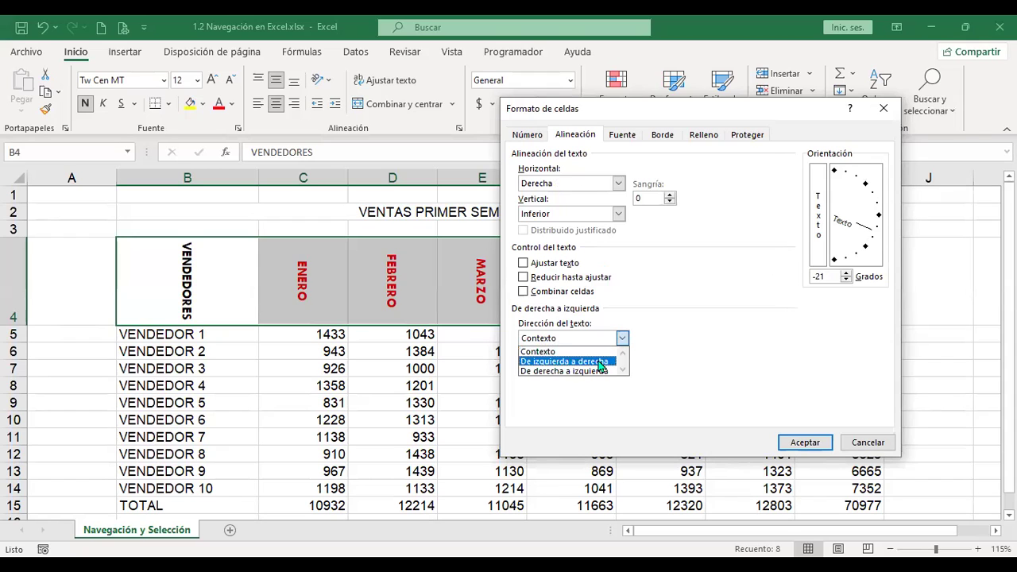
pyautogui.click(600, 363)
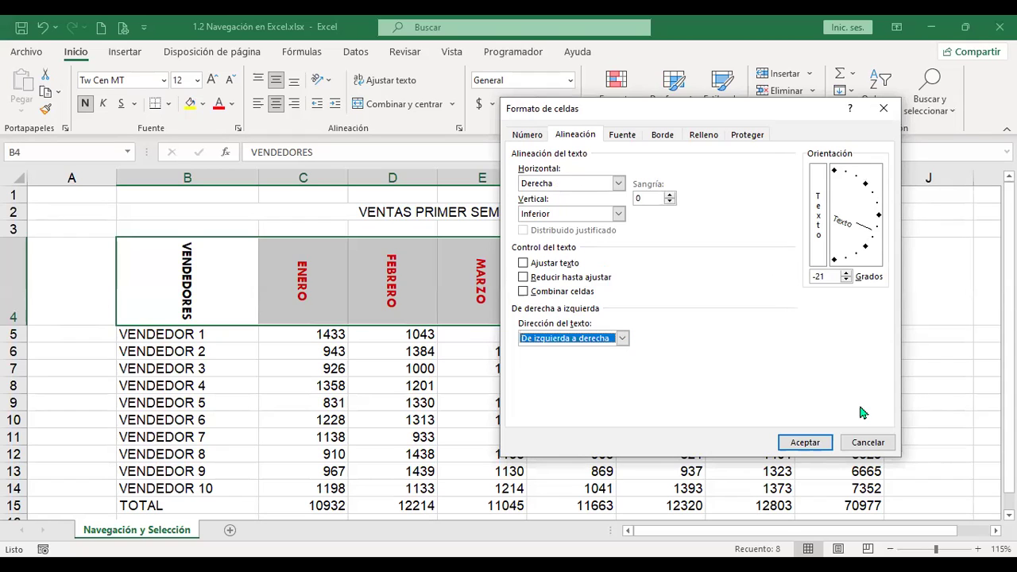
pyautogui.click(805, 443)
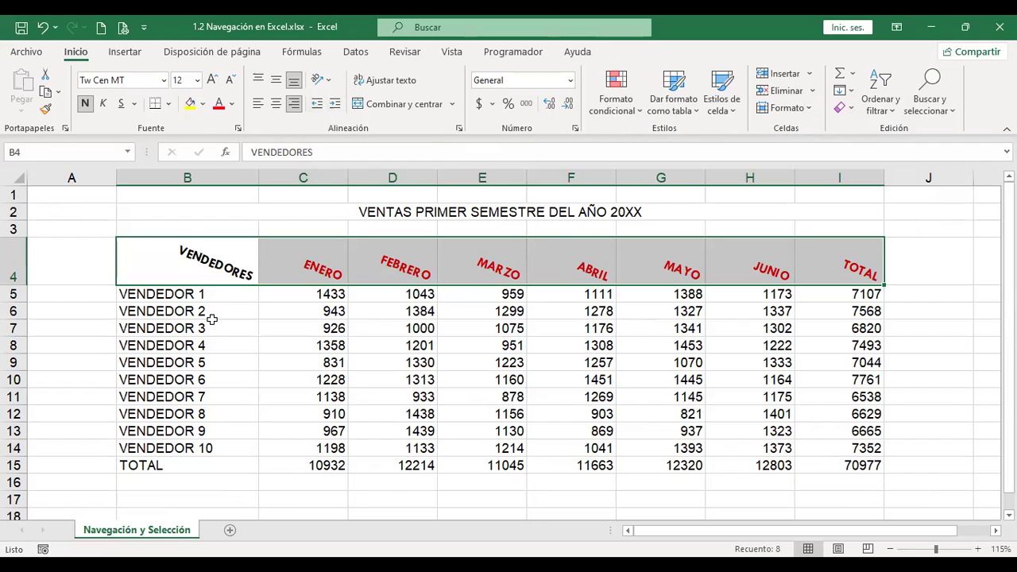
# Step: Indent the seller names B5:B14 four levels, then remove the indent again
pyautogui.click(211, 293)
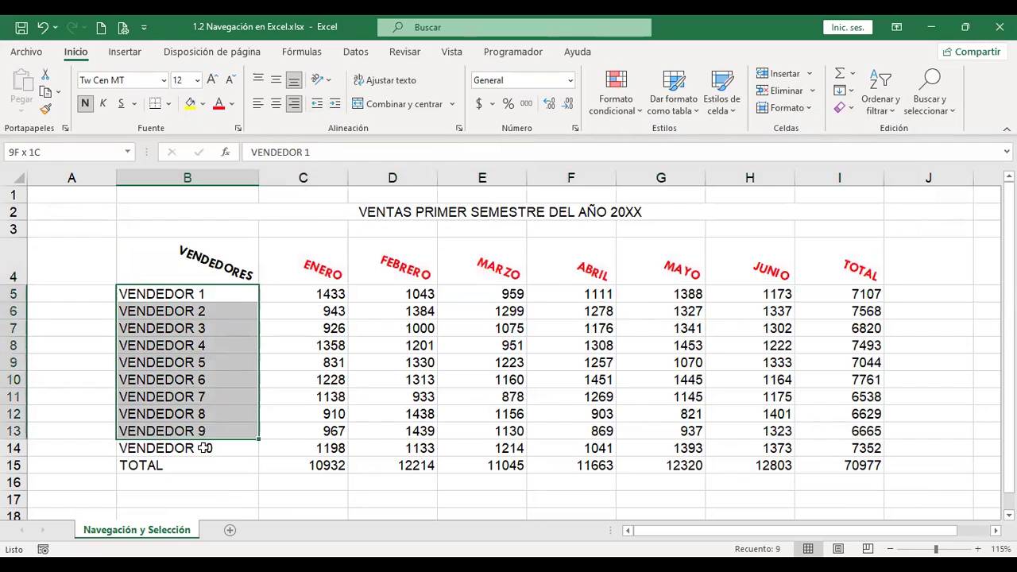
pyautogui.moveTo(213, 310); pyautogui.dragTo(205, 448)
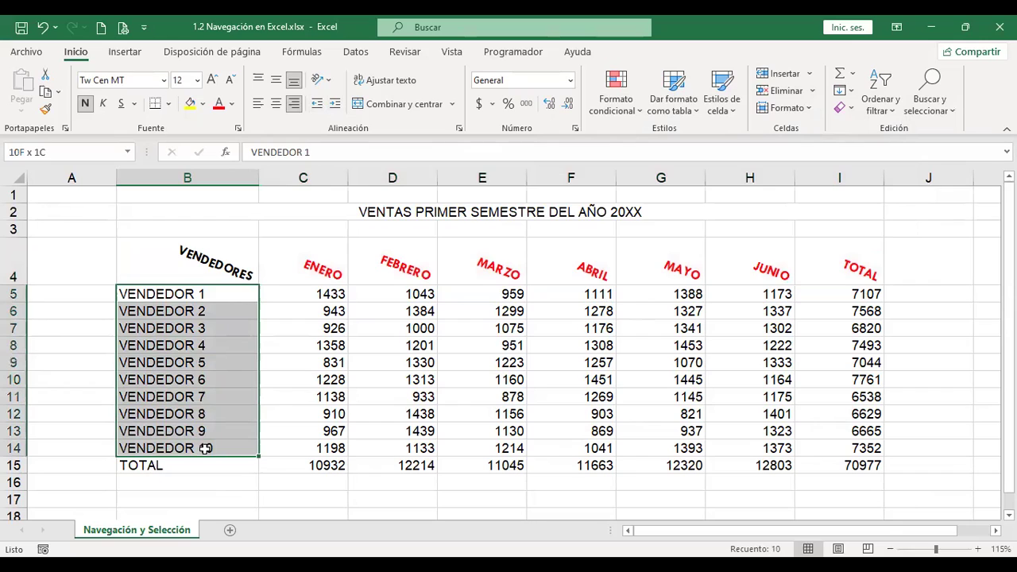
pyautogui.click(335, 108)
pyautogui.click(335, 108)
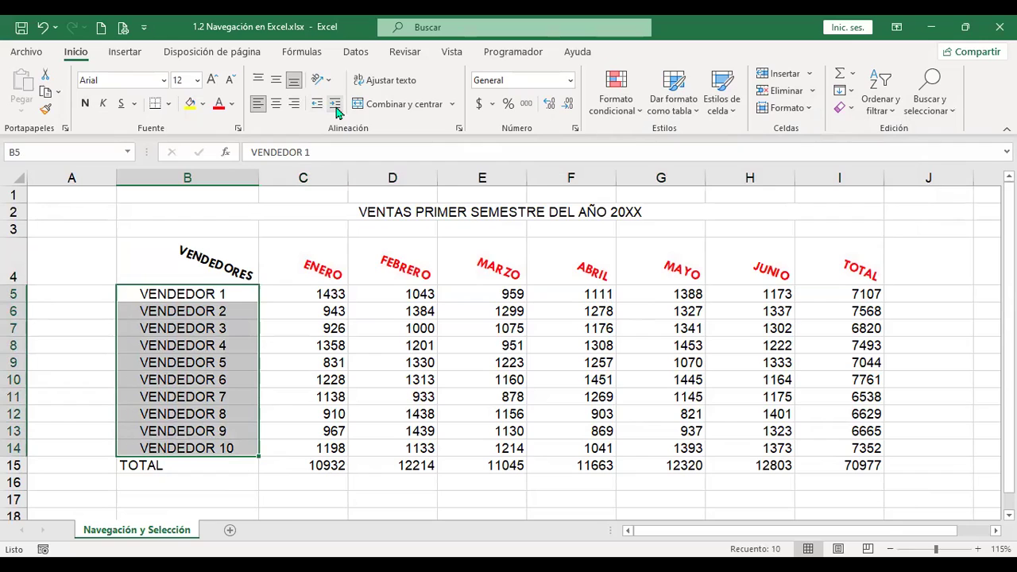
pyautogui.click(335, 107)
pyautogui.click(335, 107)
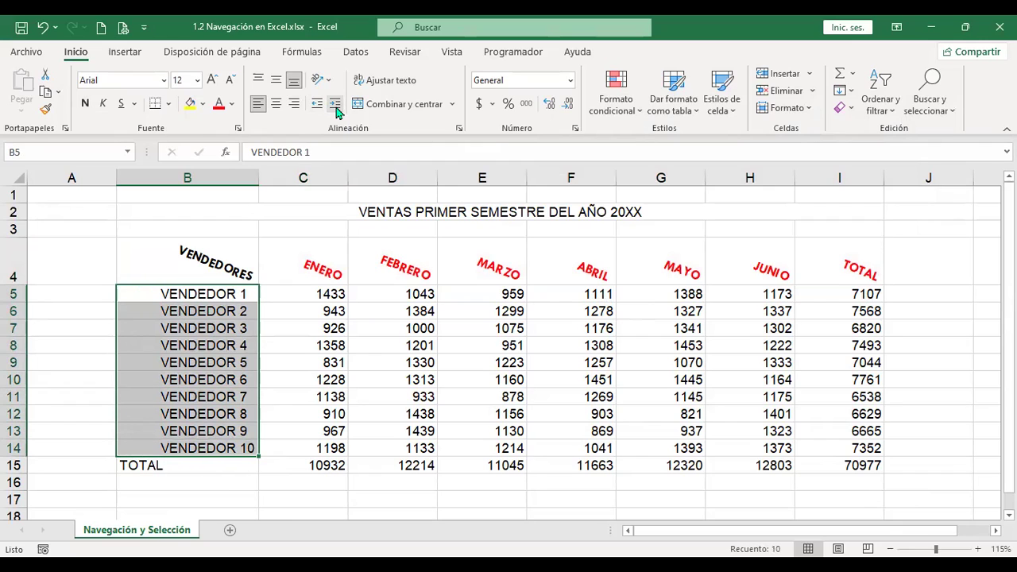
pyautogui.click(318, 107)
pyautogui.click(318, 107)
pyautogui.click(318, 107)
pyautogui.click(317, 107)
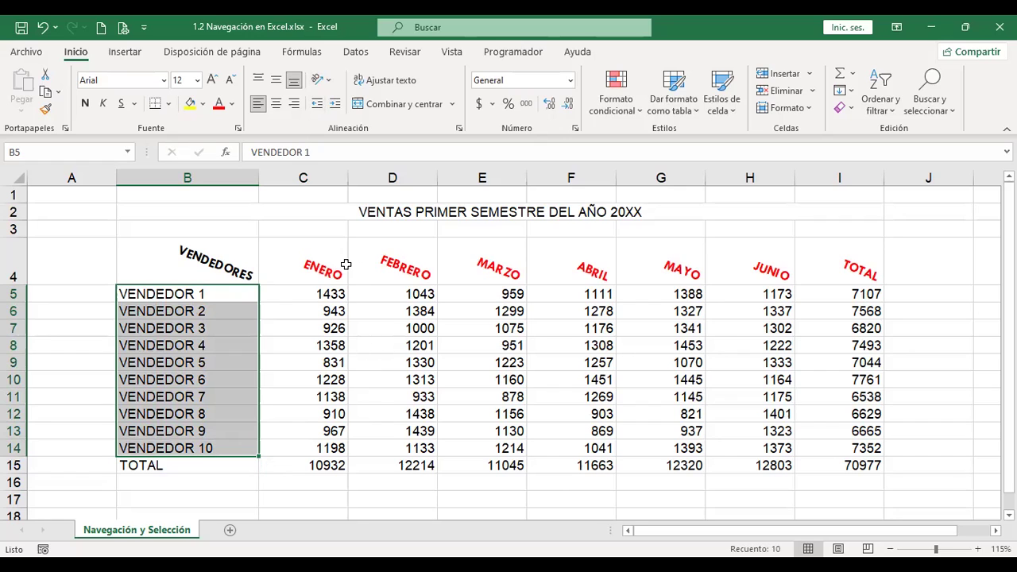
# Step: Select the merged title cell, then add a new blank sheet, Hoja1
pyautogui.click(420, 208)
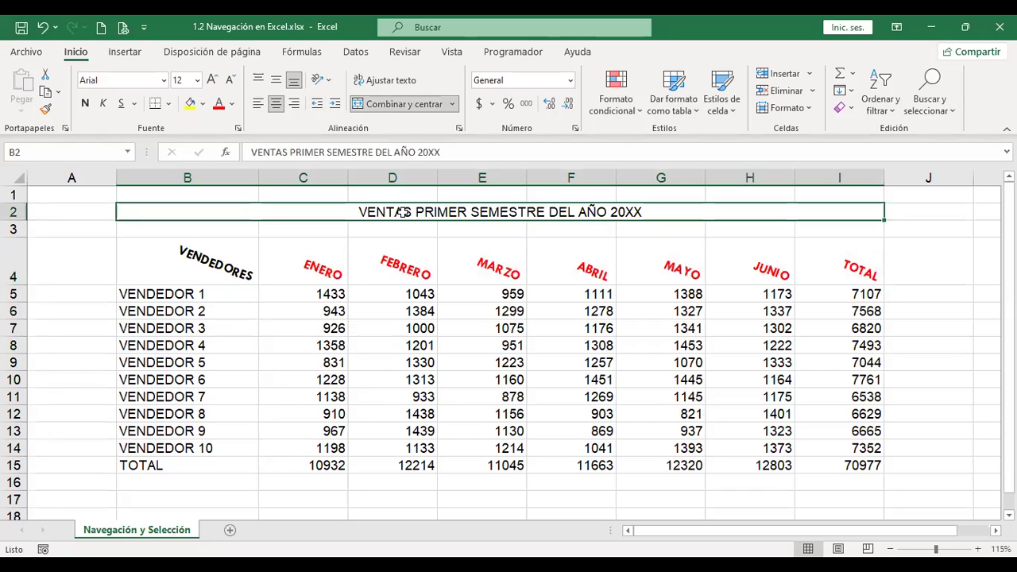
pyautogui.scroll(-1, 294, 326)
pyautogui.scroll(-1, 294, 325)
pyautogui.scroll(-1, 294, 328)
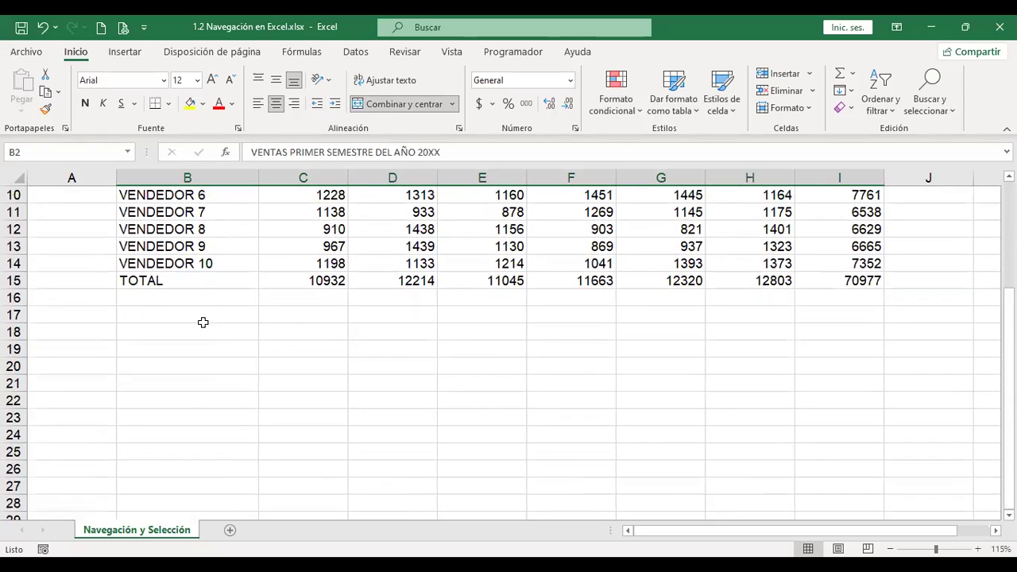
pyautogui.scroll(2, 301, 367)
pyautogui.scroll(1, 298, 397)
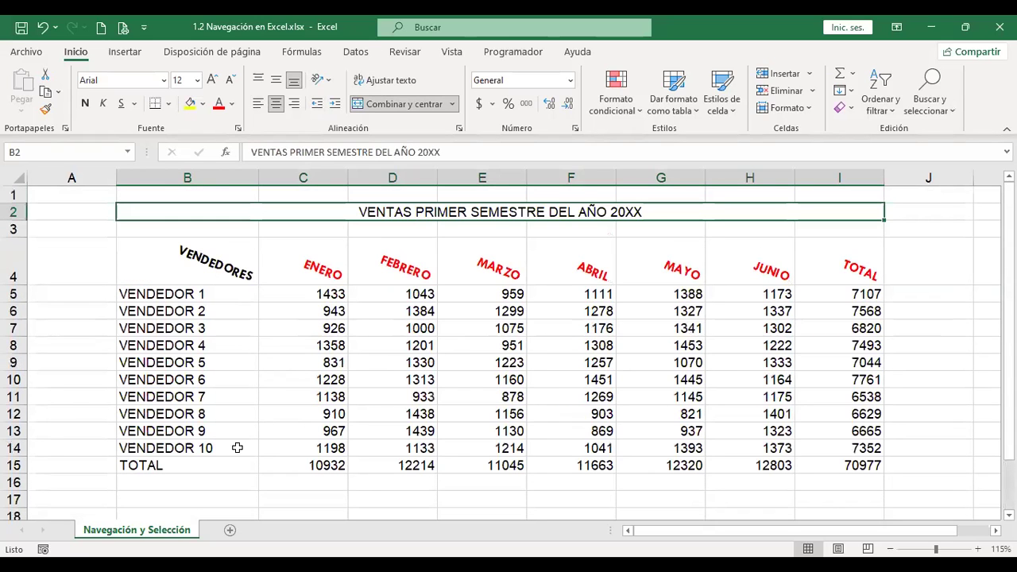
pyautogui.click(230, 530)
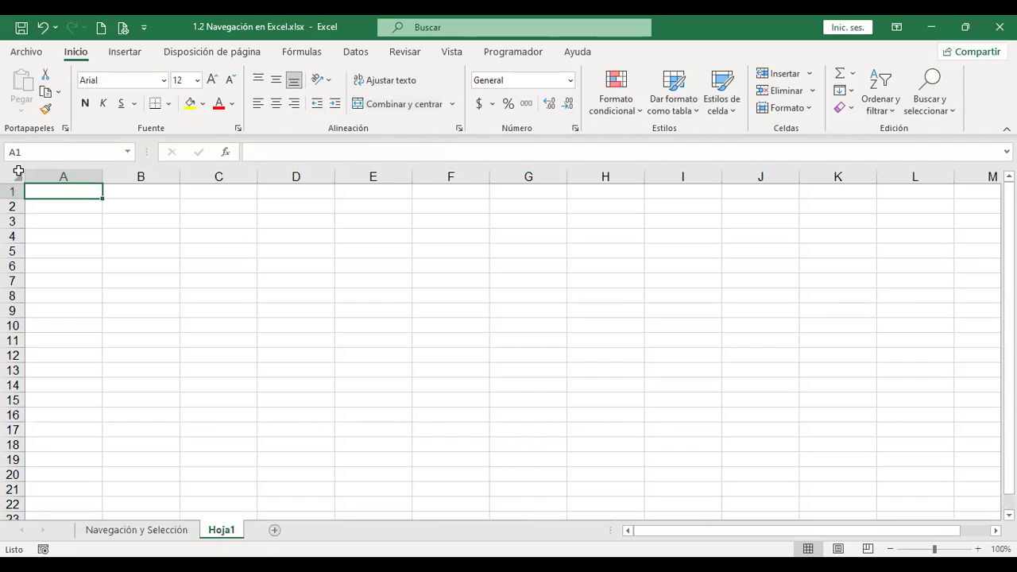
# Step: Enlarge every cell of Hoja1 to 18-point text and make column A slightly narrower
pyautogui.click(17, 177)
pyautogui.click(211, 83)
pyautogui.click(210, 83)
pyautogui.click(210, 83)
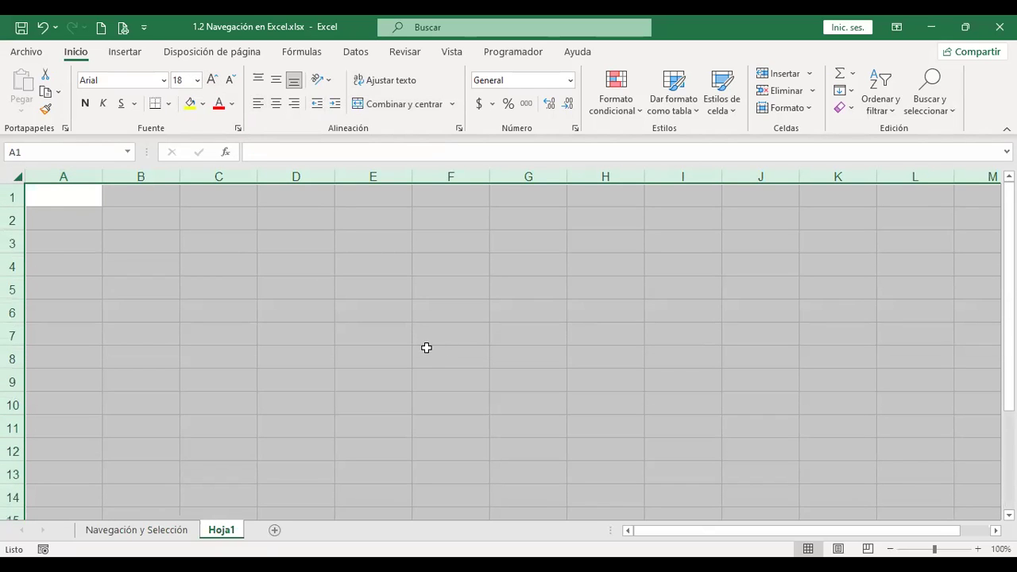
pyautogui.keyDown('ctrl'); pyautogui.scroll(1, 522, 319); pyautogui.keyUp('ctrl')
pyautogui.keyDown('ctrl'); pyautogui.scroll(2, 523, 320); pyautogui.keyUp('ctrl')
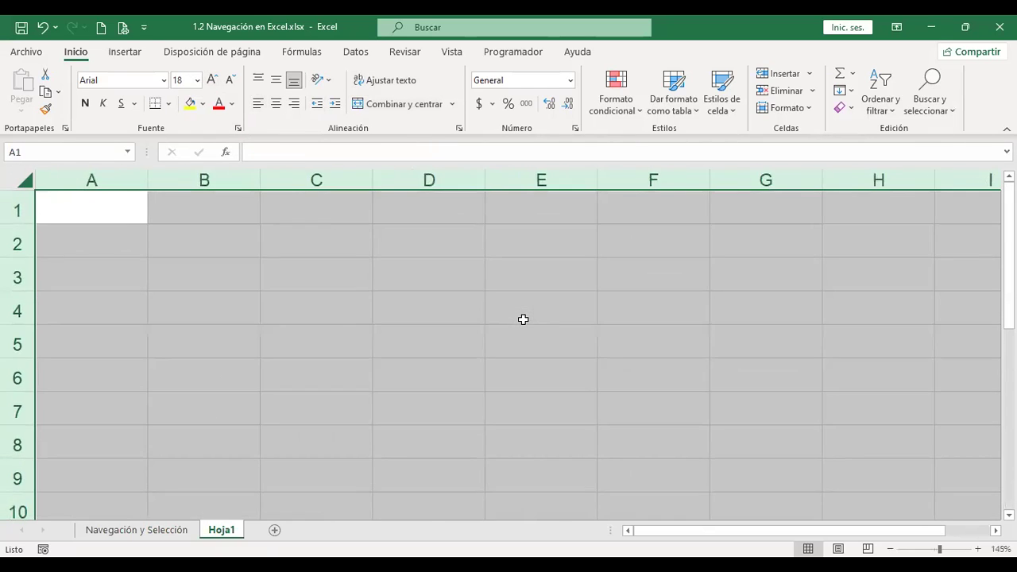
pyautogui.hotkey('ctrl', 'Home')
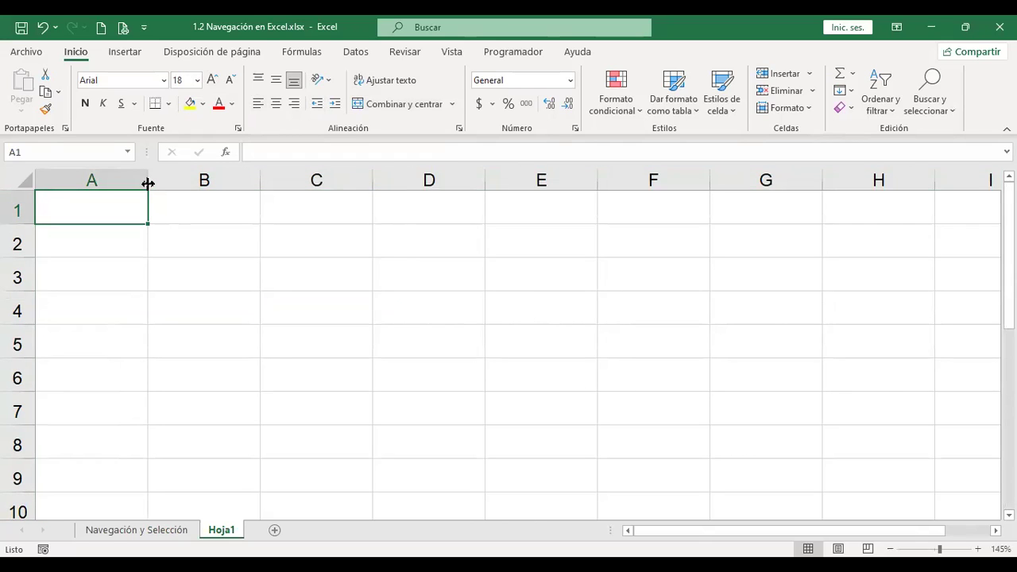
pyautogui.moveTo(148, 184); pyautogui.dragTo(126, 185)
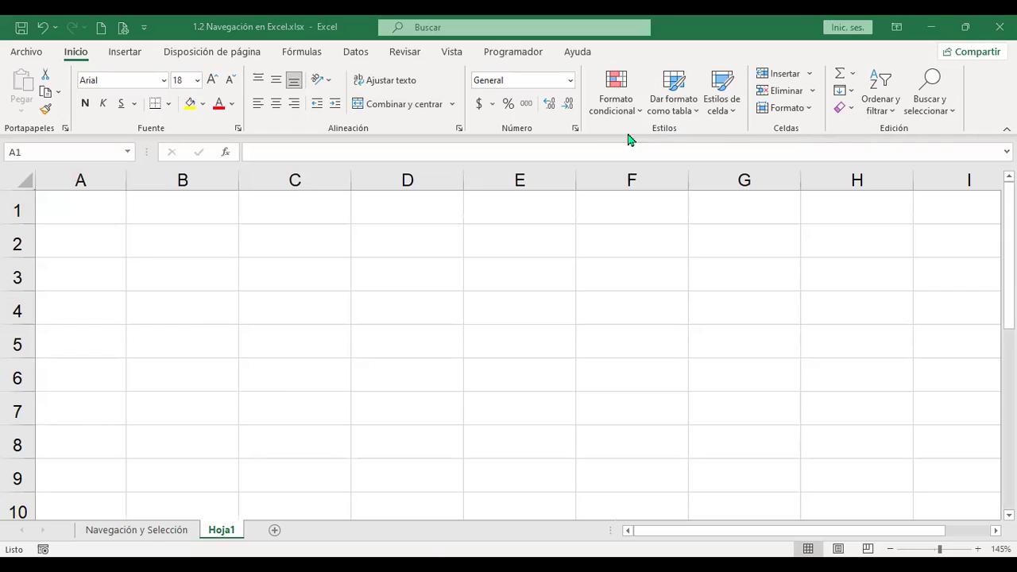
# Step: Enter a person's full name in cell A1 of Hoja1
pyautogui.click(104, 198)
pyautogui.write('Andrés Francisco ')
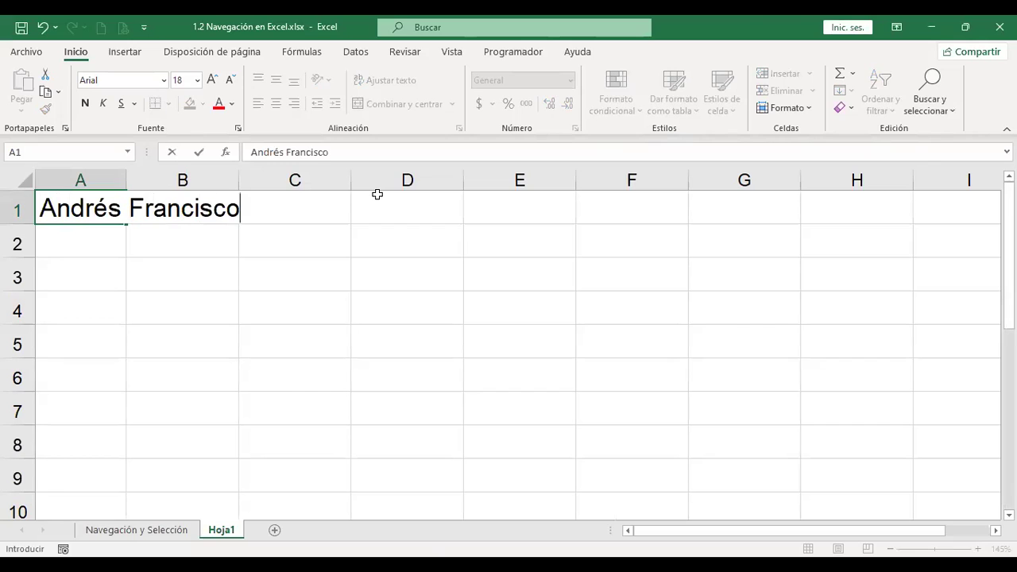
pyautogui.write('Villanueva ')
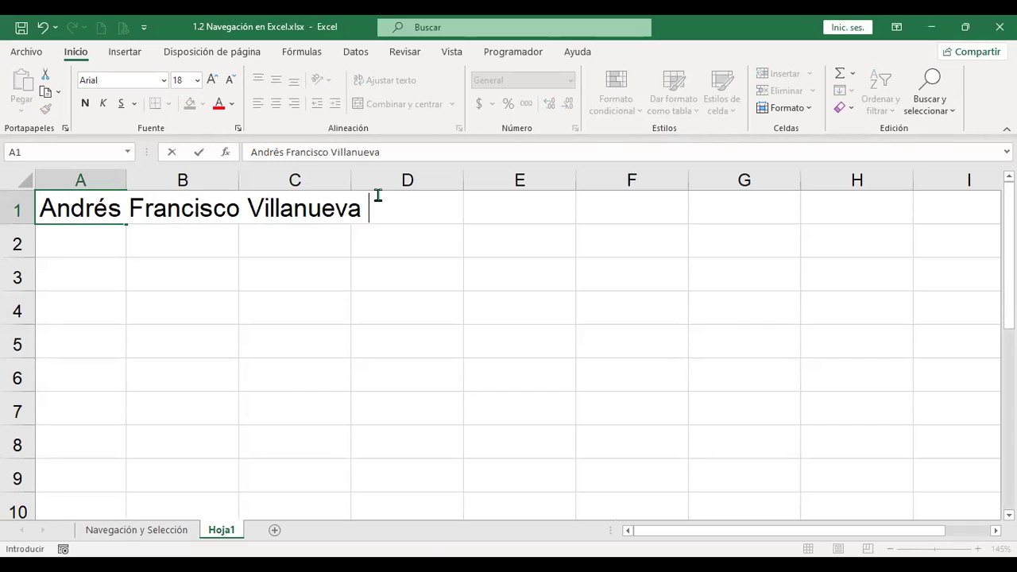
pyautogui.write('Fuentes')
pyautogui.press('Return')
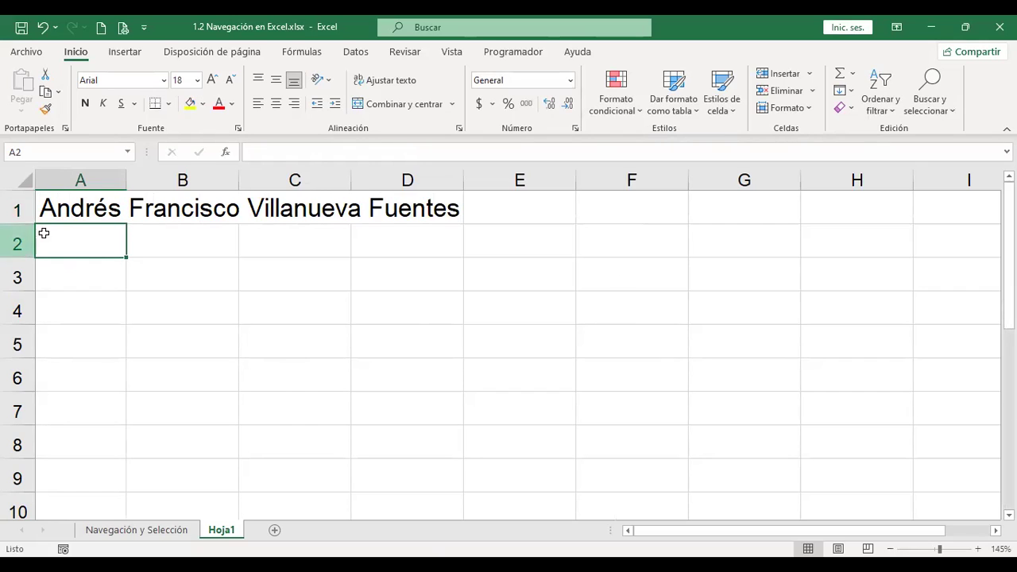
# Step: Wrap the name in A1 at 16 points, widen column A, and fit row 1's height
pyautogui.click(91, 205)
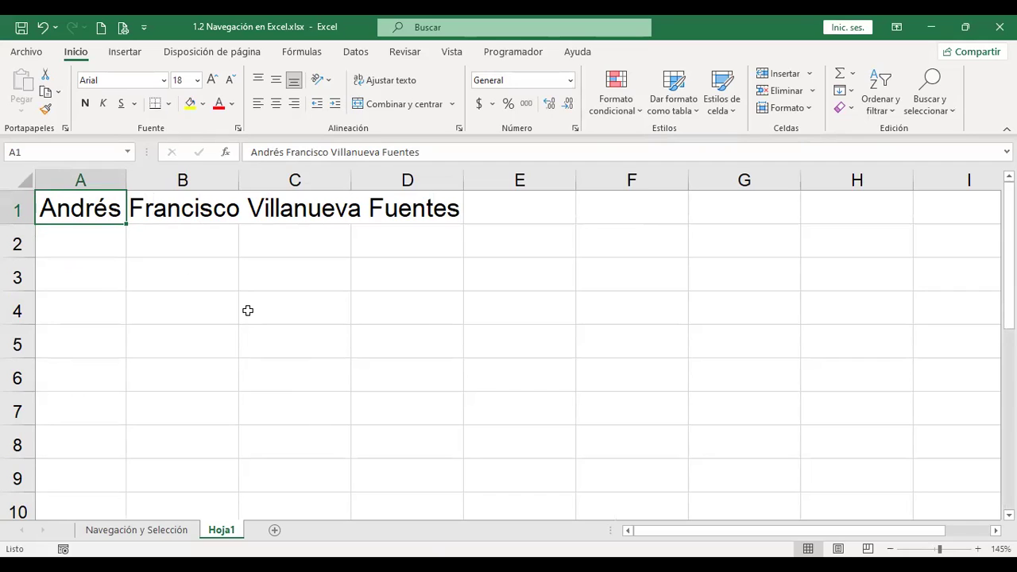
pyautogui.click(384, 85)
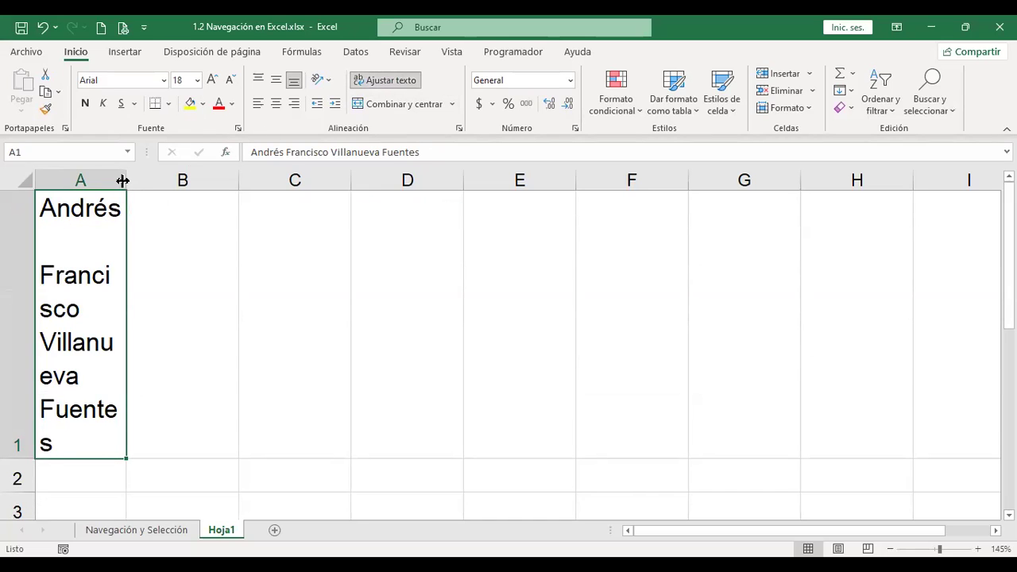
pyautogui.moveTo(127, 181); pyautogui.dragTo(147, 182)
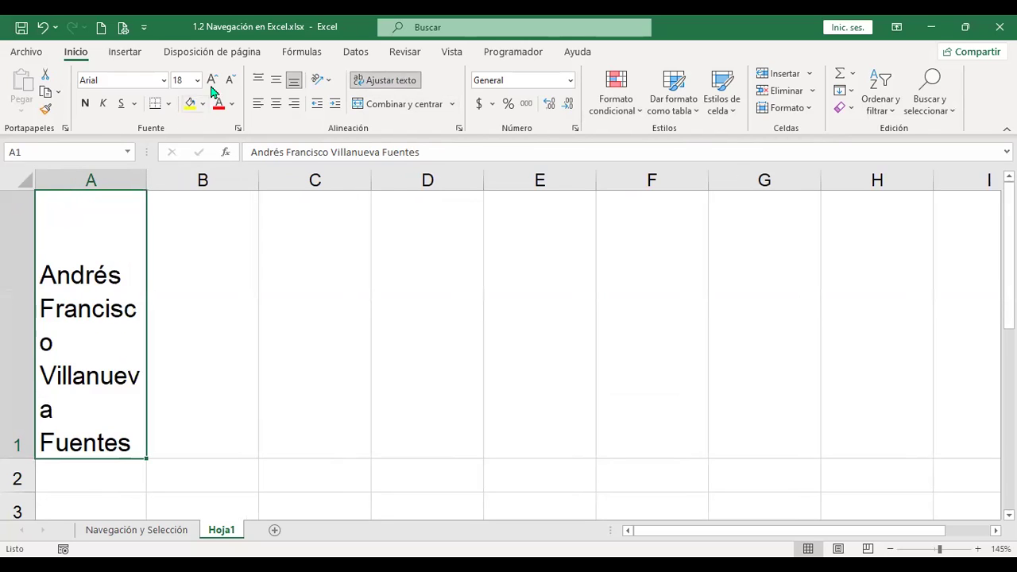
pyautogui.click(229, 80)
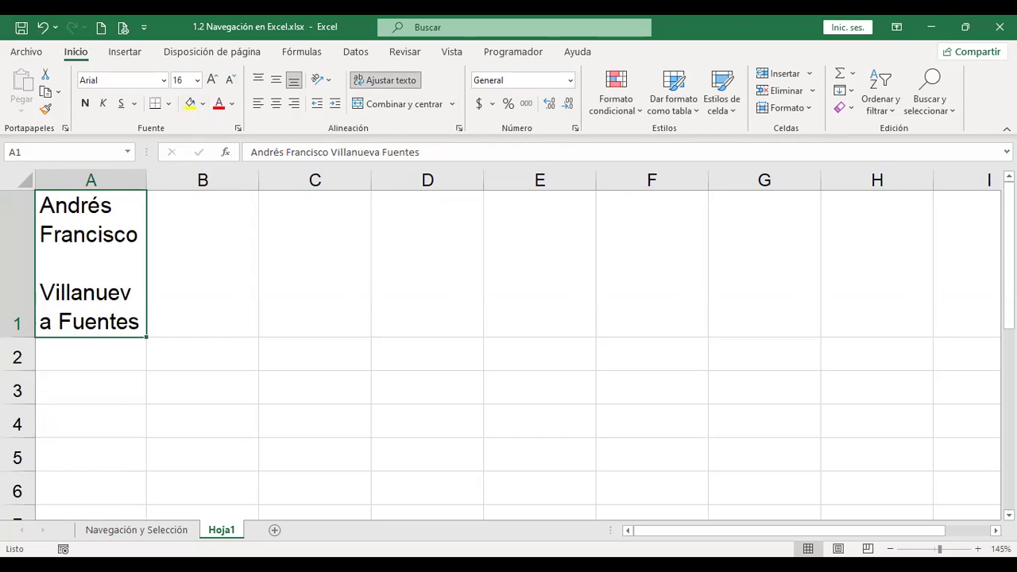
pyautogui.click(889, 549)
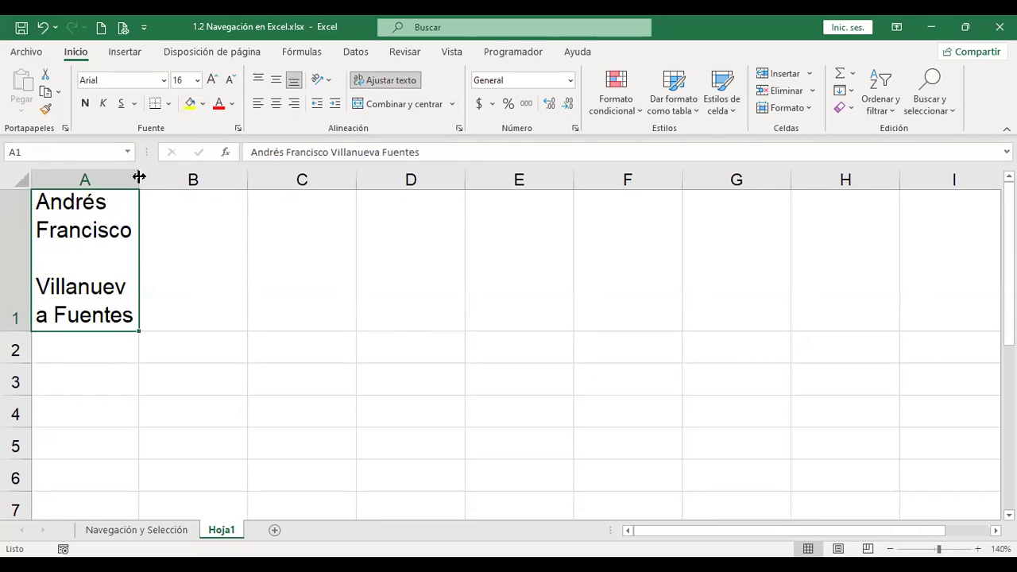
pyautogui.moveTo(146, 297); pyautogui.dragTo(145, 297)
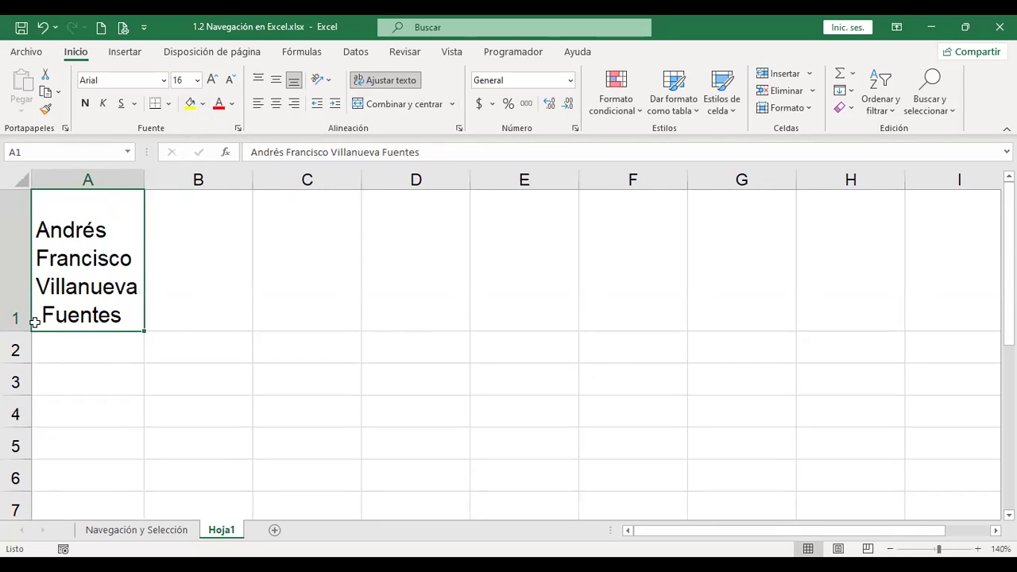
pyautogui.doubleClick(17, 331)
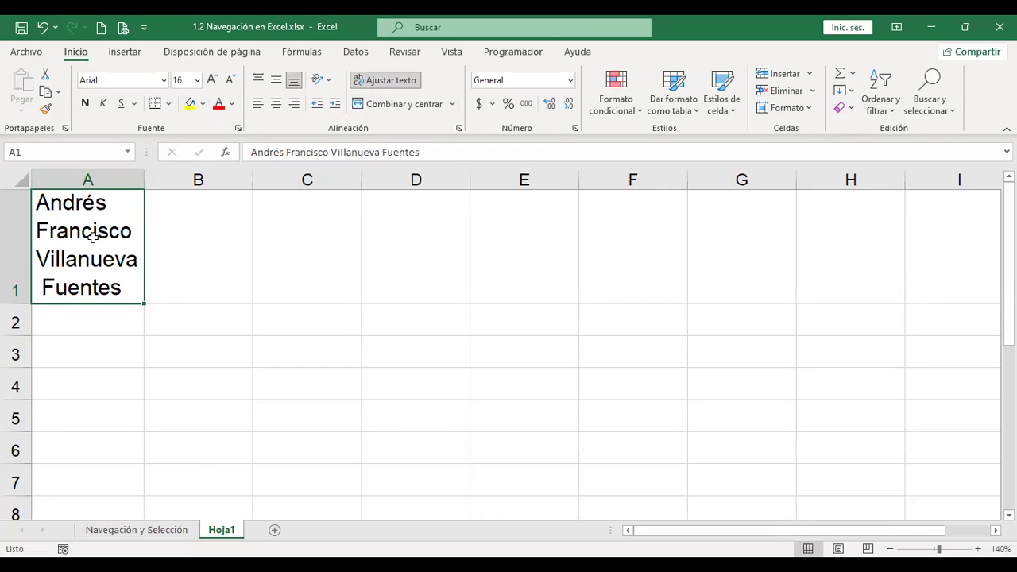
# Step: Enter the person's first two names in cell C1
pyautogui.click(268, 213)
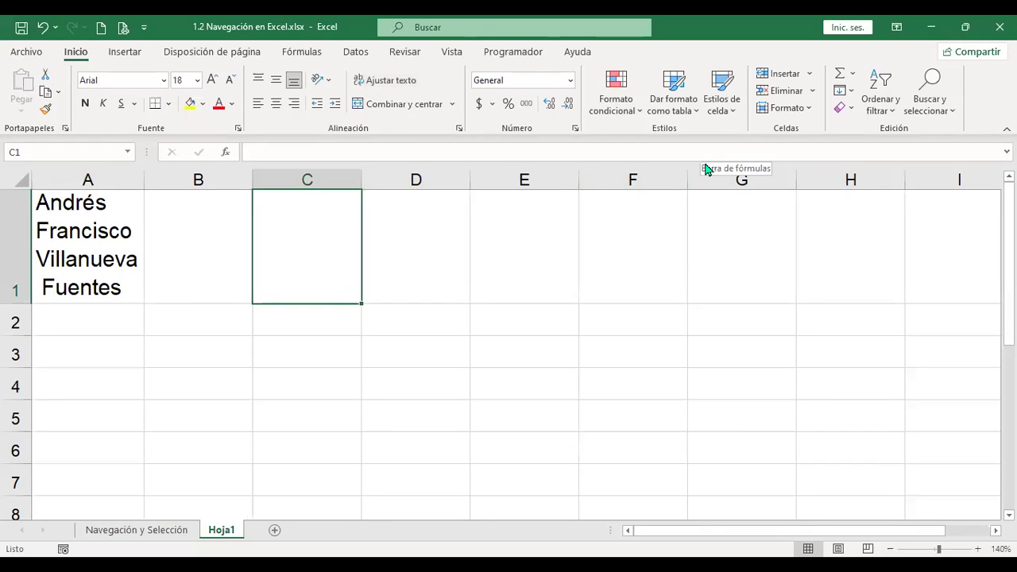
pyautogui.write('Andrés ')
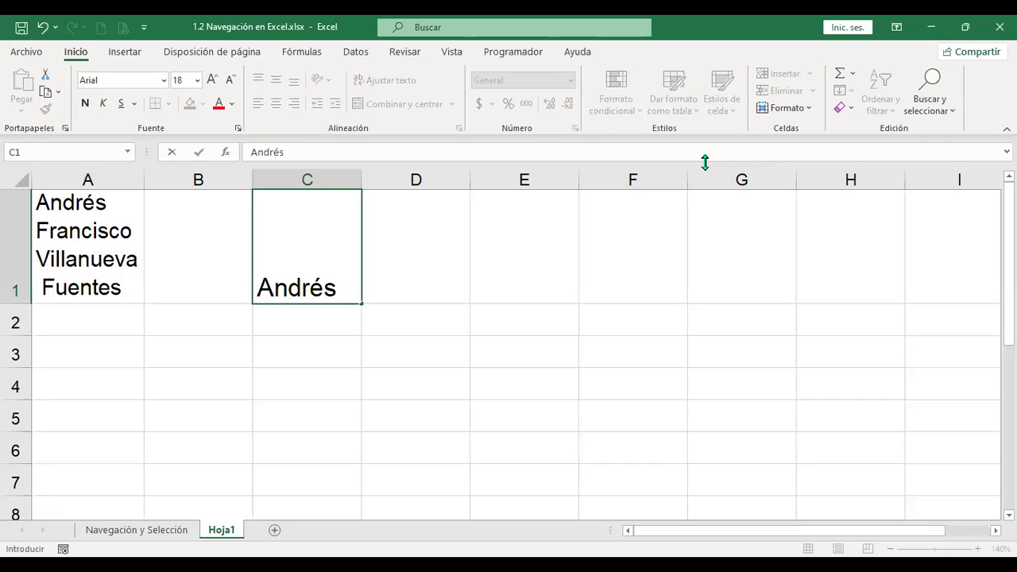
pyautogui.write('Fran')
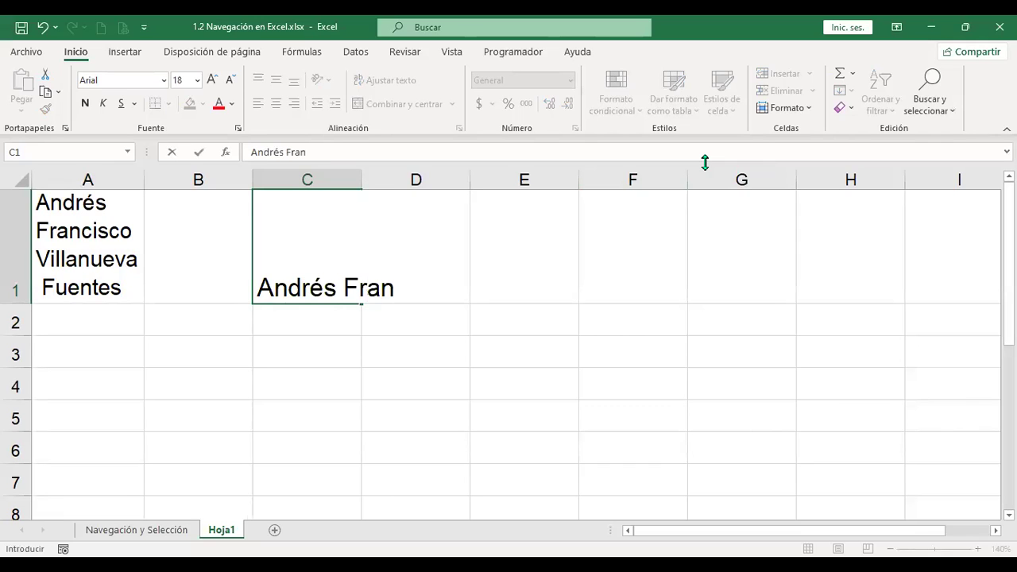
pyautogui.write('cisco')
pyautogui.press('Return')
pyautogui.press('Up')
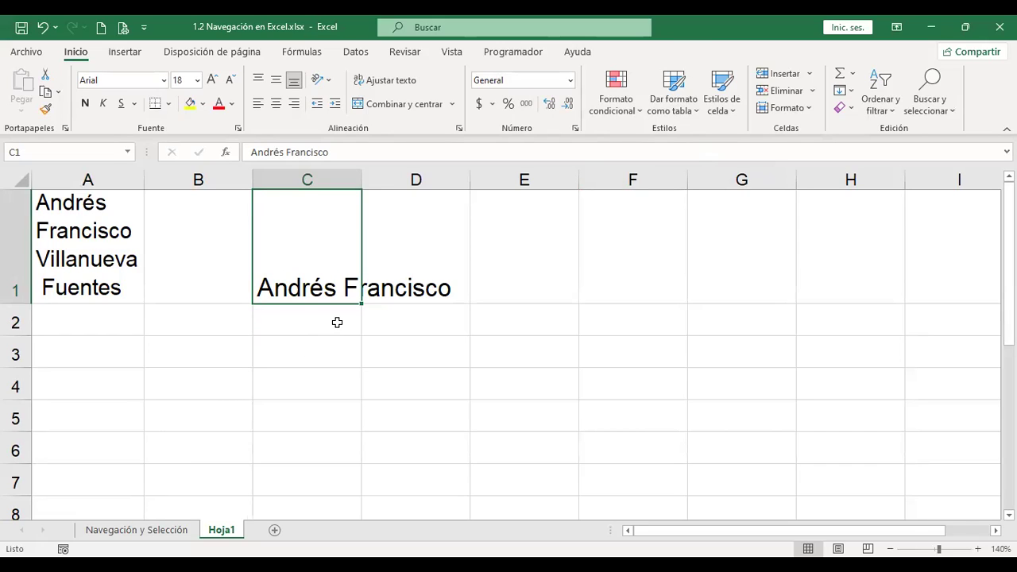
# Step: Edit C1 so each of the four name words sits on its own line
pyautogui.doubleClick(344, 292)
pyautogui.press('BackSpace')
pyautogui.hotkey('shift', 'End')
pyautogui.press('Delete')
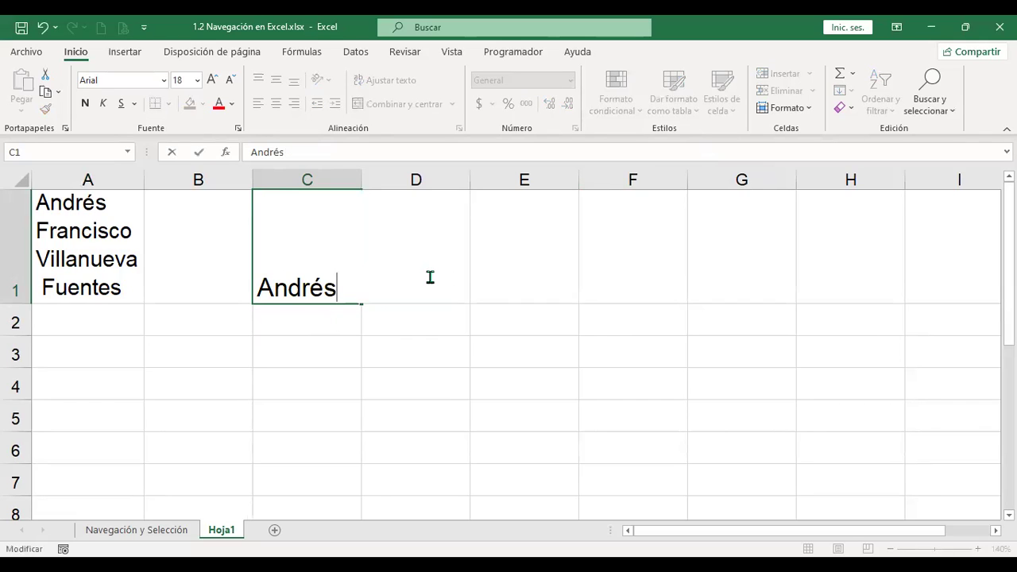
pyautogui.hotkey('alt', 'Return')
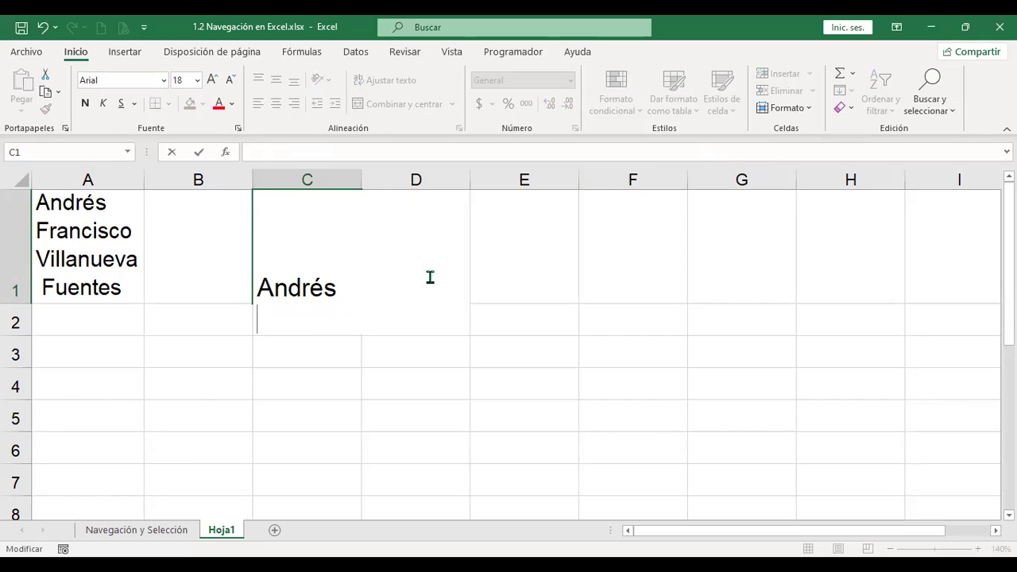
pyautogui.write('Francisco')
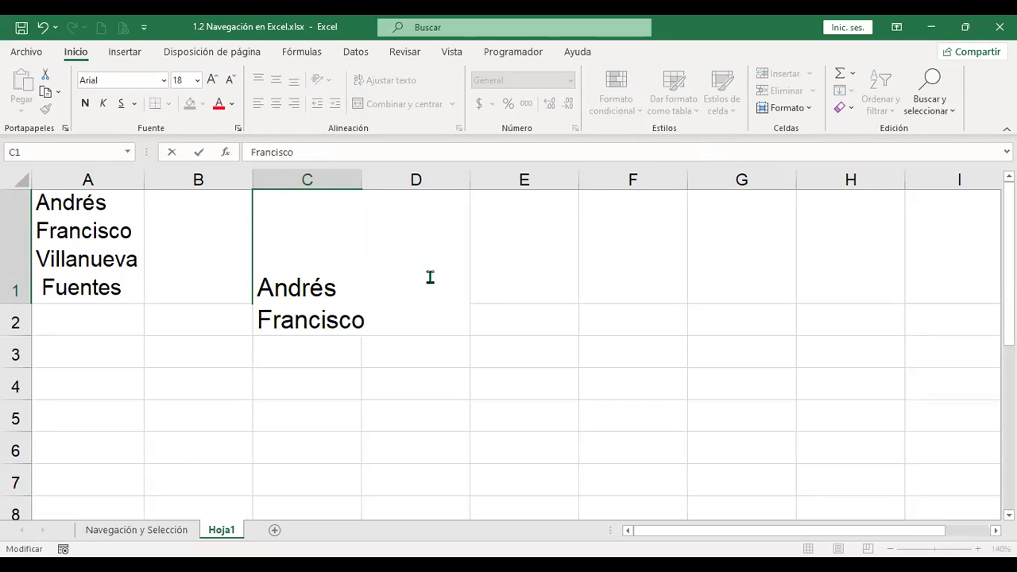
pyautogui.write(' Vil')
pyautogui.press('BackSpace')
pyautogui.press('BackSpace')
pyautogui.press('BackSpace')
pyautogui.press('BackSpace')
pyautogui.hotkey('alt', 'Return')
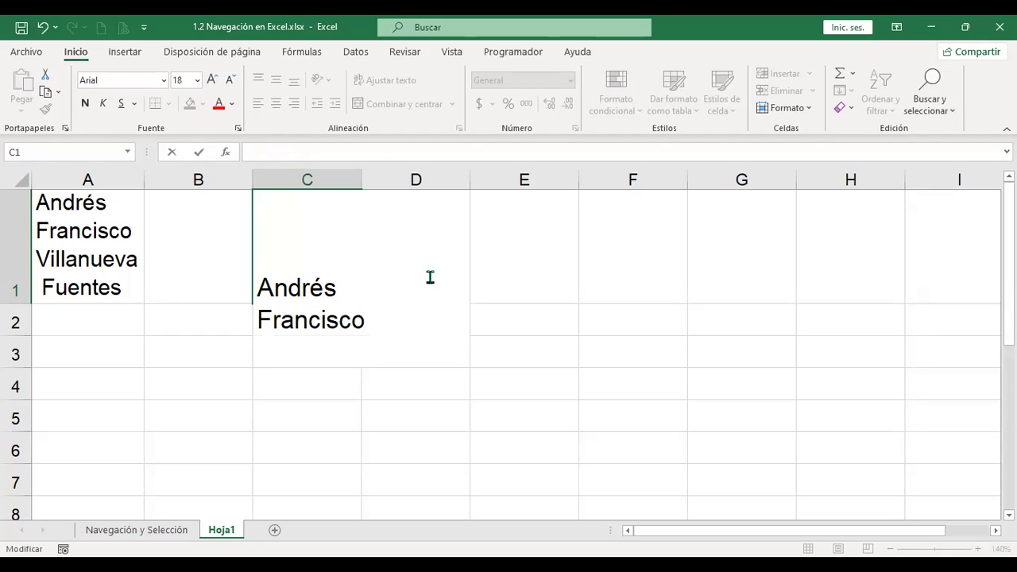
pyautogui.write('Villanu')
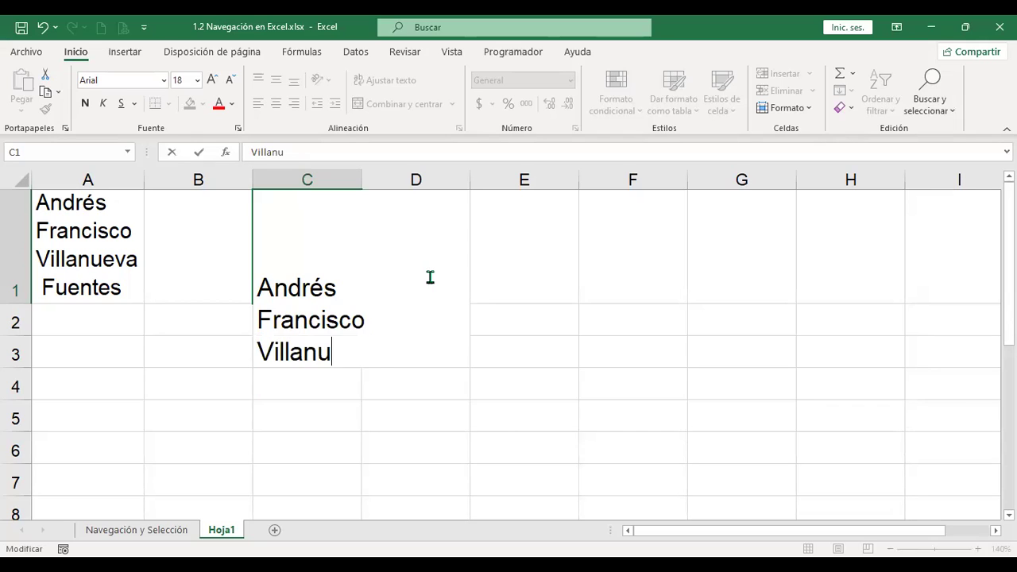
pyautogui.write('eva')
pyautogui.hotkey('alt', 'Return')
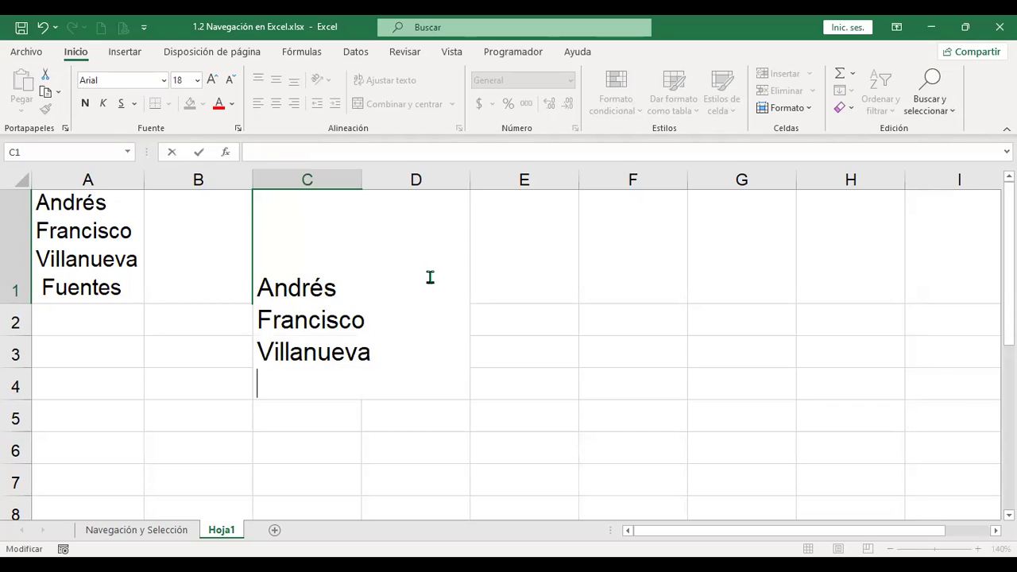
pyautogui.write('Fuentes')
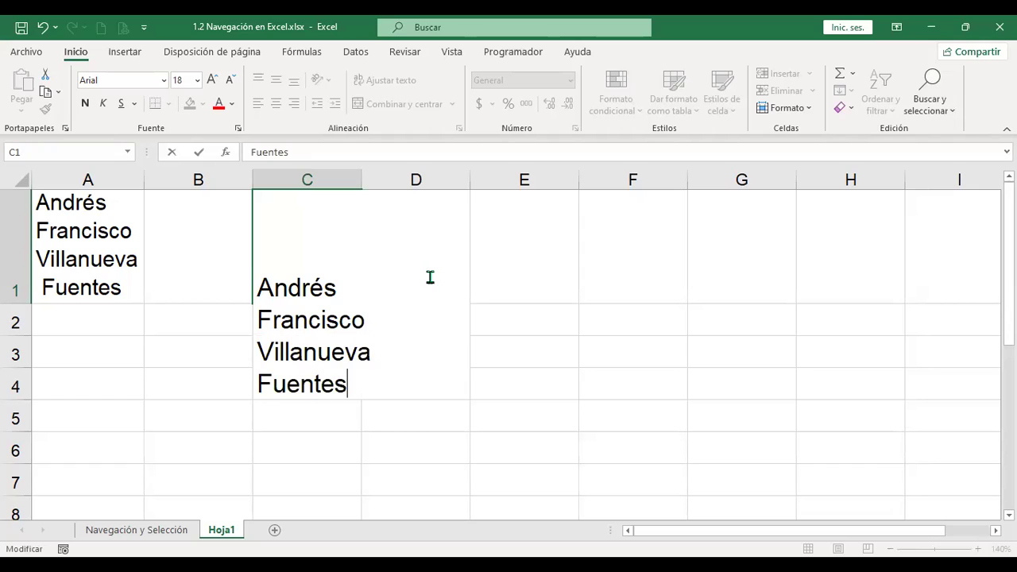
pyautogui.press('Return')
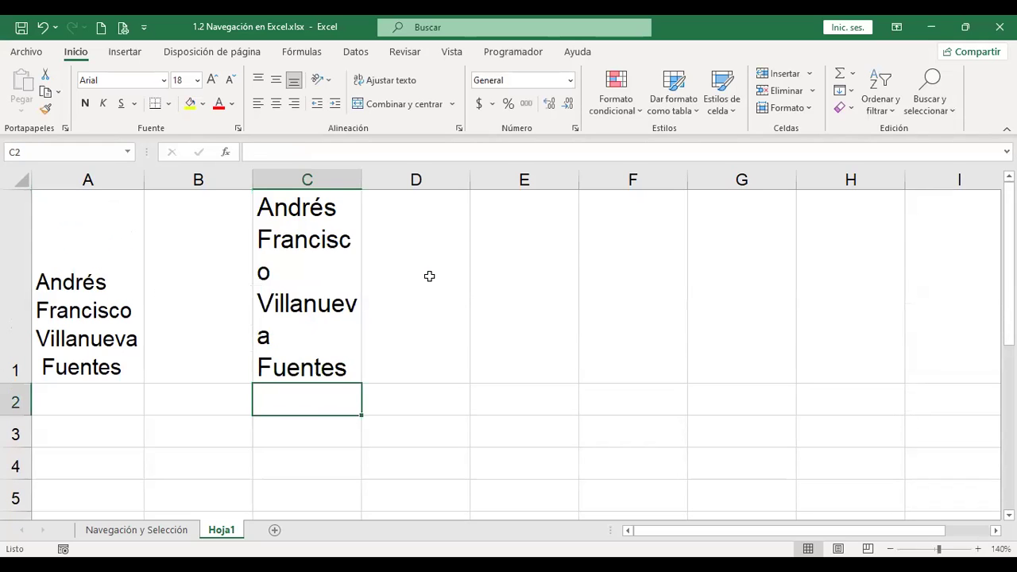
pyautogui.press('Up')
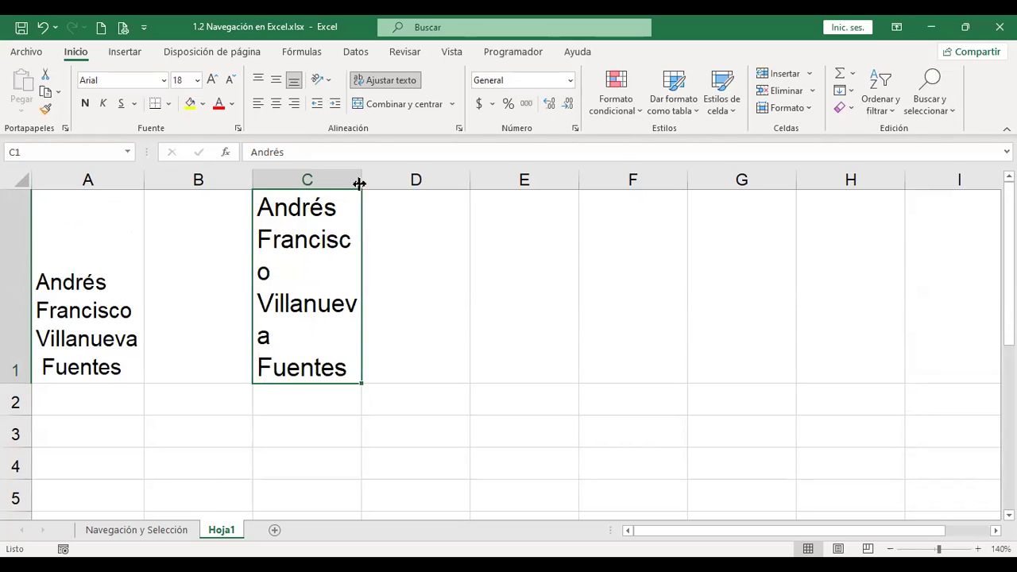
# Step: Widen column C, autofit row 1, compare A1 with C1, then return to Navegación y Selección
pyautogui.moveTo(361, 184); pyautogui.dragTo(372, 183)
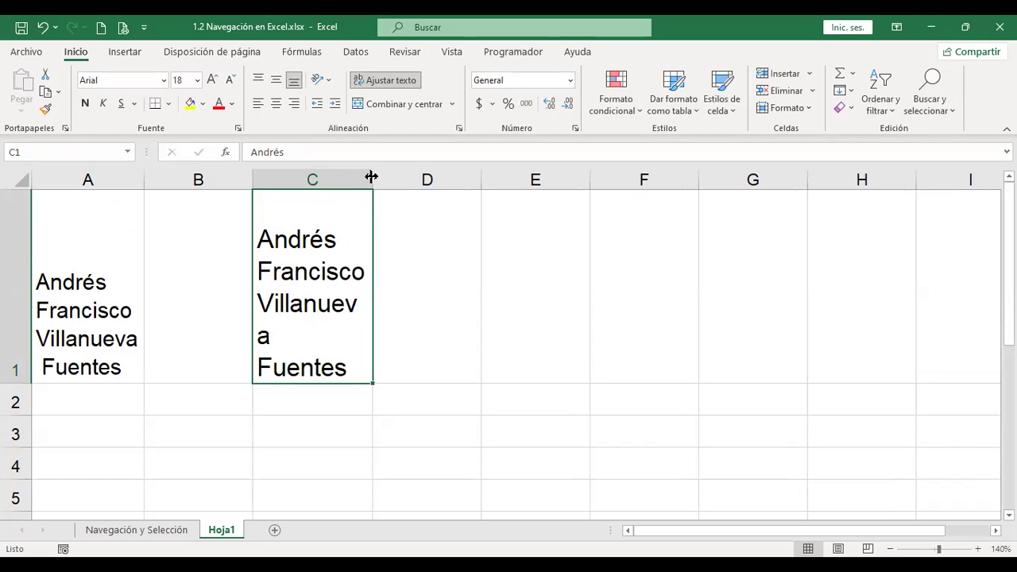
pyautogui.moveTo(371, 176); pyautogui.dragTo(380, 177)
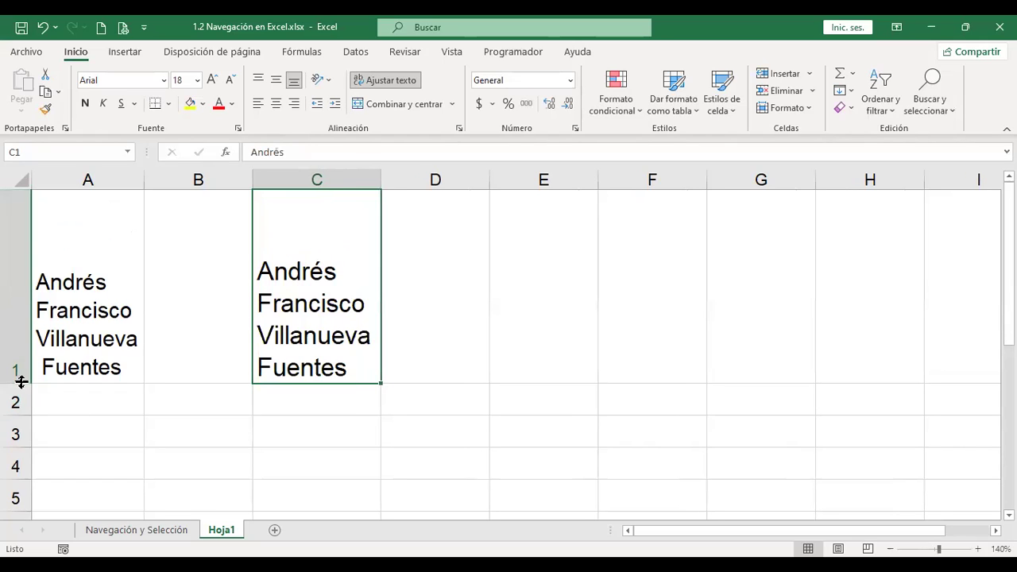
pyautogui.doubleClick(19, 382)
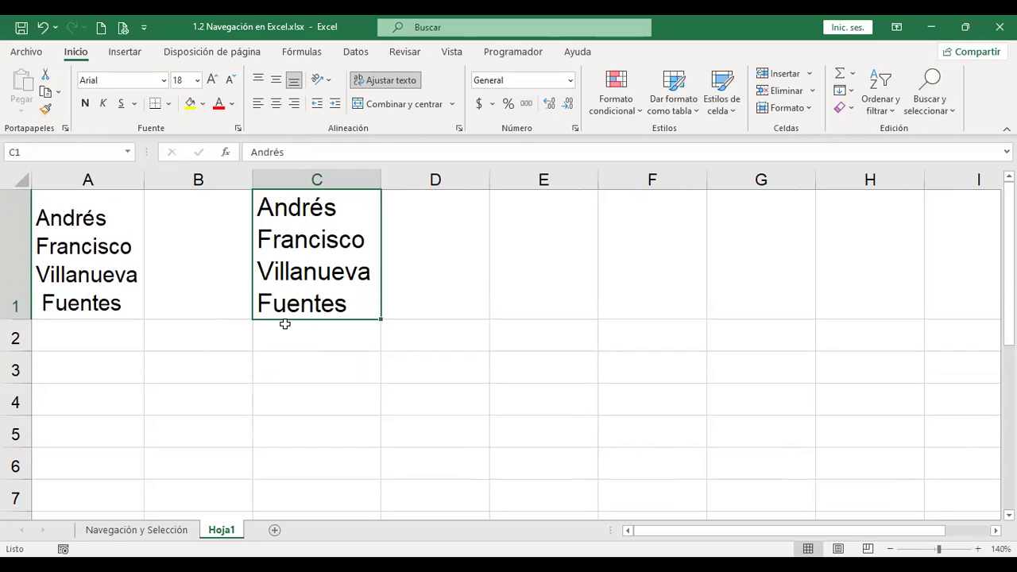
pyautogui.click(114, 251)
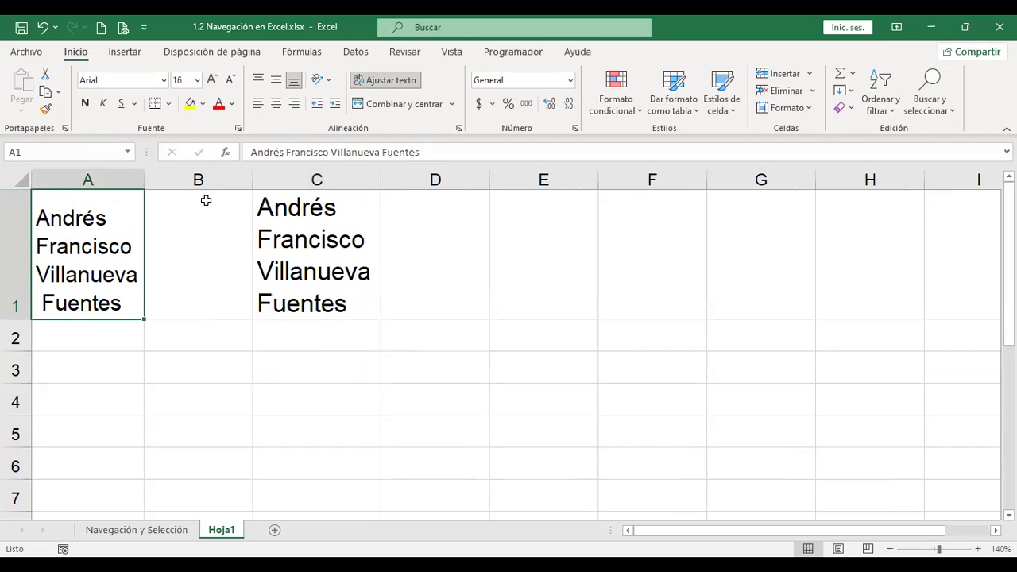
pyautogui.click(327, 223)
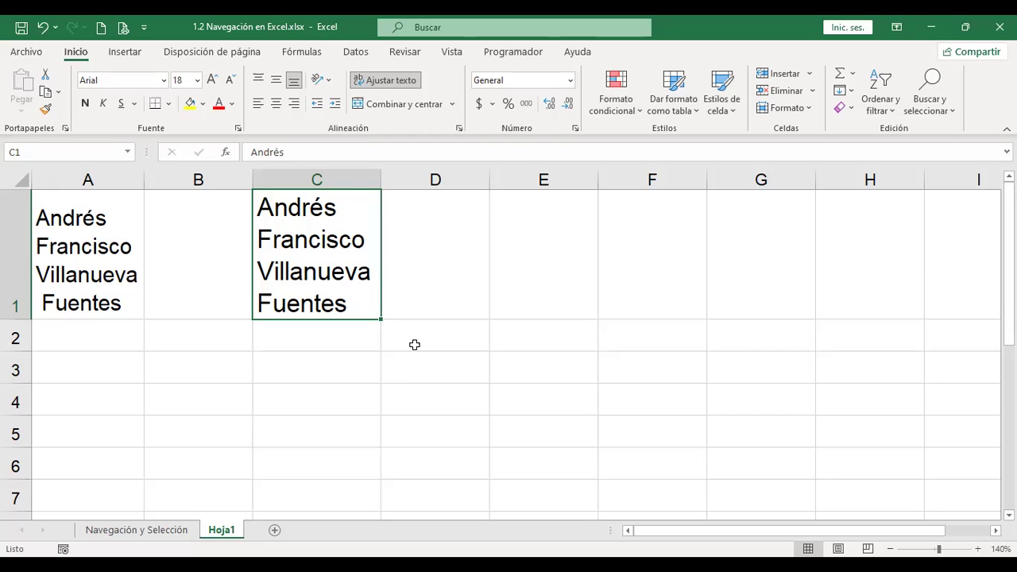
pyautogui.click(125, 532)
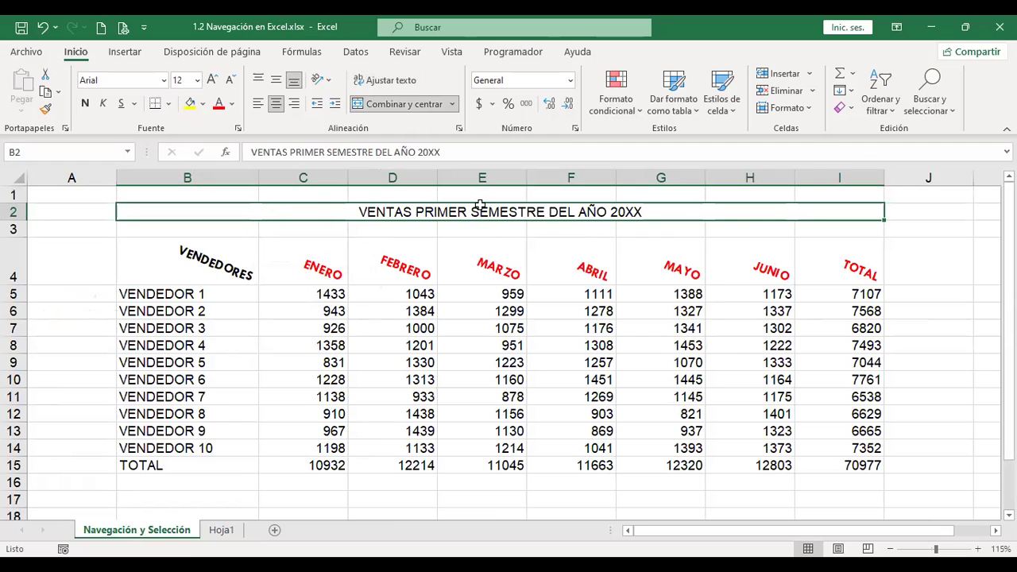
pyautogui.click(411, 109)
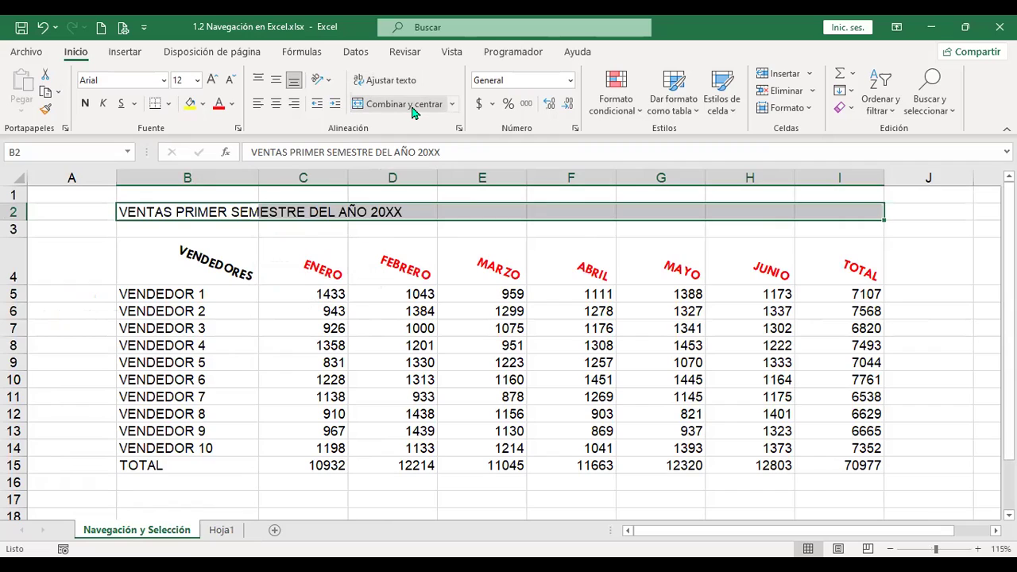
pyautogui.click(179, 213)
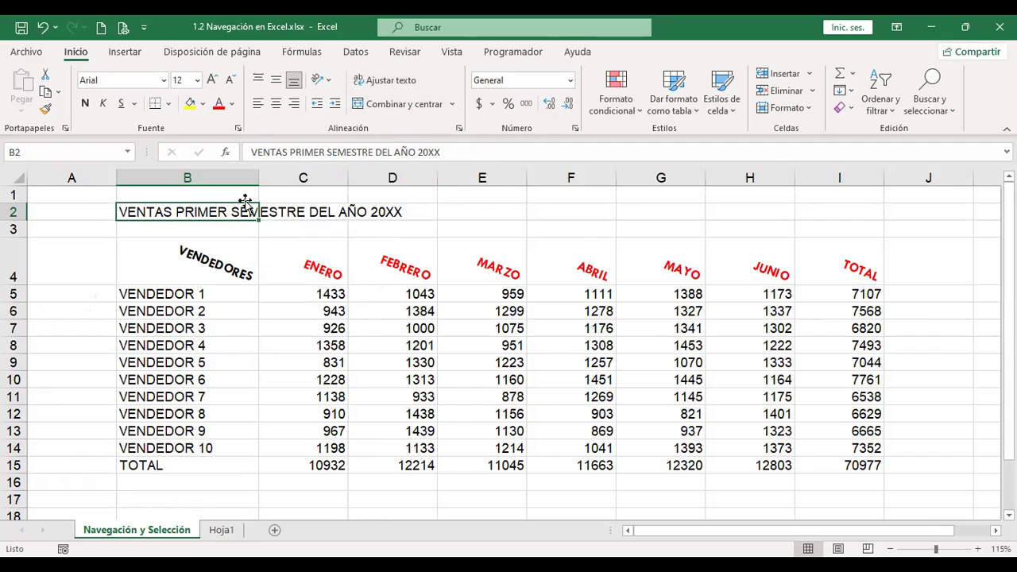
pyautogui.moveTo(208, 211); pyautogui.dragTo(823, 216)
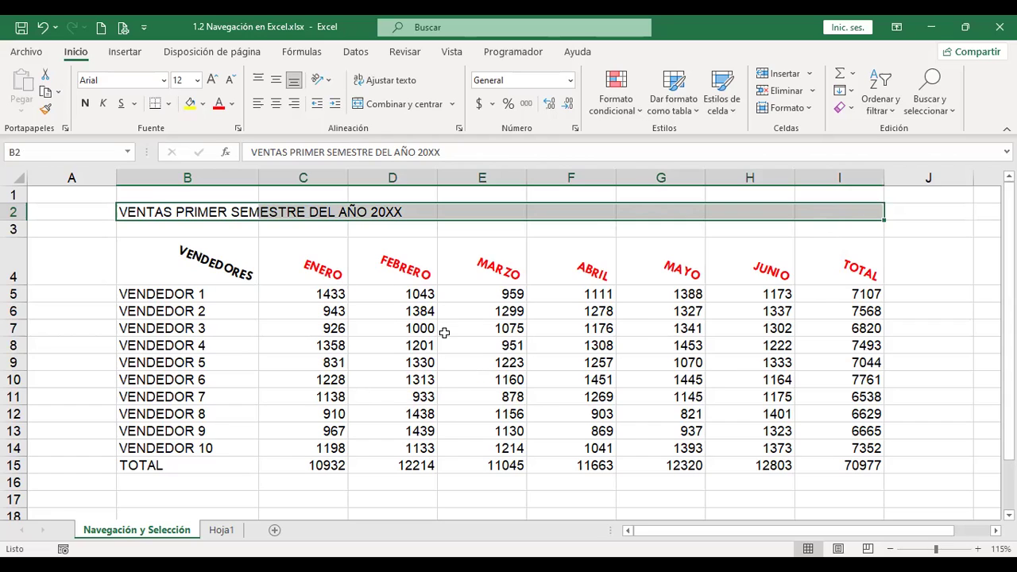
pyautogui.click(392, 105)
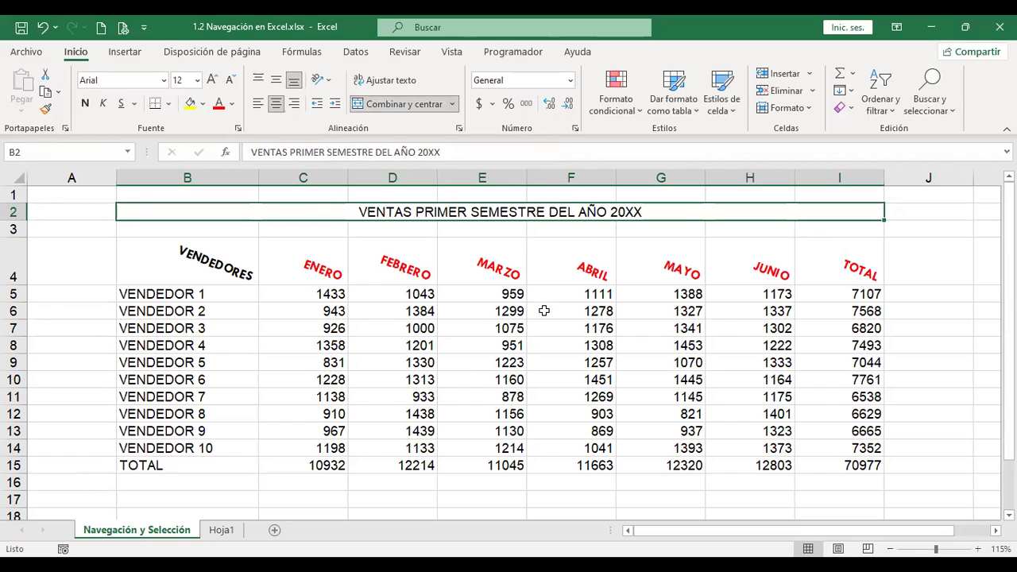
pyautogui.click(305, 299)
# Step: Browse the number-format and accounting lists without applying any, then show the Insertar commands
pyautogui.click(570, 82)
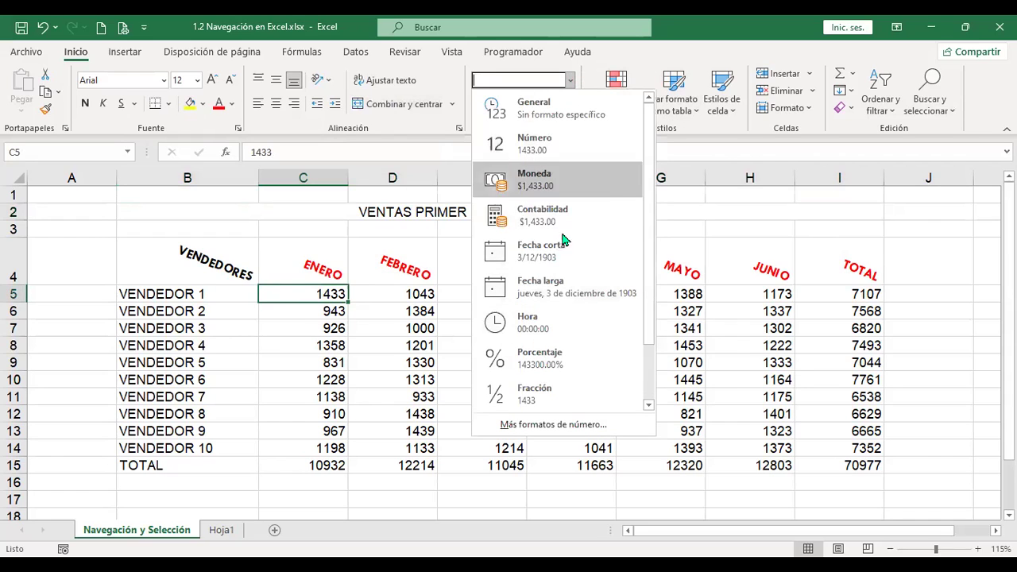
pyautogui.click(318, 310)
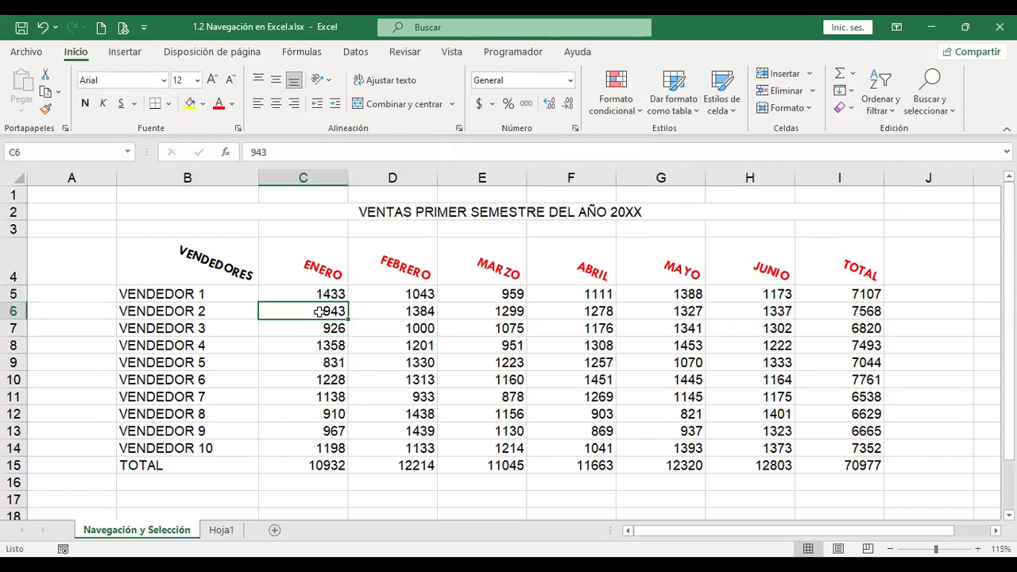
pyautogui.click(491, 106)
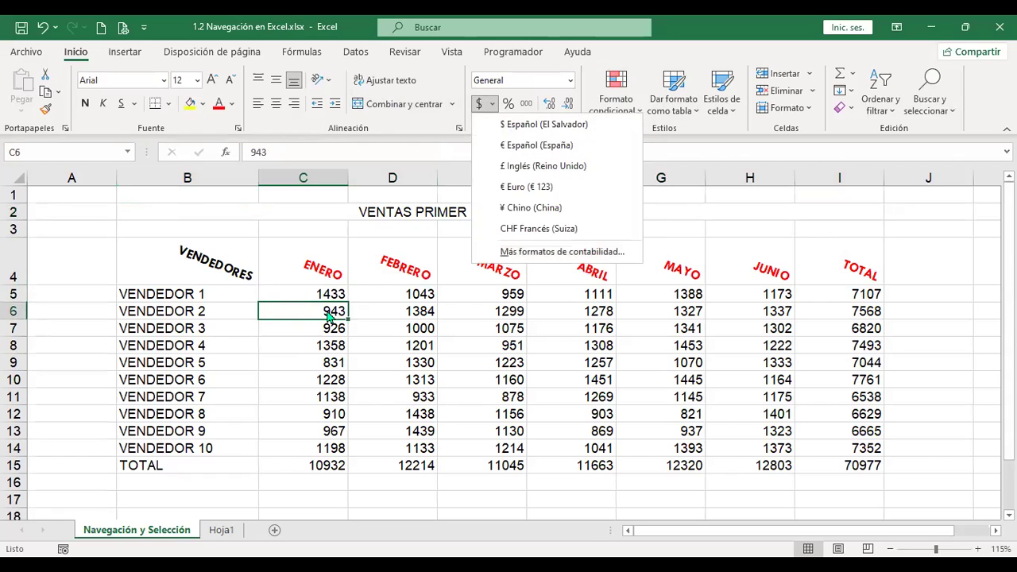
pyautogui.click(510, 115)
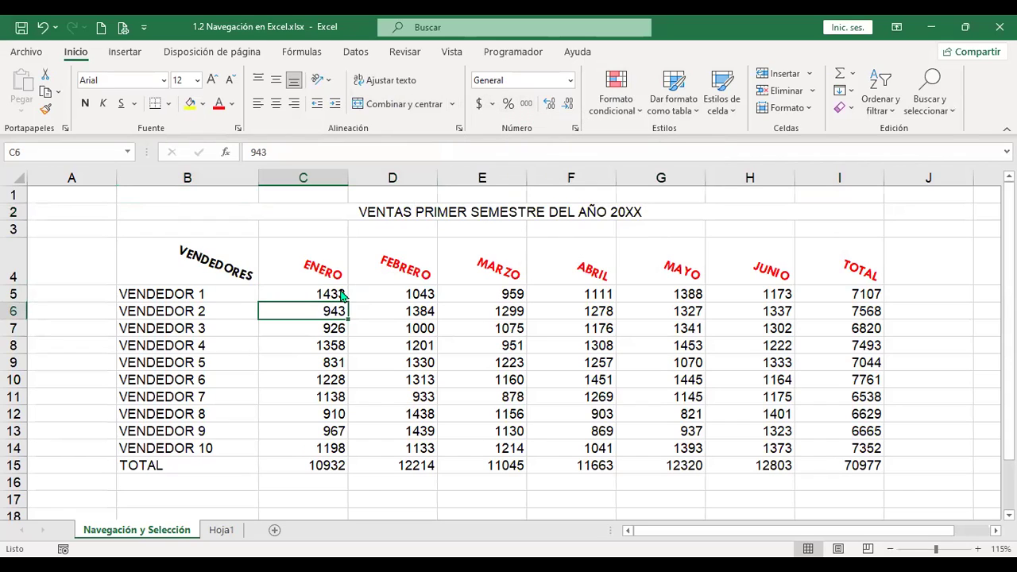
pyautogui.click(404, 317)
pyautogui.scroll(-3, 405, 316)
pyautogui.click(516, 297)
pyautogui.scroll(3, 536, 326)
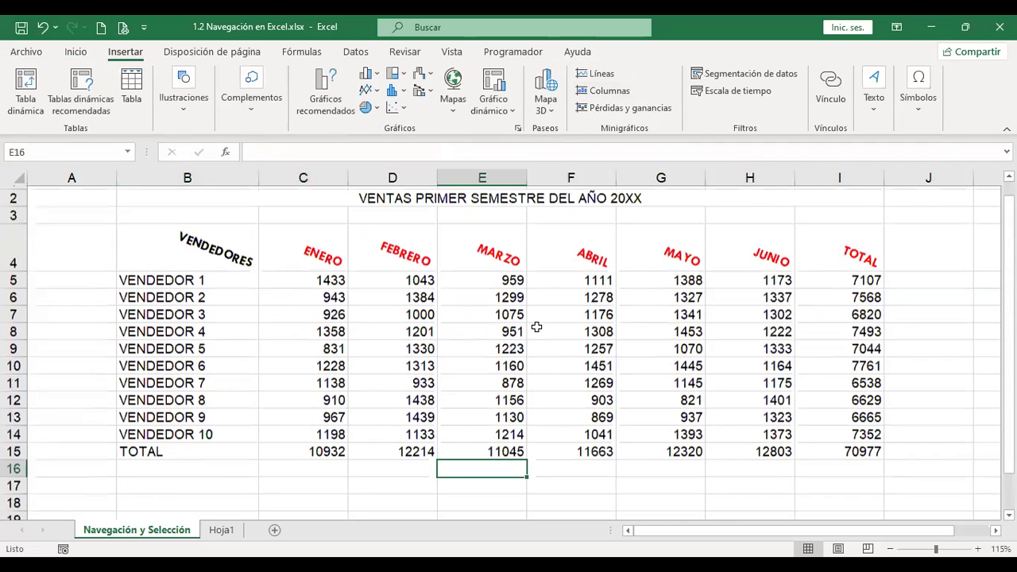
pyautogui.scroll(-1, 401, 319)
# Step: Apply Estilo millares to C5:I15 and adjust the figures to one decimal place
pyautogui.moveTo(318, 248); pyautogui.dragTo(851, 414)
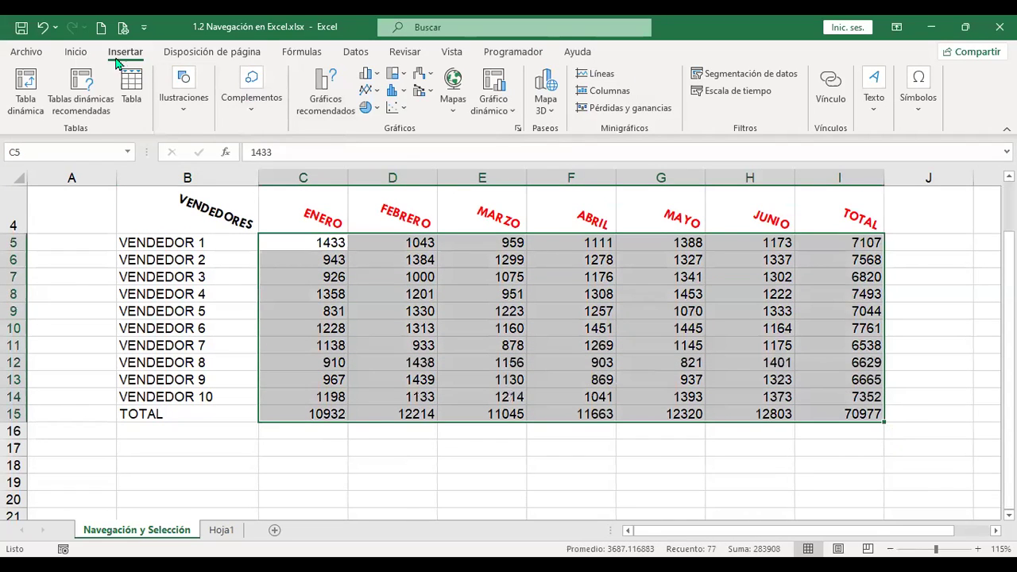
pyautogui.click(76, 52)
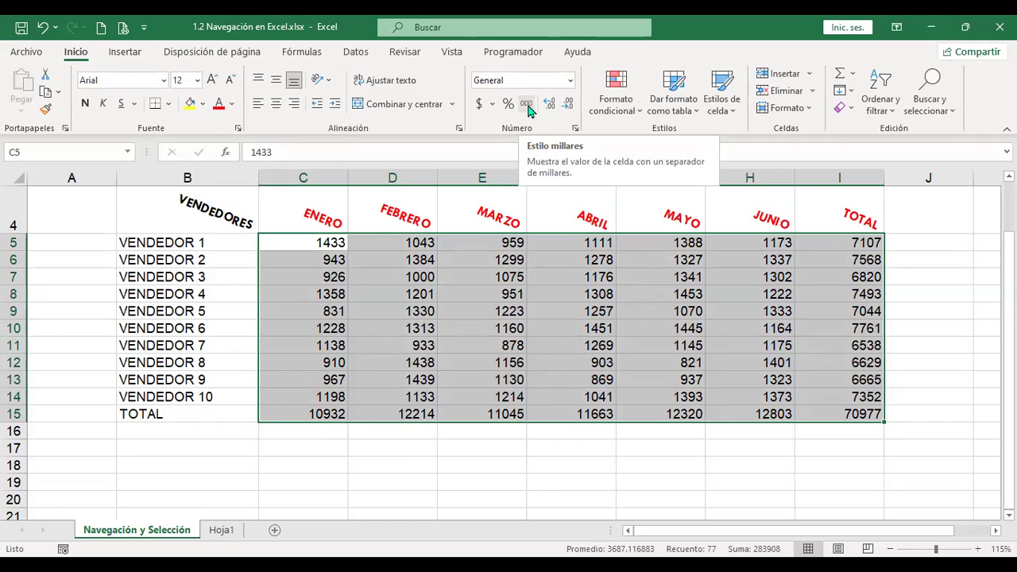
pyautogui.click(527, 104)
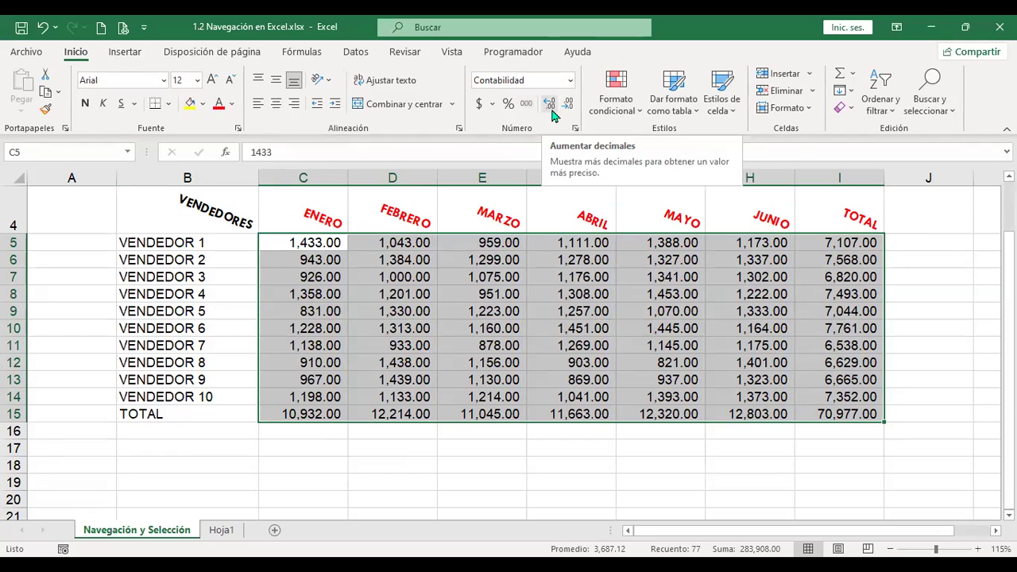
pyautogui.click(552, 109)
pyautogui.click(551, 108)
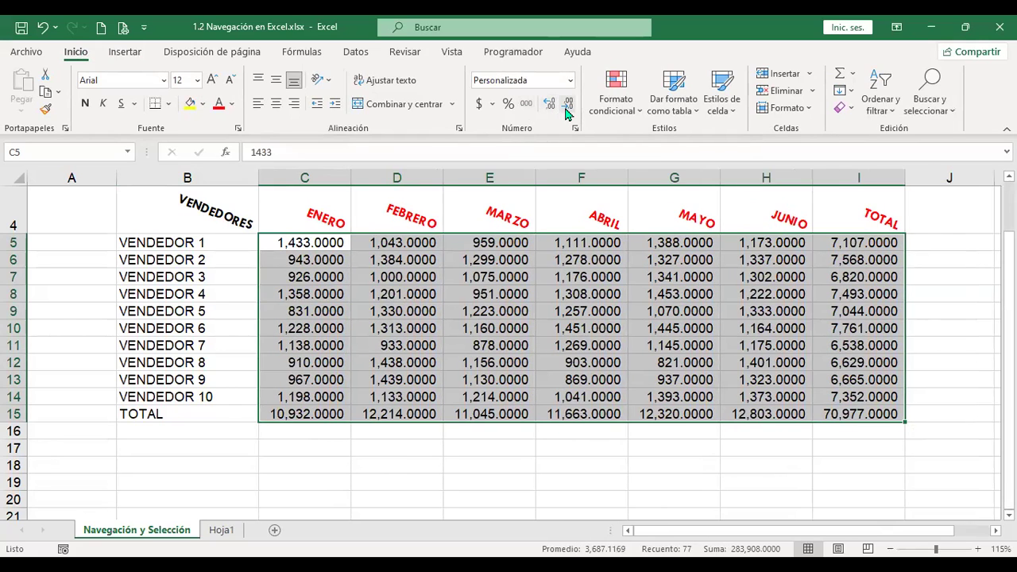
pyautogui.click(566, 107)
pyautogui.click(567, 106)
pyautogui.click(567, 107)
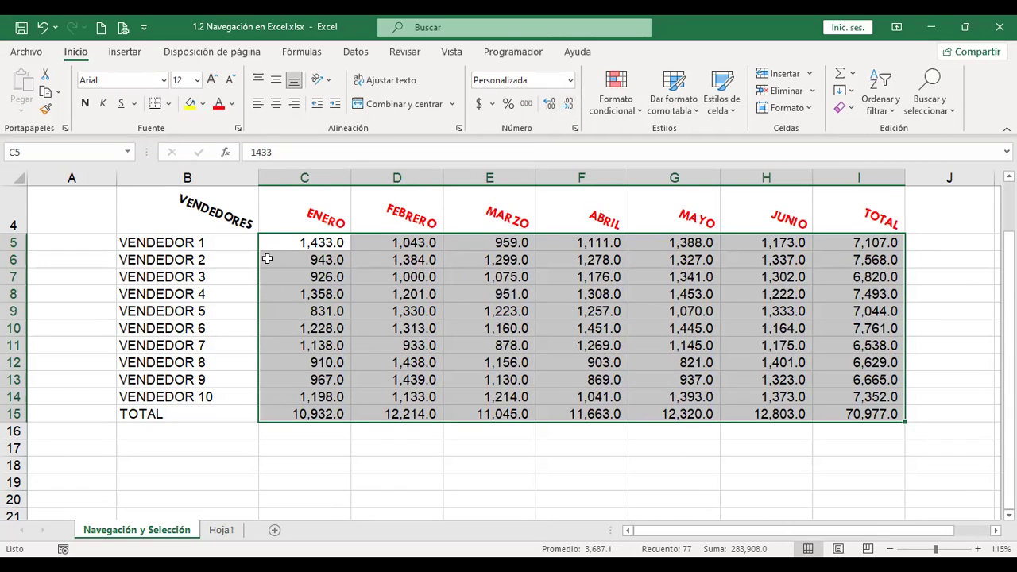
pyautogui.click(73, 211)
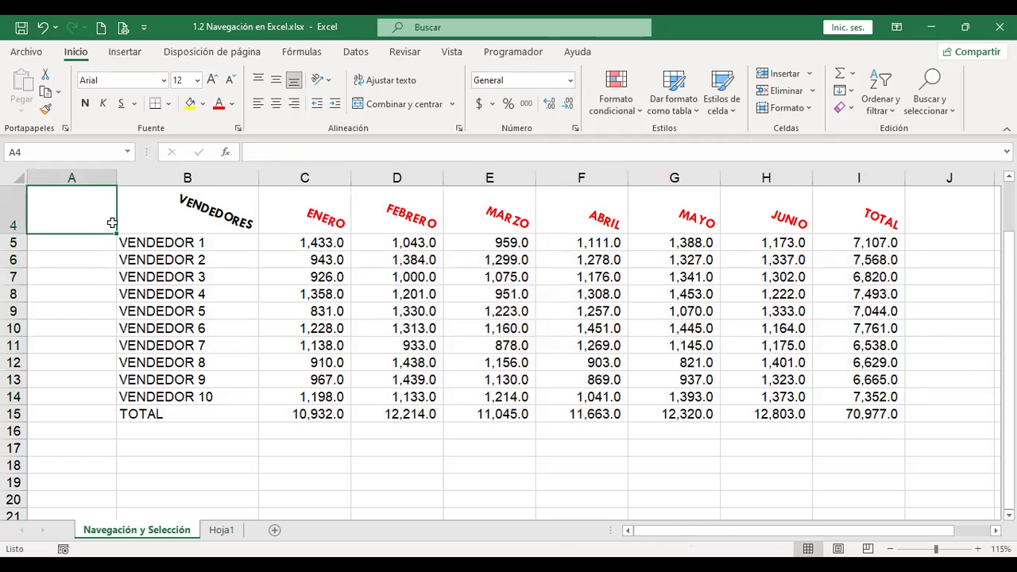
pyautogui.click(258, 103)
pyautogui.click(513, 110)
pyautogui.scroll(1, 560, 309)
pyautogui.click(362, 255)
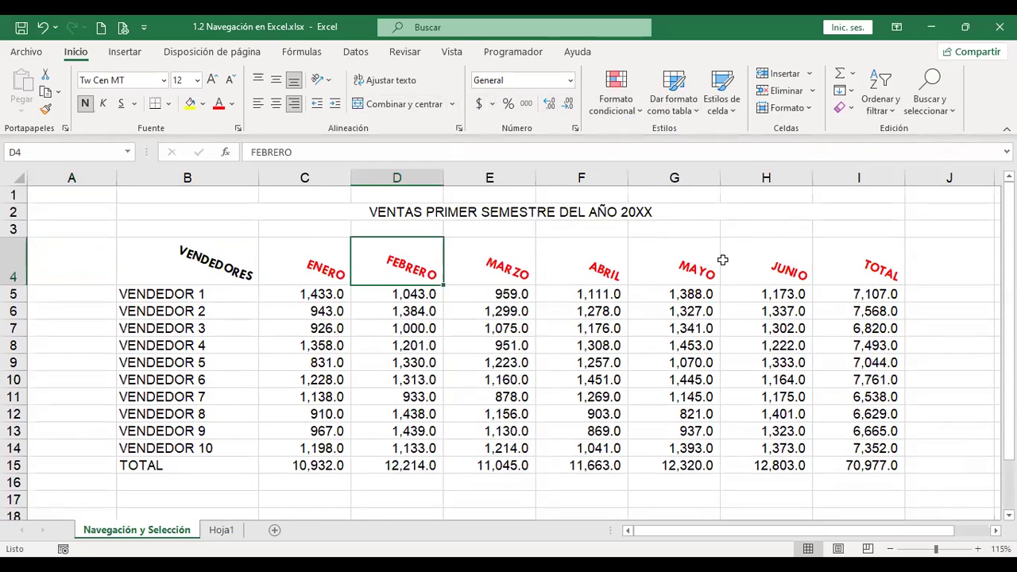
pyautogui.hotkey('ctrl', 't')
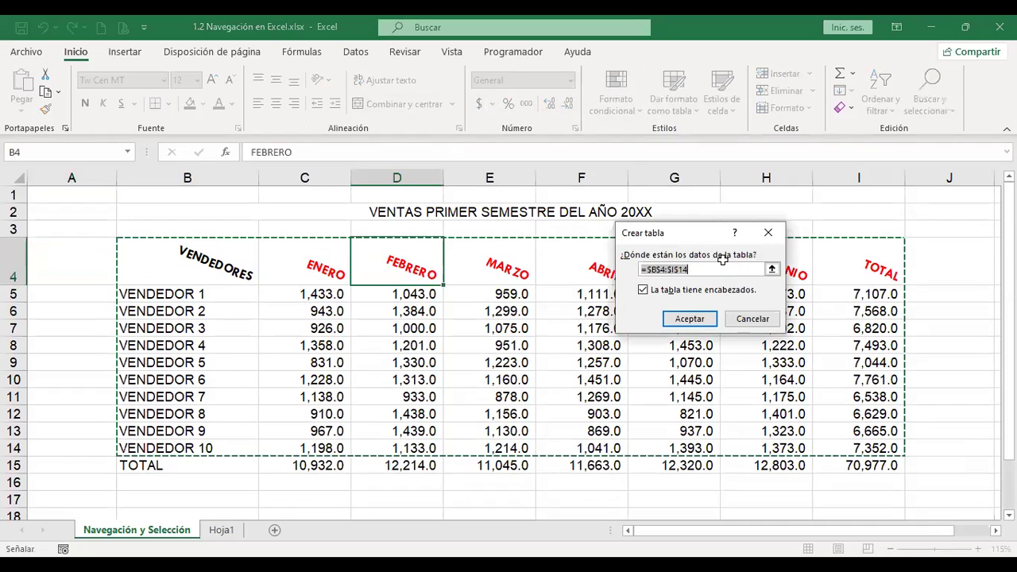
pyautogui.press('Escape')
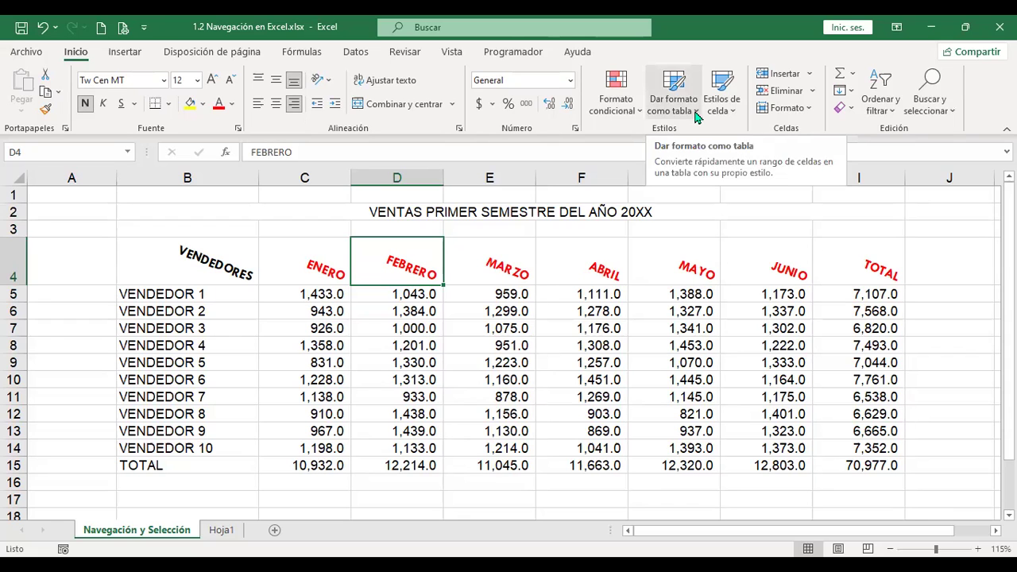
pyautogui.click(696, 117)
pyautogui.scroll(-2, 909, 429)
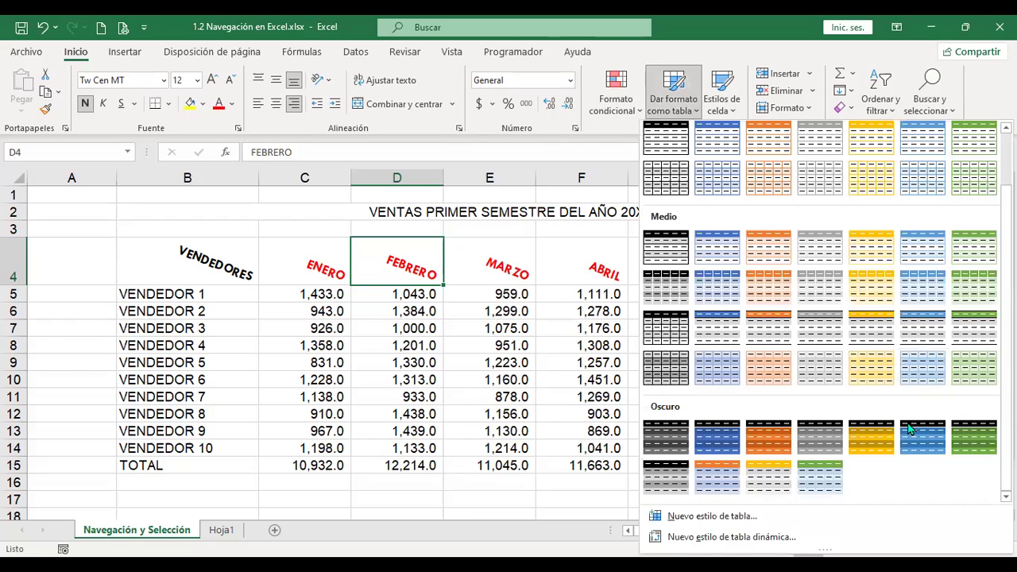
pyautogui.scroll(2, 909, 429)
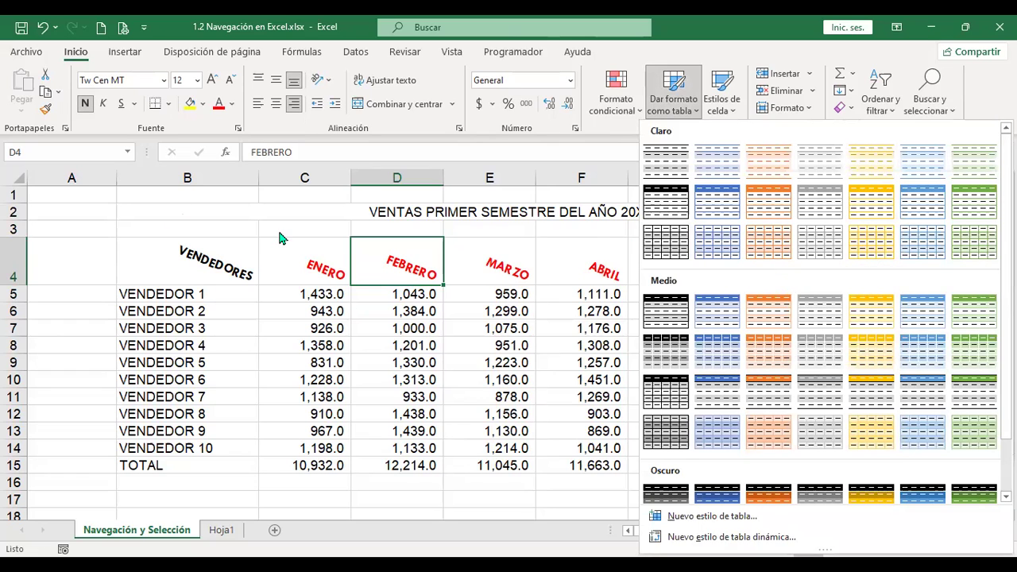
pyautogui.press('Escape')
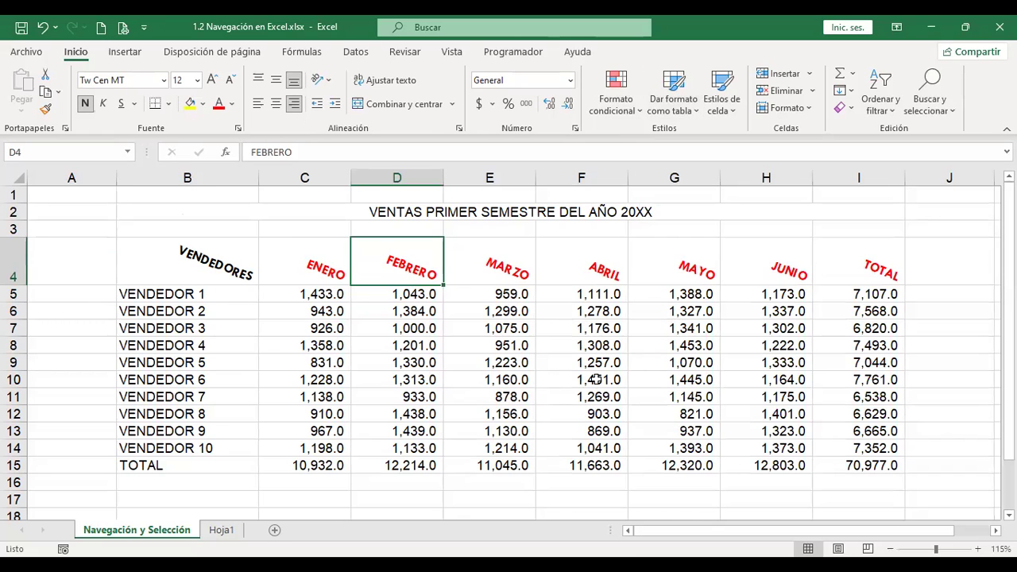
pyautogui.scroll(-2, 597, 382)
pyautogui.scroll(1, 597, 382)
pyautogui.scroll(1, 597, 382)
pyautogui.click(234, 316)
pyautogui.click(616, 367)
pyautogui.click(796, 376)
pyautogui.click(878, 376)
pyautogui.click(965, 282)
pyautogui.click(82, 196)
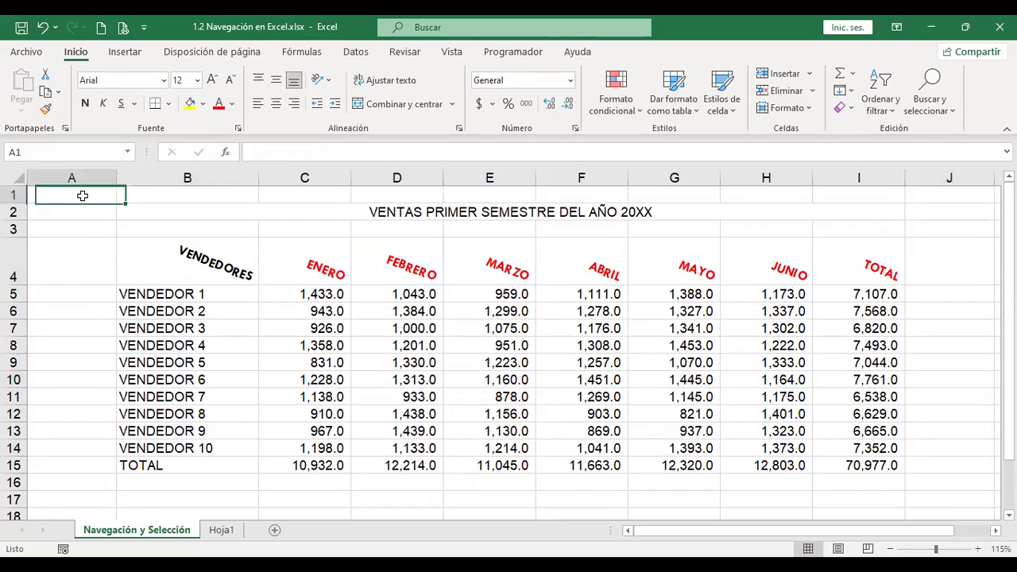
pyautogui.click(184, 323)
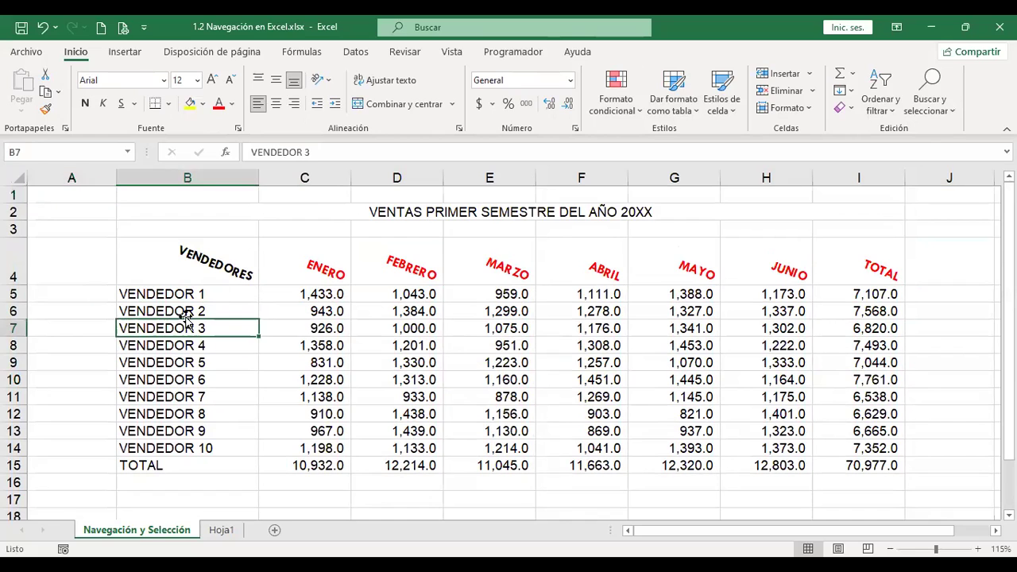
pyautogui.click(429, 311)
pyautogui.click(509, 315)
pyautogui.click(618, 330)
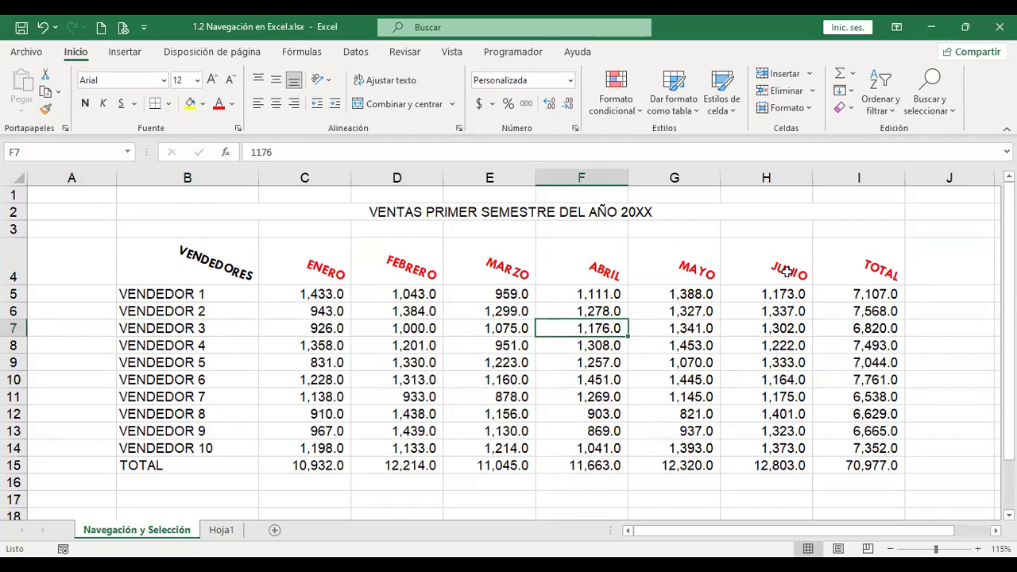
# Step: Convert range =$B$4:$I$14 into a table with headers using Ctrl+T
pyautogui.hotkey('ctrl', 't')
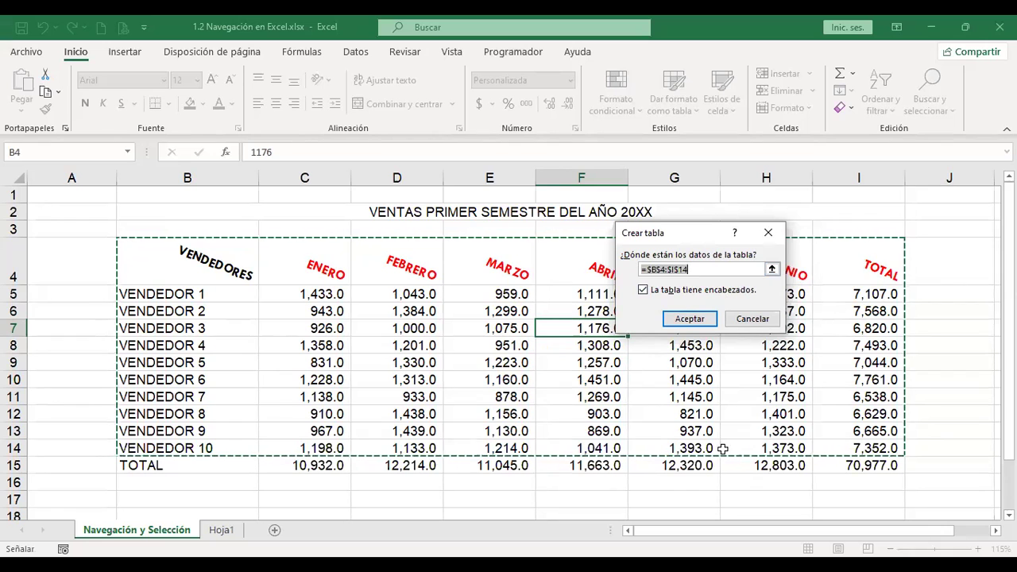
pyautogui.moveTo(1009, 357); pyautogui.dragTo(1009, 371)
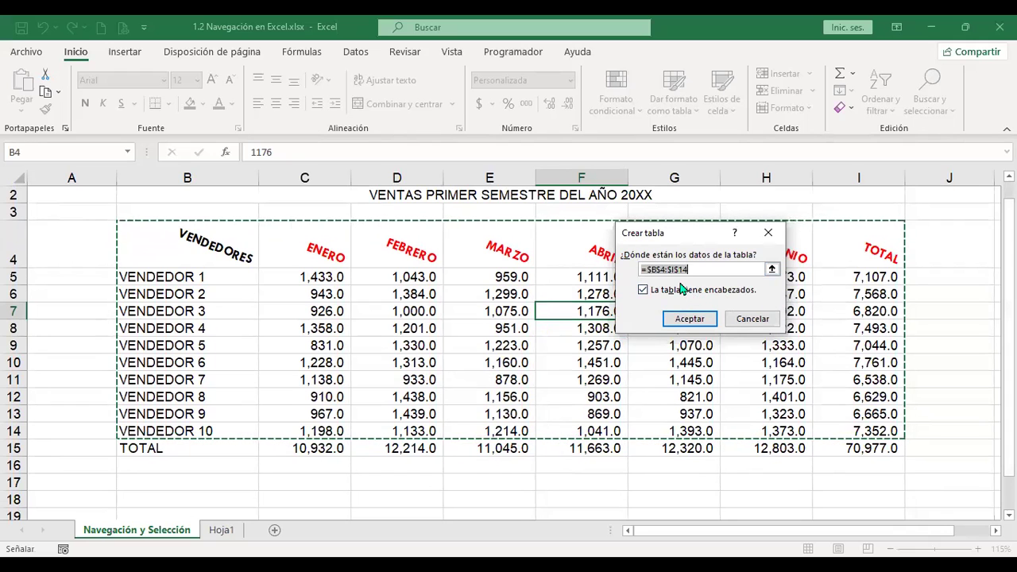
pyautogui.moveTo(673, 270); pyautogui.dragTo(645, 270)
pyautogui.click(694, 269)
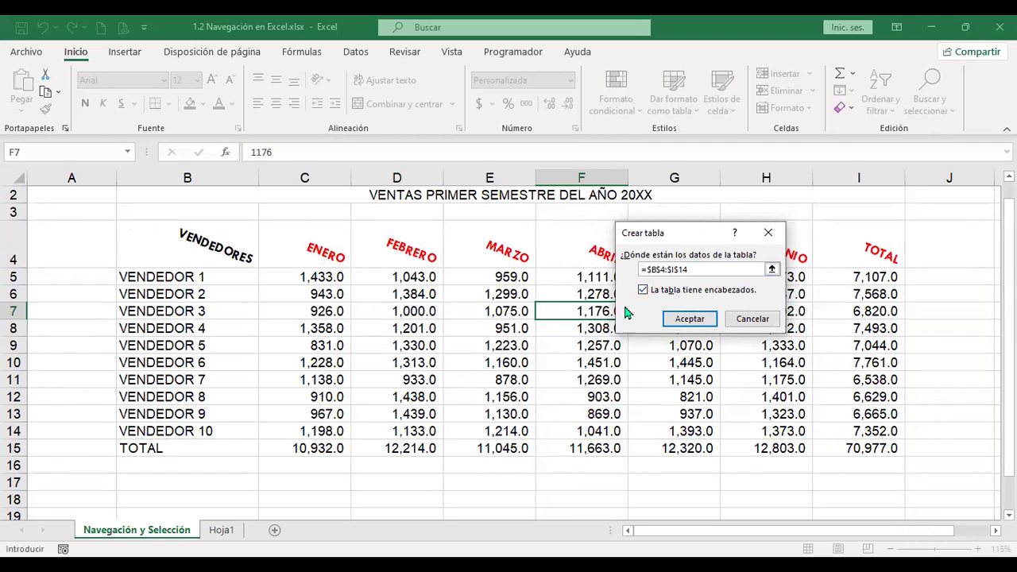
pyautogui.click(689, 321)
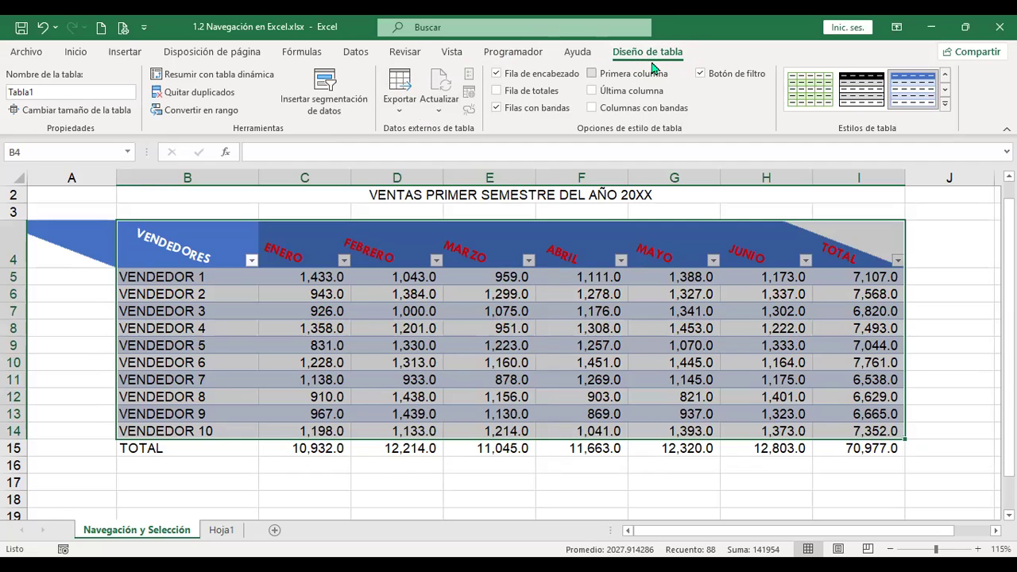
pyautogui.click(82, 337)
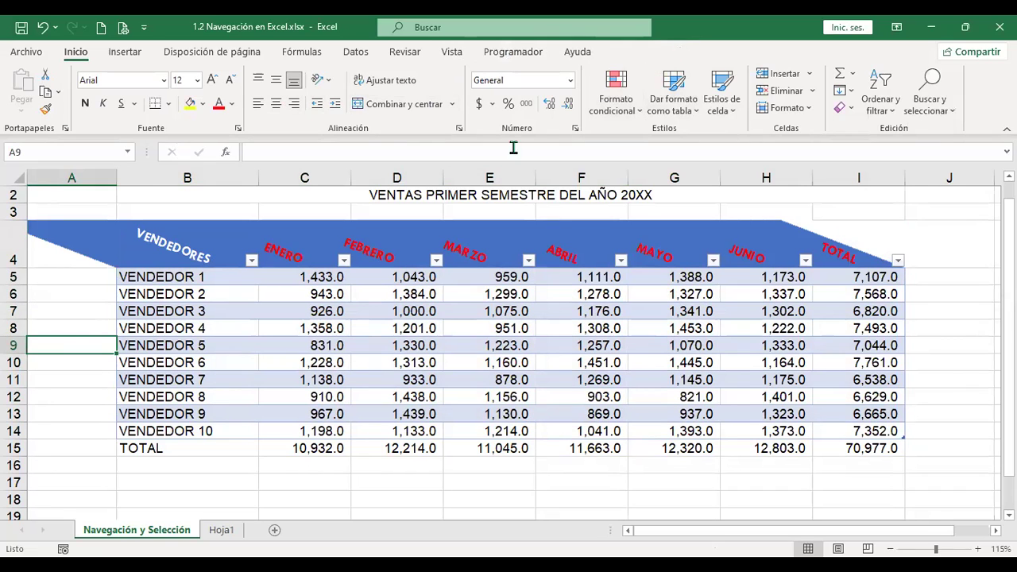
pyautogui.click(409, 328)
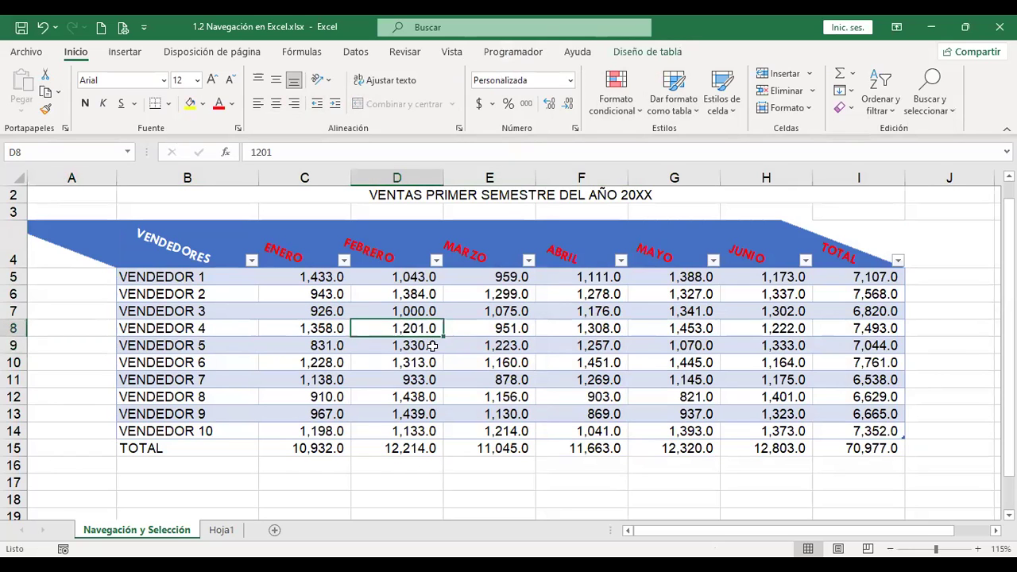
pyautogui.click(647, 53)
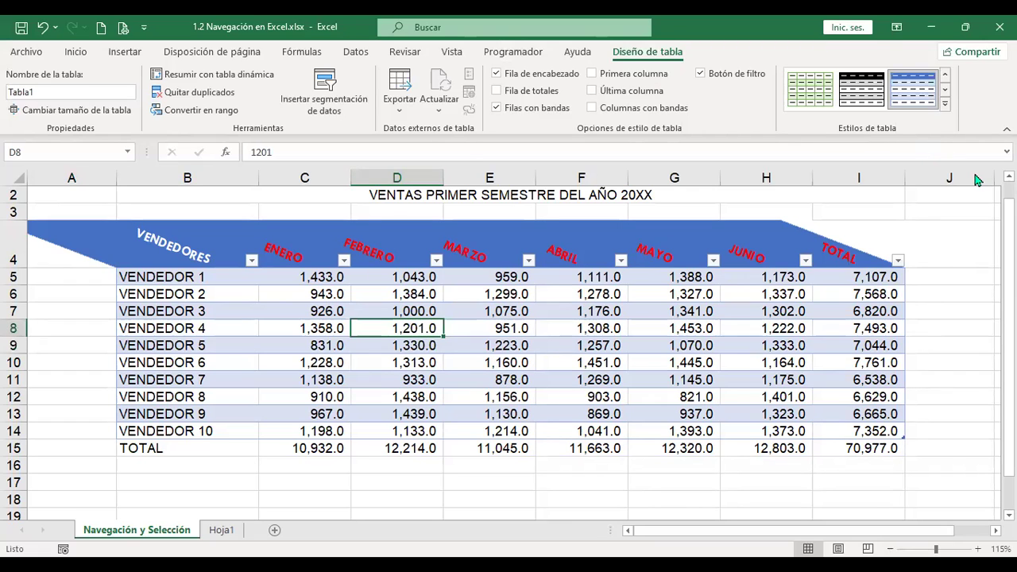
pyautogui.click(944, 104)
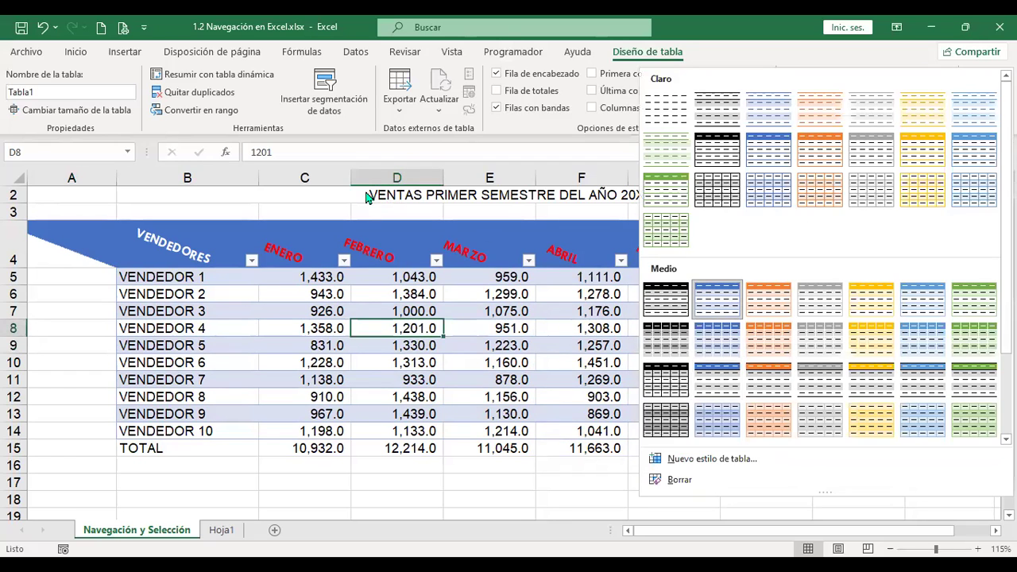
pyautogui.click(368, 197)
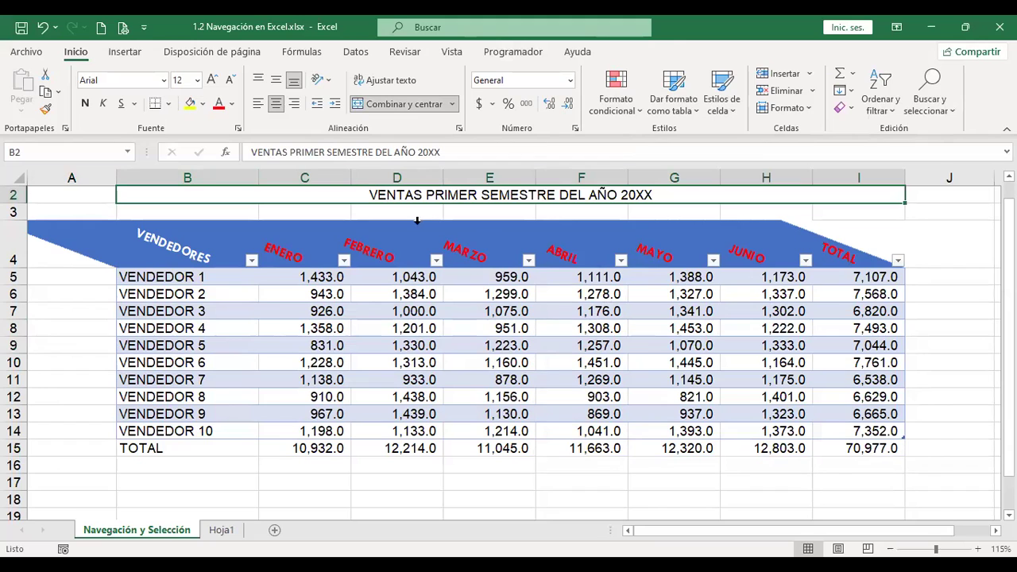
pyautogui.click(501, 310)
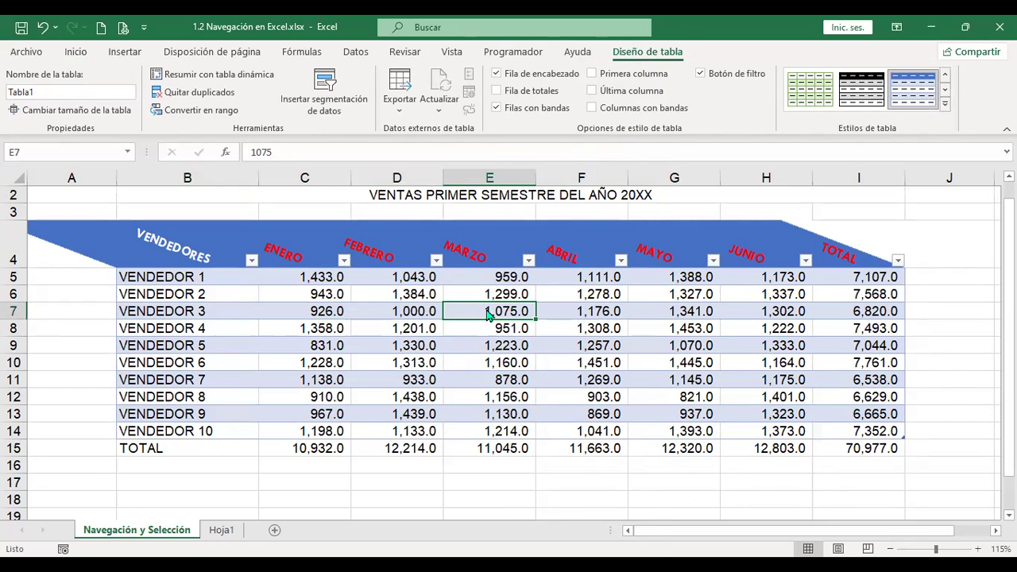
pyautogui.rightClick(488, 315)
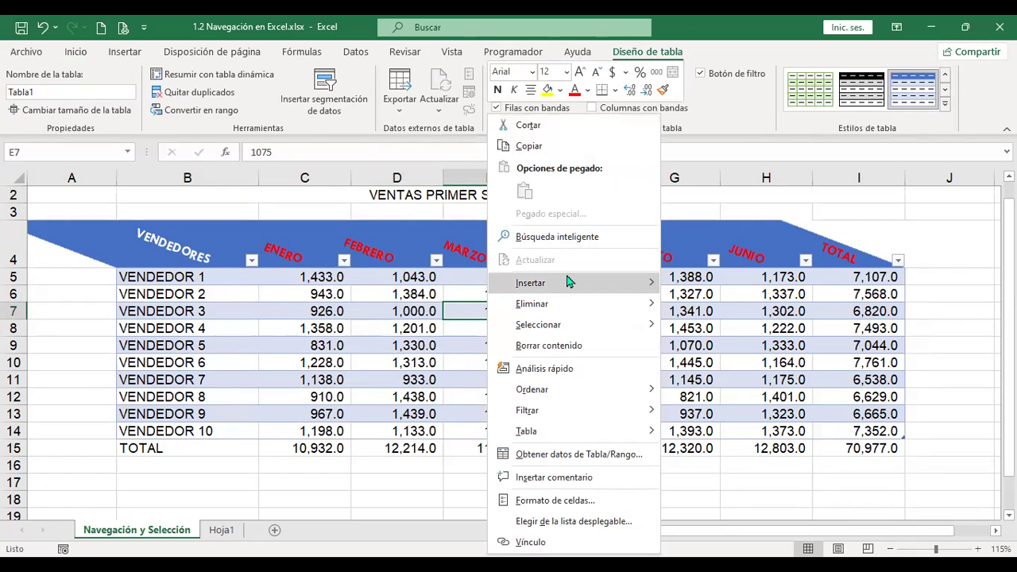
pyautogui.moveTo(530, 283)
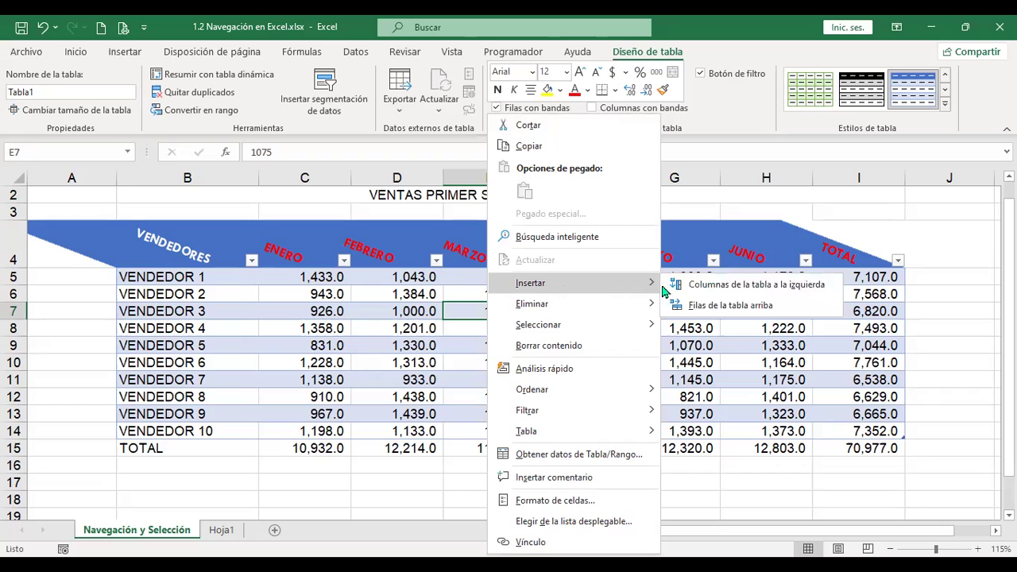
pyautogui.click(728, 290)
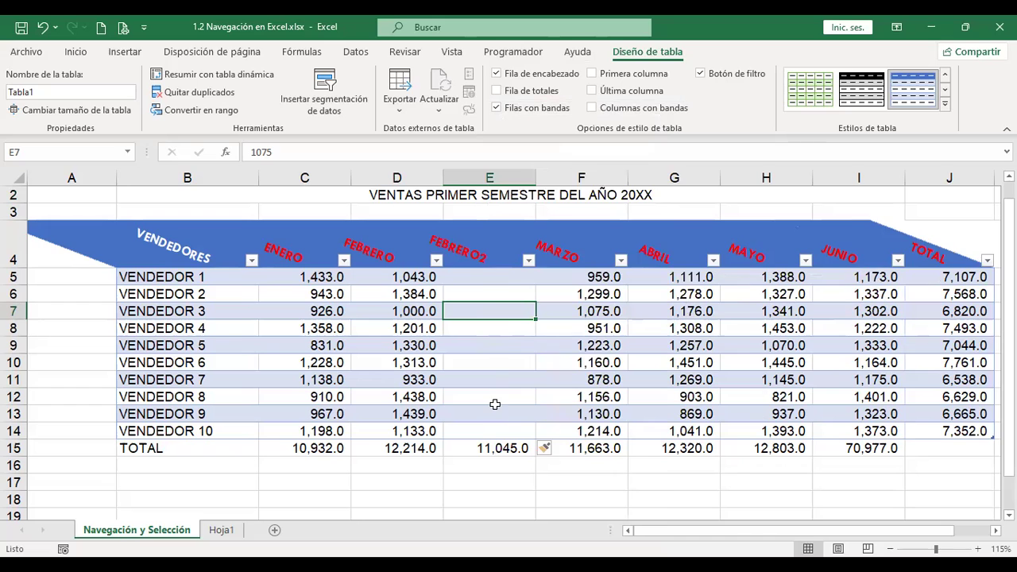
pyautogui.hotkey('ctrl', 'z')
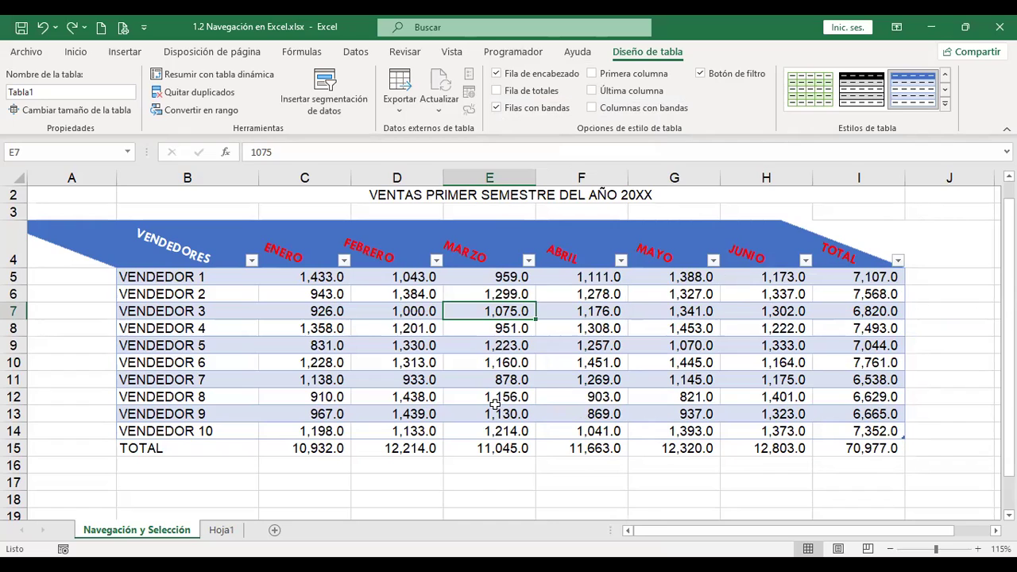
pyautogui.rightClick(512, 310)
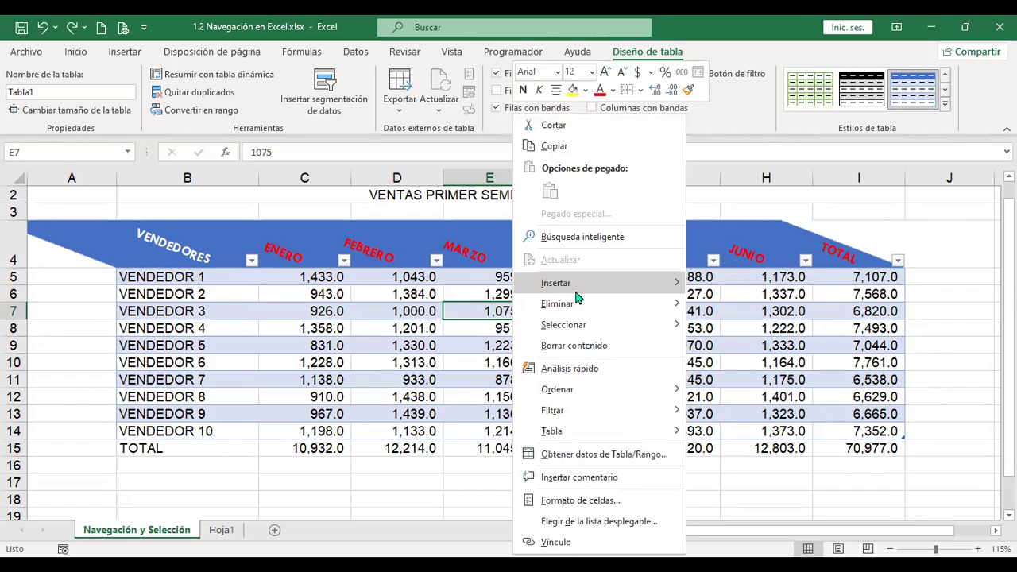
pyautogui.moveTo(556, 283)
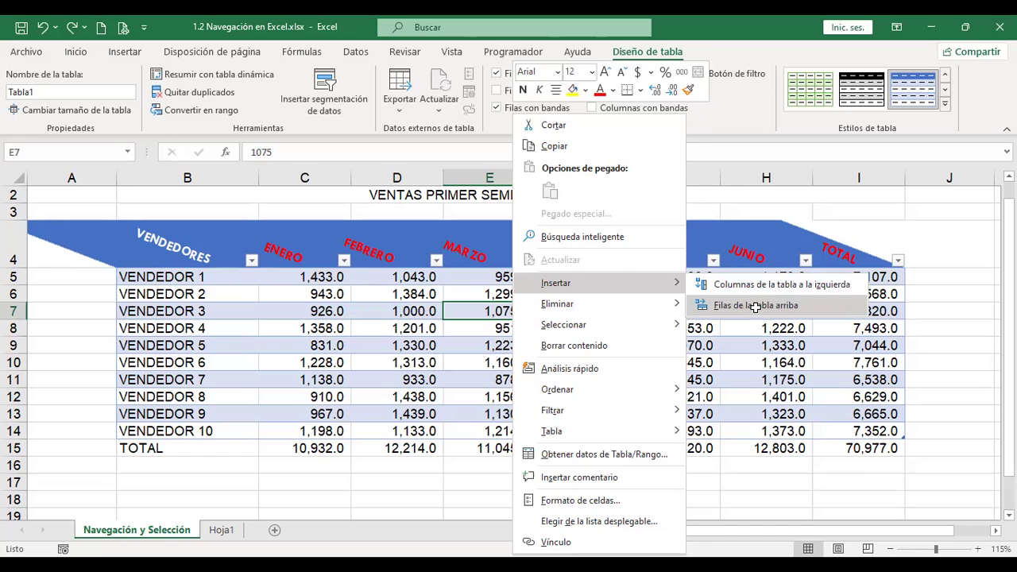
pyautogui.click(756, 306)
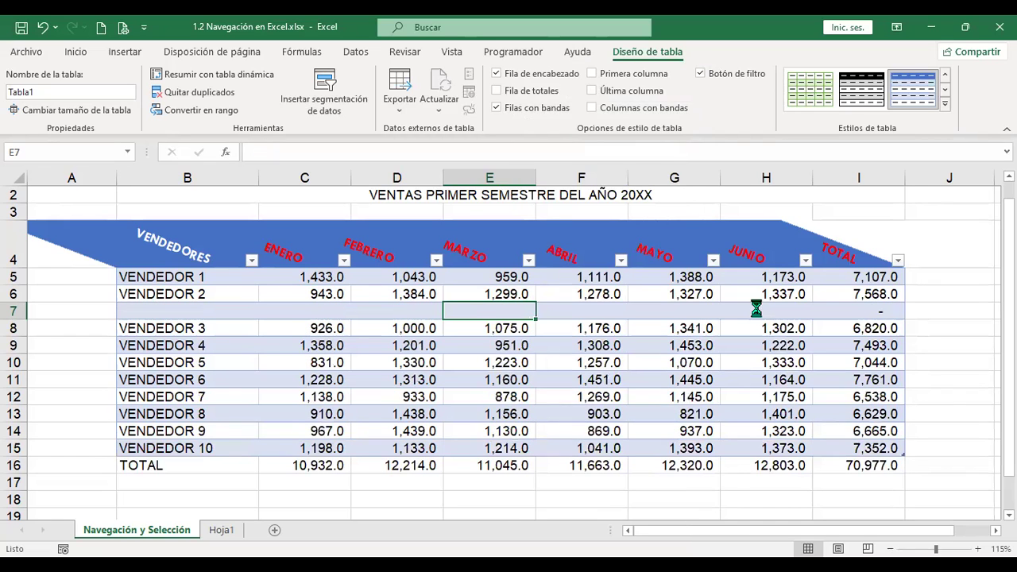
pyautogui.hotkey('ctrl', 'z')
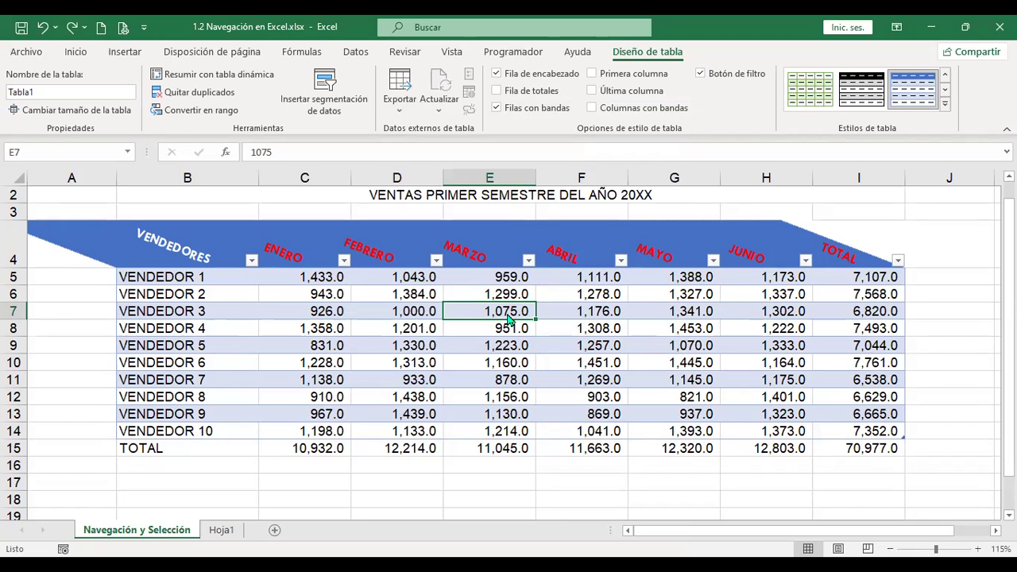
# Step: Start inserting cells at B19, then cancel the Insertar dialog, leaving the table unchanged
pyautogui.hotkey('shift', 'F10')
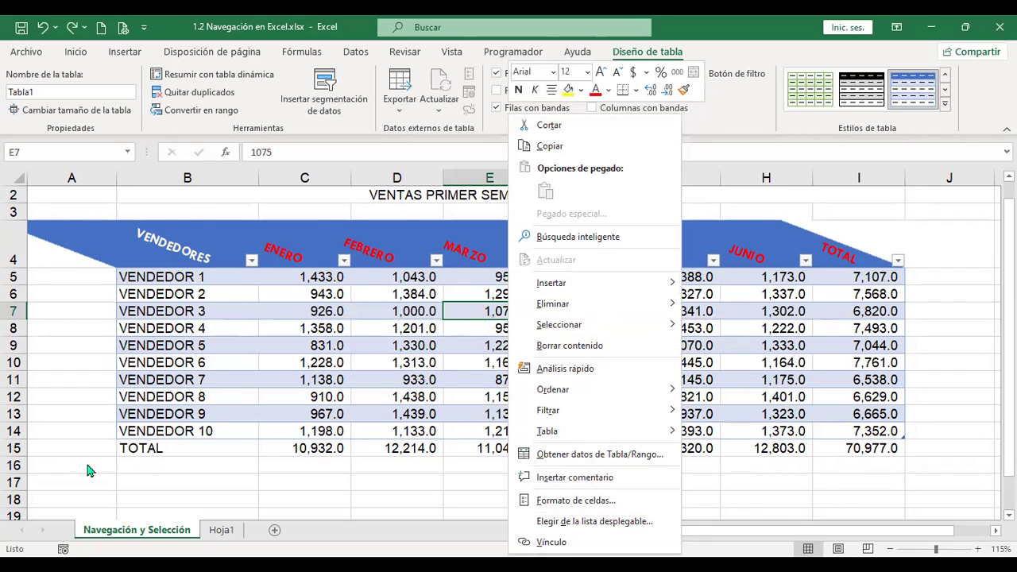
pyautogui.scroll(-1, 90, 470)
pyautogui.click(142, 432)
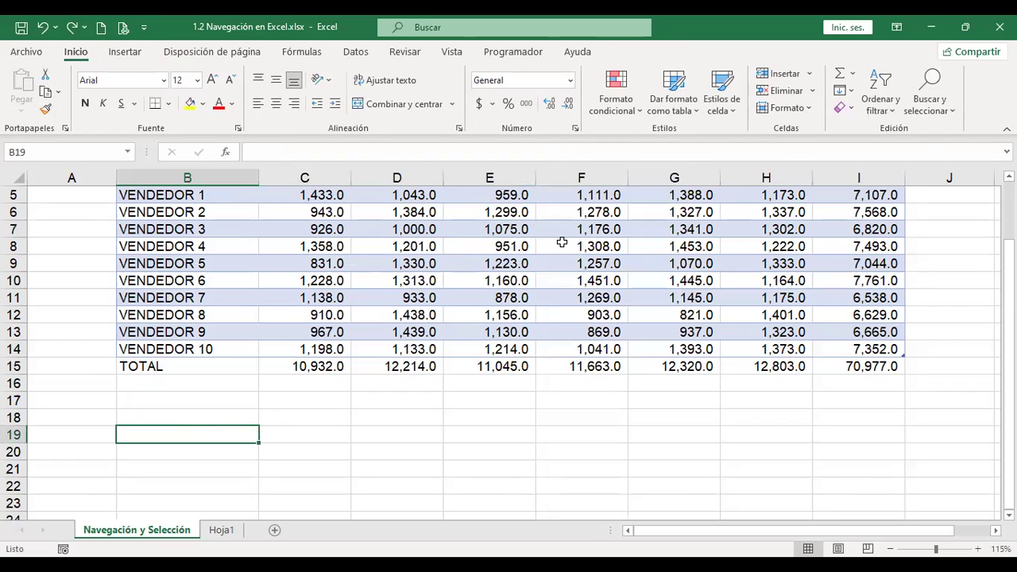
pyautogui.rightClick(196, 437)
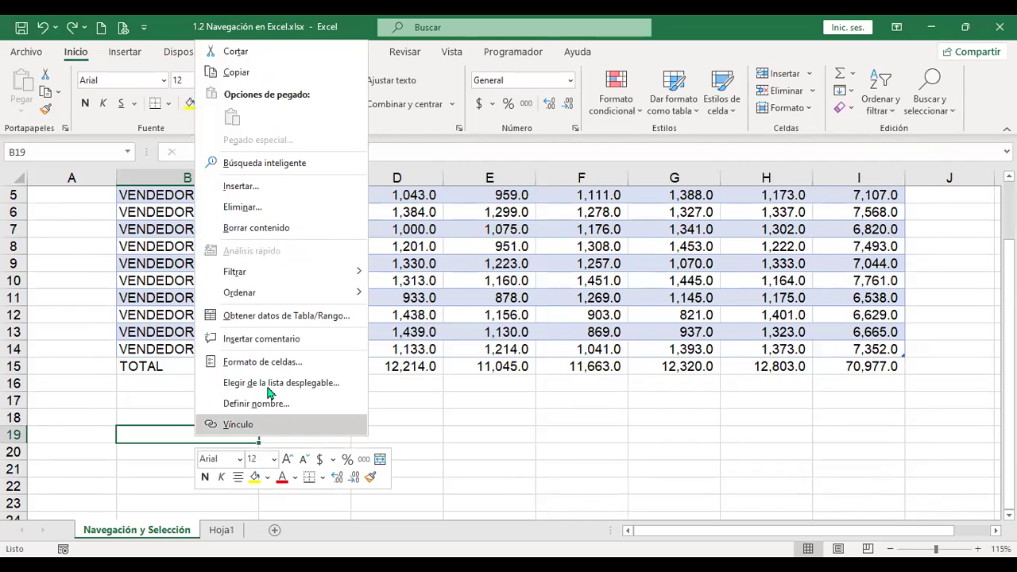
pyautogui.click(308, 193)
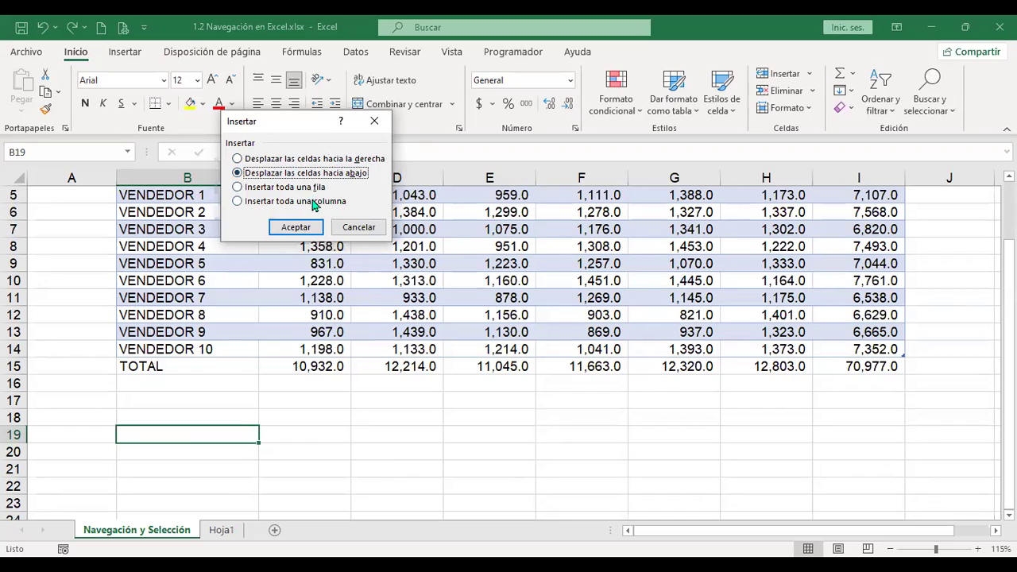
pyautogui.click(346, 228)
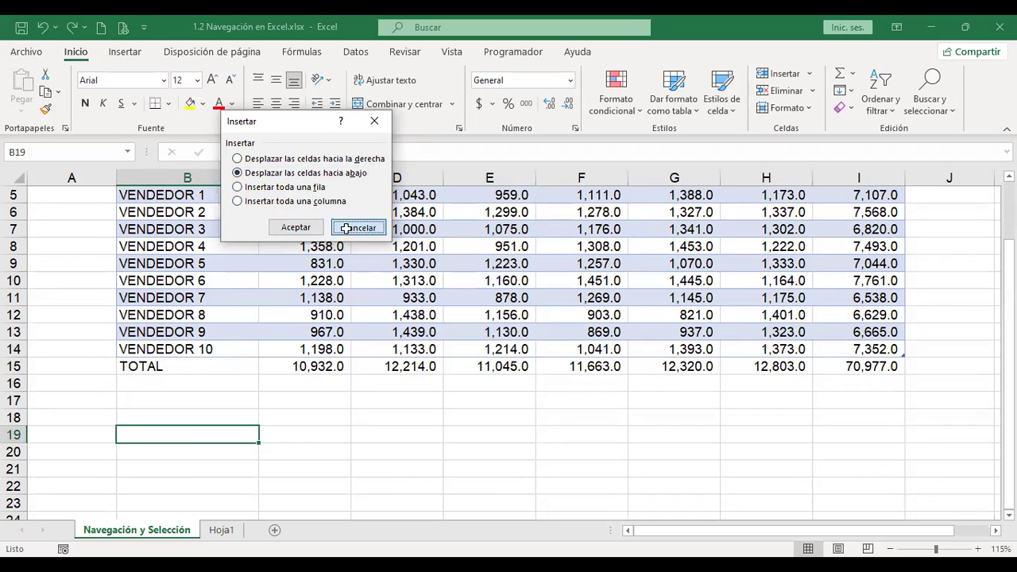
pyautogui.click(209, 263)
pyautogui.scroll(2, 422, 300)
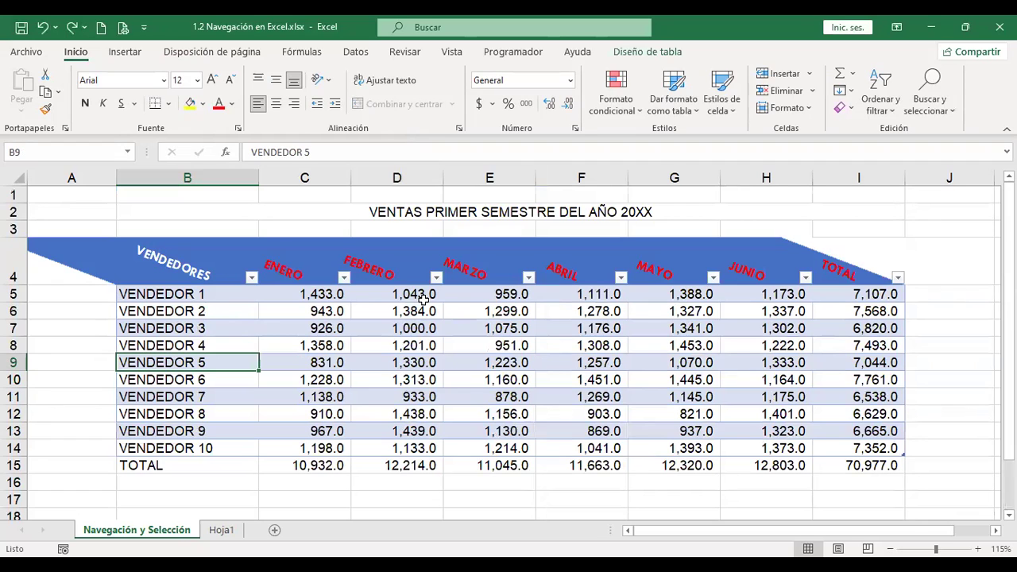
pyautogui.hotkey('ctrl', '+')
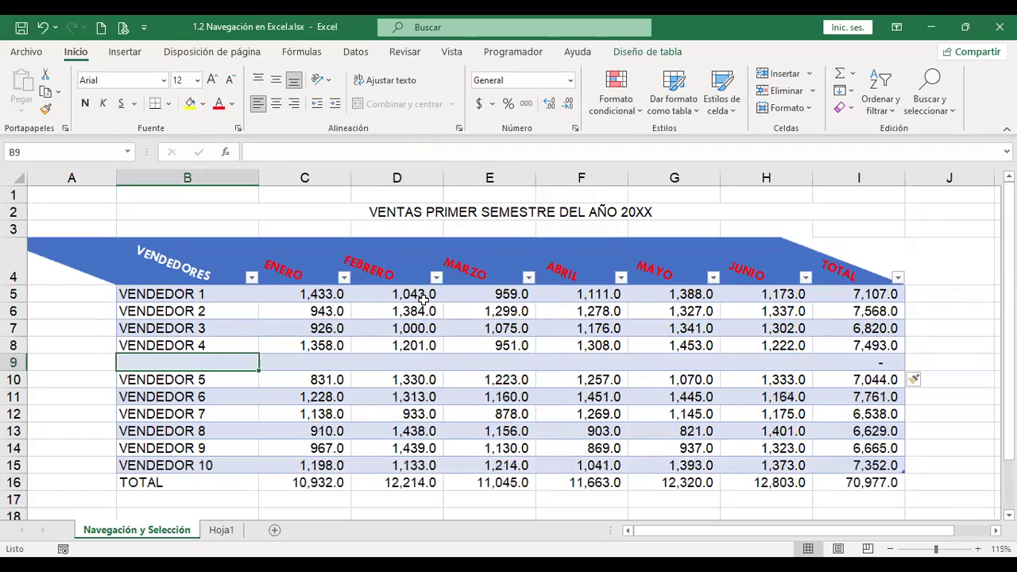
pyautogui.hotkey('ctrl', 'z')
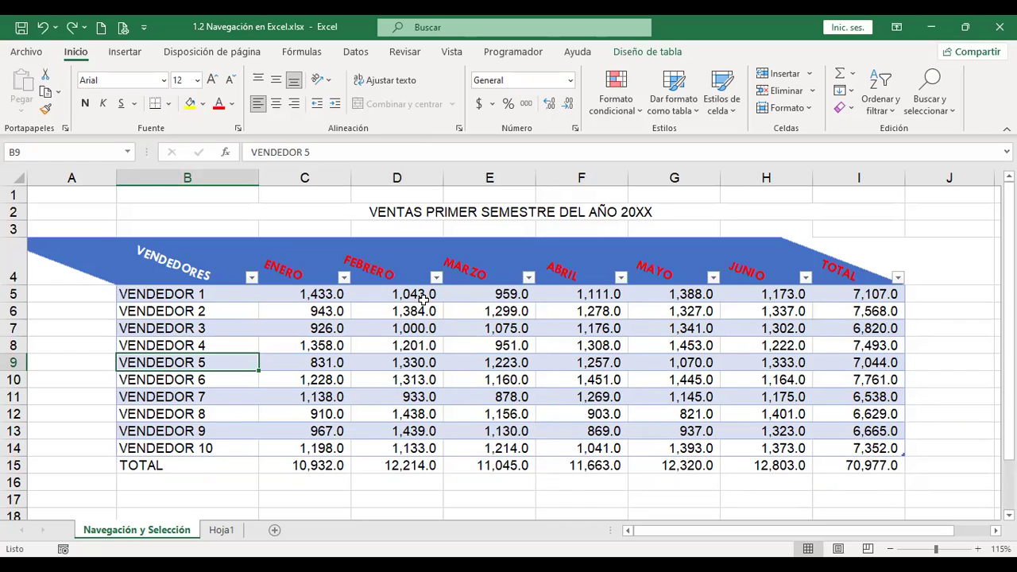
pyautogui.press('Right')
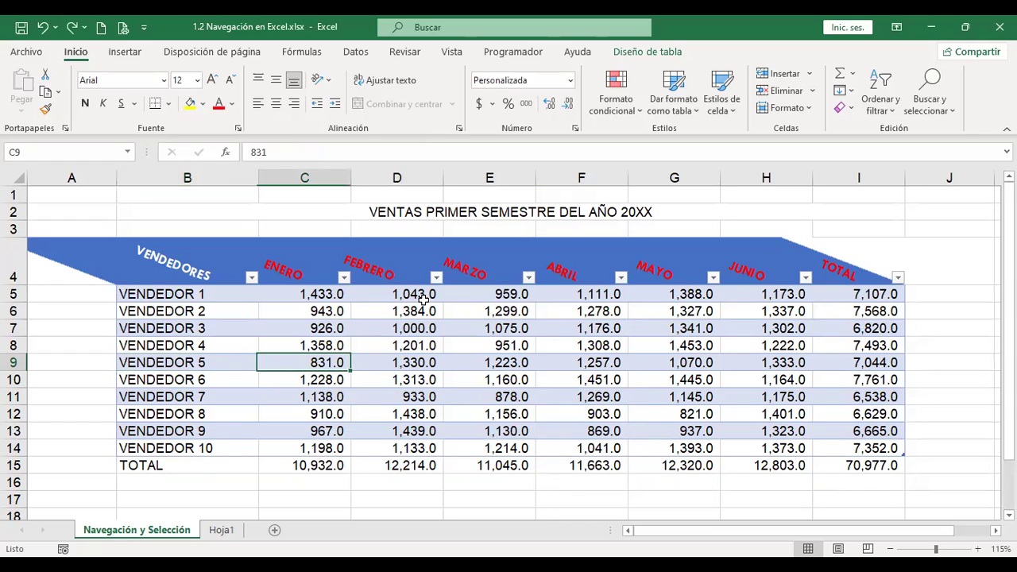
pyautogui.press('Left')
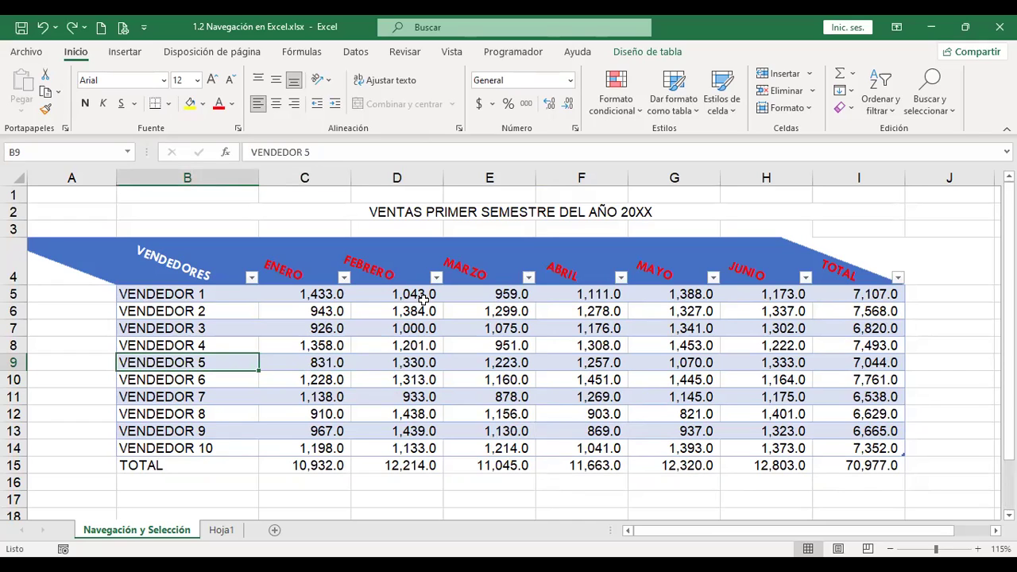
pyautogui.hotkey('ctrl', '+')
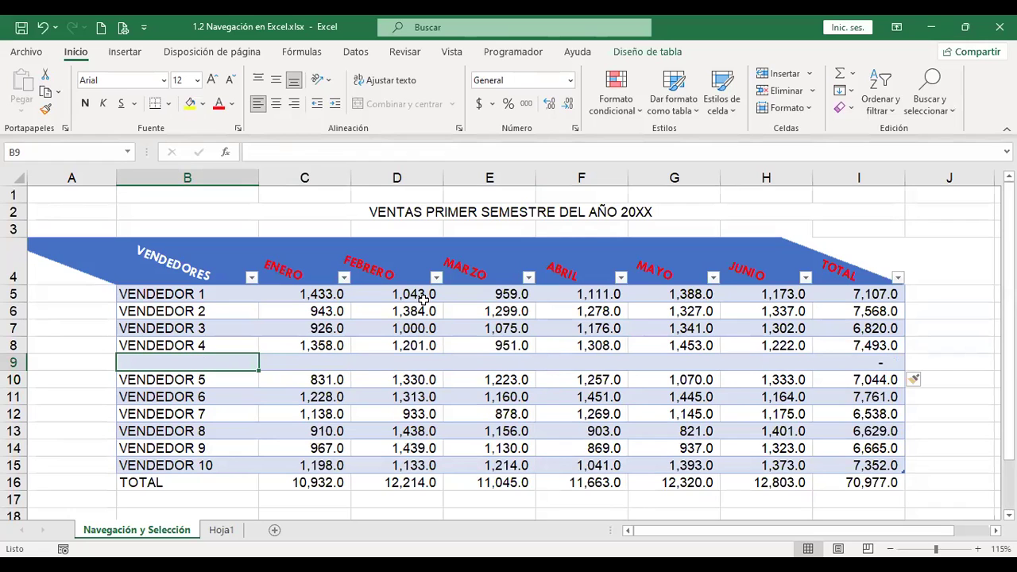
pyautogui.hotkey('ctrl', '+')
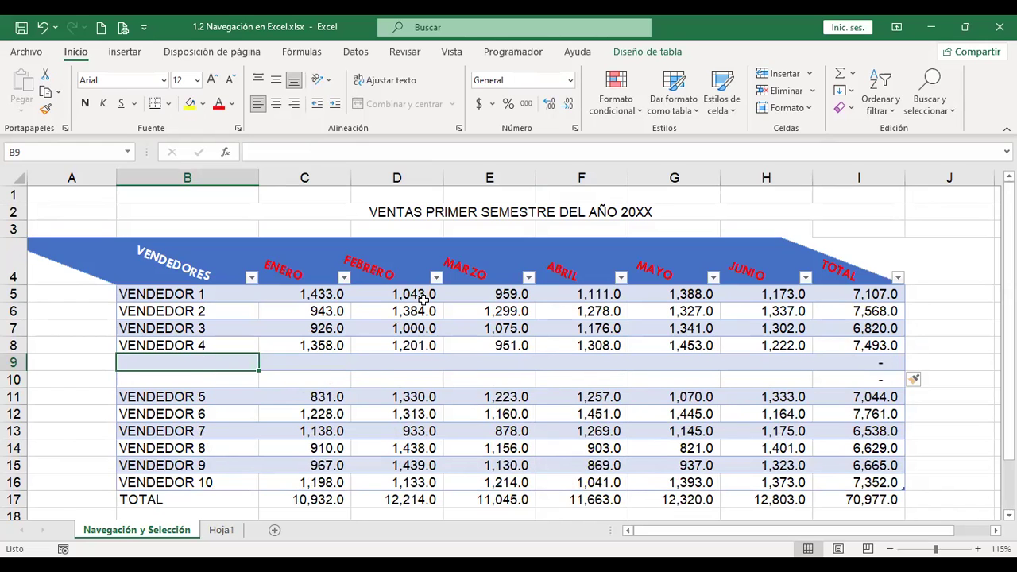
pyautogui.hotkey('ctrl', '-')
pyautogui.hotkey('ctrl', '-')
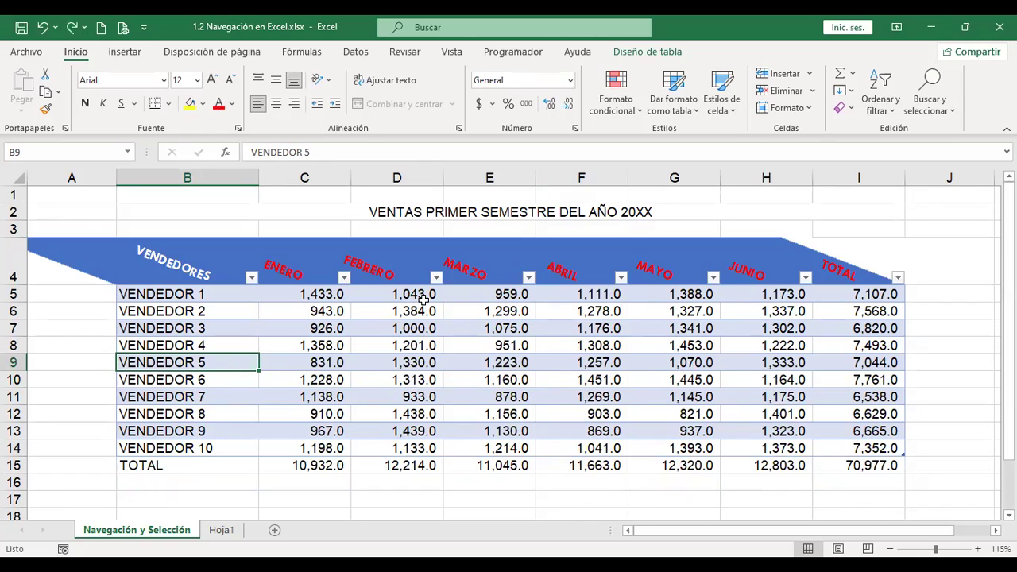
pyautogui.hotkey('ctrl', 'space')
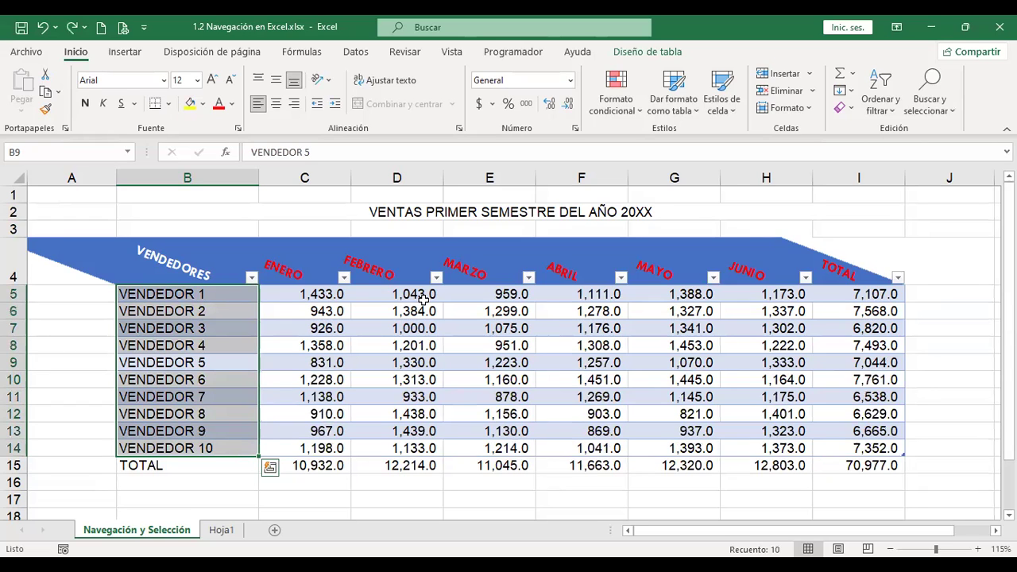
pyautogui.press('Up')
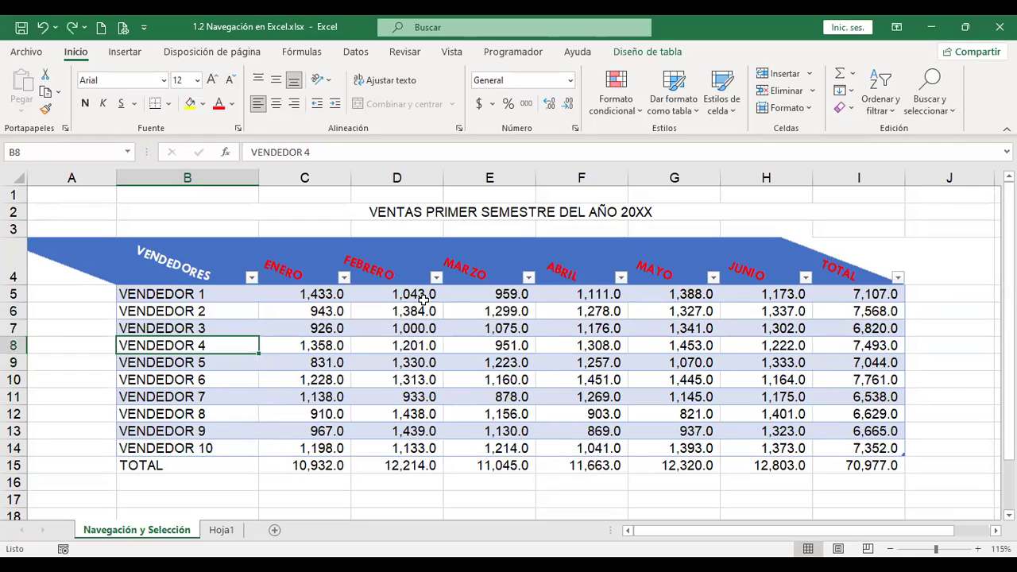
pyautogui.hotkey('ctrl', 'Home')
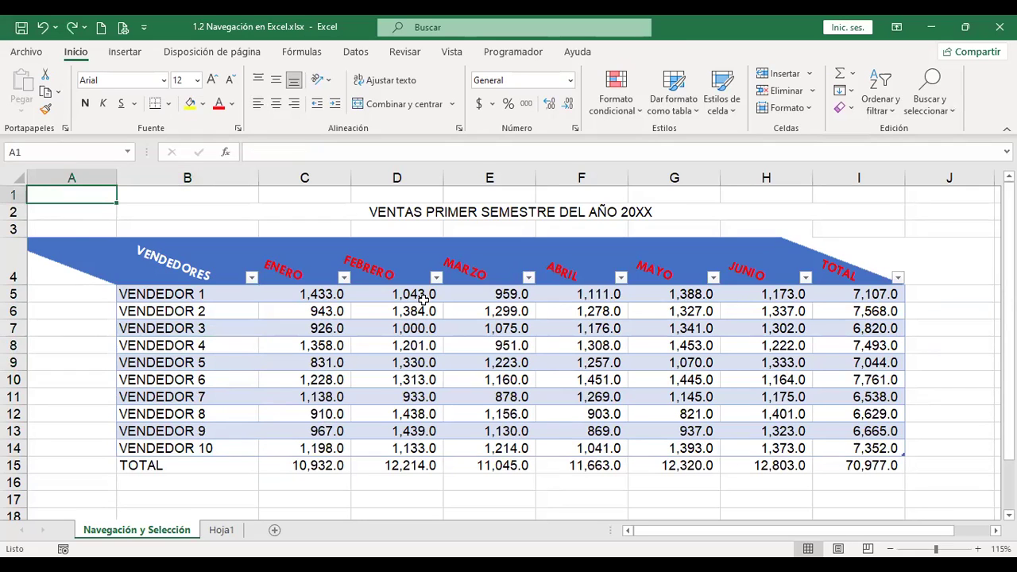
pyautogui.hotkey('ctrl', 'space')
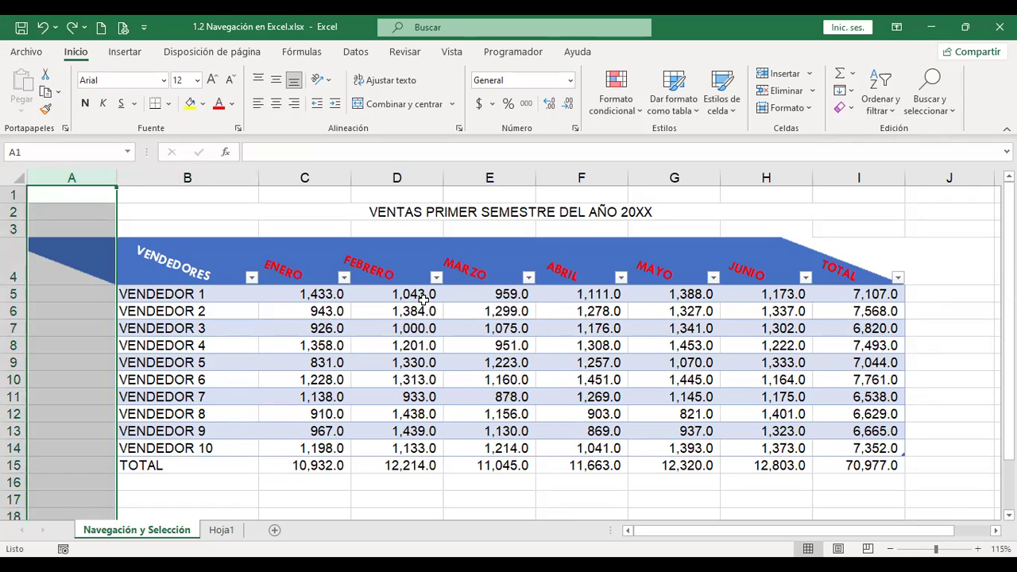
pyautogui.press('Right')
pyautogui.press('Down')
pyautogui.press('Right')
pyautogui.press('Right')
pyautogui.press('Down')
pyautogui.press('Down')
pyautogui.press('Down')
pyautogui.press('Down')
pyautogui.press('Right')
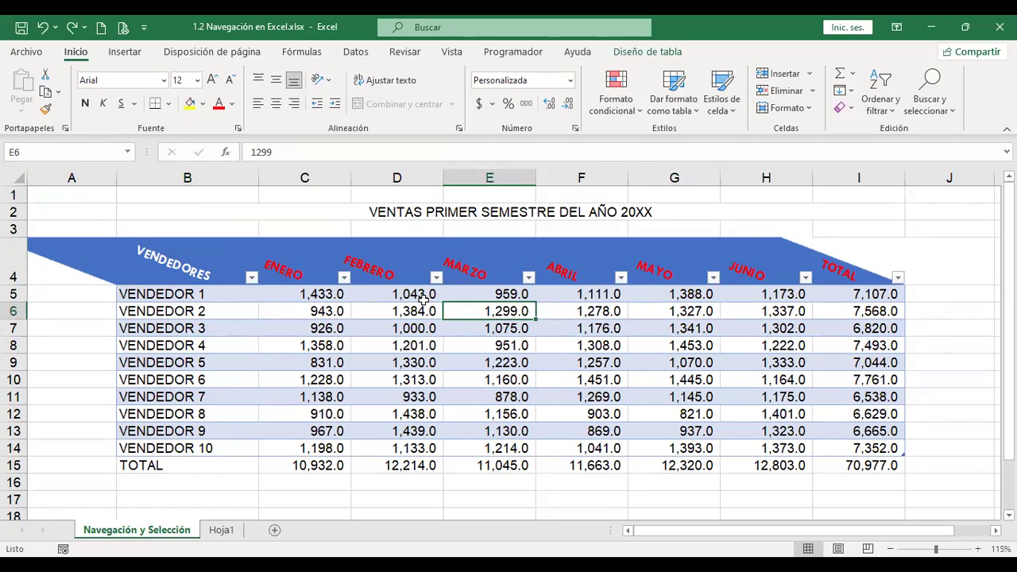
pyautogui.hotkey('ctrl', 'space')
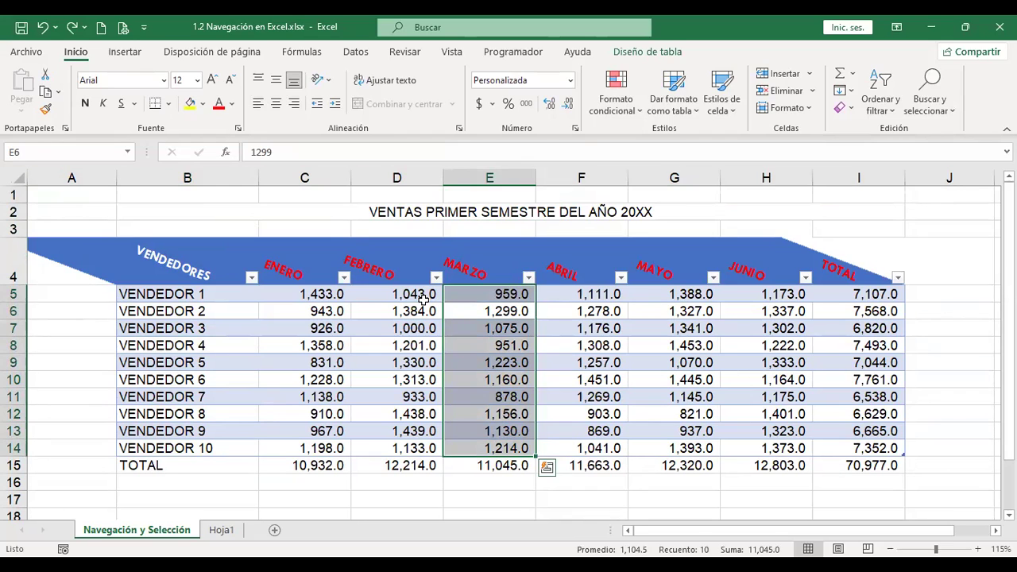
pyautogui.press('Right')
pyautogui.press('Right')
pyautogui.press('Right')
pyautogui.press('Right')
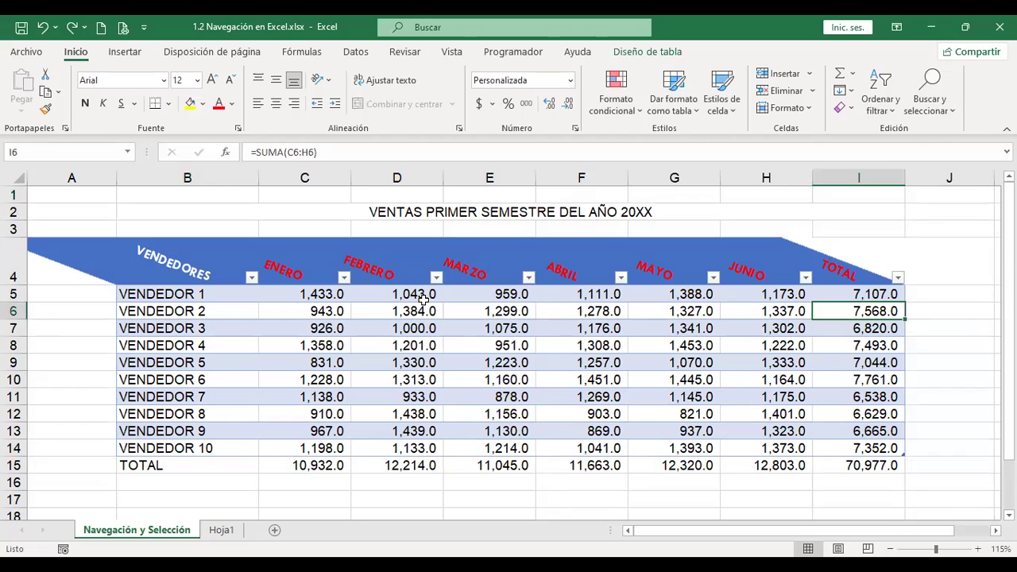
pyautogui.hotkey('ctrl', 'space')
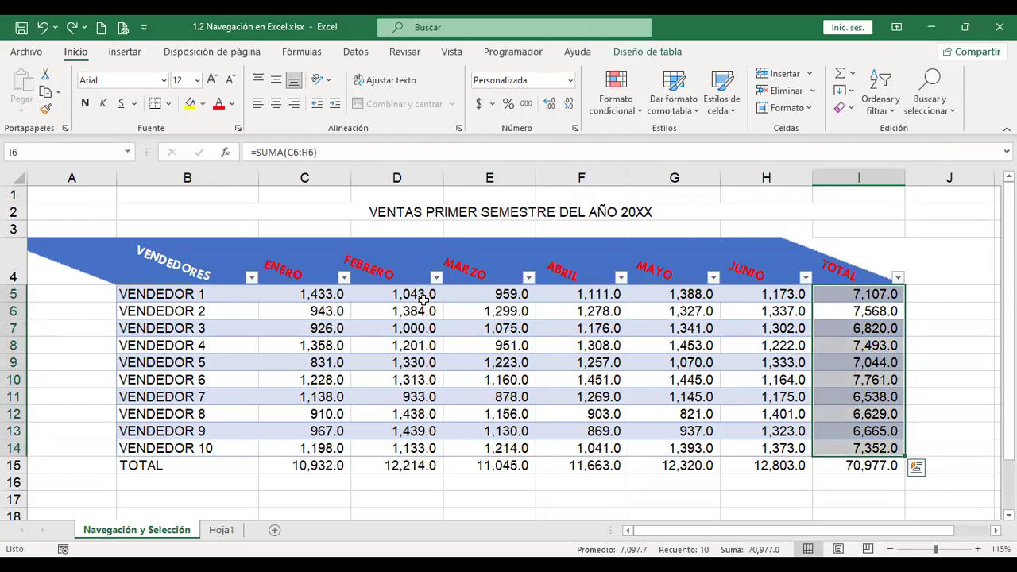
pyautogui.press('Right')
pyautogui.press('Right')
pyautogui.press('Right')
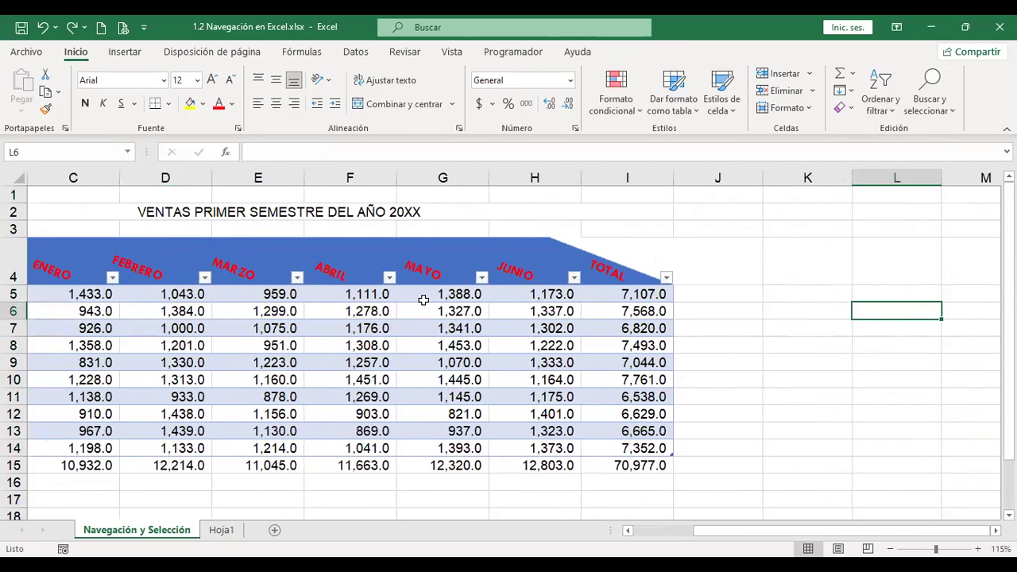
pyautogui.hotkey('ctrl', 'space')
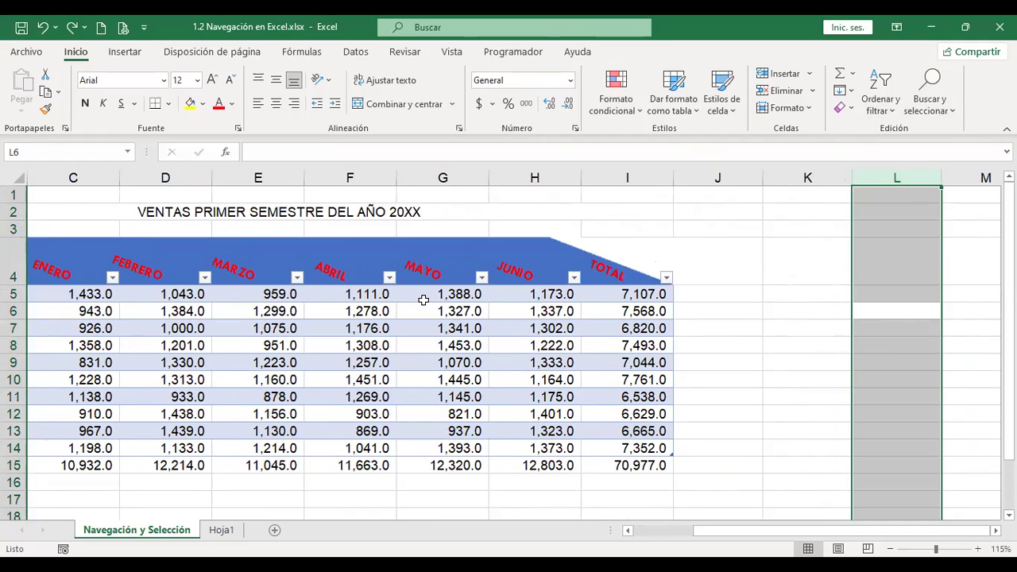
pyautogui.hotkey('ctrl', 'Home')
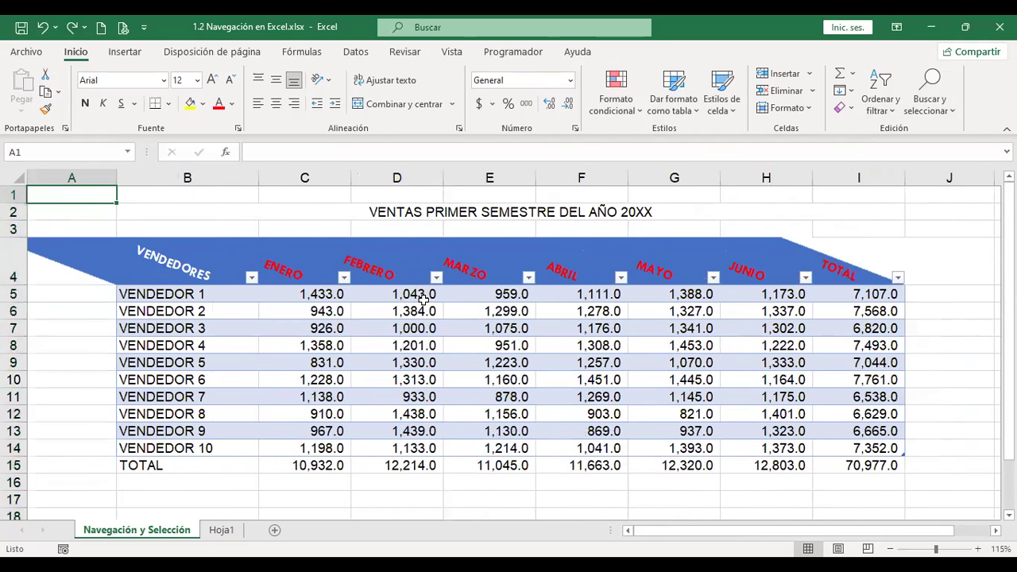
pyautogui.hotkey('ctrl', 'e')
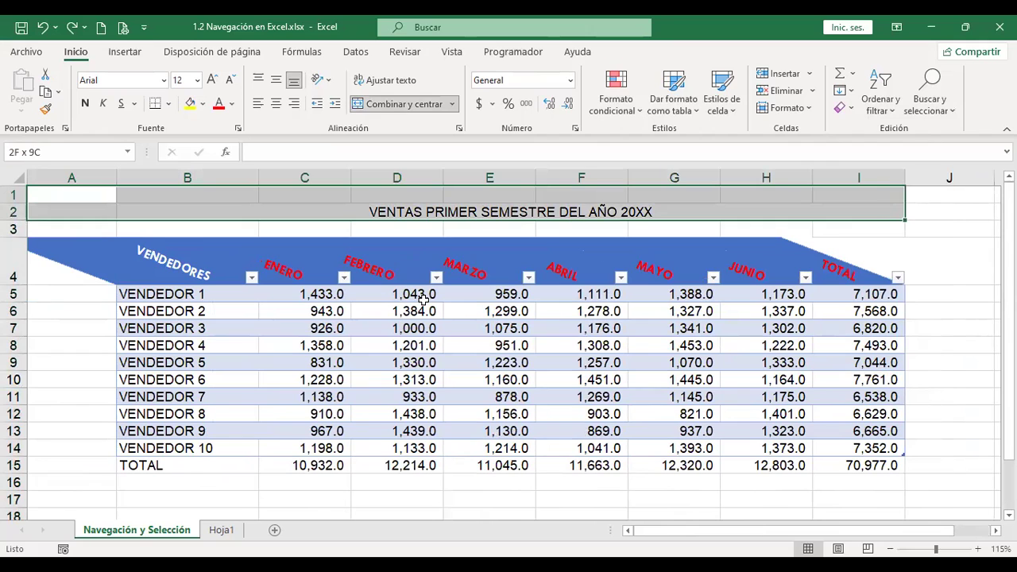
pyautogui.hotkey('ctrl', 'Home')
pyautogui.press('Down')
pyautogui.press('Down')
pyautogui.press('Down')
pyautogui.press('Down')
pyautogui.press('Down')
pyautogui.press('Down')
pyautogui.press('Down')
pyautogui.press('Down')
pyautogui.press('Down')
pyautogui.press('Down')
pyautogui.press('Up')
pyautogui.press('Up')
pyautogui.press('Up')
pyautogui.press('Up')
pyautogui.press('Up')
pyautogui.press('Up')
pyautogui.press('Up')
pyautogui.press('Up')
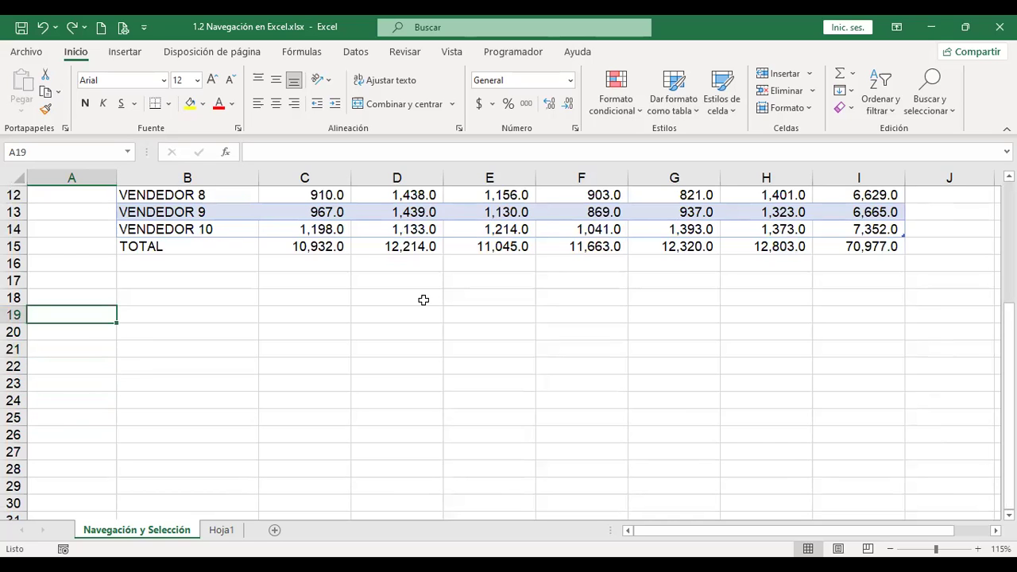
pyautogui.hotkey('ctrl', 'a')
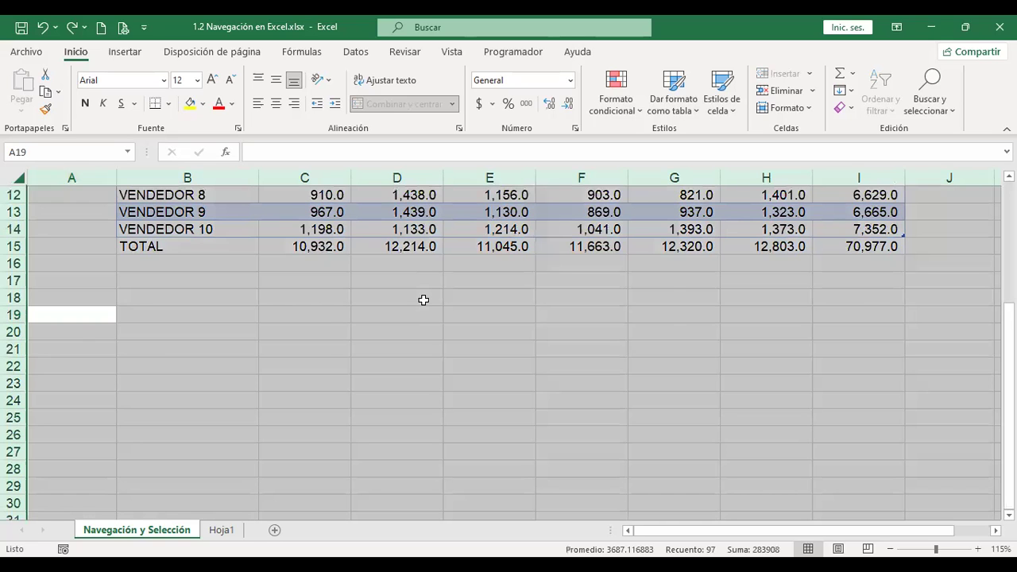
pyautogui.hotkey('ctrl', 'Home')
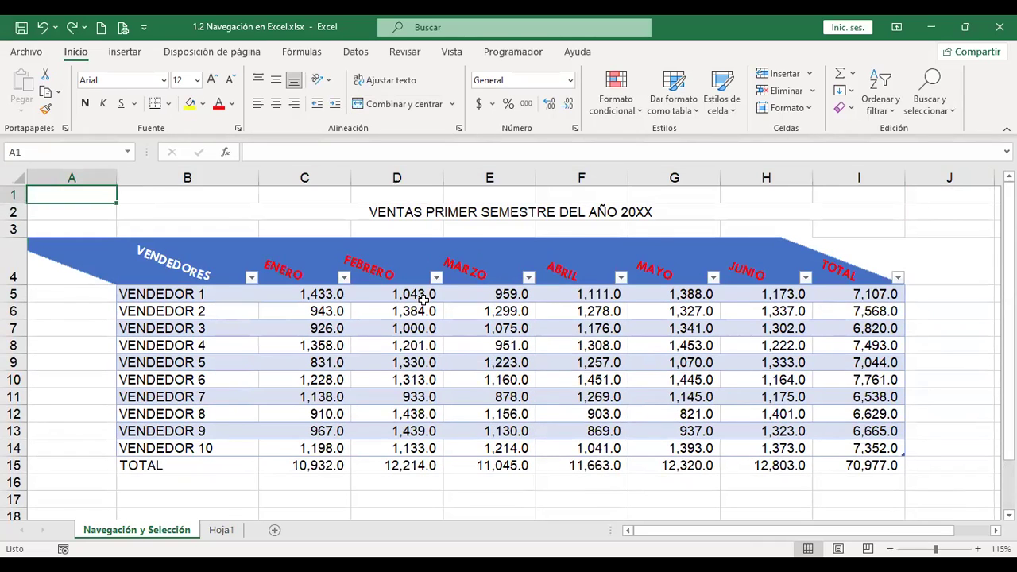
pyautogui.hotkey('ctrl', 'space')
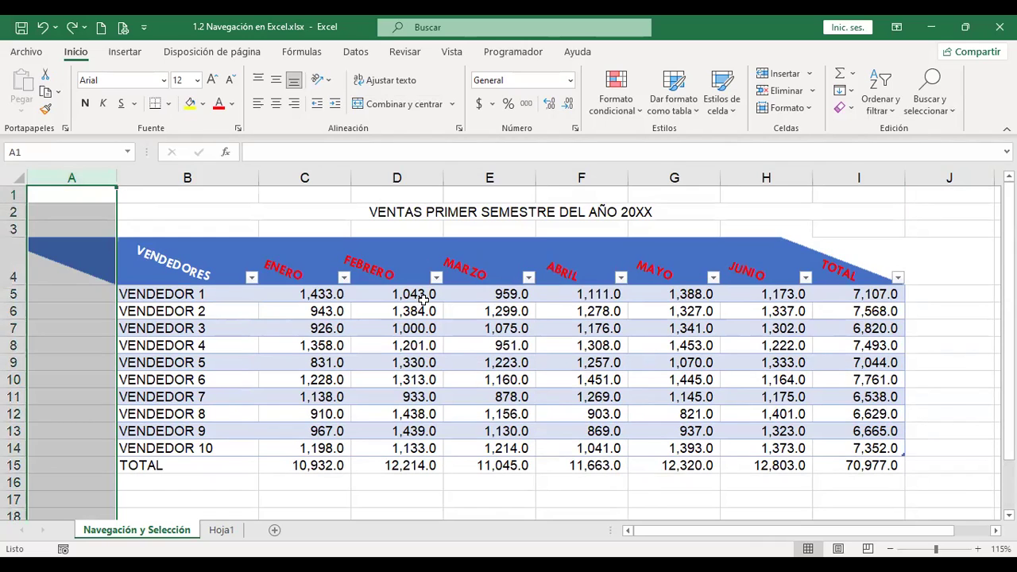
pyautogui.press('Up')
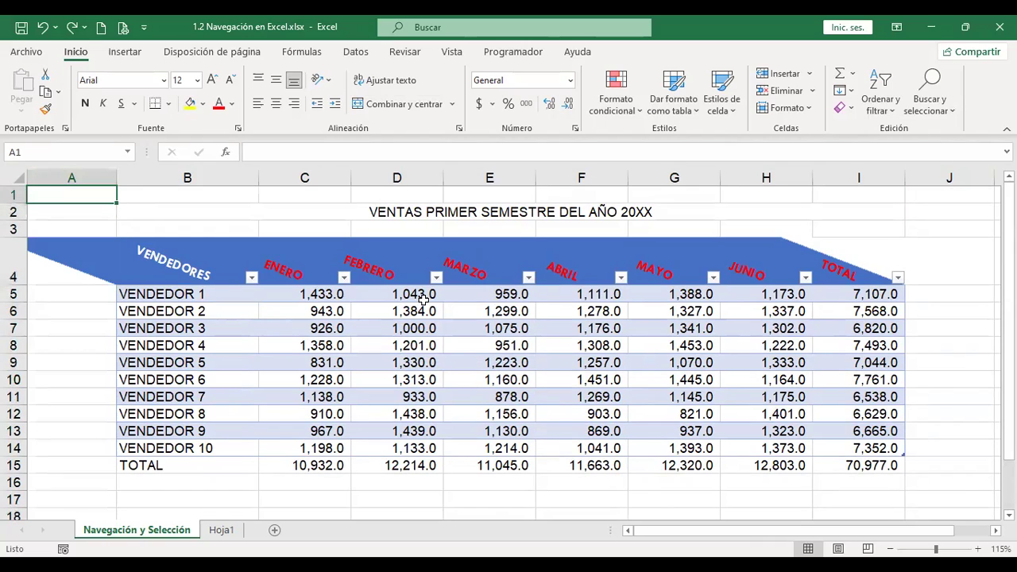
pyautogui.hotkey('shift', 'Down')
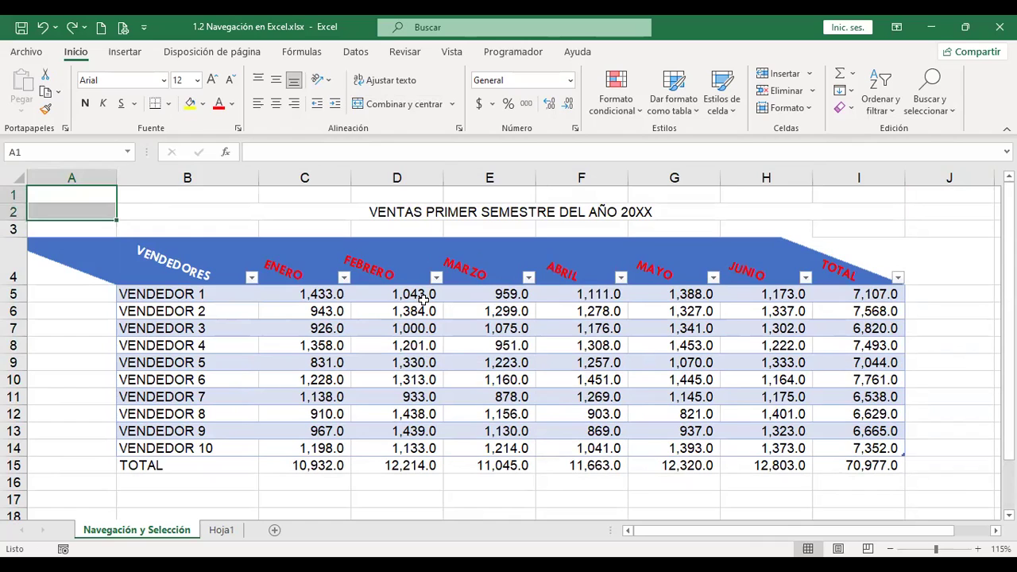
pyautogui.hotkey('shift', 'Up')
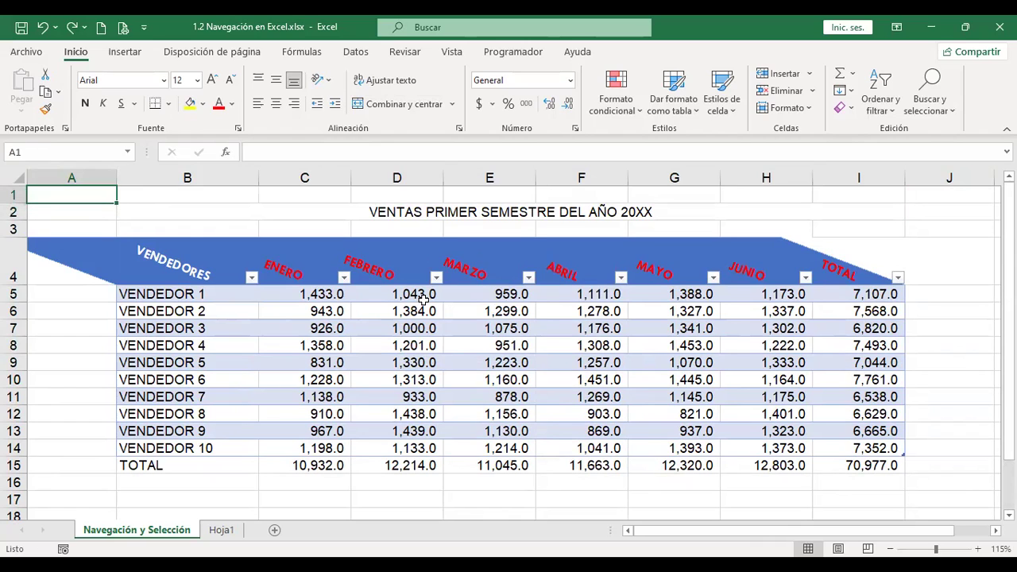
pyautogui.hotkey('ctrl', 'a')
pyautogui.press('Up')
pyautogui.hotkey('shift', 'space')
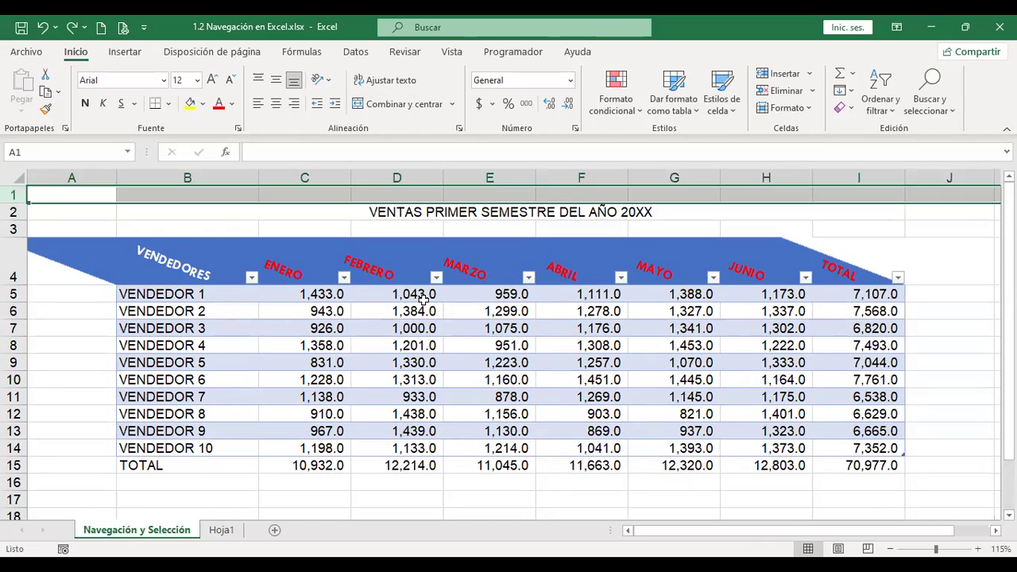
pyautogui.press('Up')
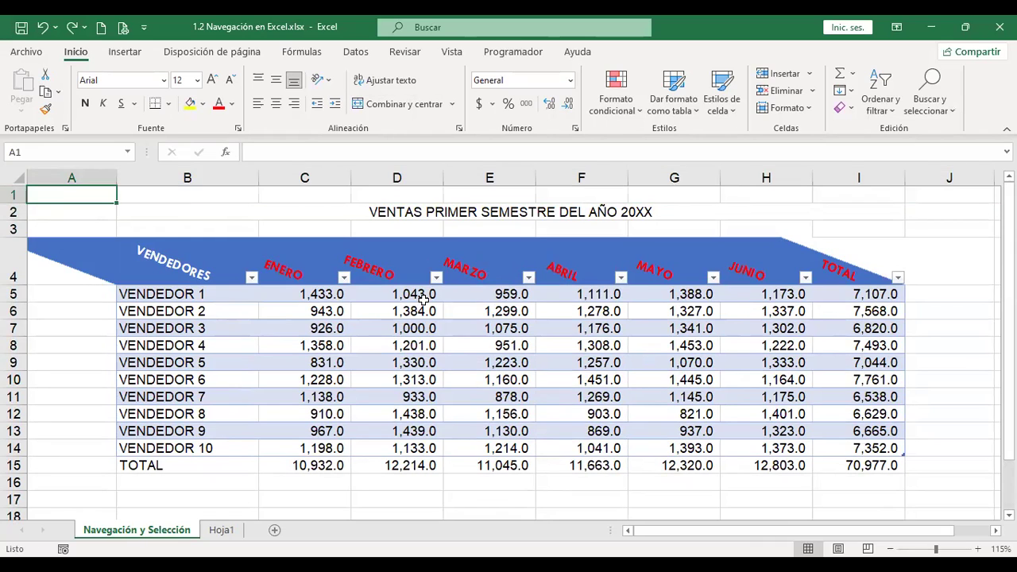
pyautogui.hotkey('shift', 'space')
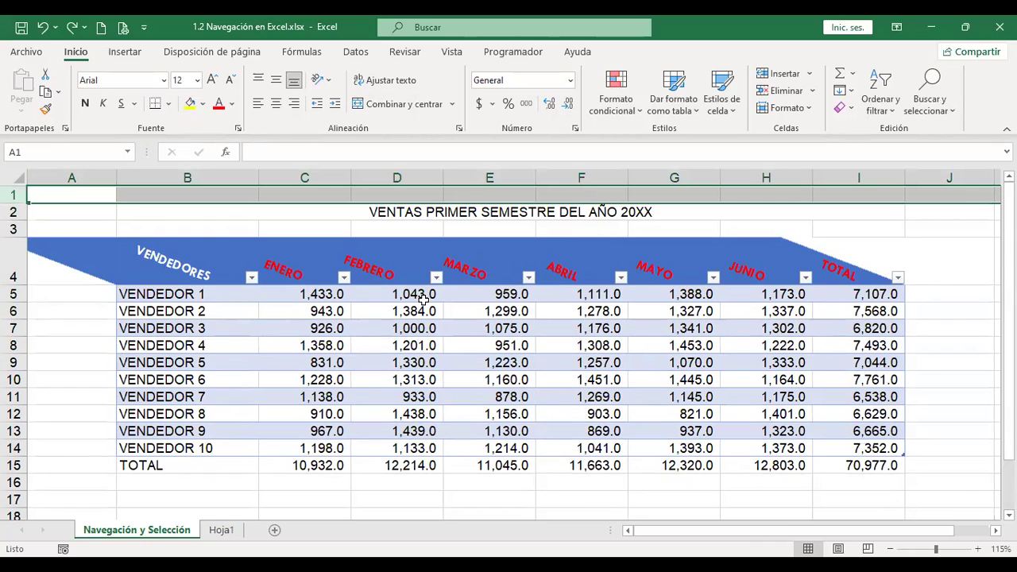
pyautogui.press('Down')
pyautogui.press('Down')
pyautogui.press('Down')
pyautogui.press('Down')
pyautogui.press('Down')
pyautogui.press('Down')
pyautogui.press('Right')
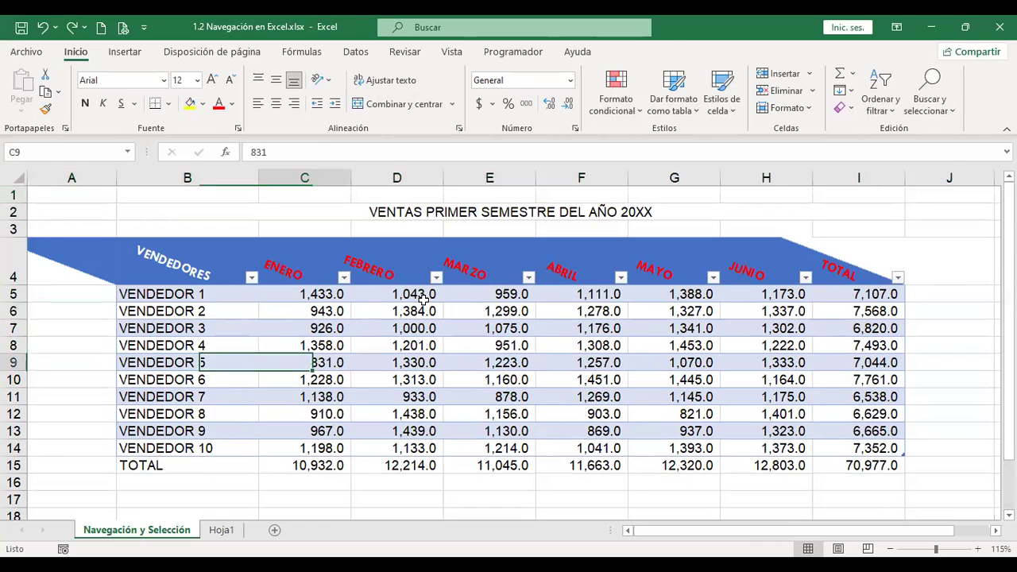
pyautogui.press('Right')
pyautogui.press('Right')
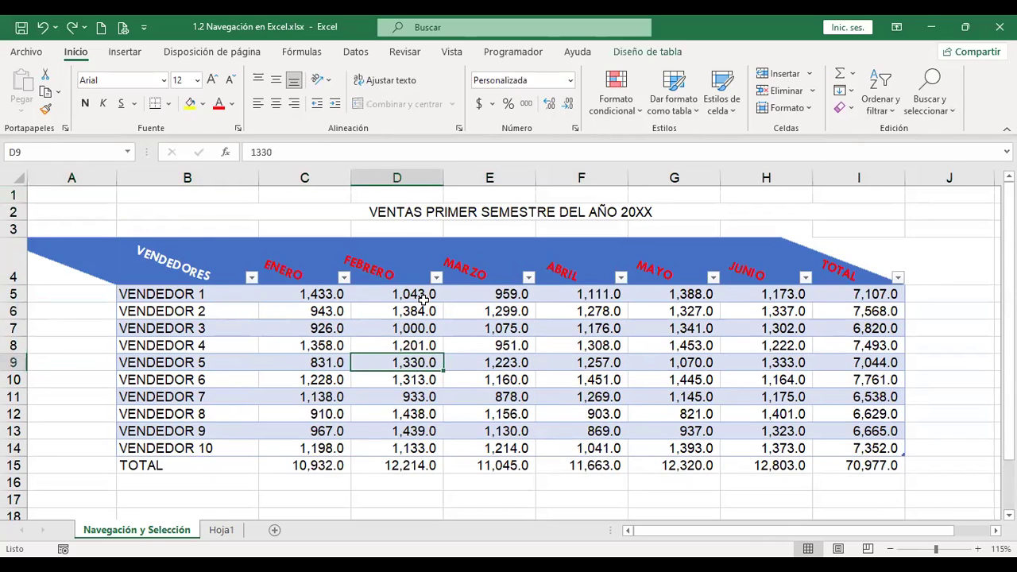
pyautogui.hotkey('shift', 'space')
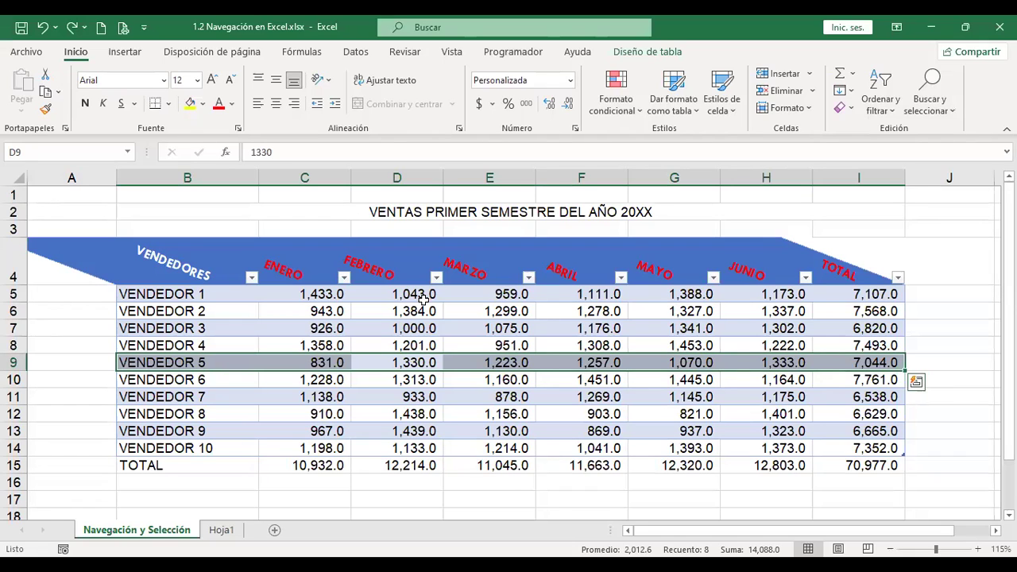
pyautogui.press('Down')
pyautogui.press('Down')
pyautogui.press('Down')
pyautogui.press('Down')
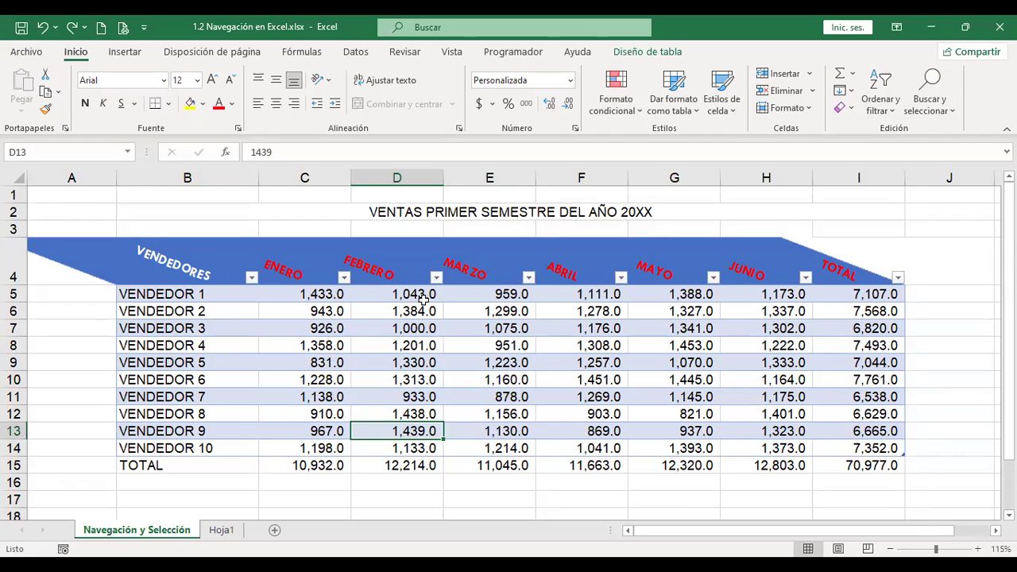
pyautogui.hotkey('shift', 'space')
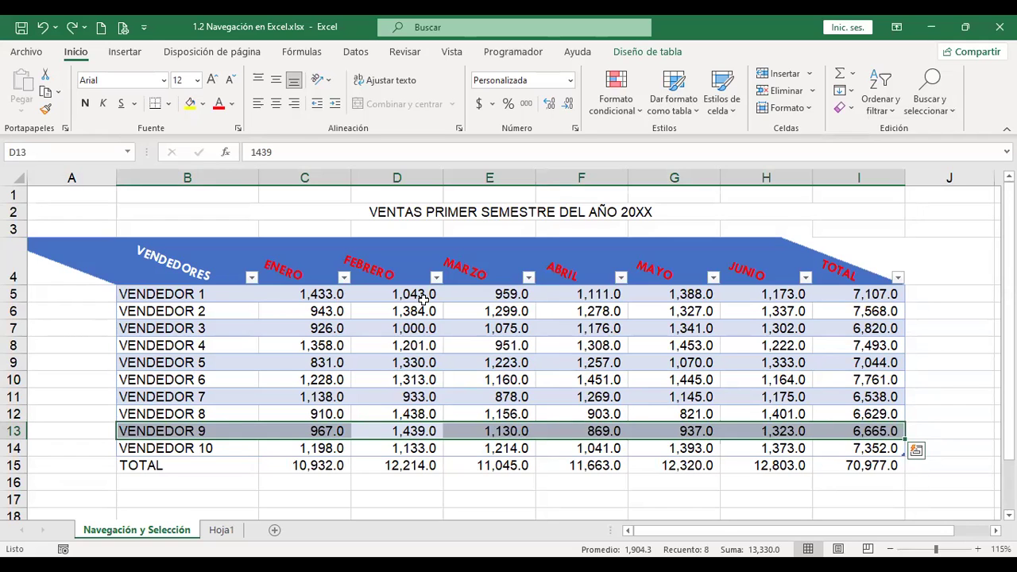
pyautogui.press('Down')
pyautogui.press('Down')
pyautogui.press('Down')
pyautogui.press('Down')
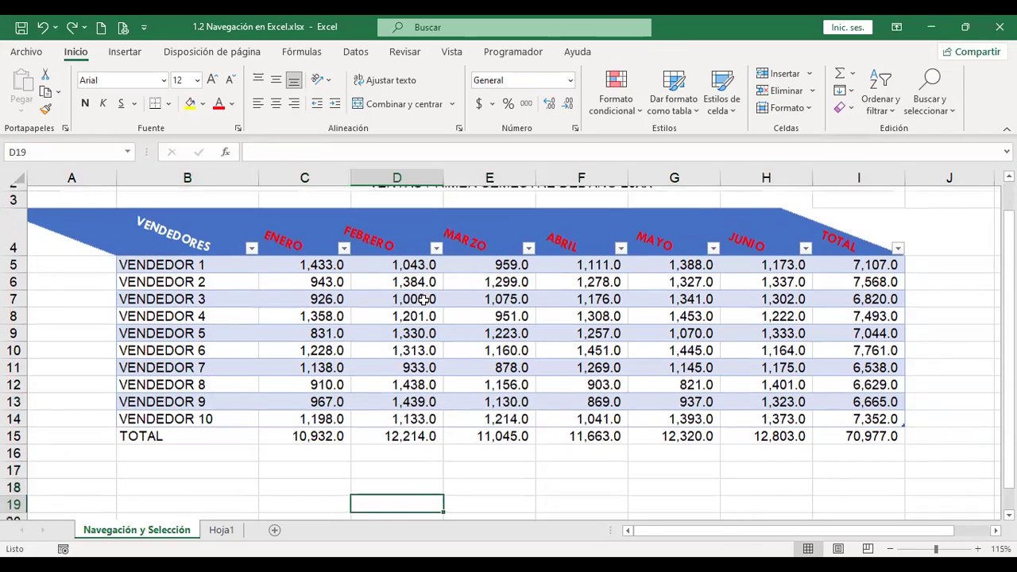
pyautogui.press('Down')
pyautogui.press('Down')
pyautogui.press('Down')
pyautogui.press('Down')
pyautogui.press('Down')
pyautogui.press('Down')
pyautogui.press('Up')
pyautogui.press('Up')
pyautogui.press('Up')
pyautogui.press('Up')
pyautogui.press('Up')
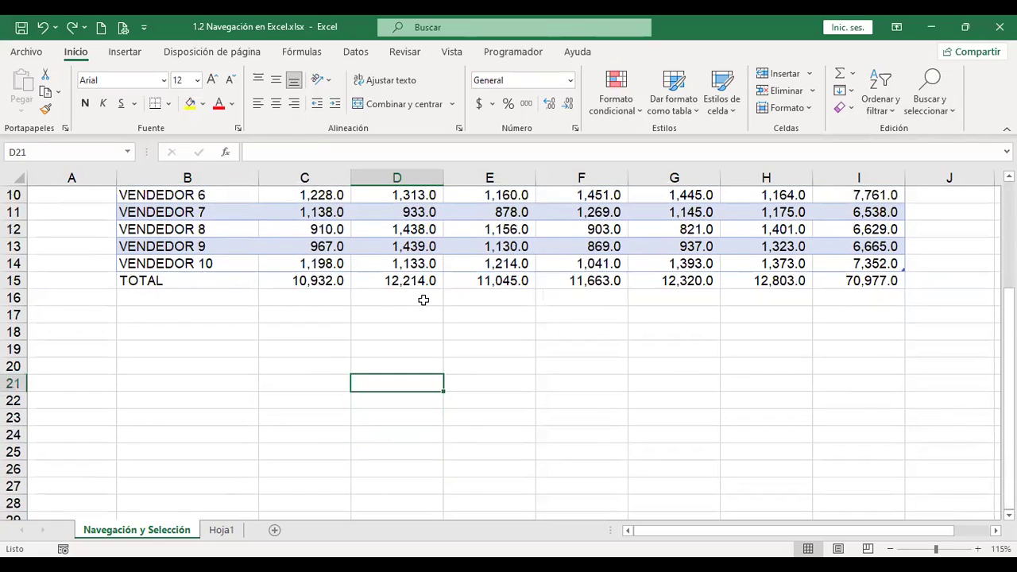
pyautogui.hotkey('shift', 'space')
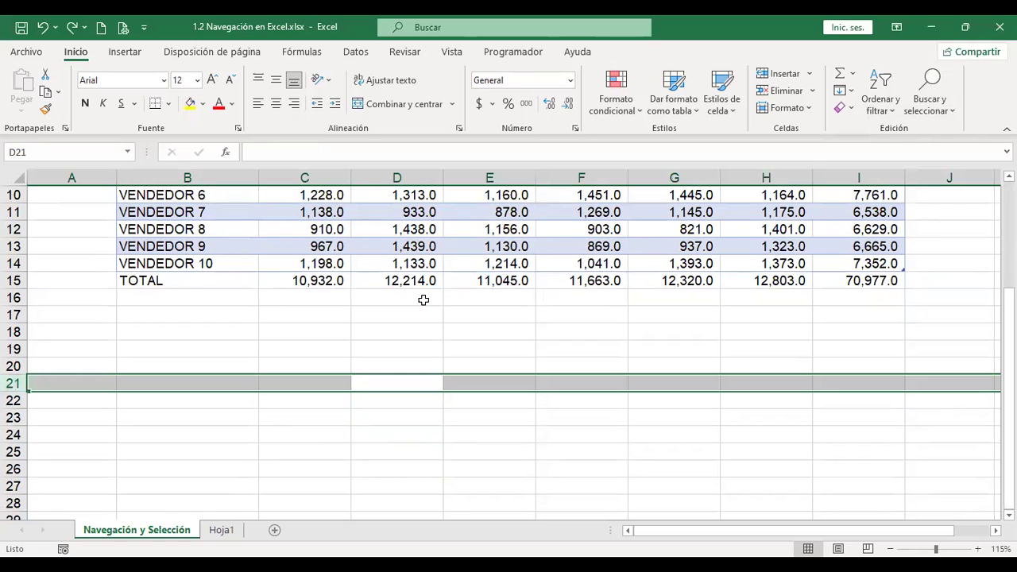
pyautogui.hotkey('ctrl', 'Home')
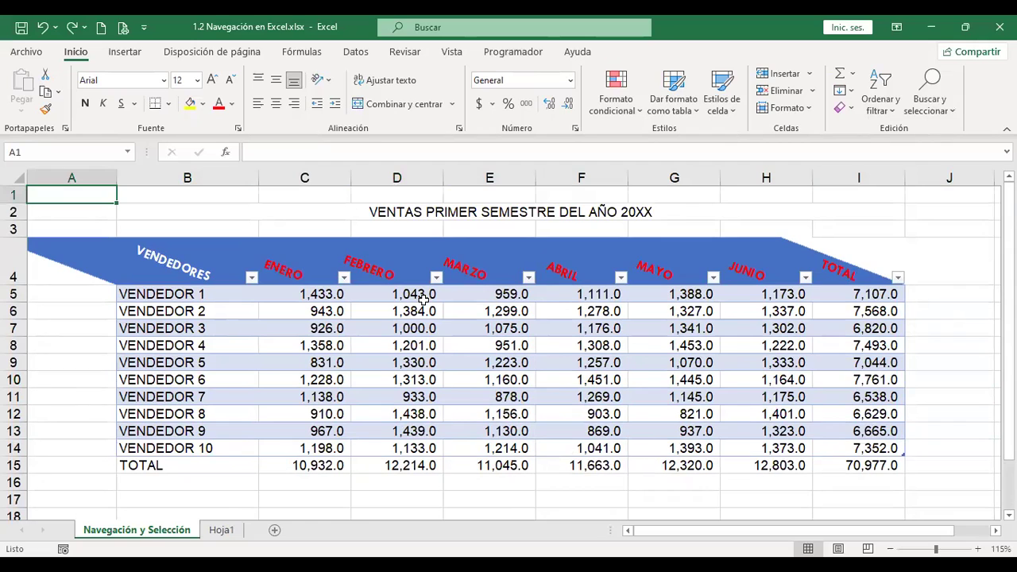
pyautogui.press('Right')
pyautogui.press('Right')
pyautogui.press('Right')
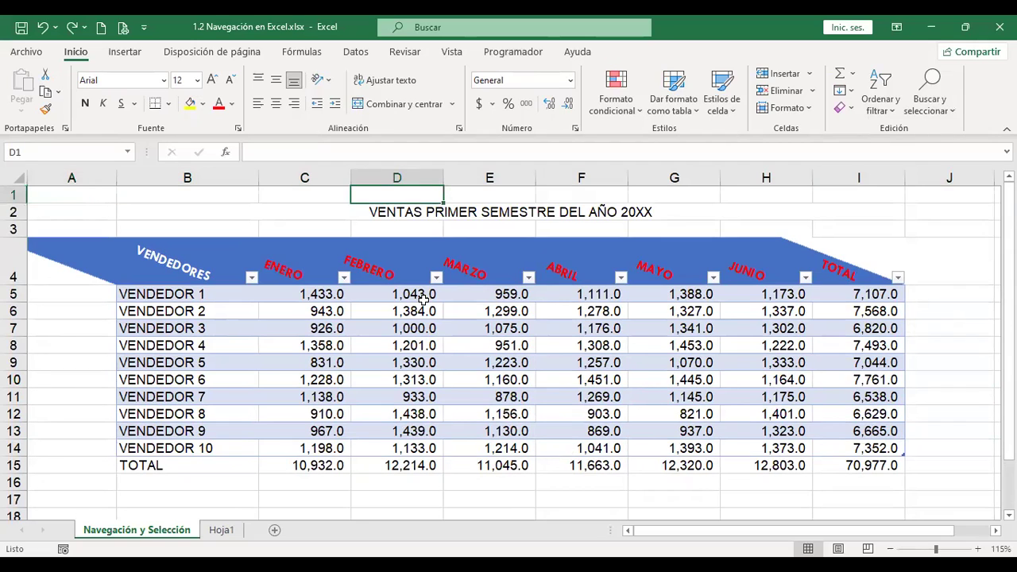
pyautogui.hotkey('ctrl', '-')
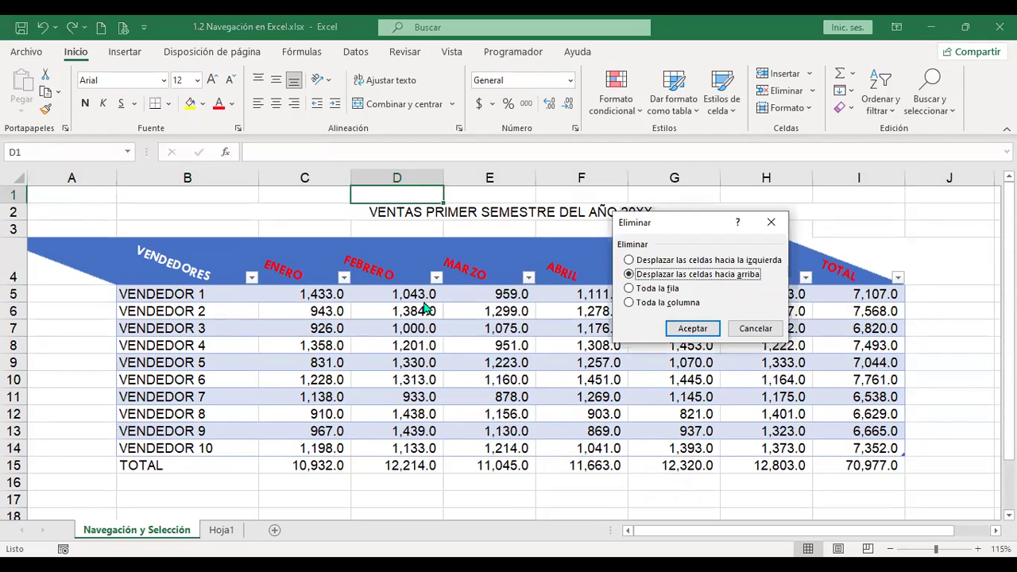
pyautogui.press('Escape')
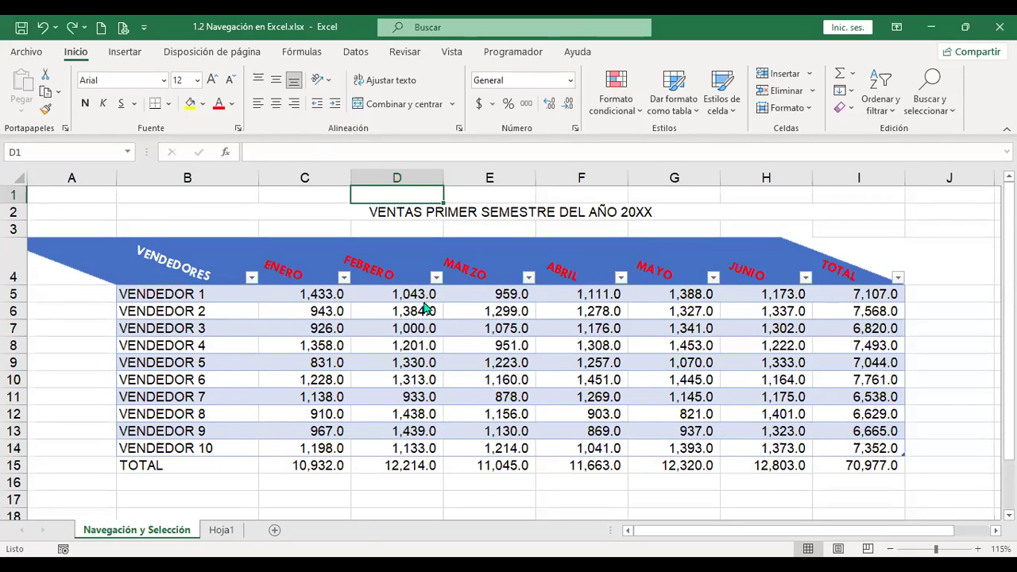
pyautogui.hotkey('ctrl', '+')
pyautogui.press('Escape')
pyautogui.press('Down')
pyautogui.press('Down')
pyautogui.press('Down')
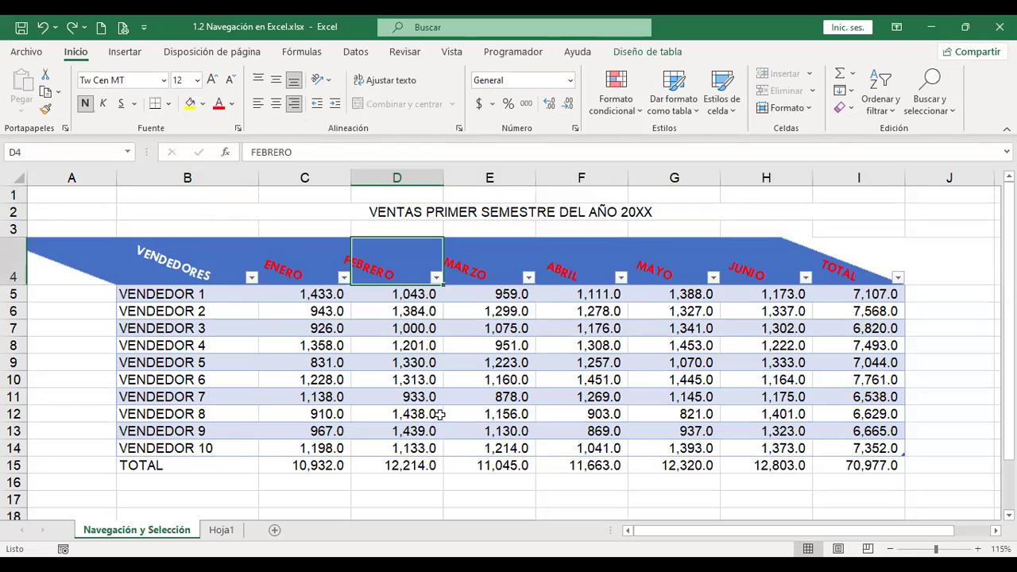
pyautogui.scroll(-2, 526, 417)
pyautogui.click(532, 401)
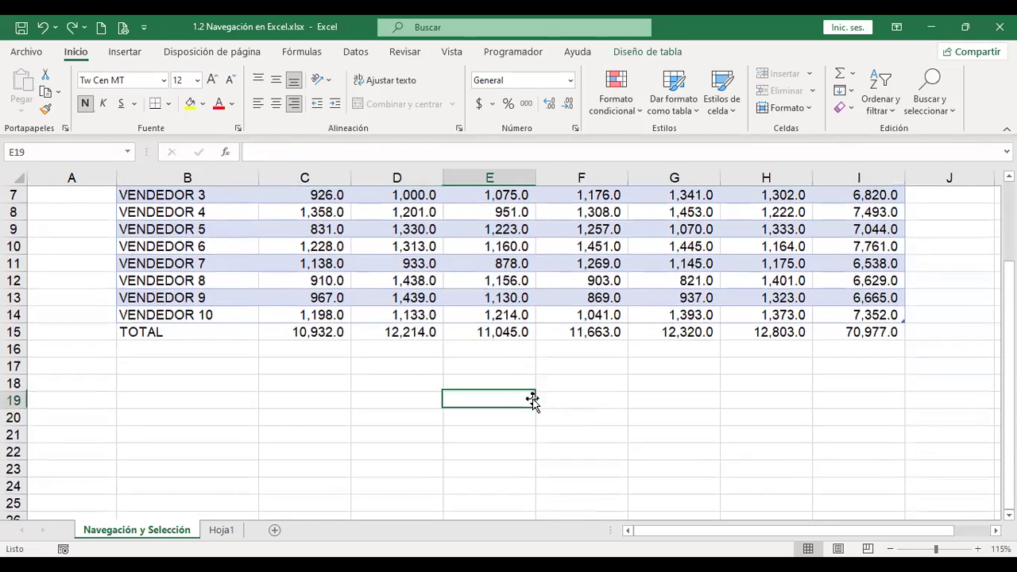
pyautogui.scroll(2, 546, 399)
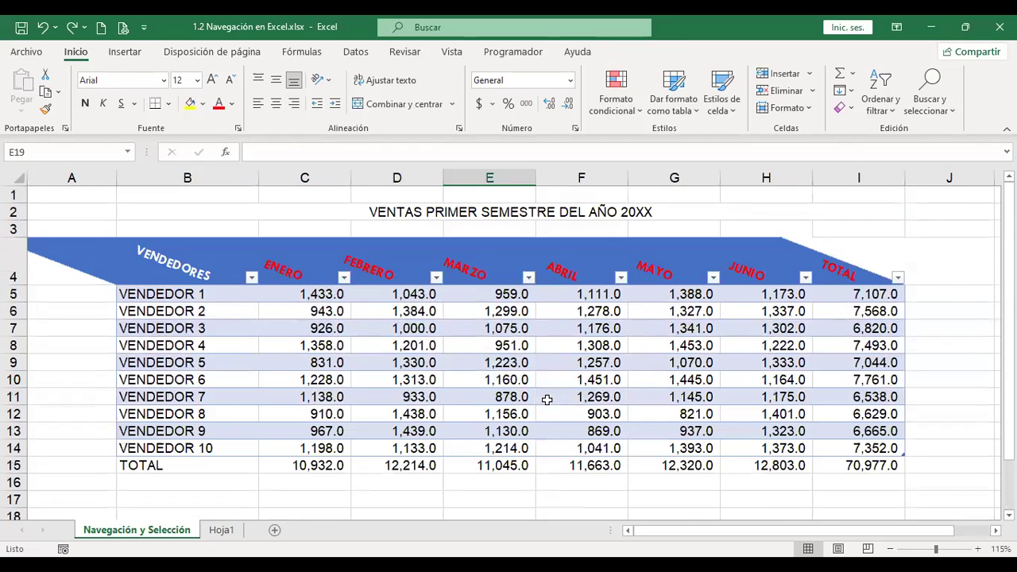
pyautogui.hotkey('ctrl', 'Home')
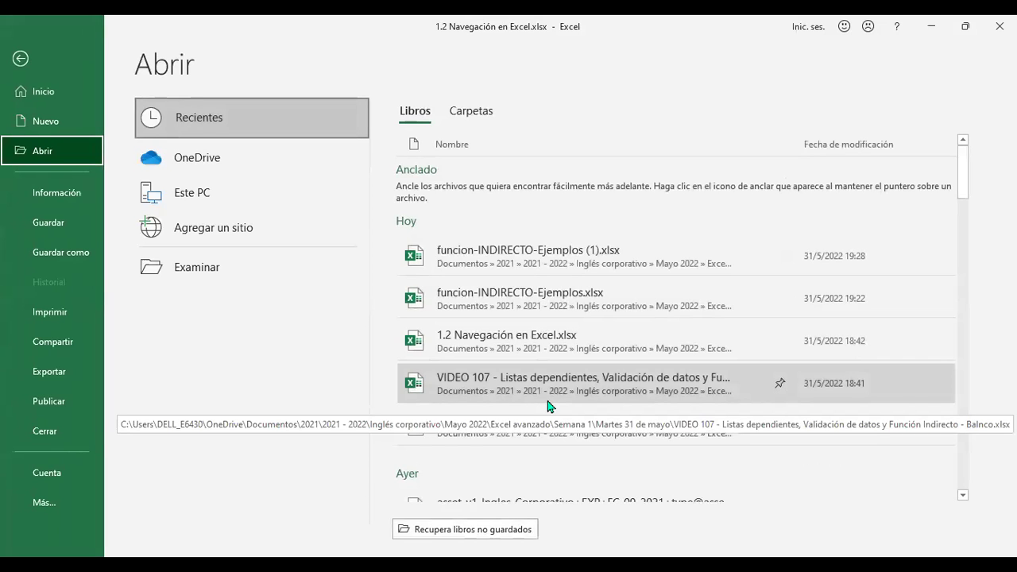
pyautogui.press('Escape')
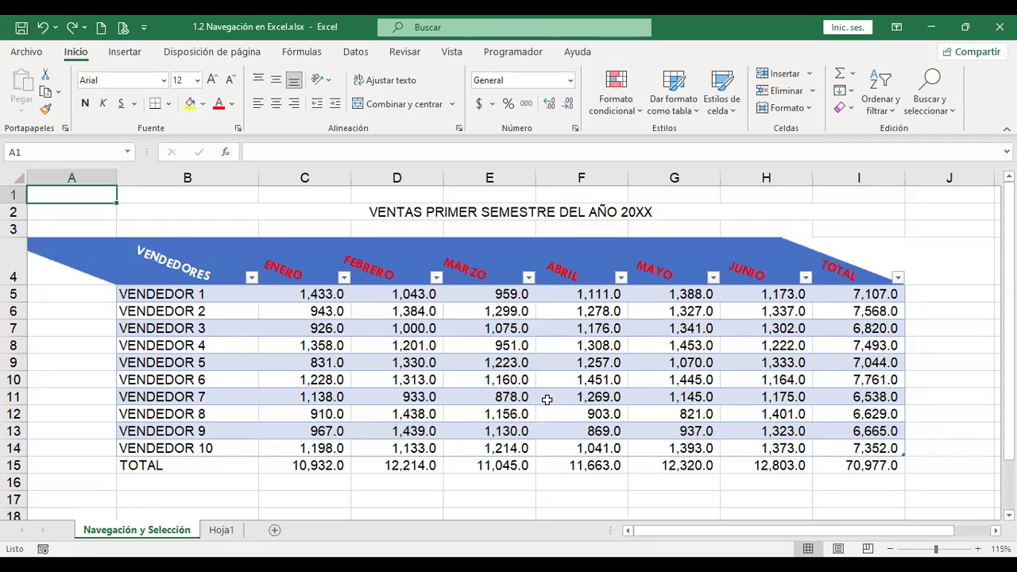
pyautogui.hotkey('ctrl', 'a')
pyautogui.press('Down')
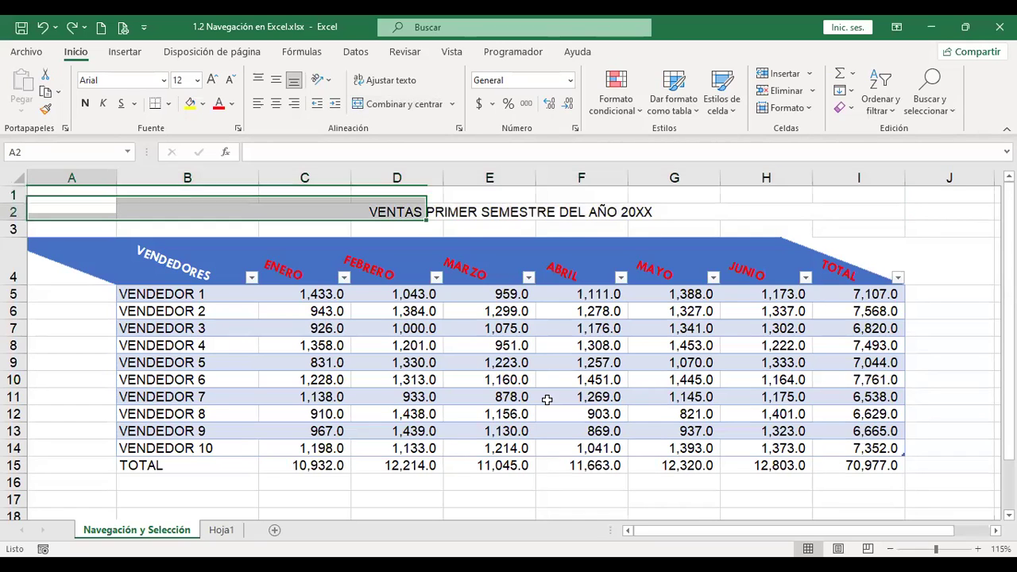
pyautogui.press('Down')
pyautogui.press('Down')
pyautogui.press('Down')
pyautogui.press('Right')
pyautogui.press('Right')
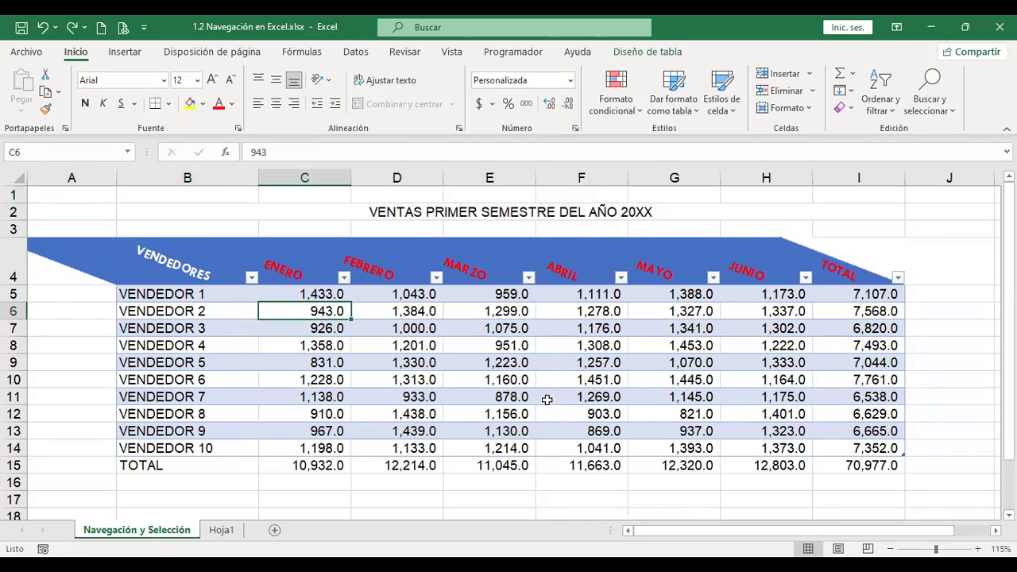
pyautogui.hotkey('ctrl', 'a')
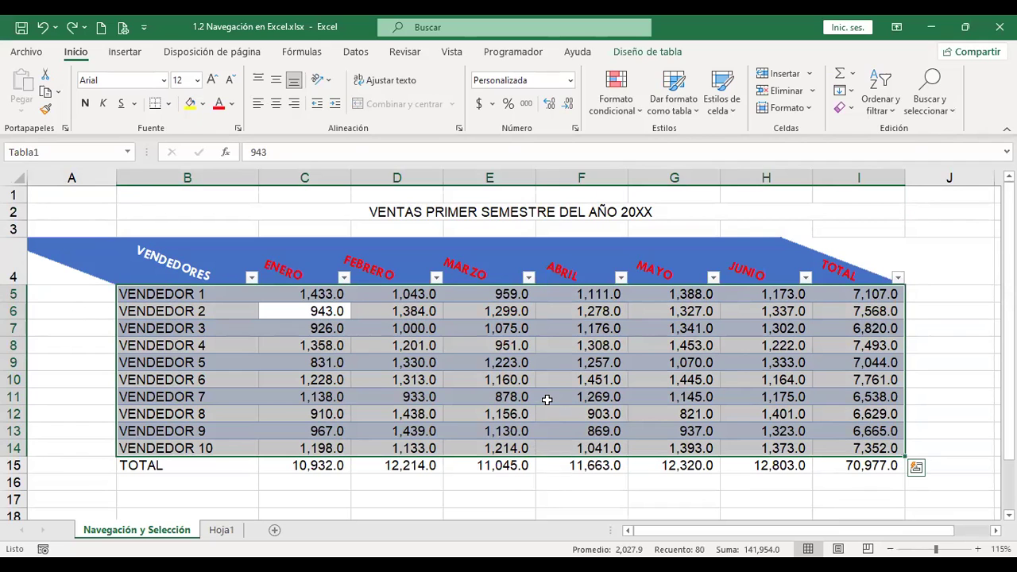
pyautogui.press('Up')
pyautogui.press('Down')
pyautogui.hotkey('ctrl', 'shift', '*')
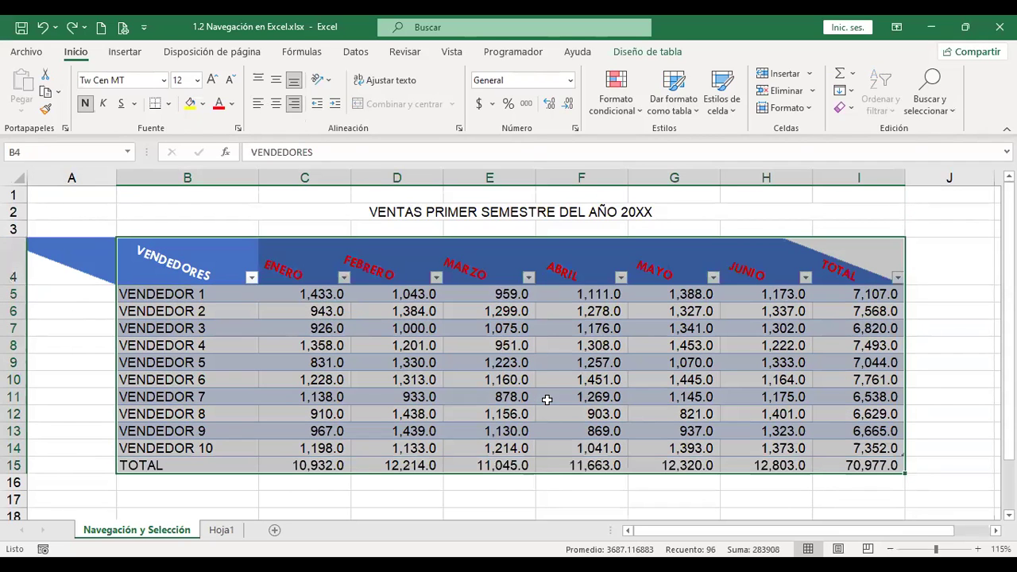
pyautogui.hotkey('ctrl', 'Home')
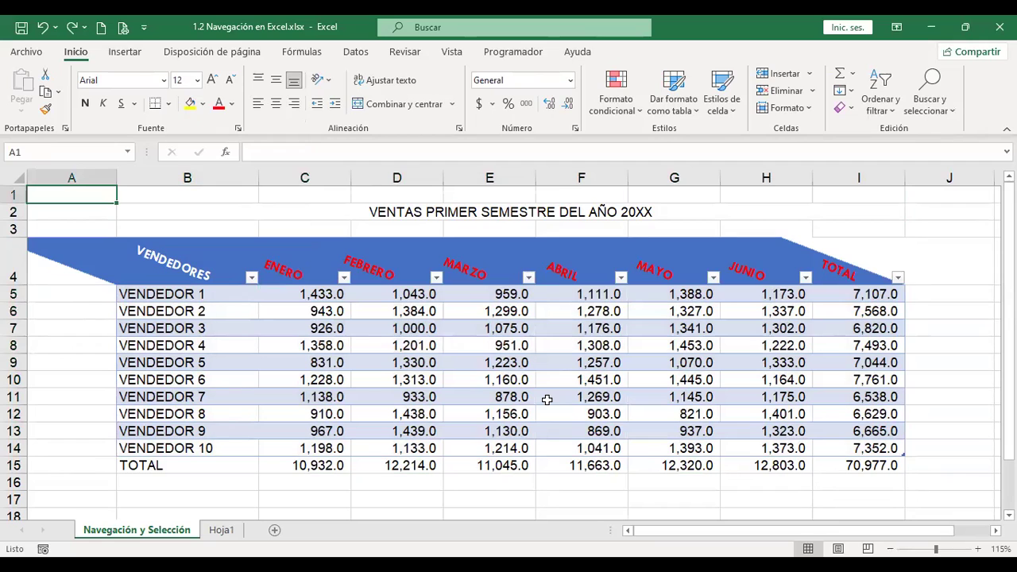
pyautogui.press('Down')
pyautogui.press('Down')
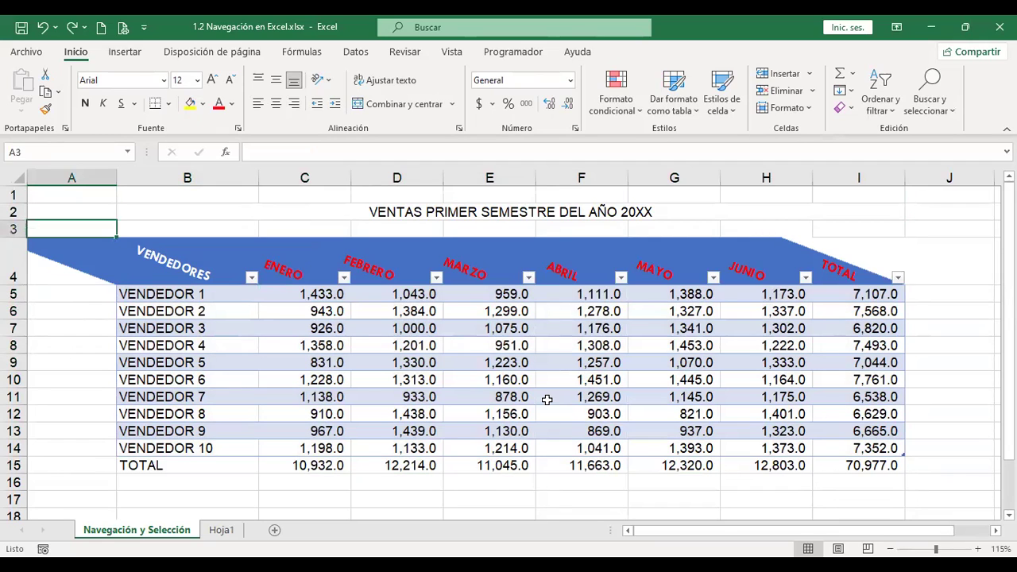
pyautogui.press('Down')
pyautogui.press('Right')
pyautogui.press('Right')
pyautogui.press('Down')
pyautogui.press('Down')
pyautogui.press('Down')
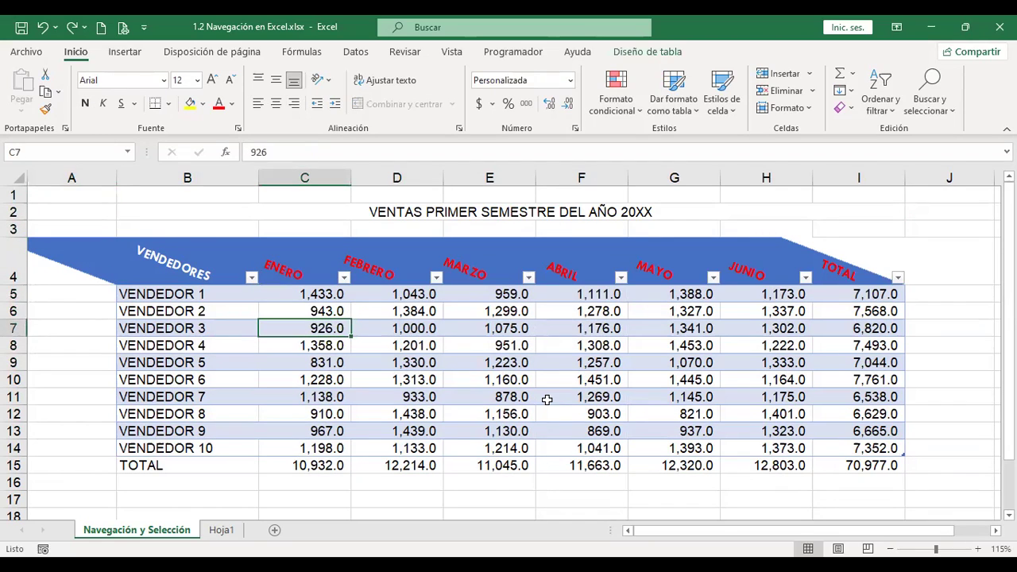
pyautogui.hotkey('ctrl', 'Home')
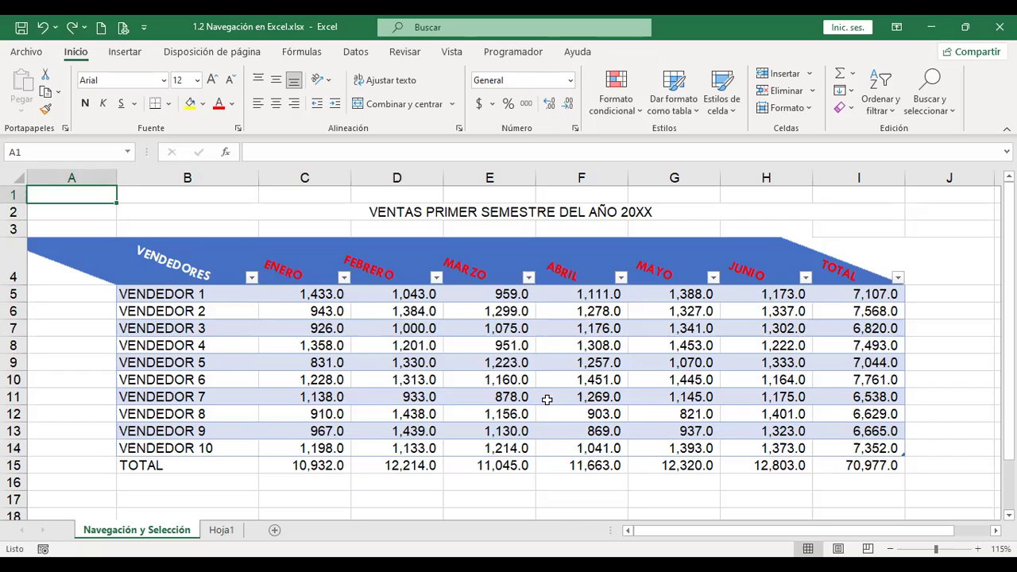
pyautogui.hotkey('ctrl', 'b')
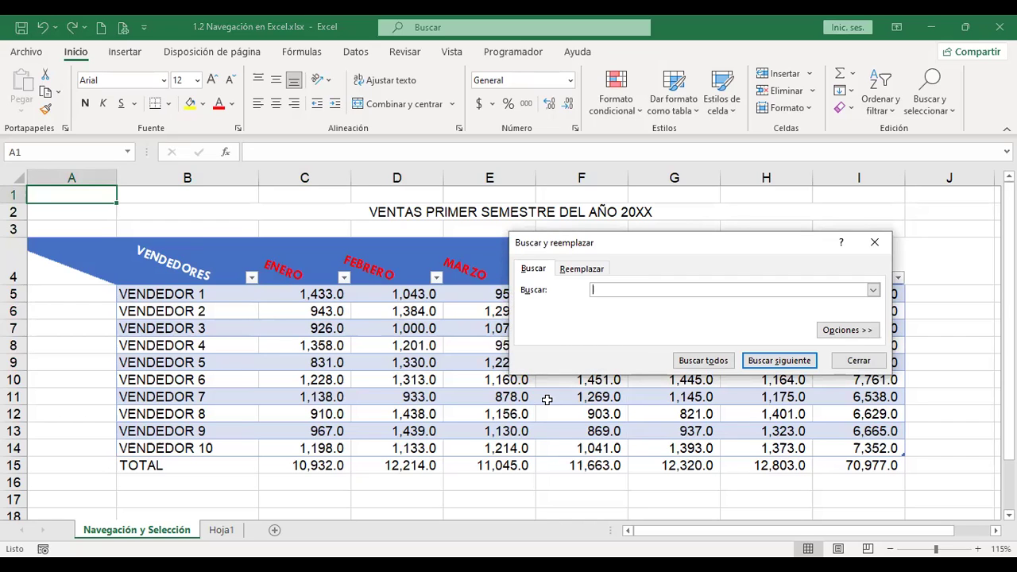
pyautogui.press('Escape')
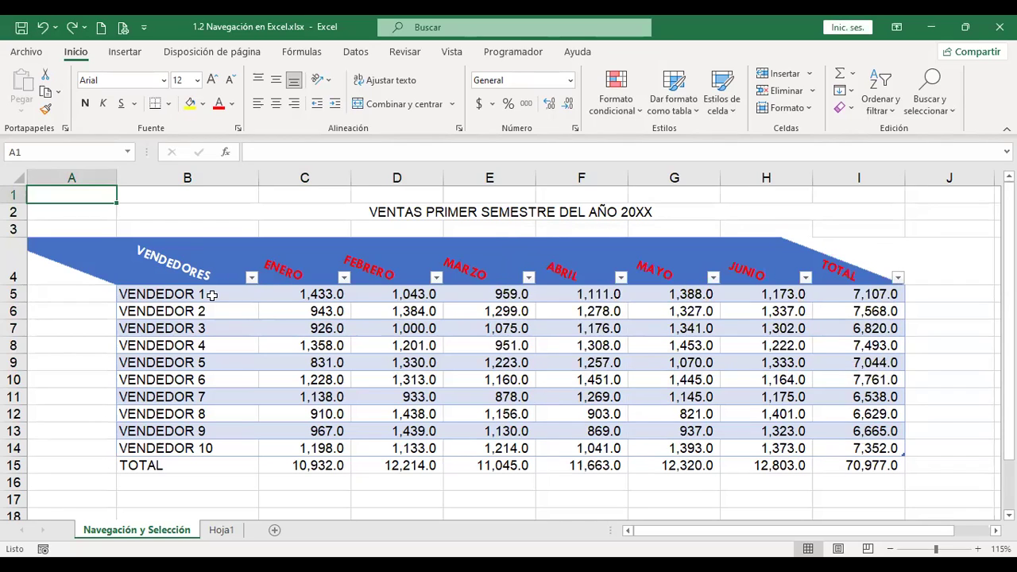
pyautogui.click(211, 294)
pyautogui.hotkey('ctrl', 'c')
pyautogui.press('Down')
pyautogui.press('Down')
pyautogui.press('Down')
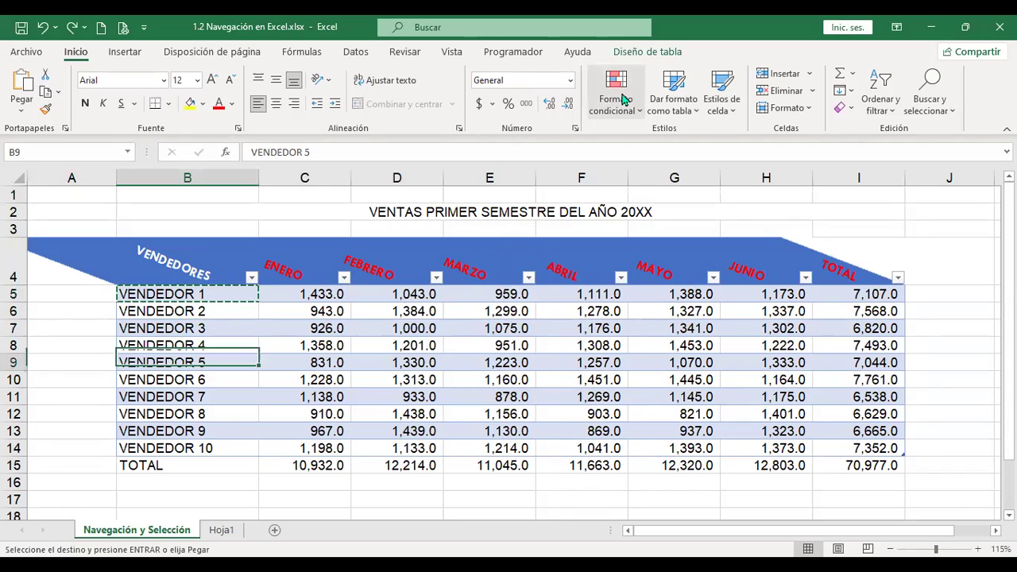
pyautogui.hotkey('ctrl', 'v')
pyautogui.press('Down')
pyautogui.press('Down')
pyautogui.press('Down')
pyautogui.press('Down')
pyautogui.press('Down')
pyautogui.press('Up')
pyautogui.hotkey('ctrl', 'v')
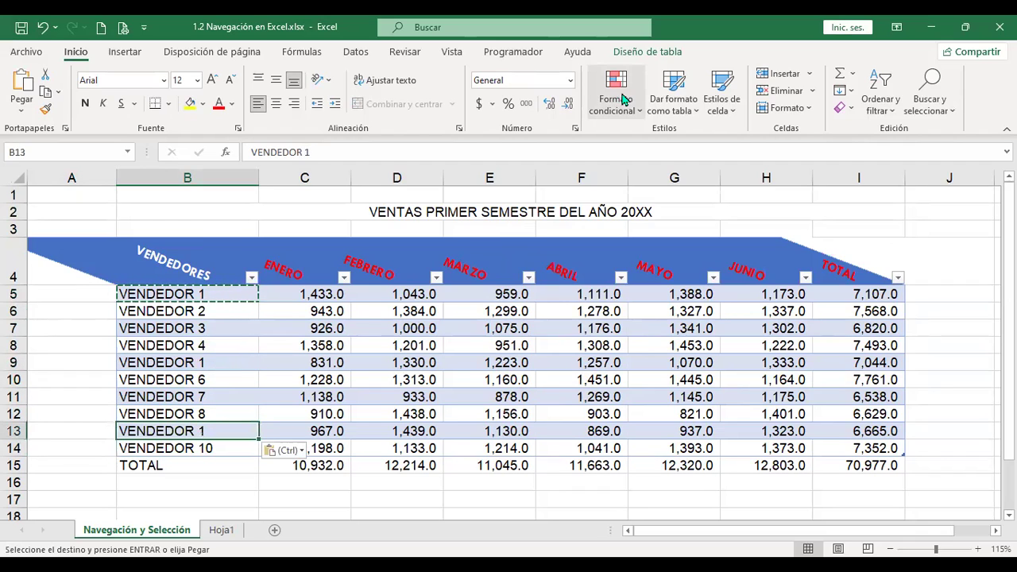
pyautogui.press('Escape')
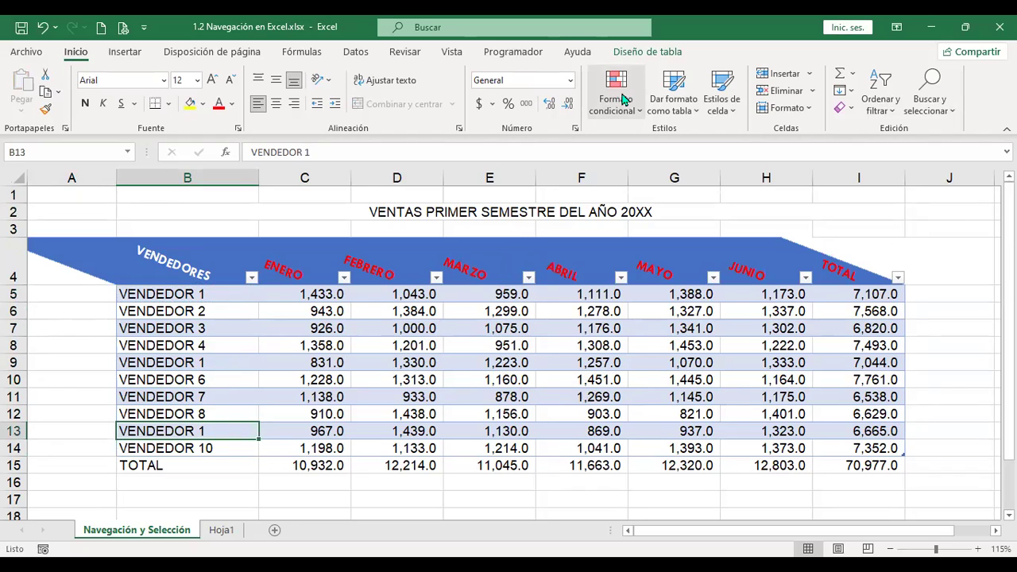
pyautogui.hotkey('ctrl', 'b')
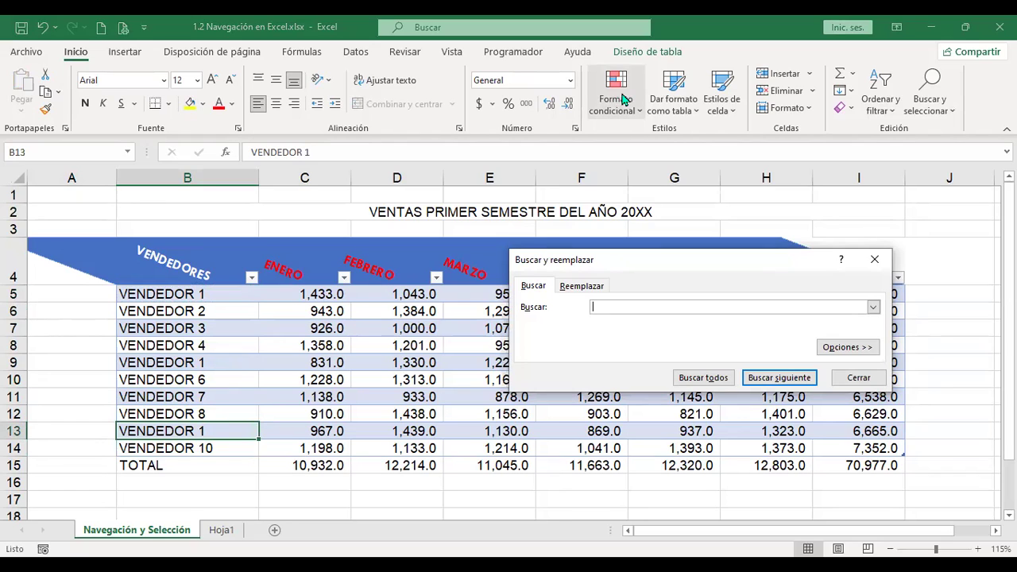
pyautogui.write('VENDEDOR ')
pyautogui.write('1')
pyautogui.press('Return')
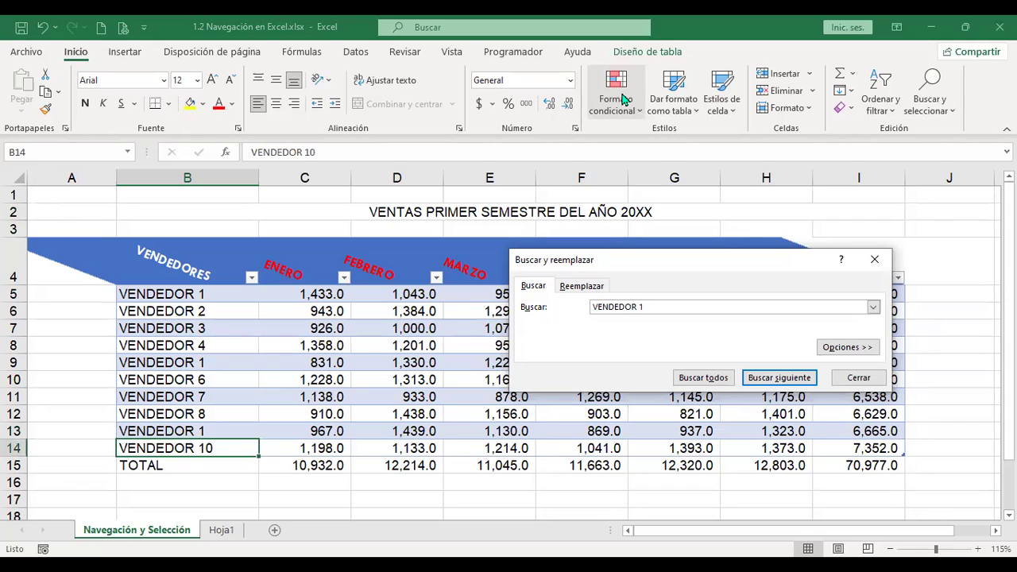
pyautogui.press('Return')
pyautogui.press('Return')
pyautogui.press('Return')
pyautogui.press('Return')
pyautogui.press('Return')
pyautogui.press('Return')
pyautogui.press('Return')
pyautogui.press('Return')
pyautogui.press('Return')
pyautogui.press('Return')
pyautogui.press('Return')
pyautogui.press('Escape')
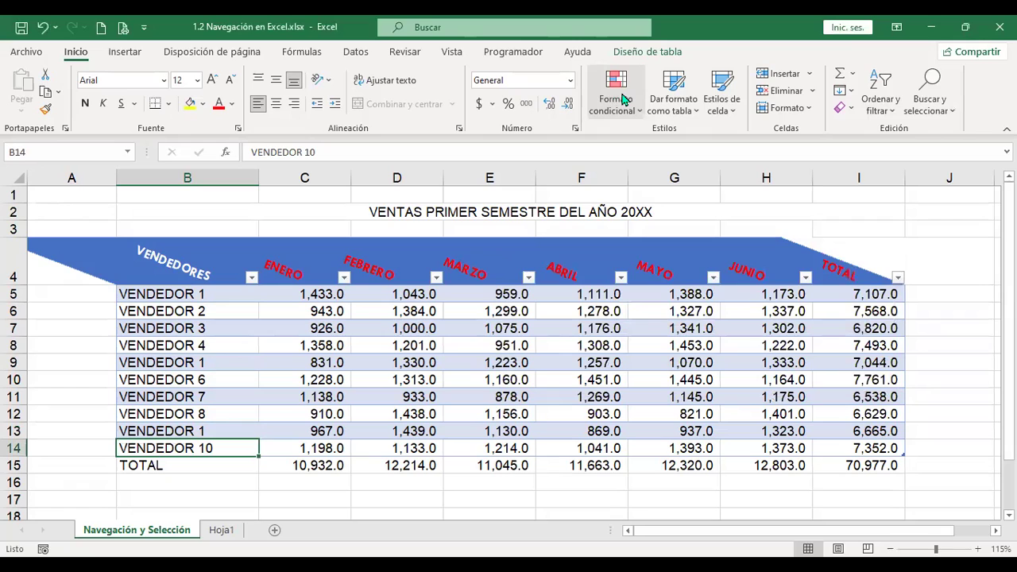
pyautogui.hotkey('ctrl', 'b')
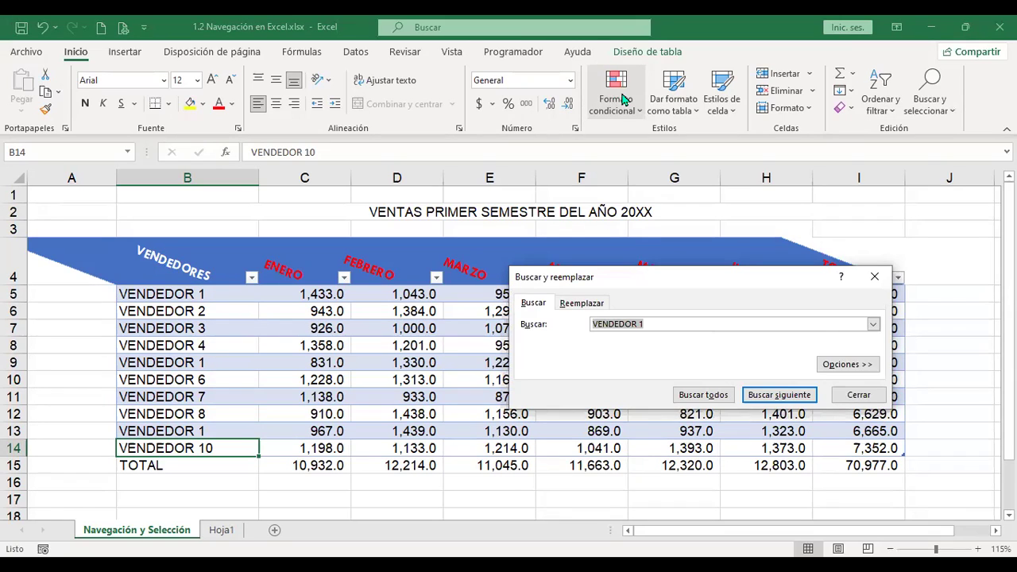
pyautogui.press('Escape')
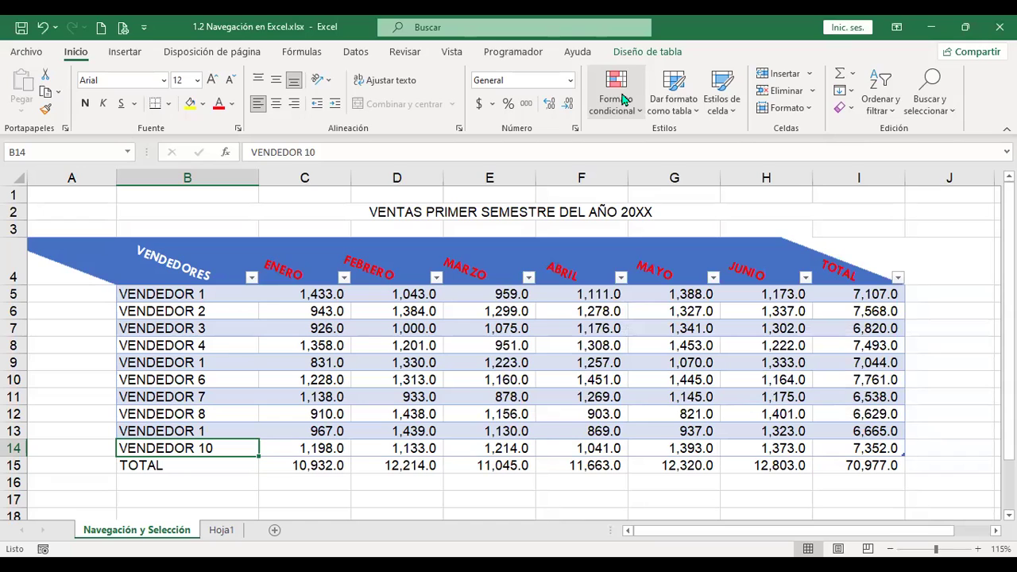
# Step: Copy VENDEDOR 10 into Hoja1's cell E1, then return to the Navegación y Selección sheet
pyautogui.hotkey('ctrl', 'c')
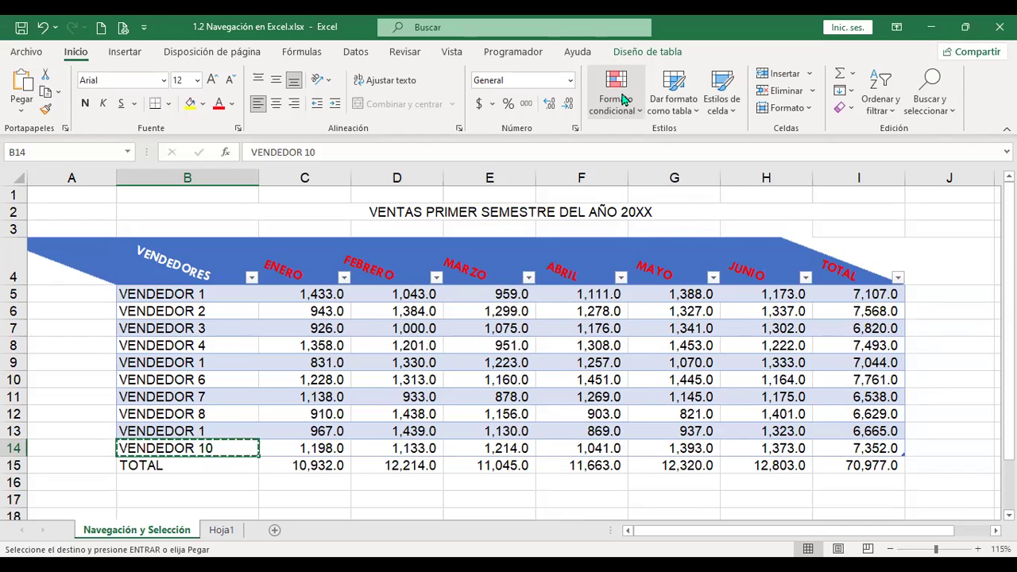
pyautogui.press('Down')
pyautogui.press('Down')
pyautogui.press('Down')
pyautogui.press('Down')
pyautogui.press('Down')
pyautogui.press('Down')
pyautogui.press('Down')
pyautogui.press('Down')
pyautogui.press('Down')
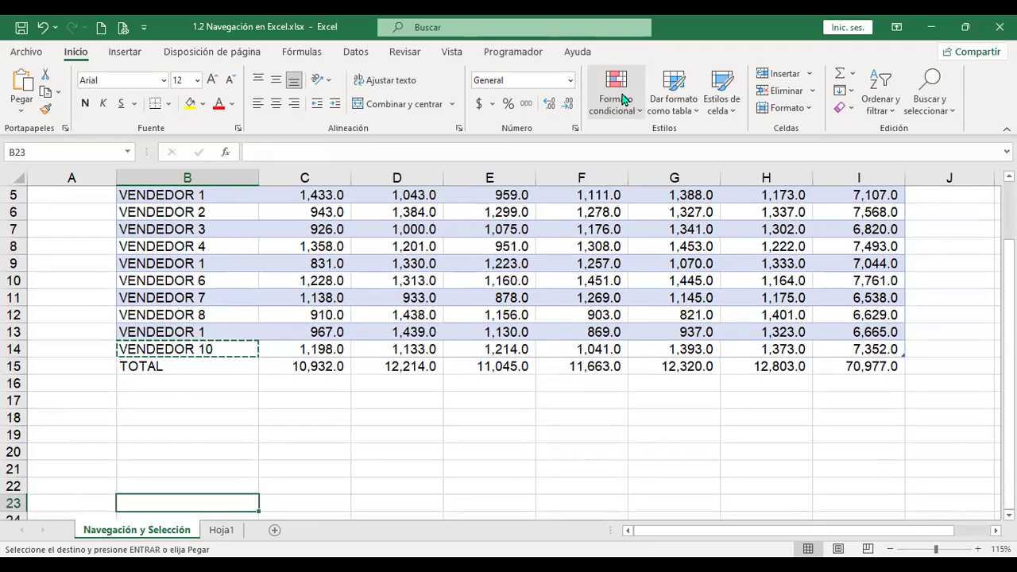
pyautogui.hotkey('ctrl', 'pagedown')
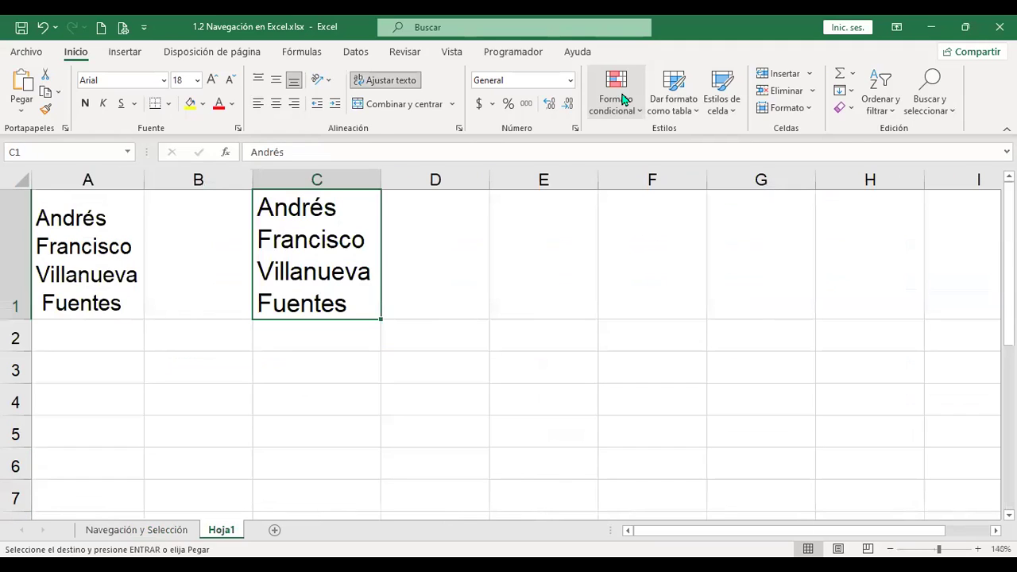
pyautogui.press('Right')
pyautogui.press('Right')
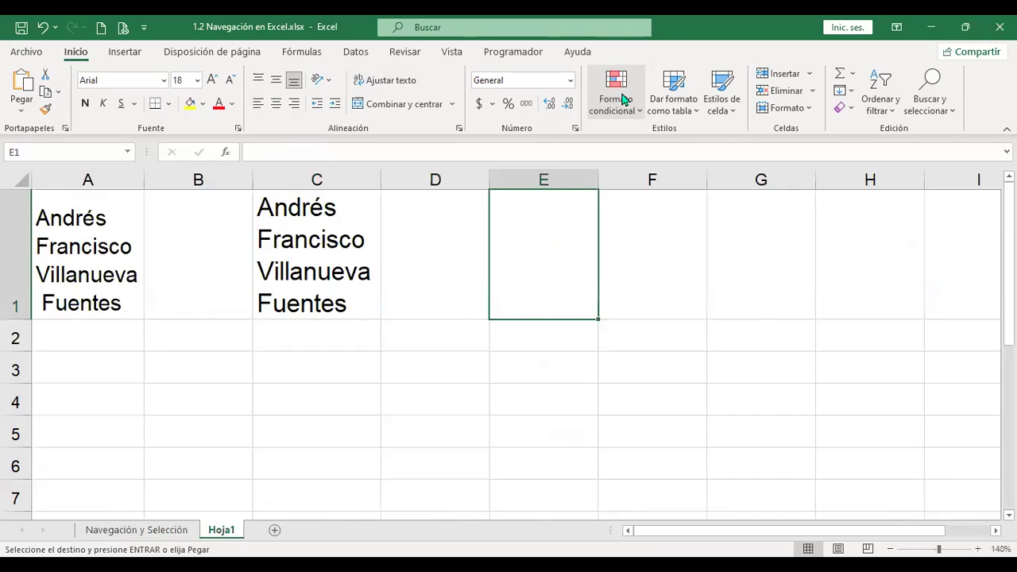
pyautogui.hotkey('ctrl', 'v')
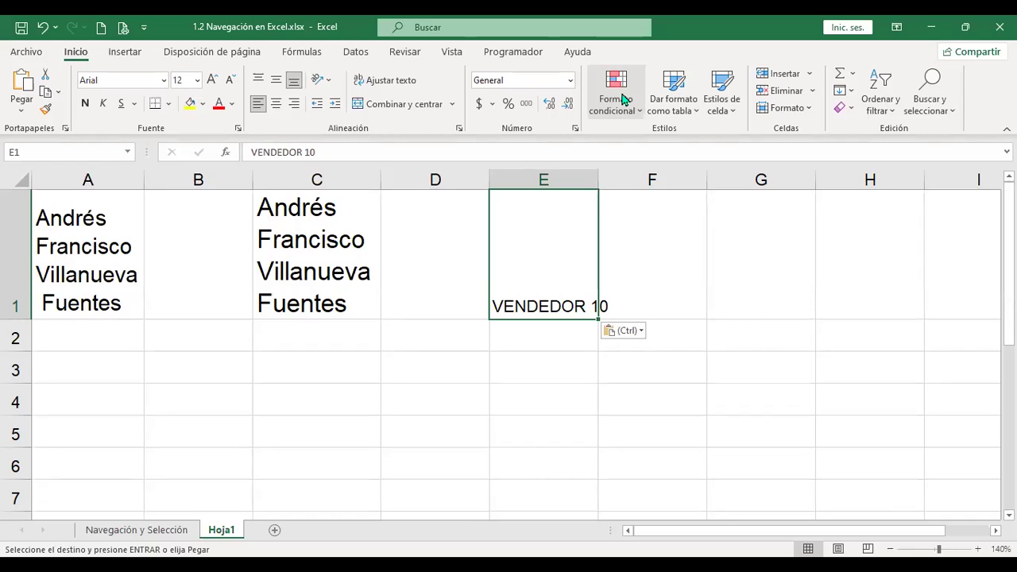
pyautogui.hotkey('ctrl', 'pageup')
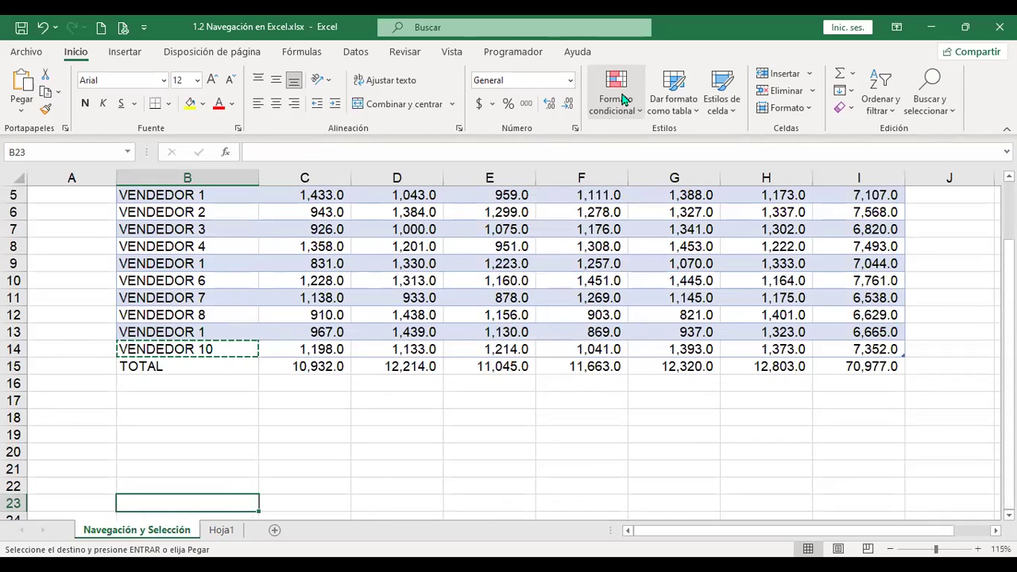
pyautogui.press('Escape')
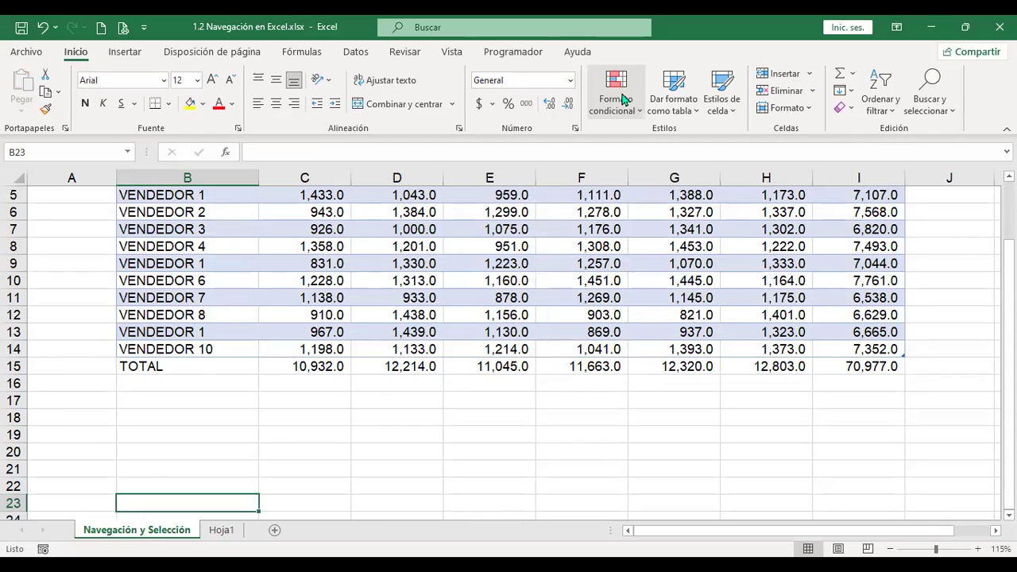
# Step: Paste copies of VENDEDOR 10 from B14 into B19, C19 and D19
pyautogui.press('Up')
pyautogui.press('Up')
pyautogui.press('Up')
pyautogui.press('Up')
pyautogui.press('Up')
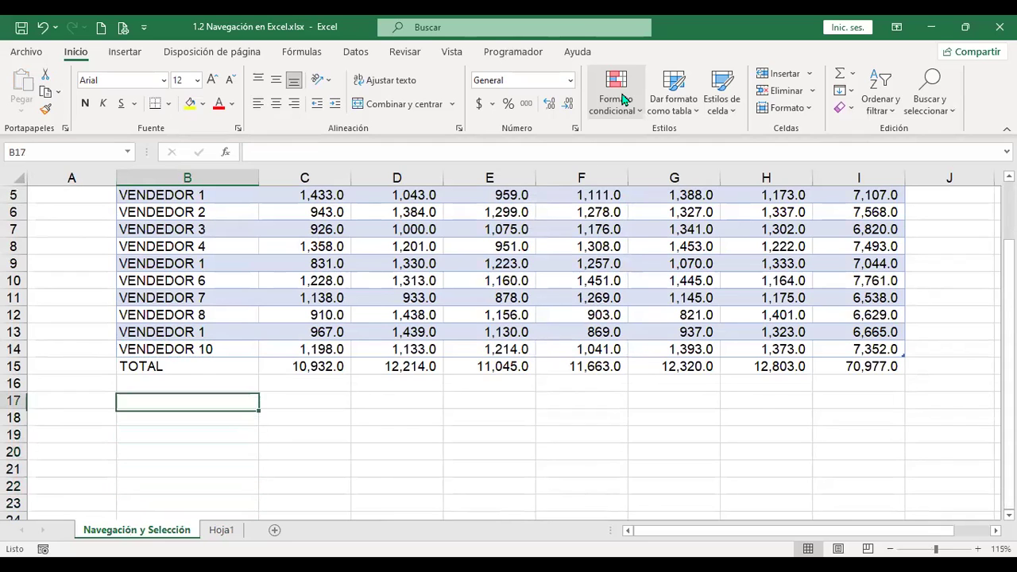
pyautogui.press('Up')
pyautogui.press('Up')
pyautogui.press('Up')
pyautogui.hotkey('ctrl', 'c')
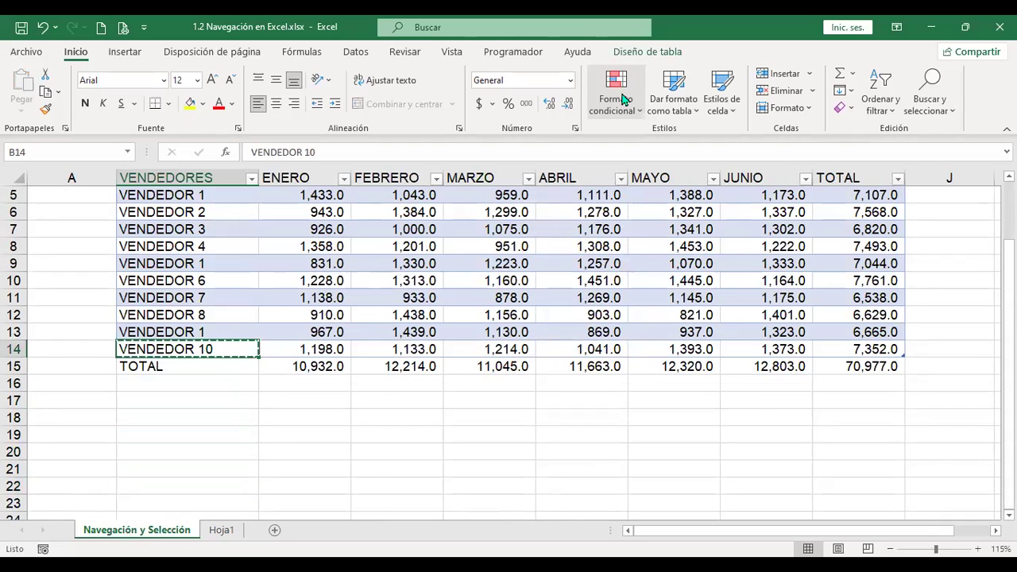
pyautogui.press('Down')
pyautogui.press('Down')
pyautogui.press('Down')
pyautogui.press('Down')
pyautogui.press('Down')
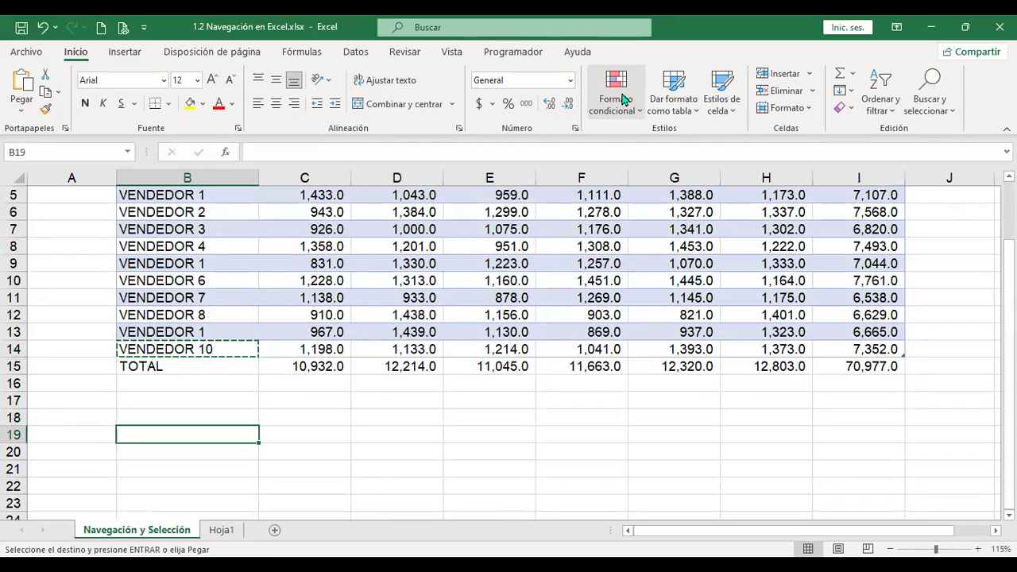
pyautogui.press('Return')
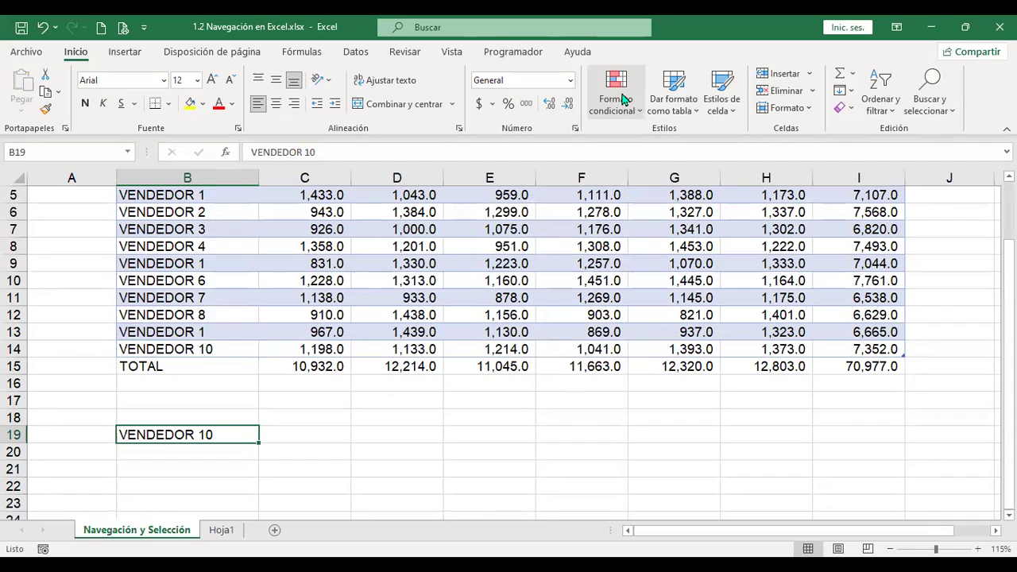
pyautogui.hotkey('ctrl', 'c')
pyautogui.press('Right')
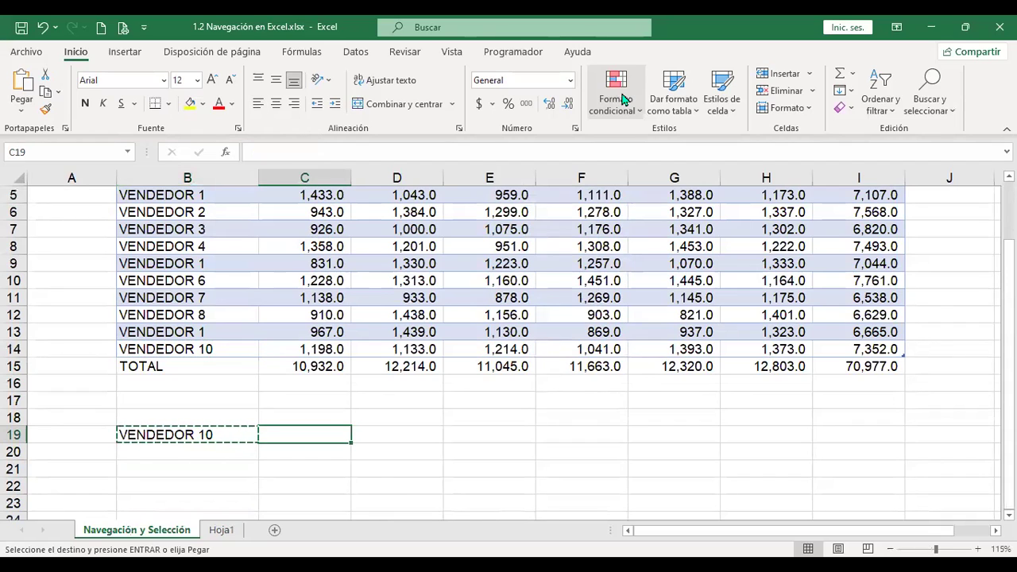
pyautogui.hotkey('ctrl', 'v')
pyautogui.press('Right')
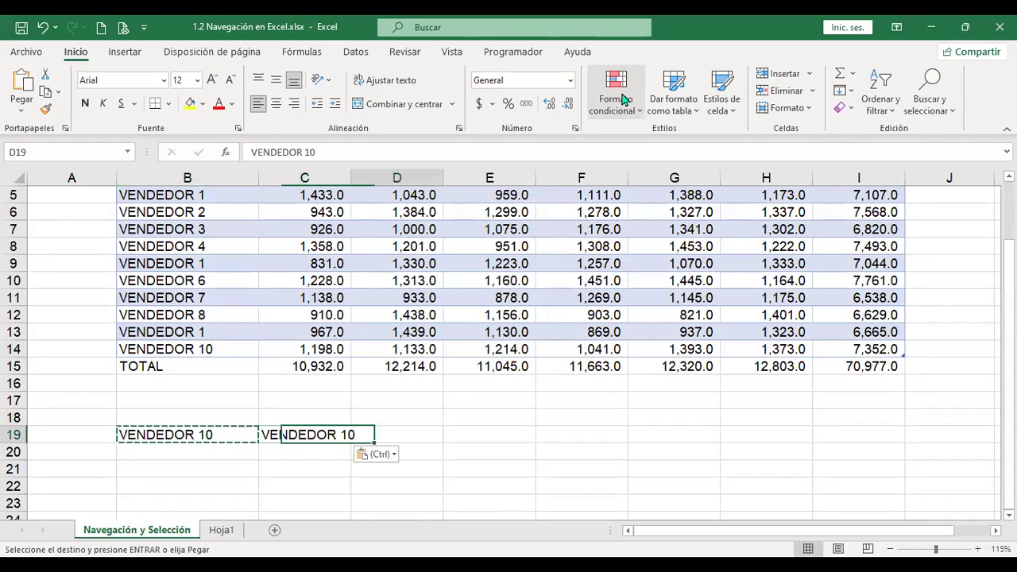
pyautogui.press('Return')
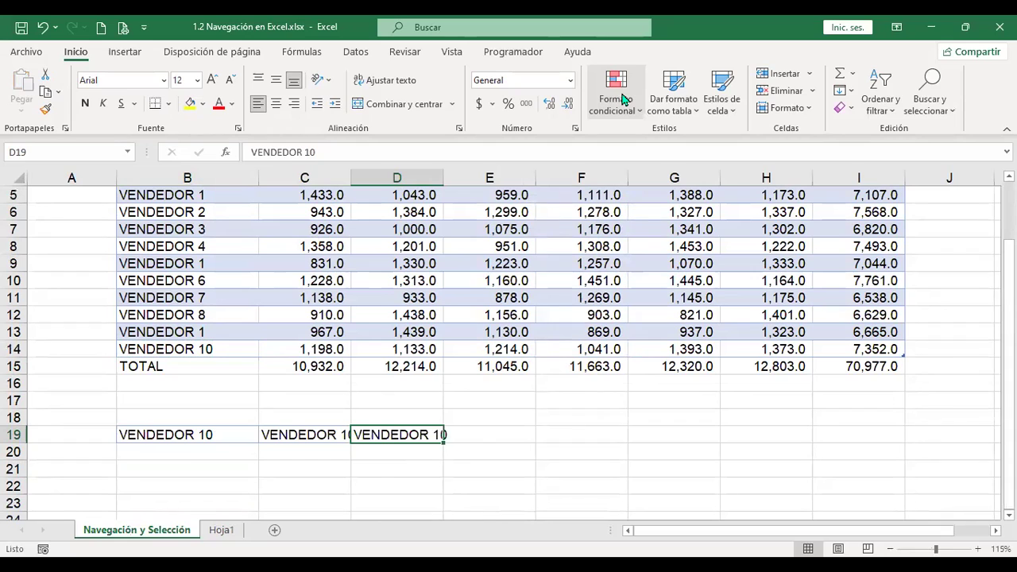
# Step: Move back to B14, then step along row 19 to D19
pyautogui.press('Up')
pyautogui.press('Up')
pyautogui.press('Up')
pyautogui.press('Up')
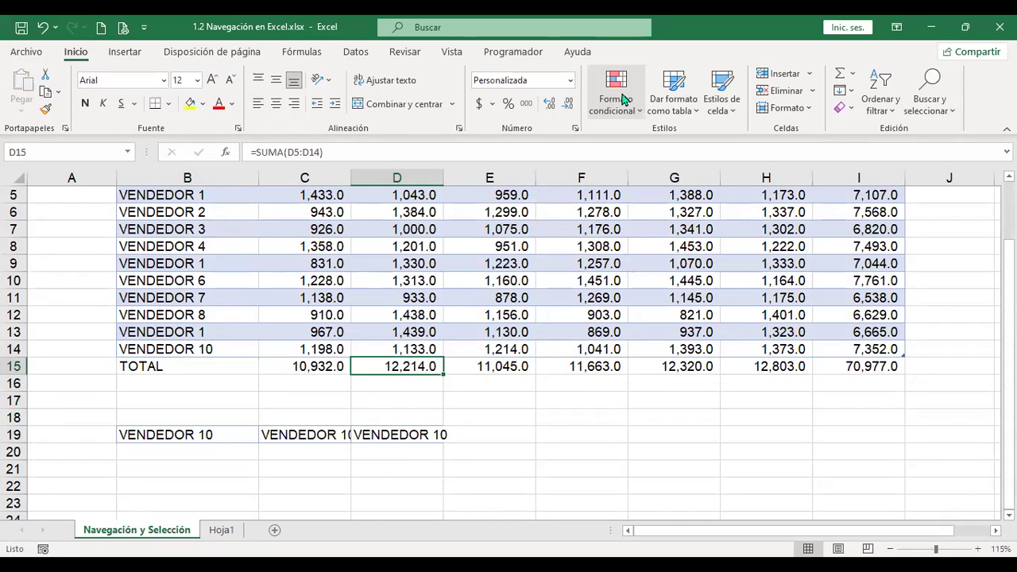
pyautogui.press('Left')
pyautogui.press('Left')
pyautogui.press('Left')
pyautogui.press('Up')
pyautogui.press('Right')
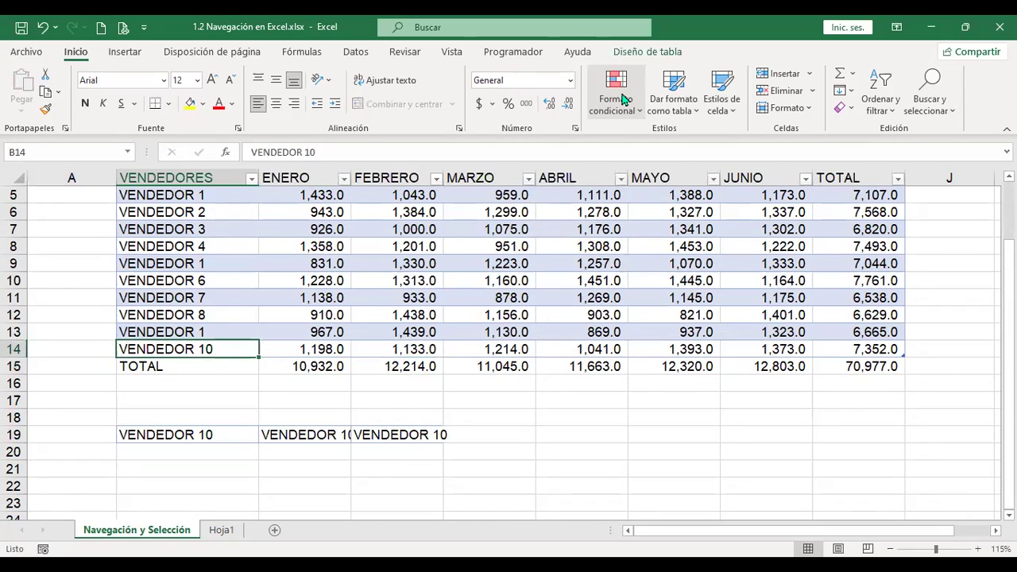
pyautogui.press('Down')
pyautogui.press('Down')
pyautogui.press('Down')
pyautogui.press('Down')
pyautogui.press('Down')
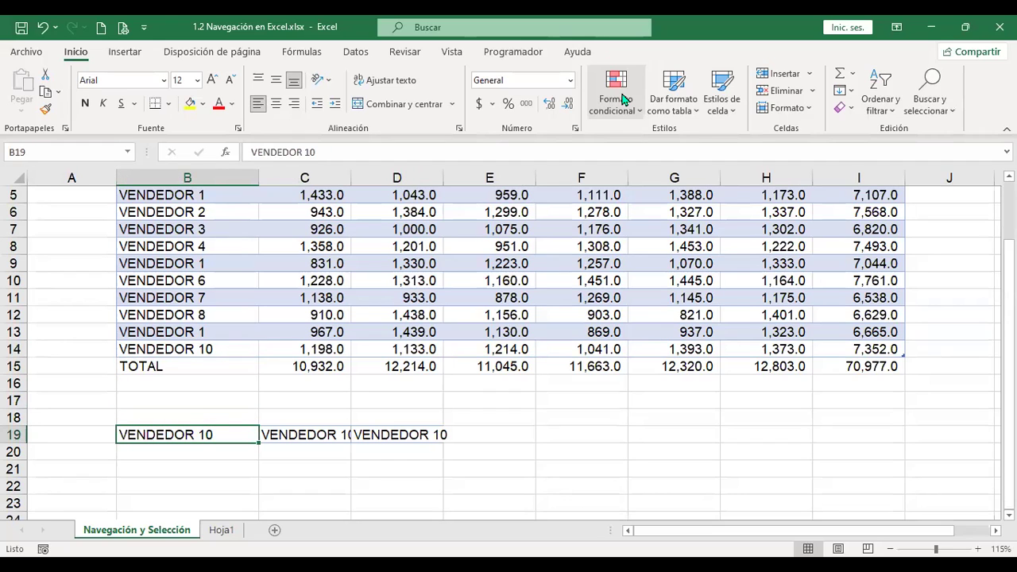
pyautogui.press('Right')
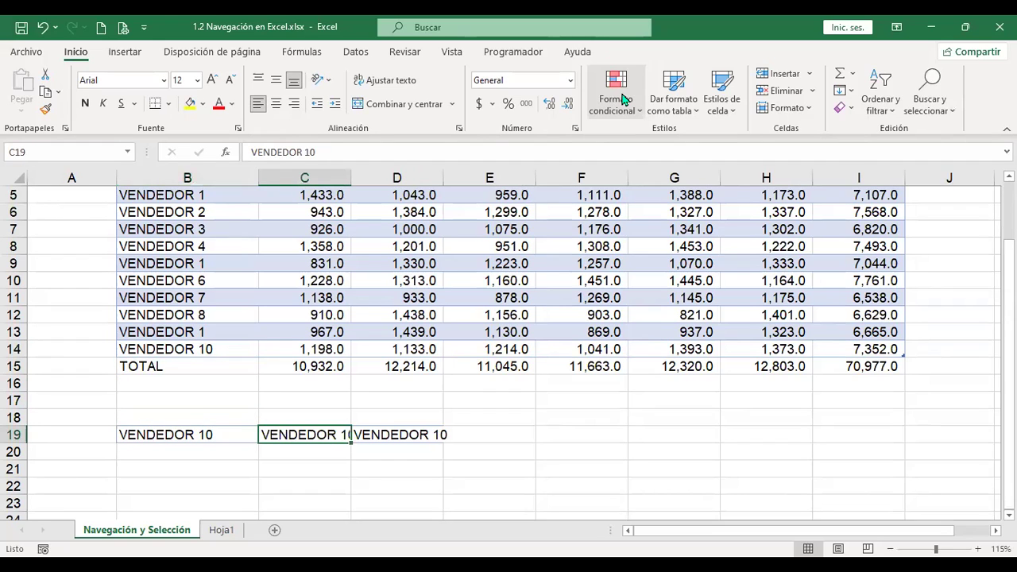
pyautogui.press('Right')
pyautogui.press('Left')
pyautogui.press('Right')
pyautogui.press('Up')
pyautogui.press('Up')
pyautogui.press('Up')
pyautogui.press('Up')
pyautogui.press('Up')
pyautogui.press('Up')
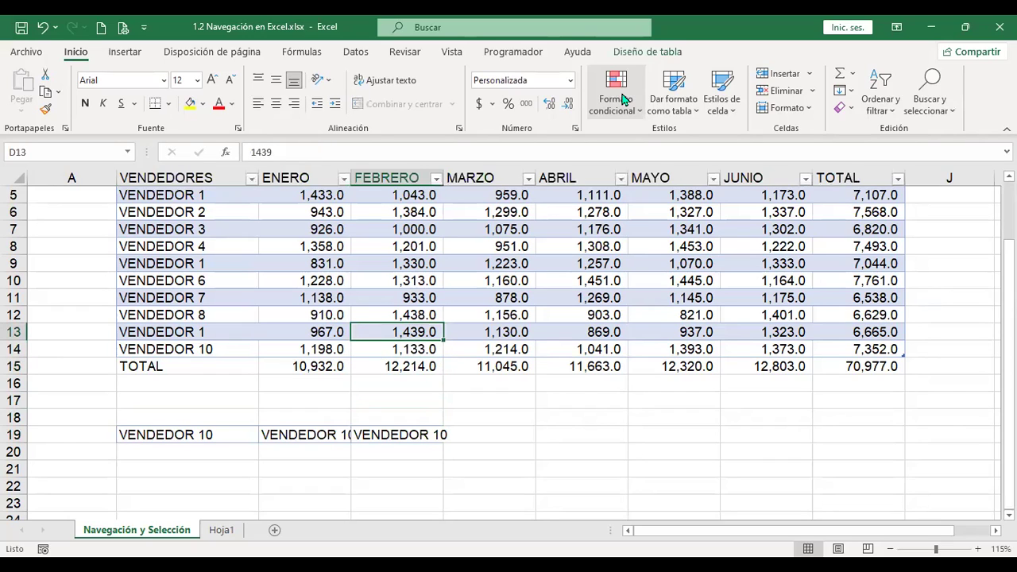
pyautogui.hotkey('ctrl', 'd')
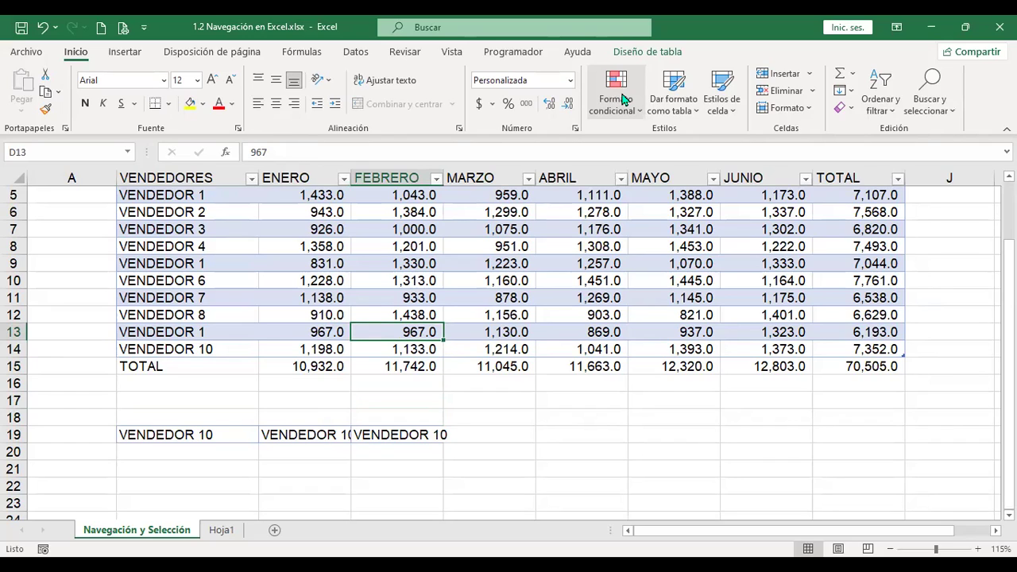
pyautogui.hotkey('ctrl', 'z')
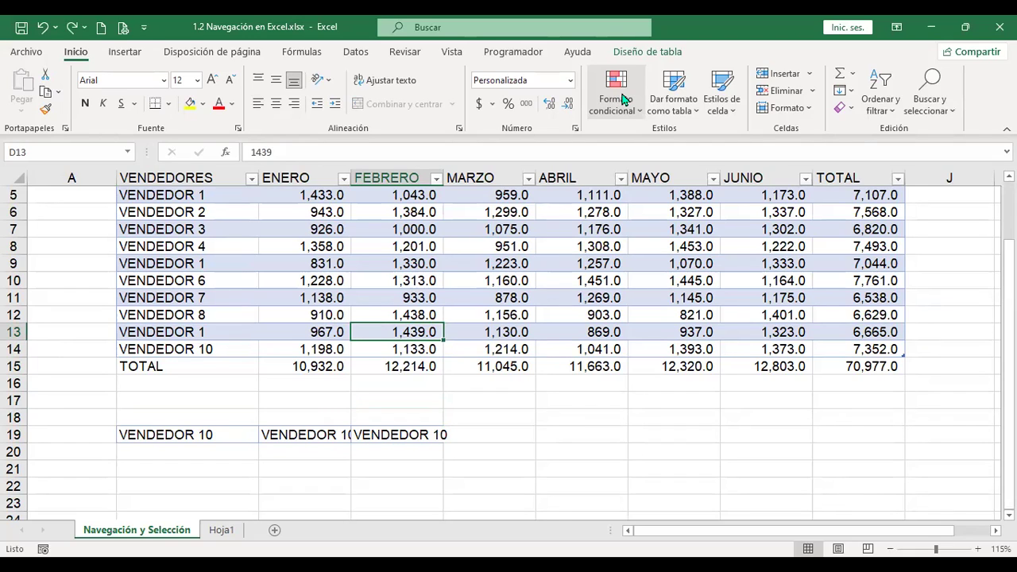
pyautogui.hotkey('ctrl', 'y')
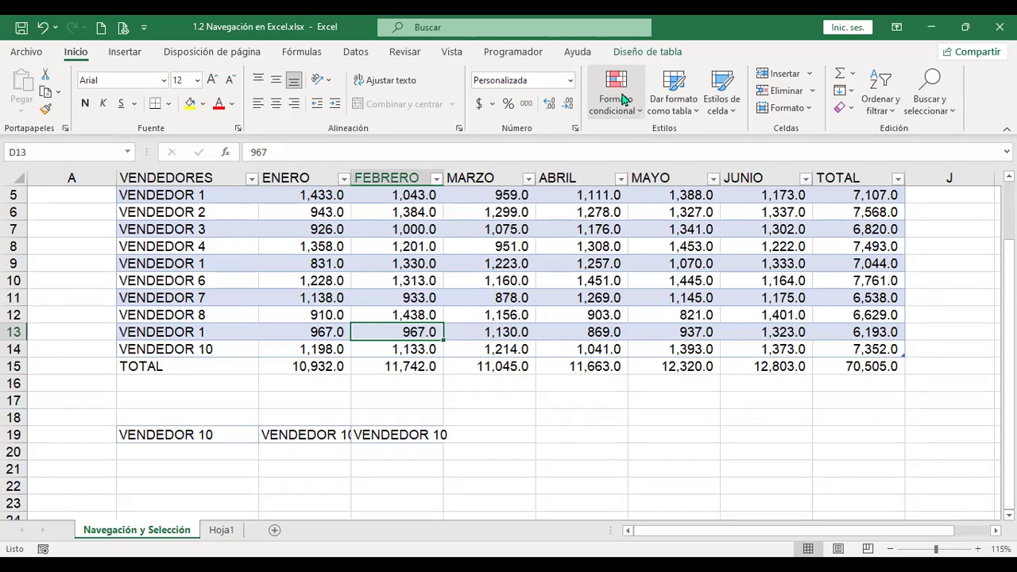
pyautogui.hotkey('ctrl', 'z')
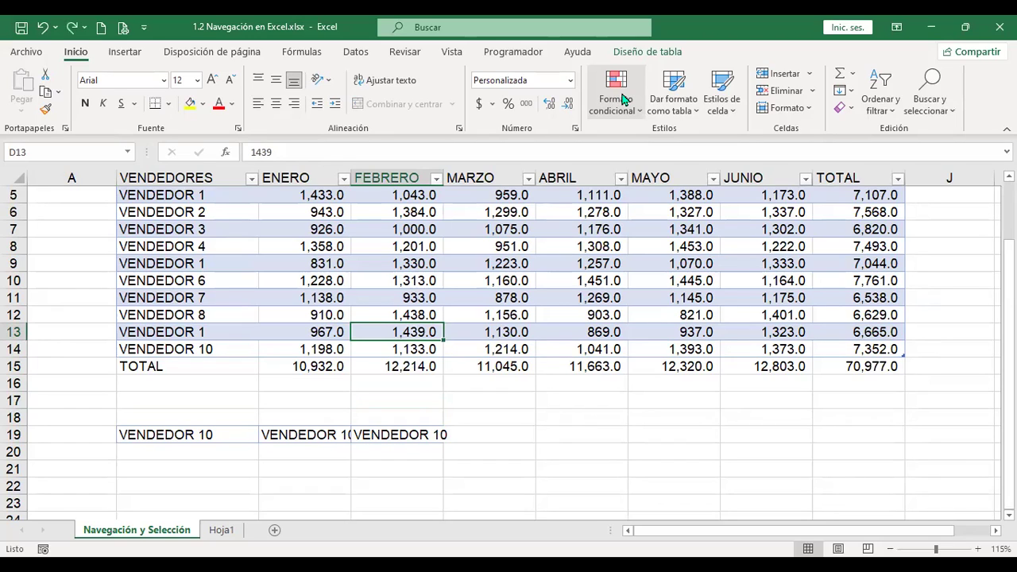
pyautogui.press('Right')
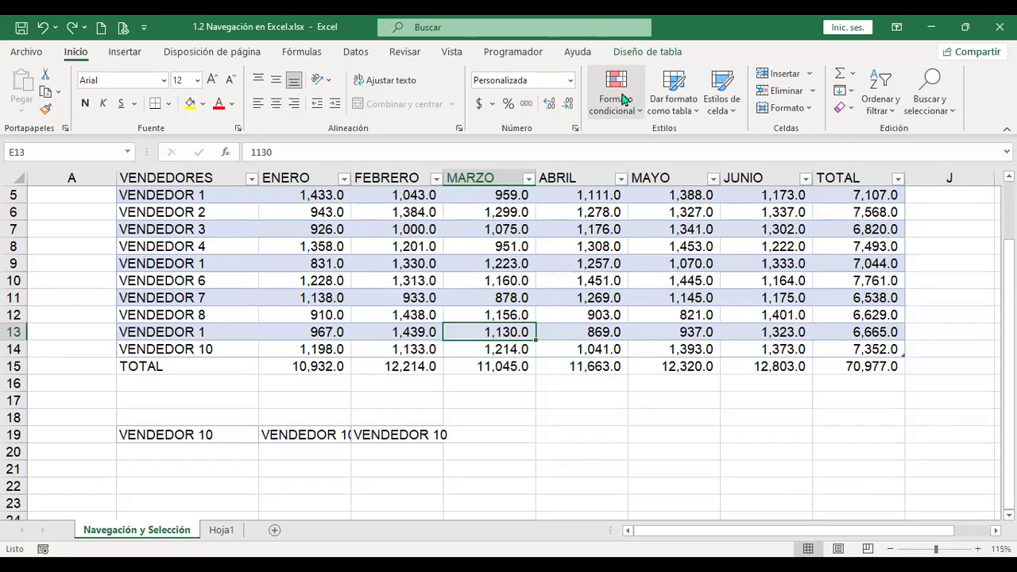
pyautogui.hotkey('ctrl', 'y')
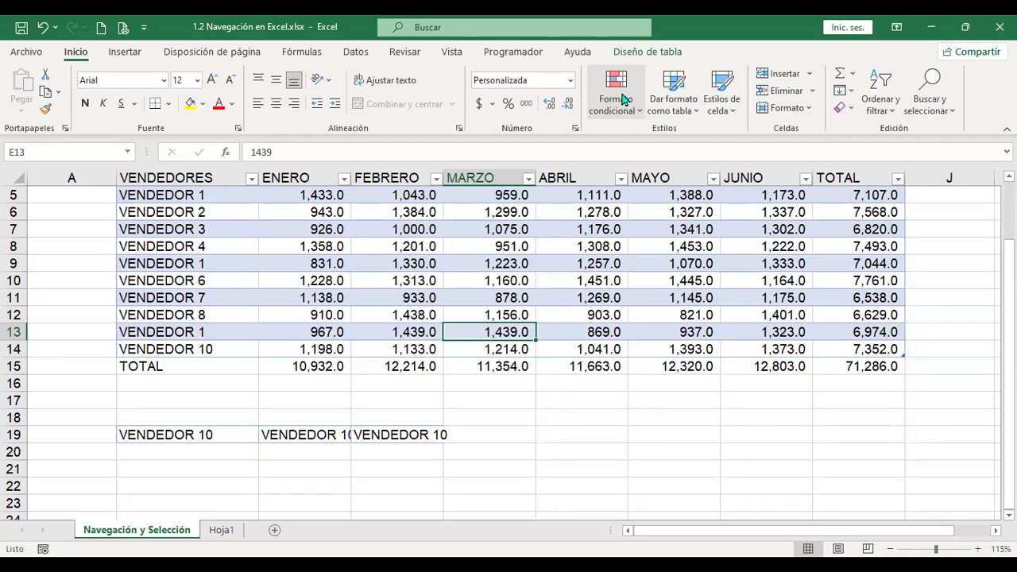
pyautogui.hotkey('ctrl', 'z')
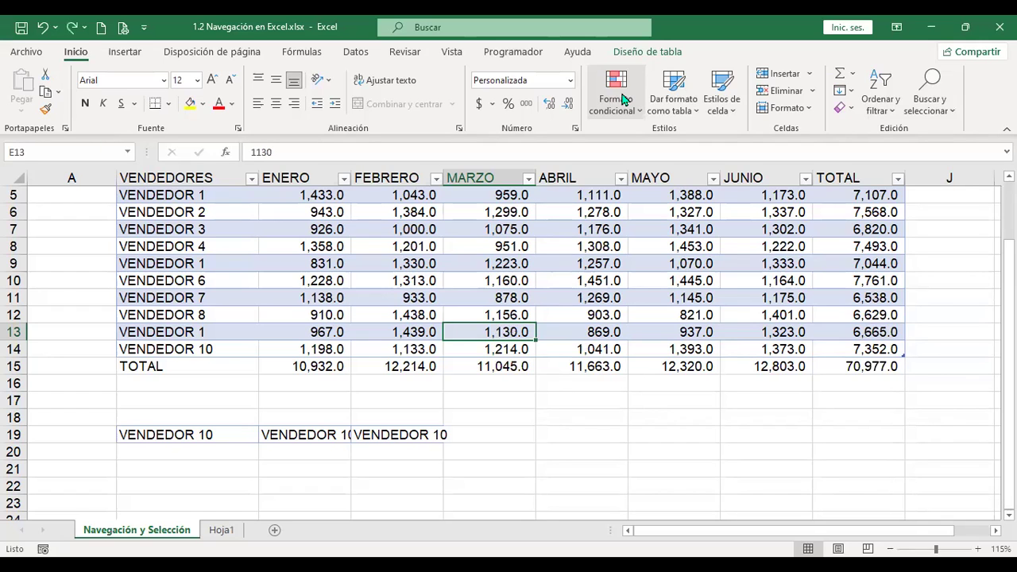
pyautogui.hotkey('ctrl', 'a')
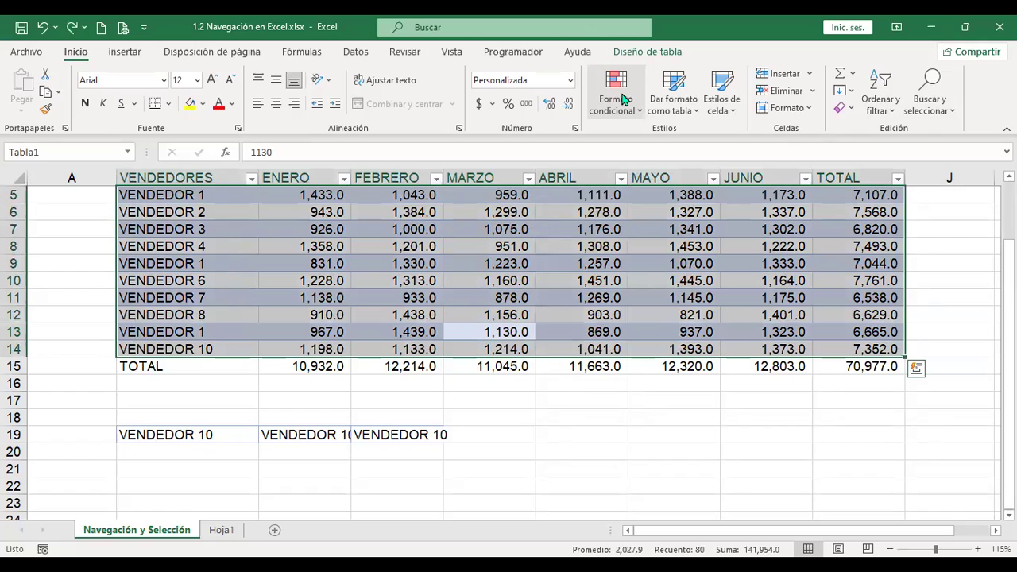
pyautogui.hotkey('shift', 'BackSpace')
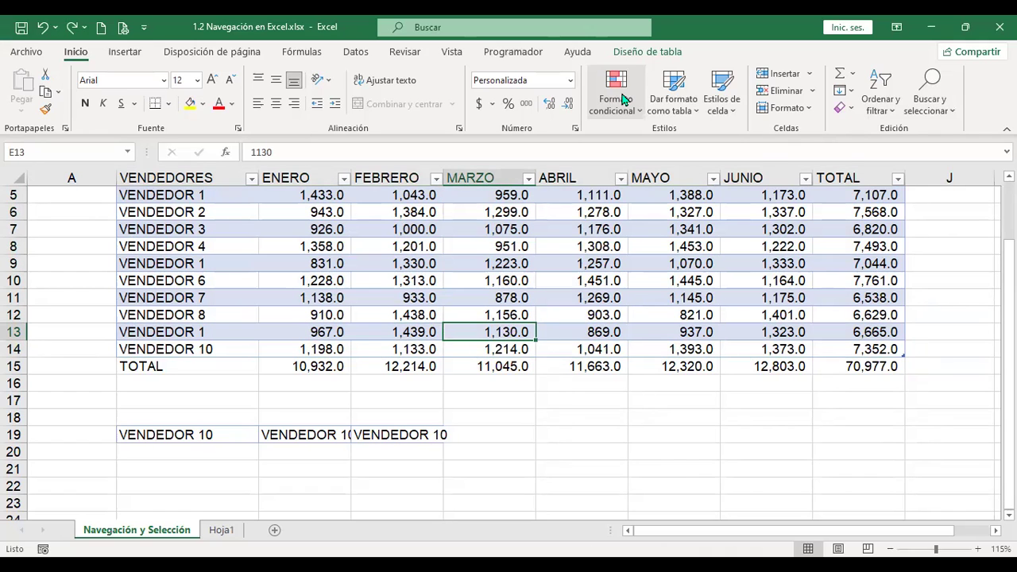
pyautogui.press('Down')
pyautogui.press('Down')
pyautogui.press('Down')
pyautogui.press('Up')
pyautogui.press('Up')
pyautogui.press('Up')
pyautogui.press('Up')
pyautogui.press('Right')
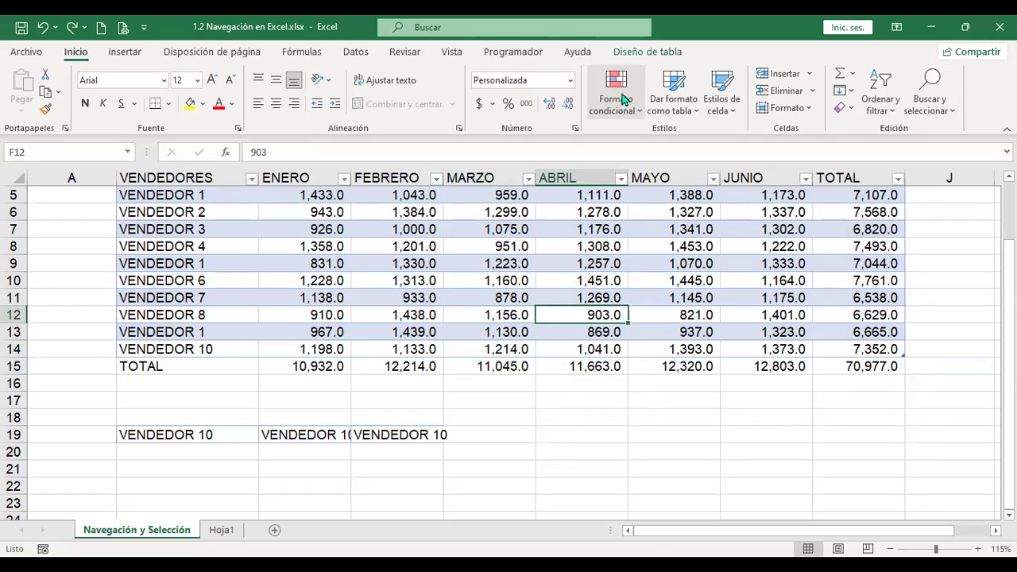
pyautogui.press('Down')
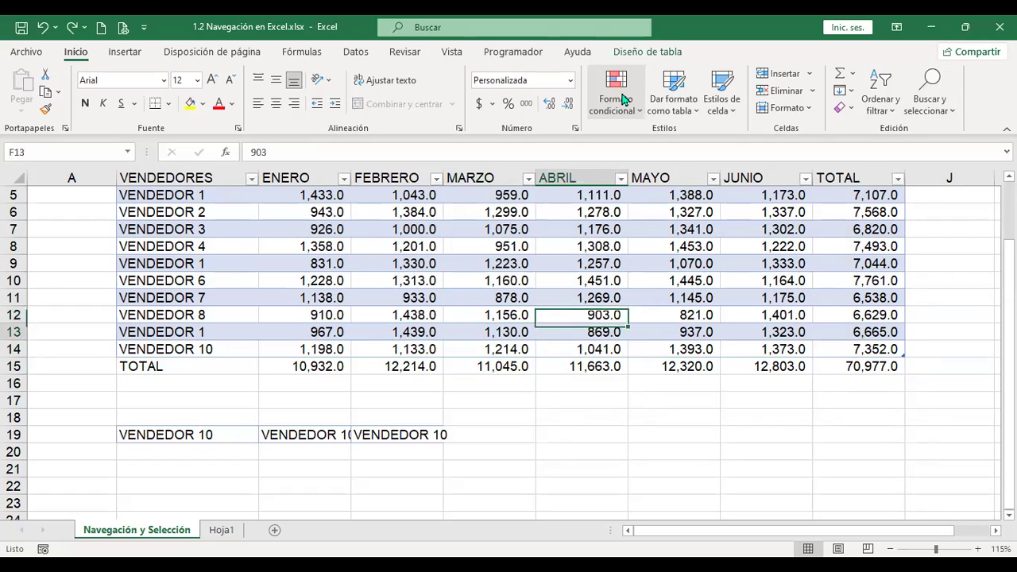
pyautogui.press('Down')
pyautogui.press('Down')
pyautogui.press('Down')
pyautogui.press('Down')
pyautogui.press('Down')
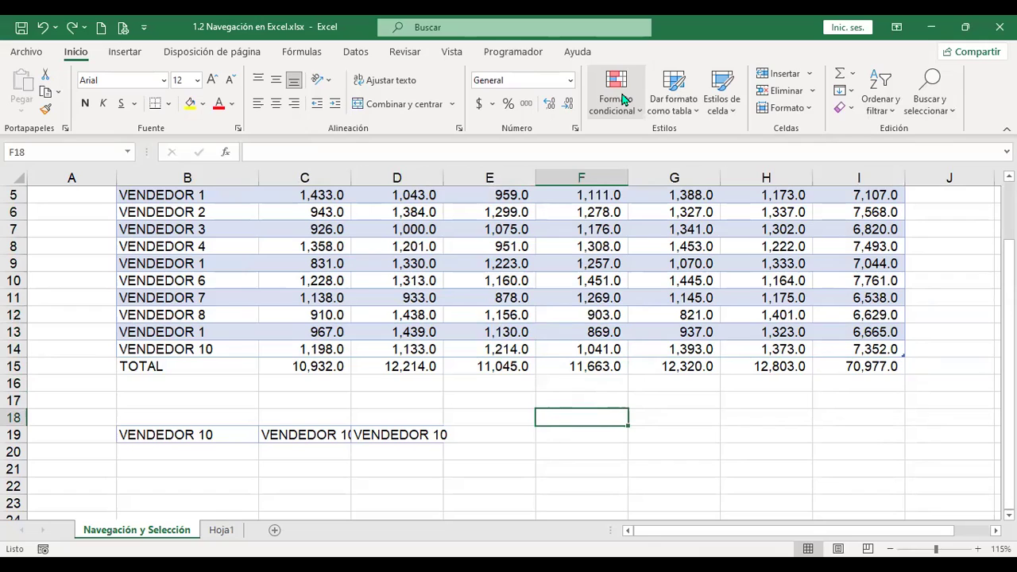
# Step: Save the workbook with Ctrl+S and open the Ir a dialog with F5
pyautogui.press('Up')
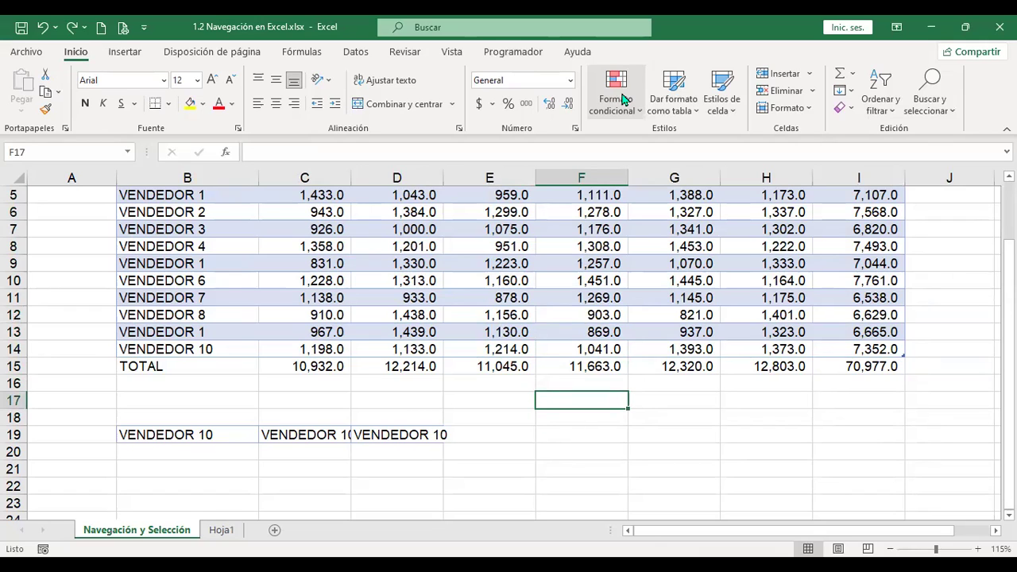
pyautogui.hotkey('ctrl', 's')
pyautogui.press('Up')
pyautogui.press('Up')
pyautogui.press('Down')
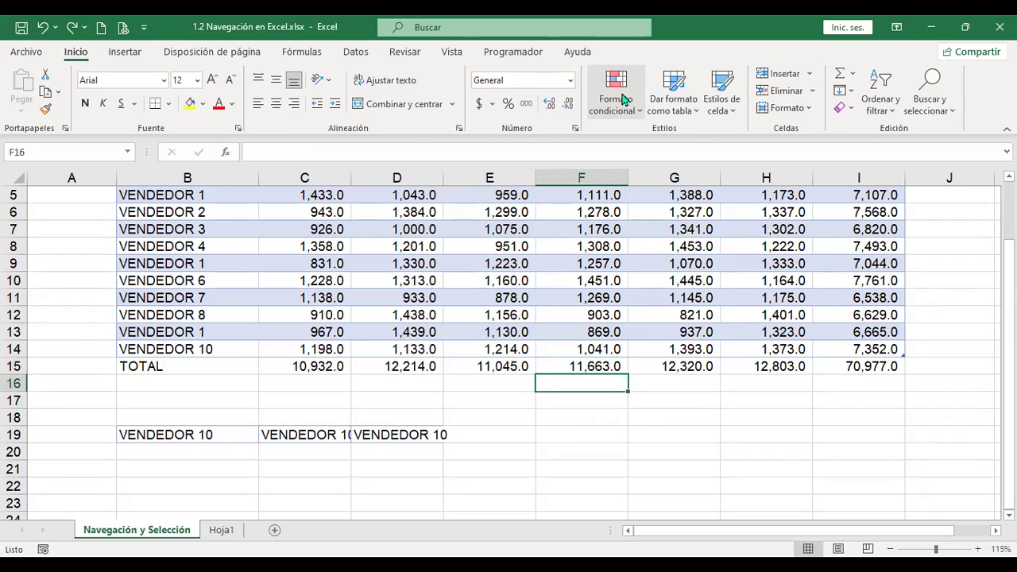
pyautogui.press('F5')
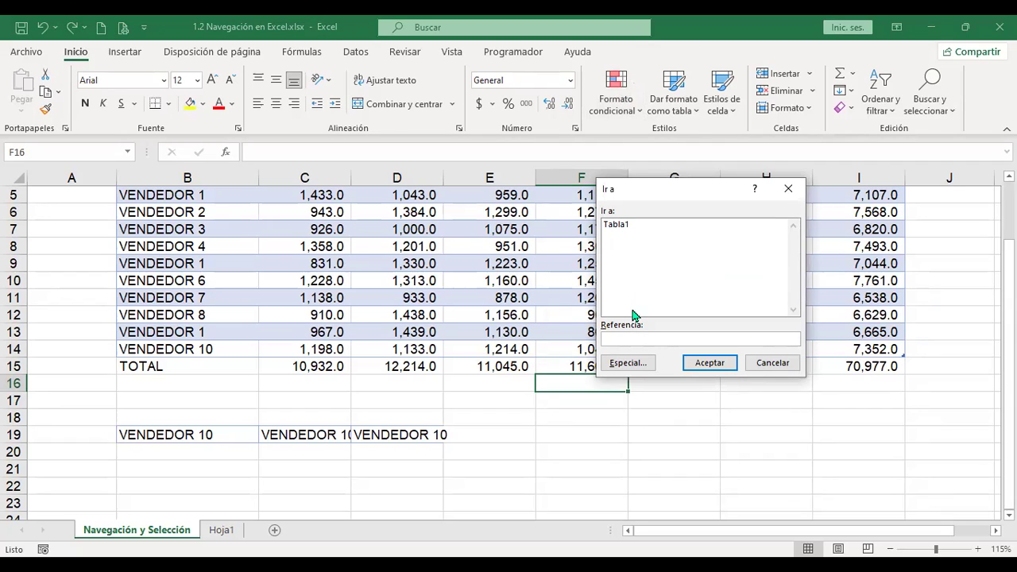
# Step: Select all formula cells via Ir a Especial > Celdas con fórmulas
pyautogui.click(629, 363)
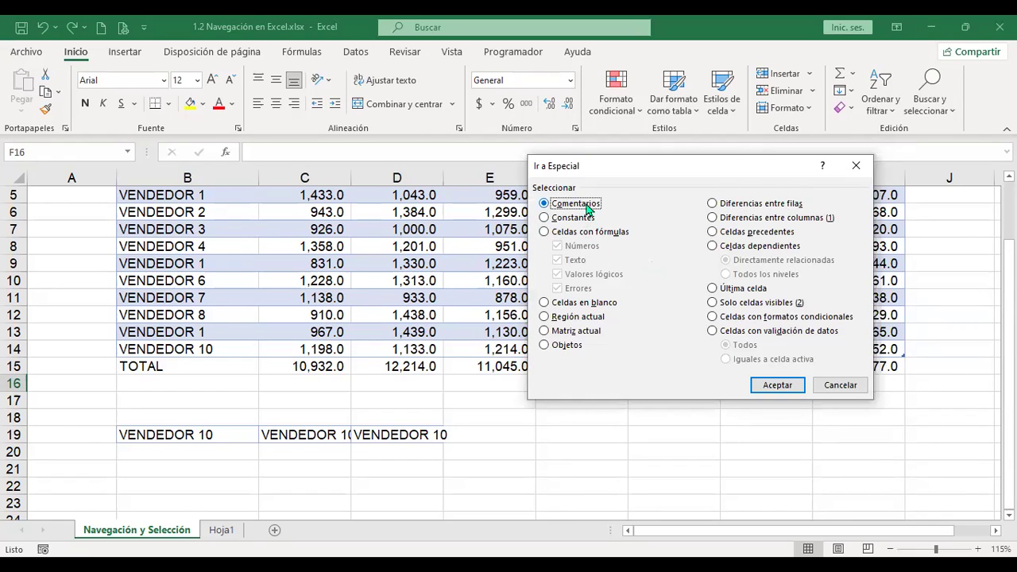
pyautogui.click(561, 233)
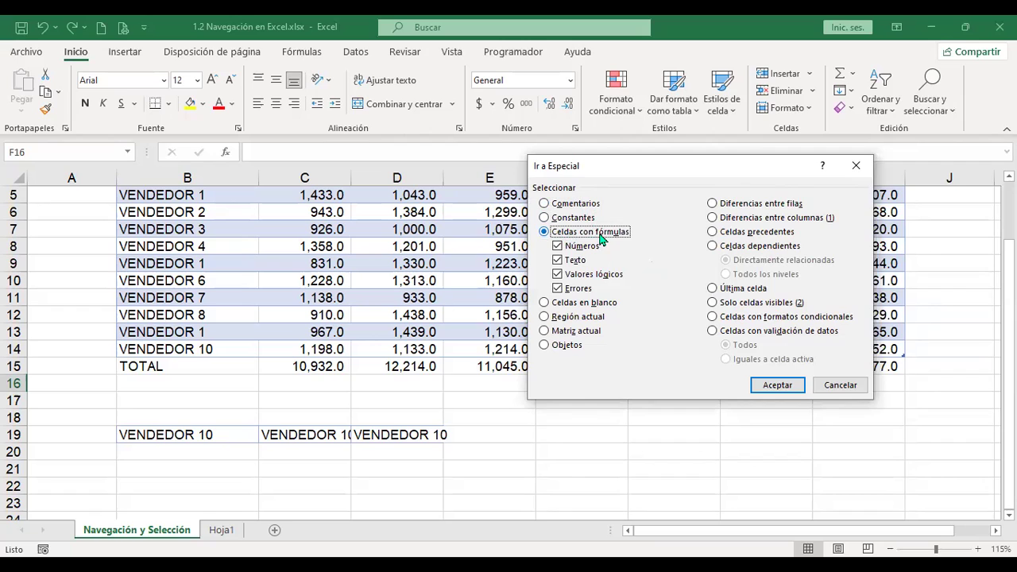
pyautogui.click(792, 384)
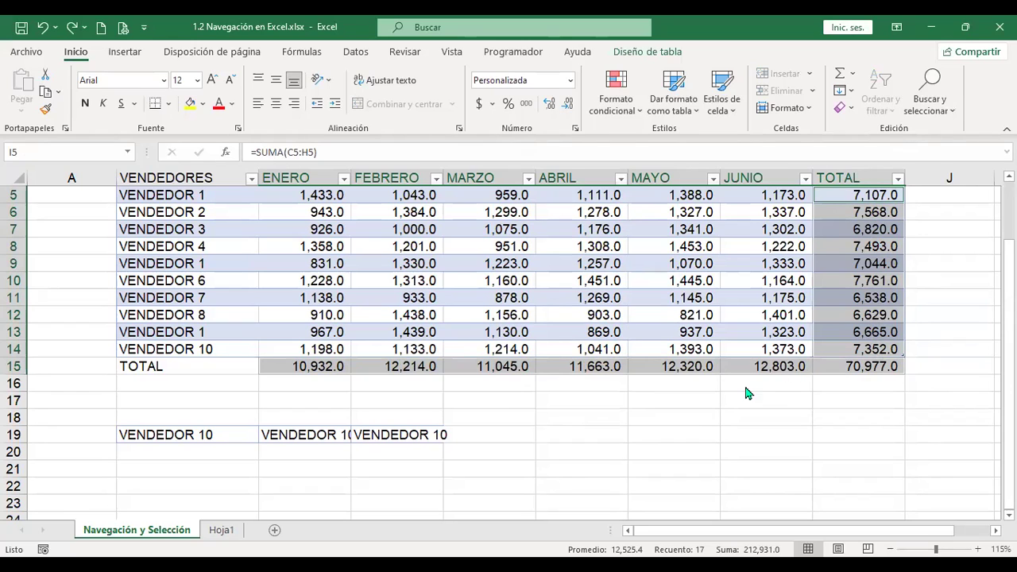
# Step: Search for blank cells via Ir a Especial and dismiss the no-cells-found message
pyautogui.press('F5')
pyautogui.click(628, 363)
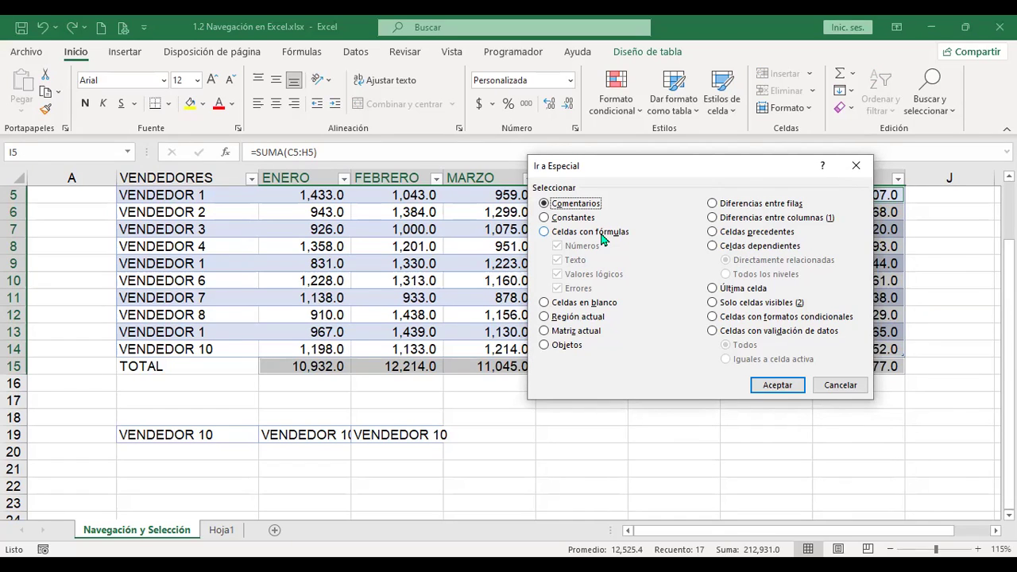
pyautogui.click(602, 234)
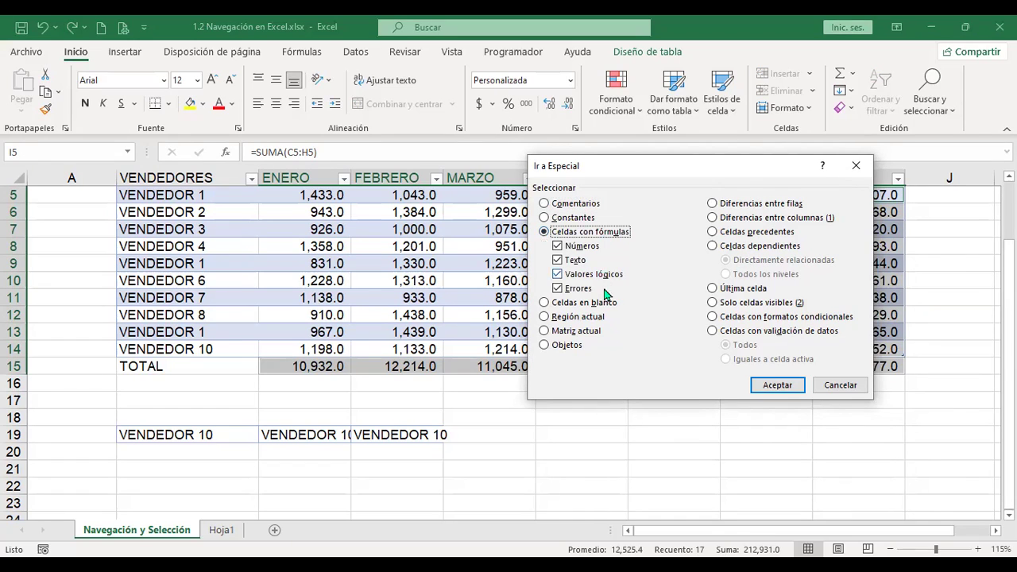
pyautogui.click(583, 304)
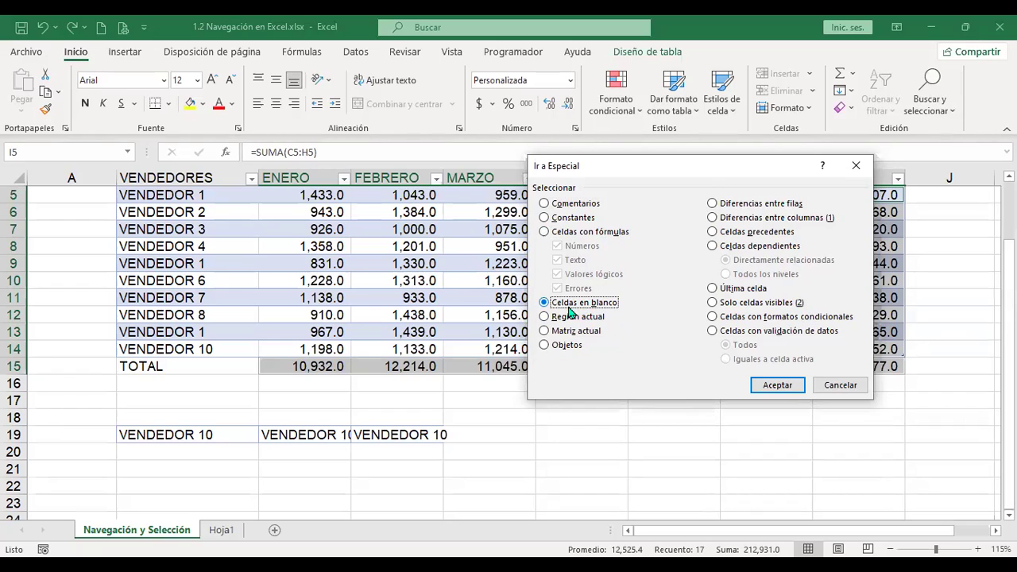
pyautogui.moveTo(780, 387); pyautogui.dragTo(565, 345)
pyautogui.press('Return')
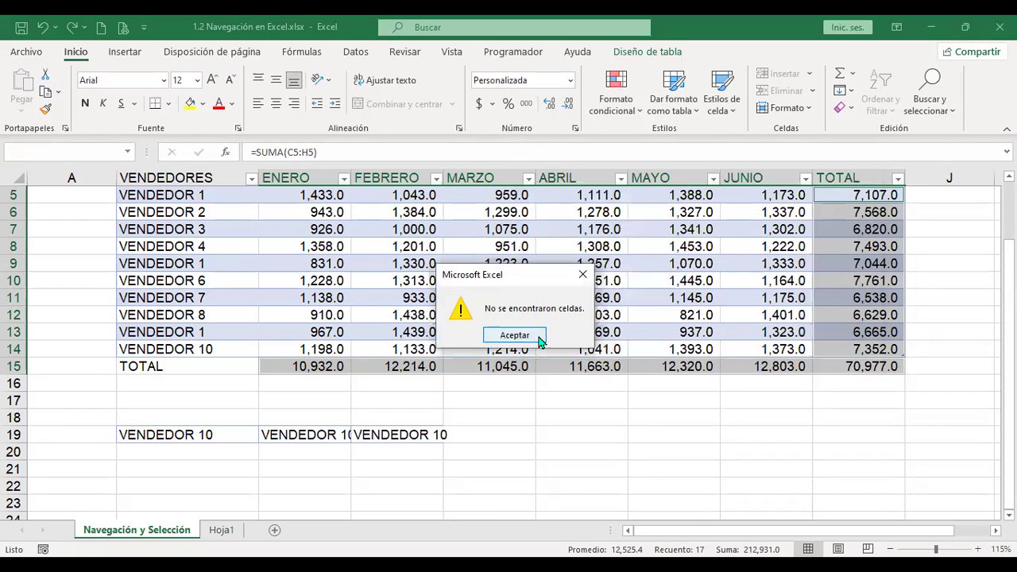
pyautogui.click(527, 337)
# Step: Click empty cells below the table, then select cell F7
pyautogui.click(521, 399)
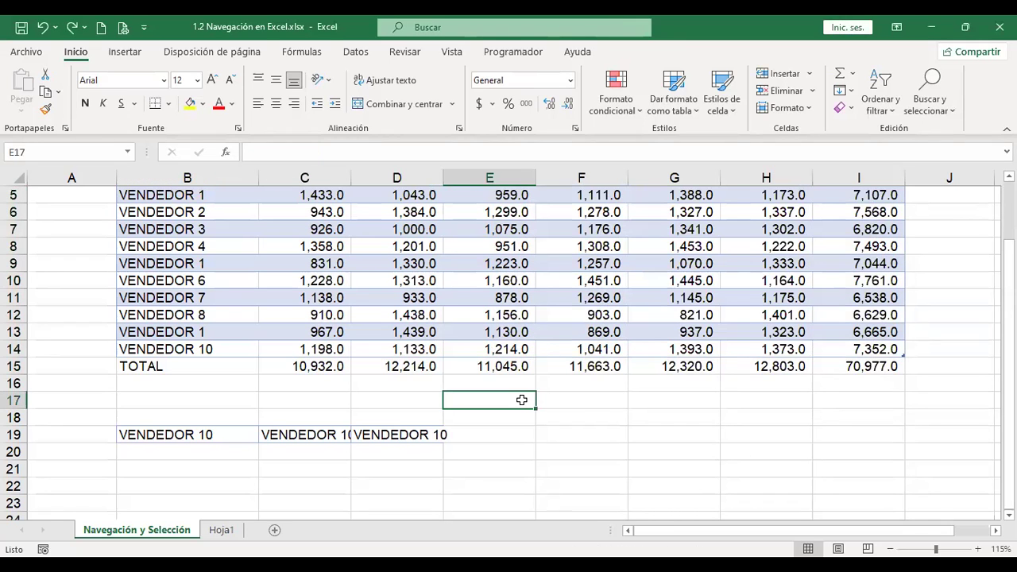
pyautogui.scroll(2, 521, 400)
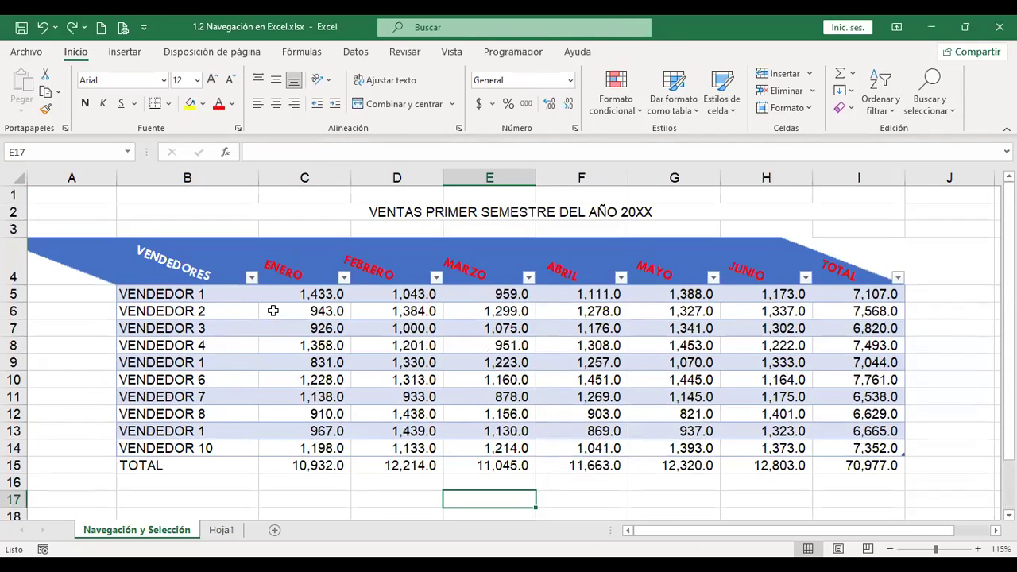
pyautogui.scroll(-12, 279, 323)
pyautogui.click(337, 297)
pyautogui.scroll(7, 795, 349)
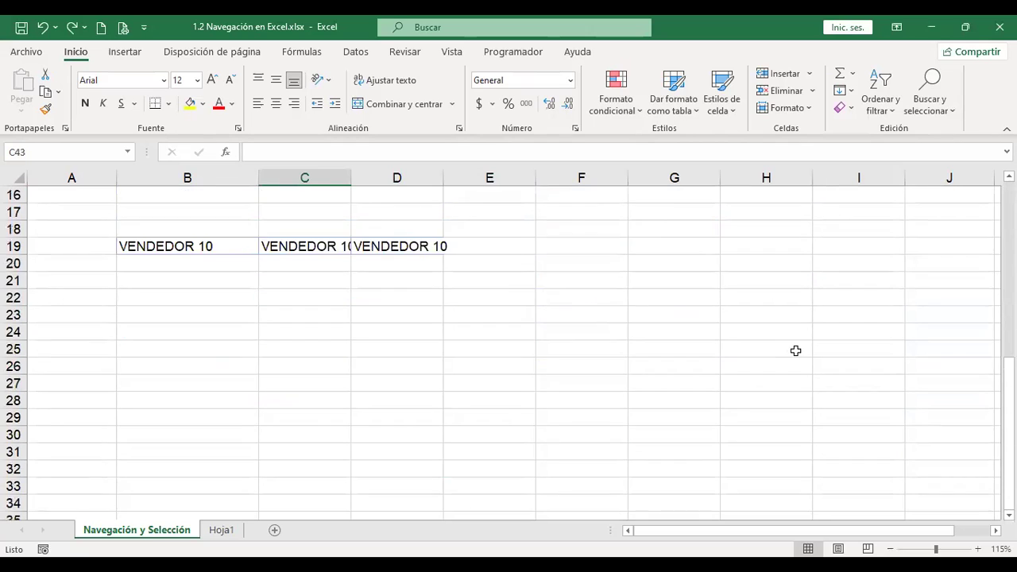
pyautogui.scroll(5, 796, 349)
pyautogui.click(560, 328)
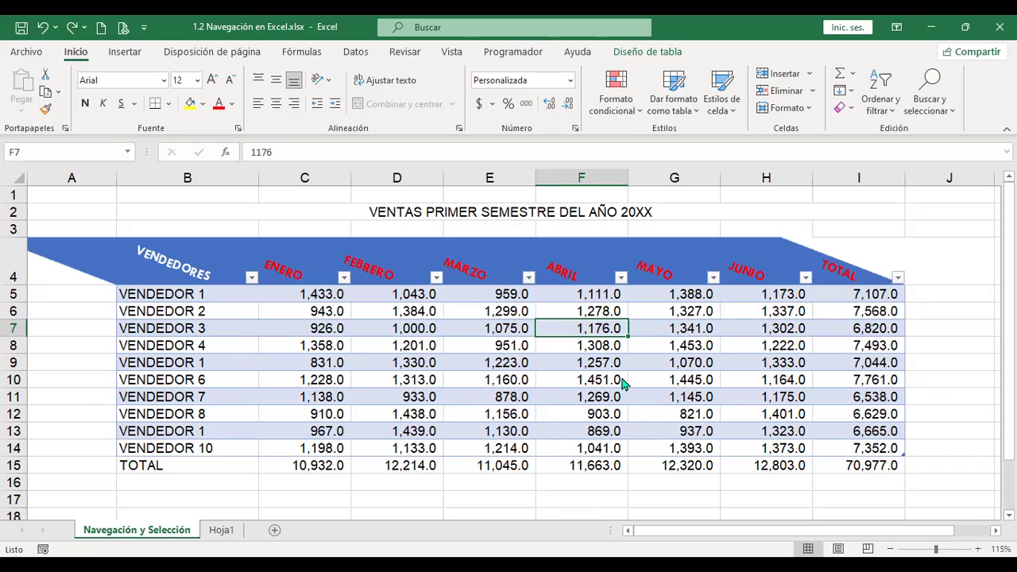
# Step: Jump to the last used cell I19 via Ir a Especial > Última celda
pyautogui.press('F5')
pyautogui.click(636, 365)
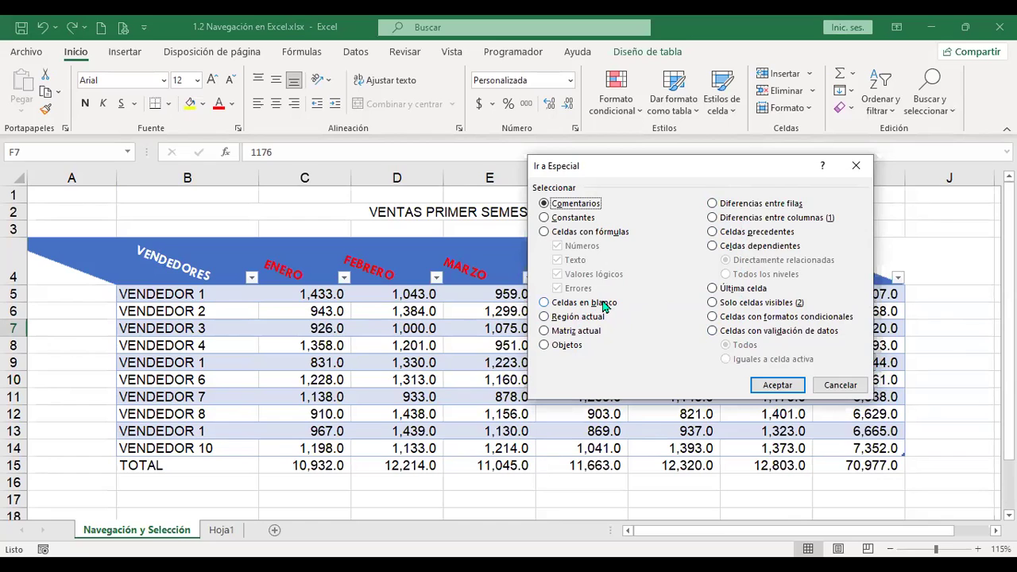
pyautogui.click(711, 288)
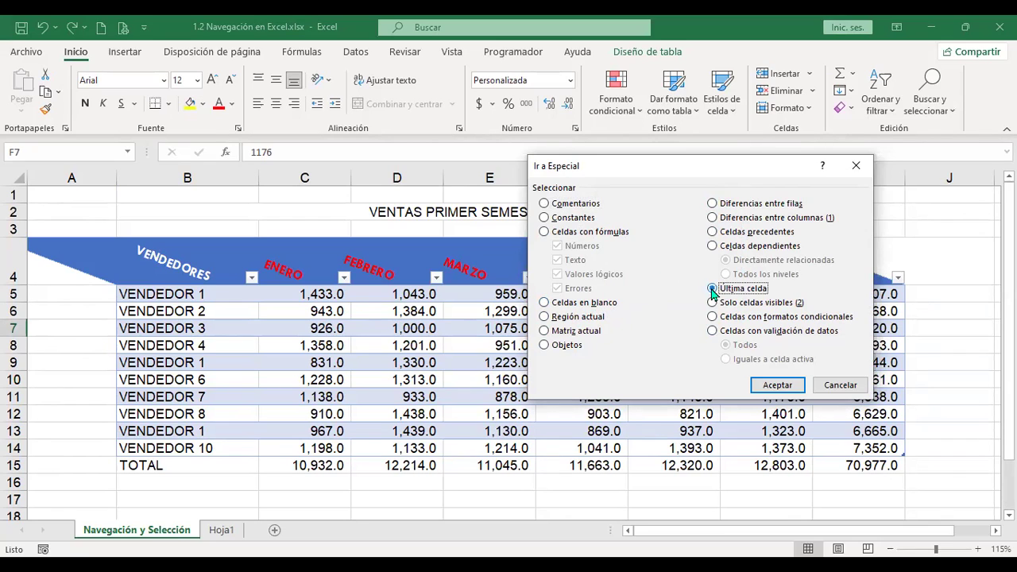
pyautogui.click(777, 385)
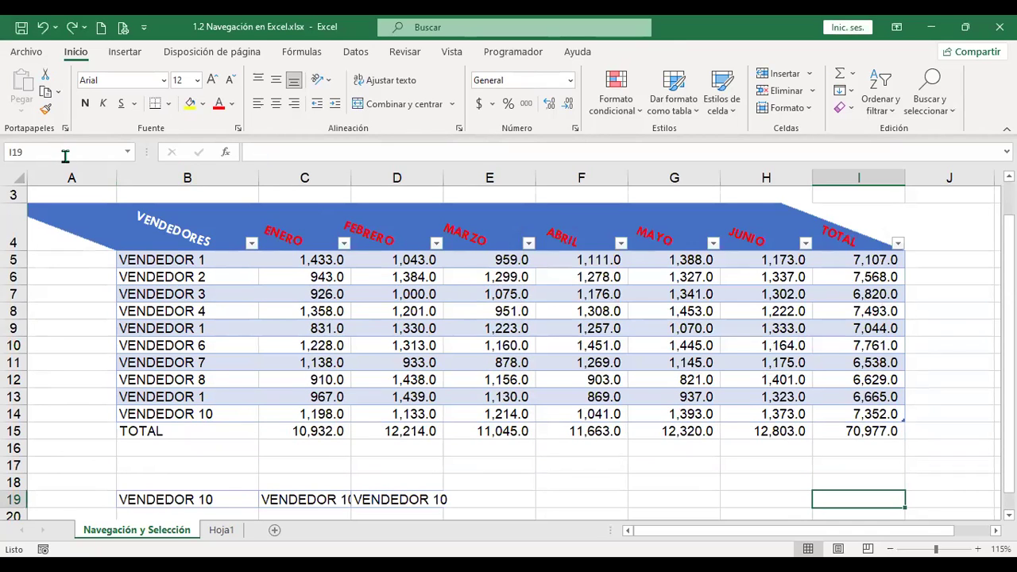
# Step: Scroll down the sheet and back up to the top of the sales table
pyautogui.scroll(-2, 427, 387)
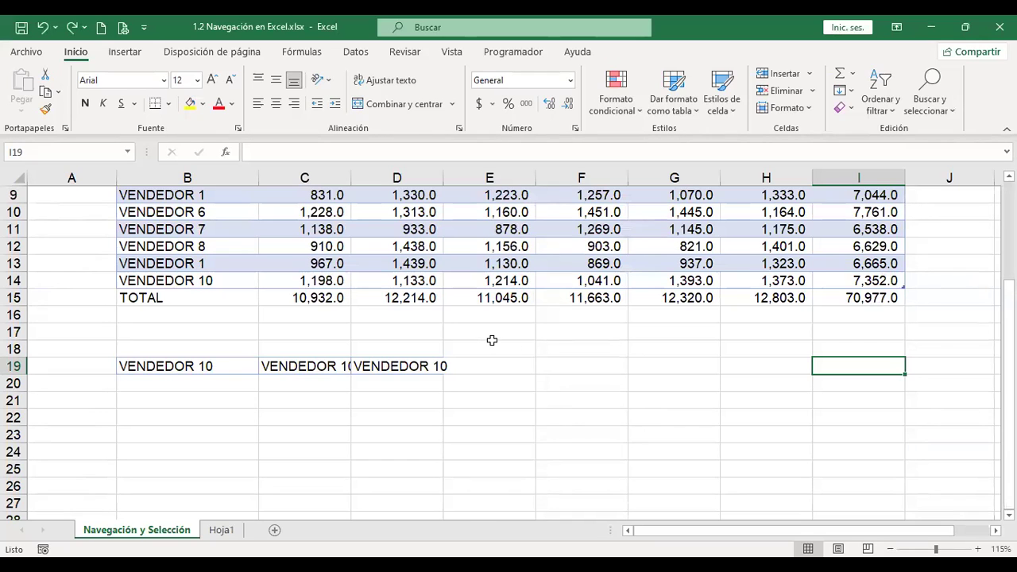
pyautogui.scroll(-1, 523, 337)
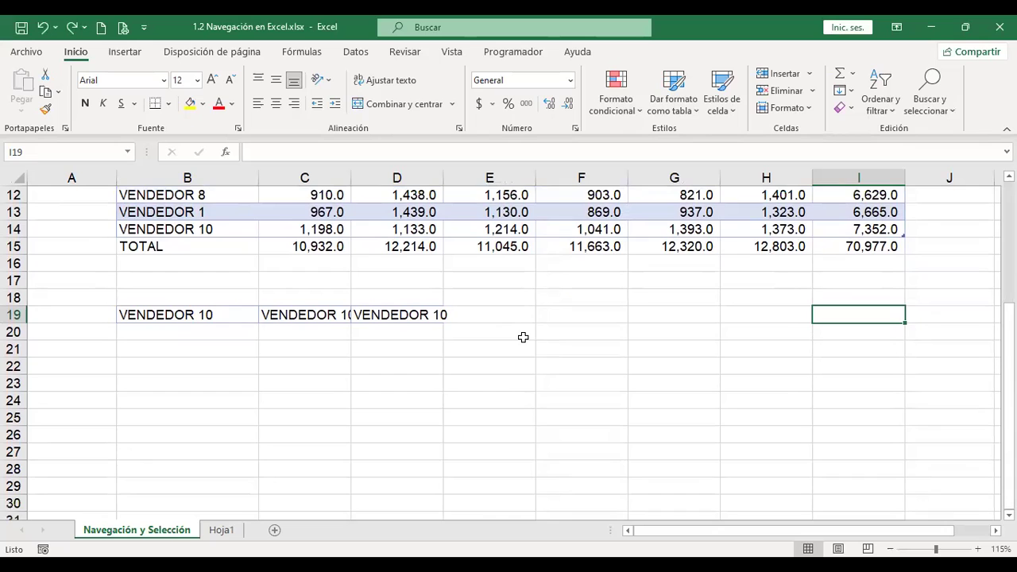
pyautogui.scroll(-1, 523, 337)
pyautogui.scroll(-1, 207, 357)
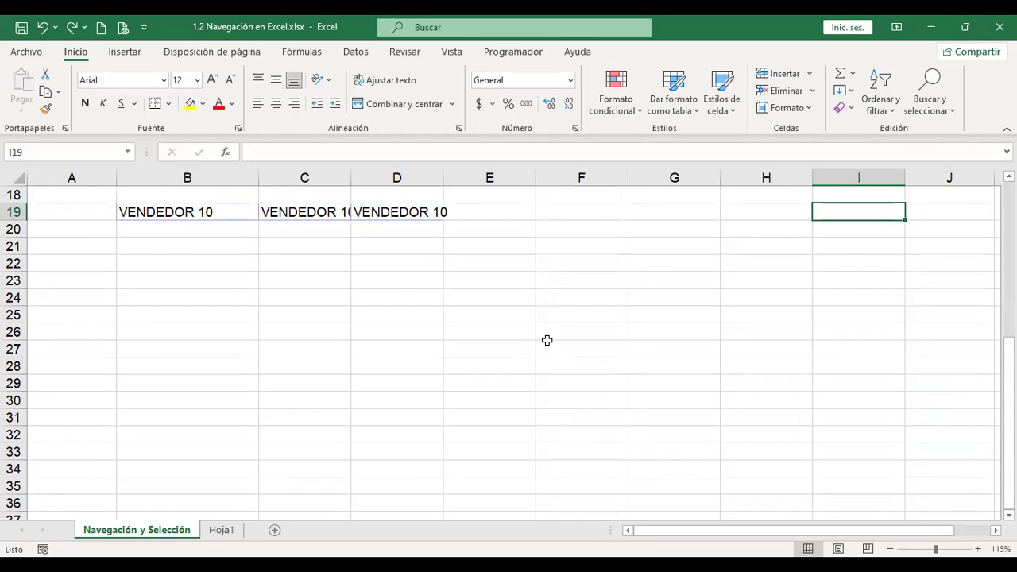
pyautogui.scroll(1, 546, 340)
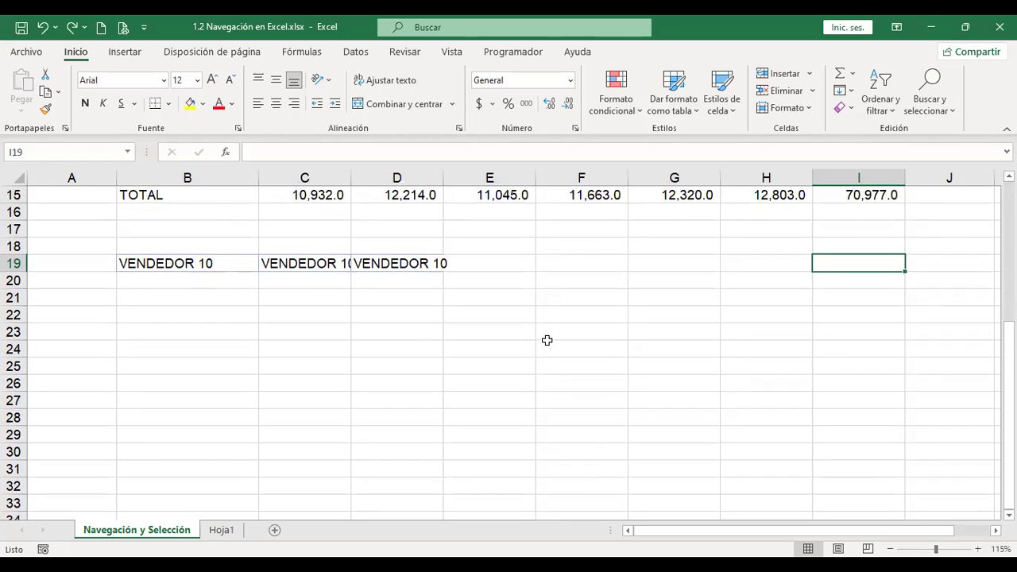
pyautogui.scroll(1, 546, 340)
pyautogui.scroll(2, 547, 342)
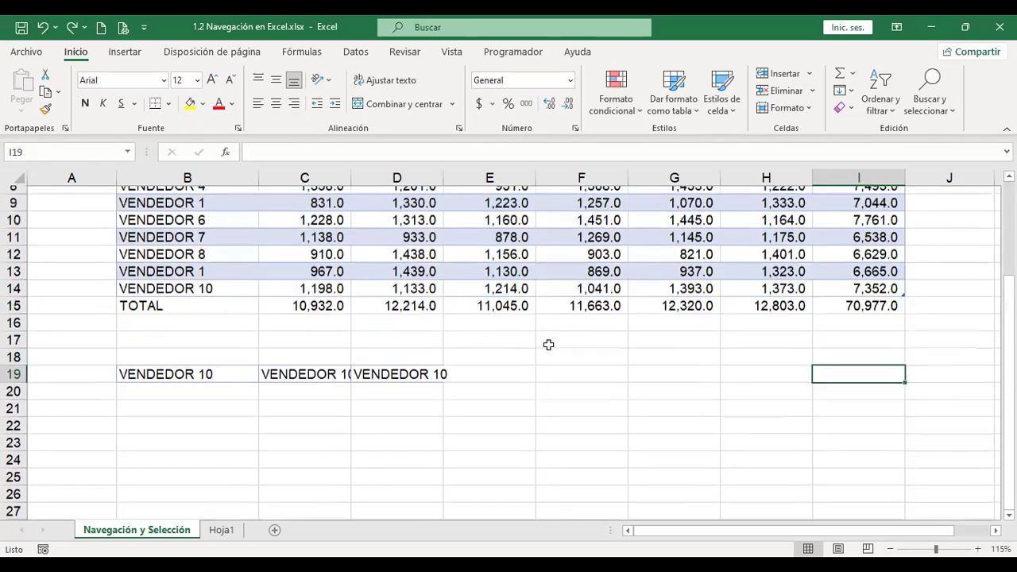
pyautogui.scroll(2, 548, 345)
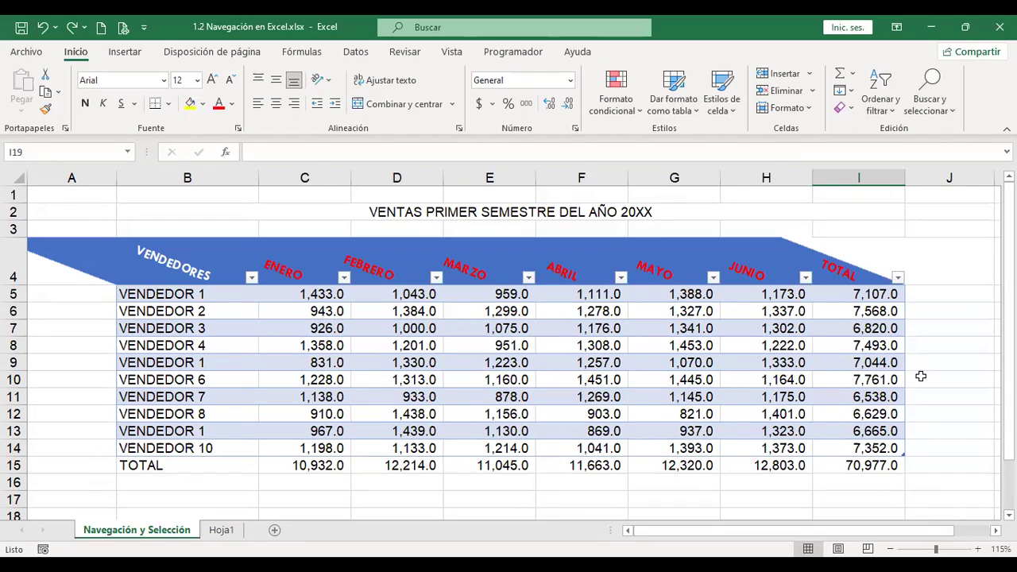
# Step: Select cells in the ABRIL and TOTAL columns, undoing the last action
pyautogui.click(588, 347)
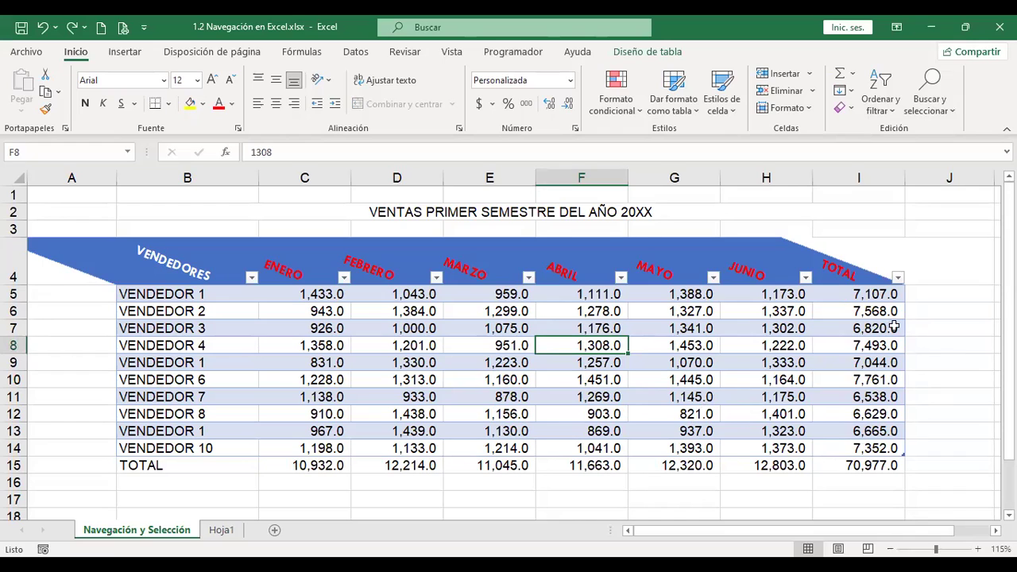
pyautogui.click(878, 255)
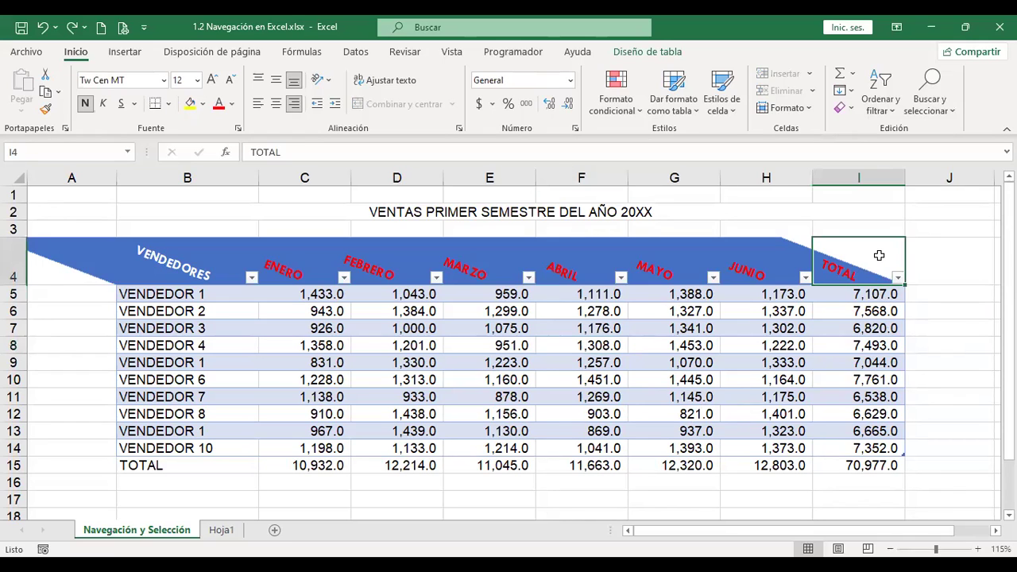
pyautogui.click(942, 319)
pyautogui.click(864, 331)
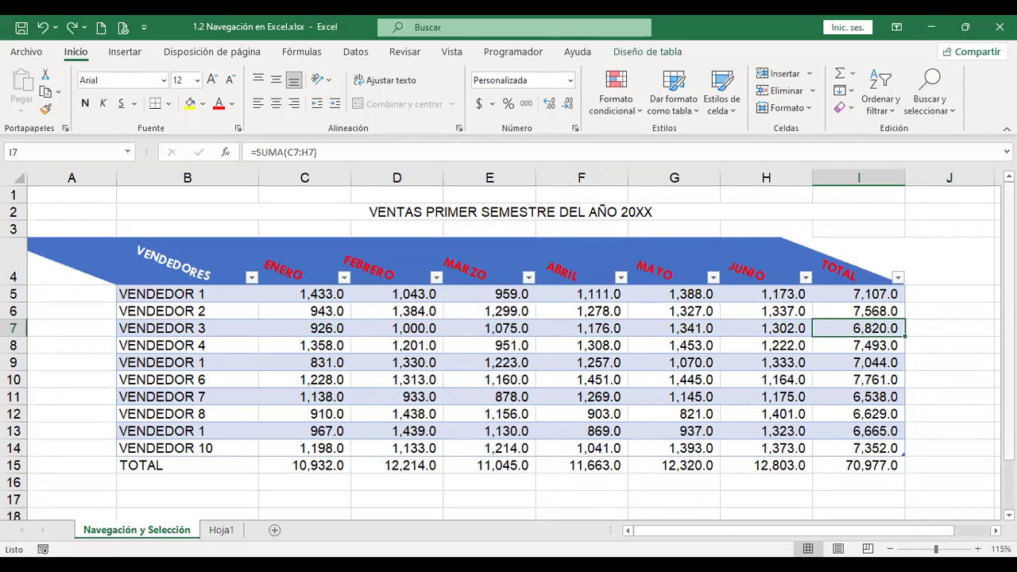
pyautogui.hotkey('ctrl', 'z')
pyautogui.click(766, 328)
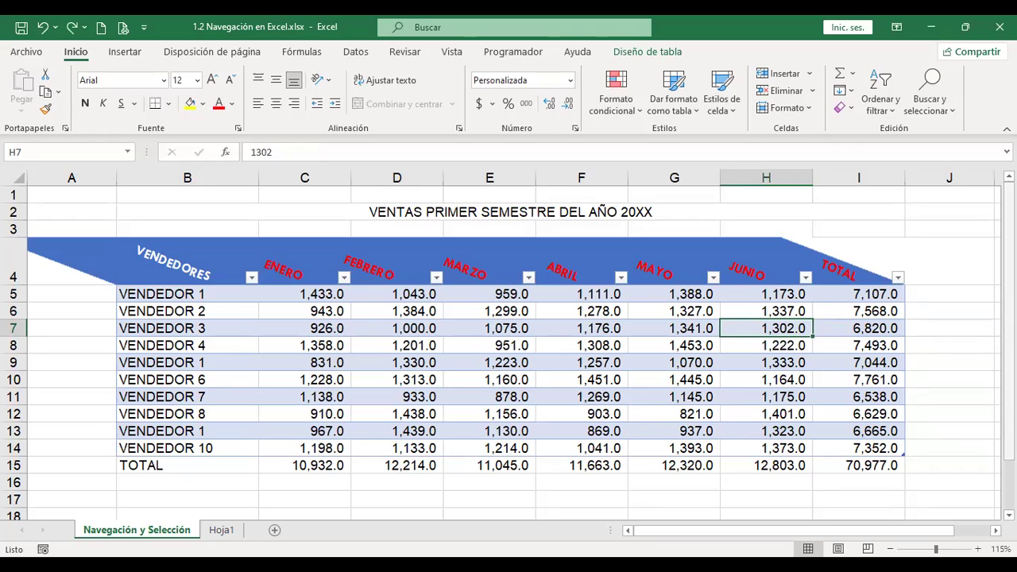
# Step: Undo trial fills in B7 and B12, italicize VENDEDOR 8, and open find and replace
pyautogui.press('Left')
pyautogui.press('Left')
pyautogui.press('Left')
pyautogui.press('Left')
pyautogui.press('Left')
pyautogui.press('Left')
pyautogui.hotkey('ctrl', 'y')
pyautogui.hotkey('ctrl', 'z')
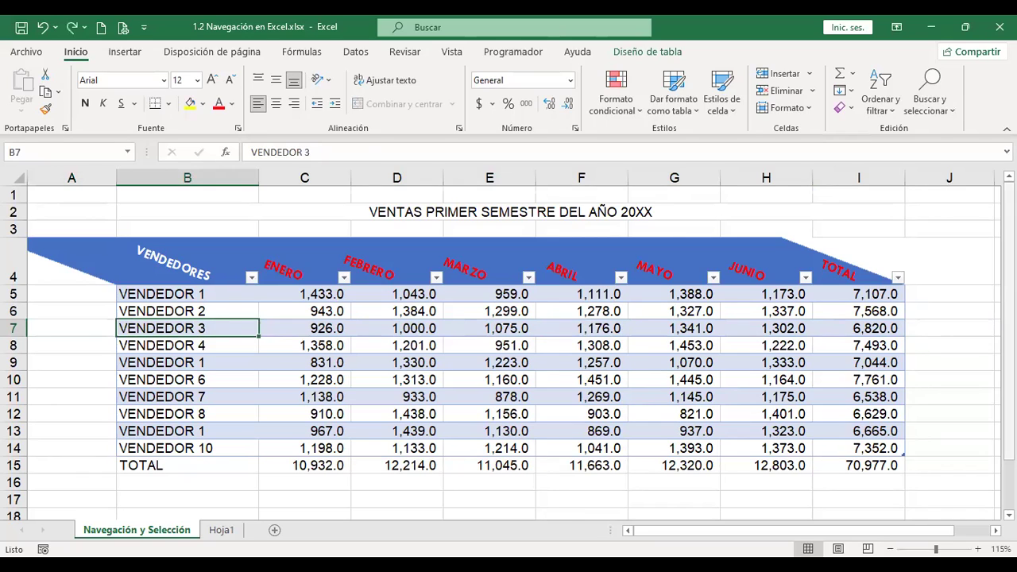
pyautogui.press('Down')
pyautogui.press('Down')
pyautogui.press('Down')
pyautogui.press('Down')
pyautogui.press('Down')
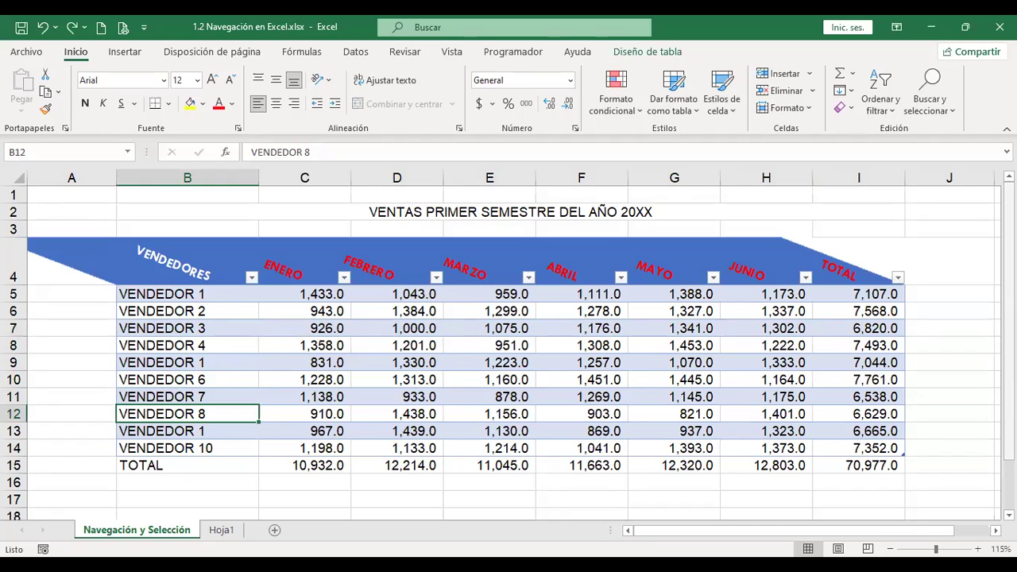
pyautogui.hotkey('ctrl', 'd')
pyautogui.hotkey('ctrl', 'z')
pyautogui.hotkey('ctrl', 'k')
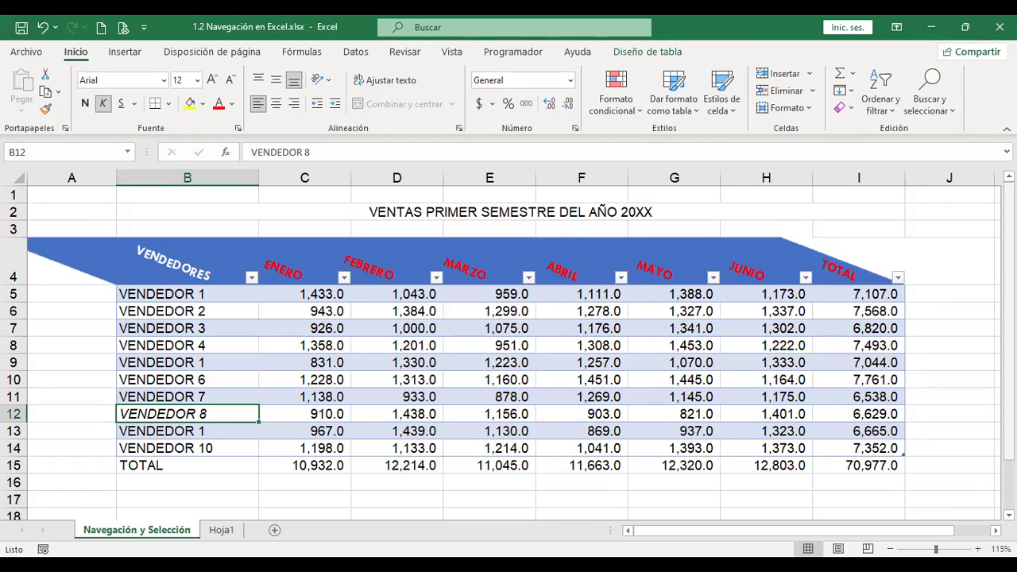
pyautogui.hotkey('ctrl', 'l')
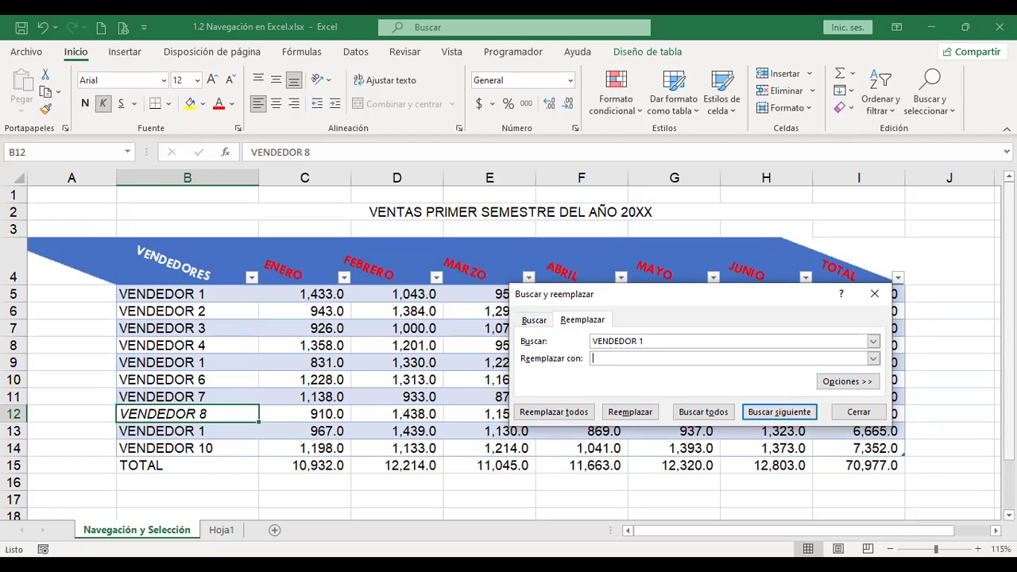
# Step: Replace all VENDEDOR 1 entries with the salesperson's full name, then close find and replace
pyautogui.click(534, 320)
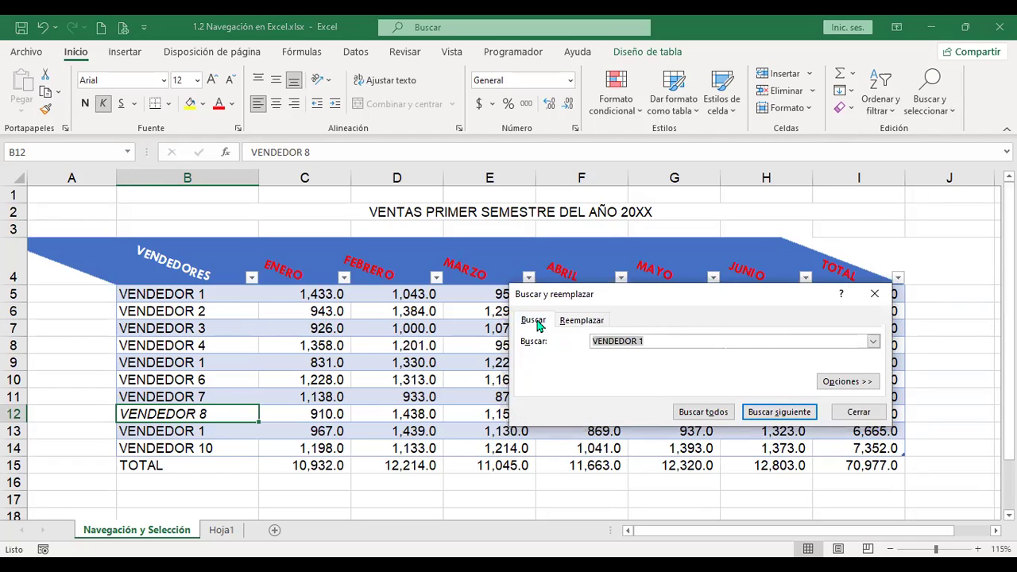
pyautogui.click(576, 324)
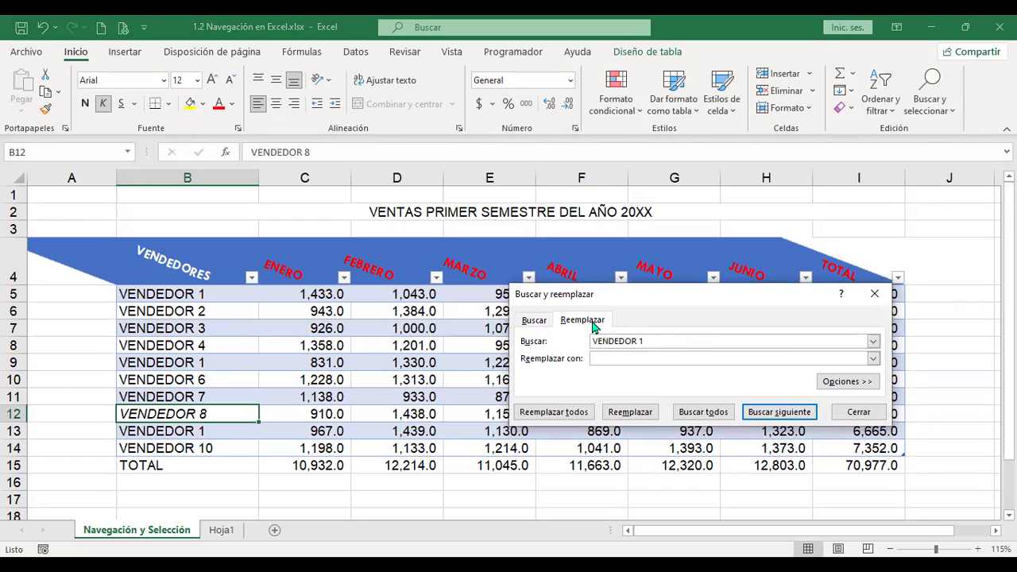
pyautogui.click(610, 358)
pyautogui.click(682, 449)
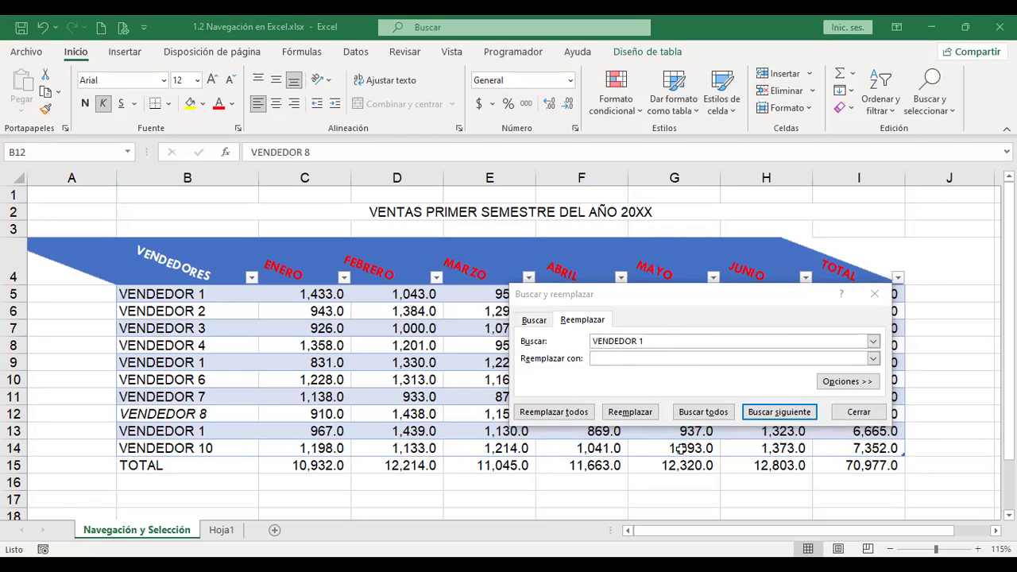
pyautogui.click(723, 356)
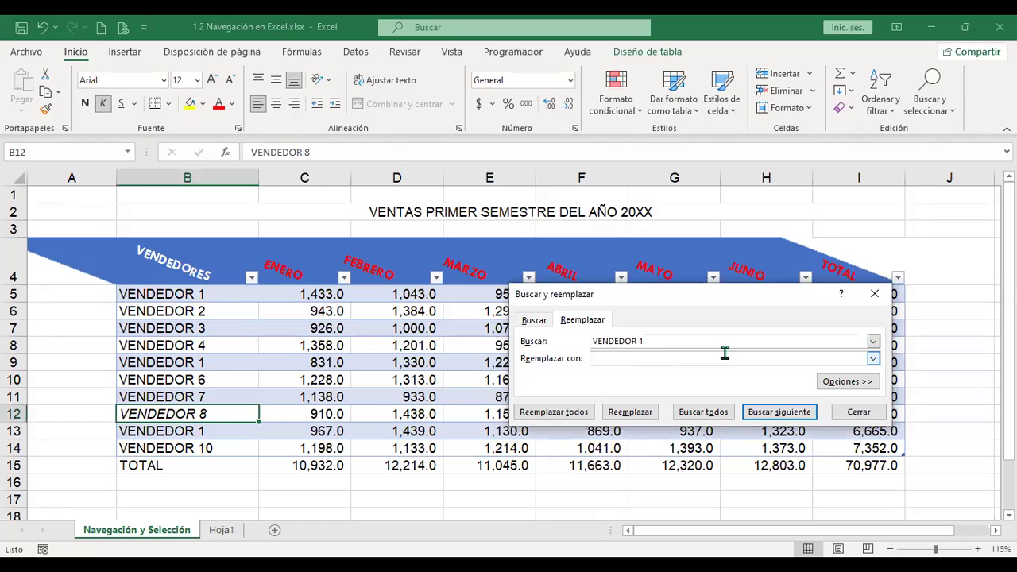
pyautogui.write('FÁTIMA MORÁN')
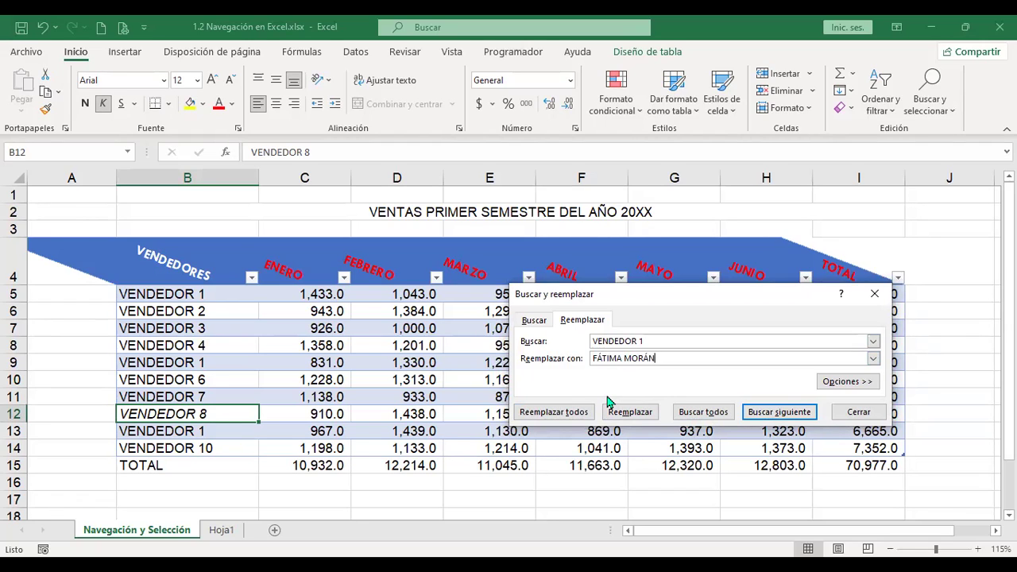
pyautogui.click(584, 411)
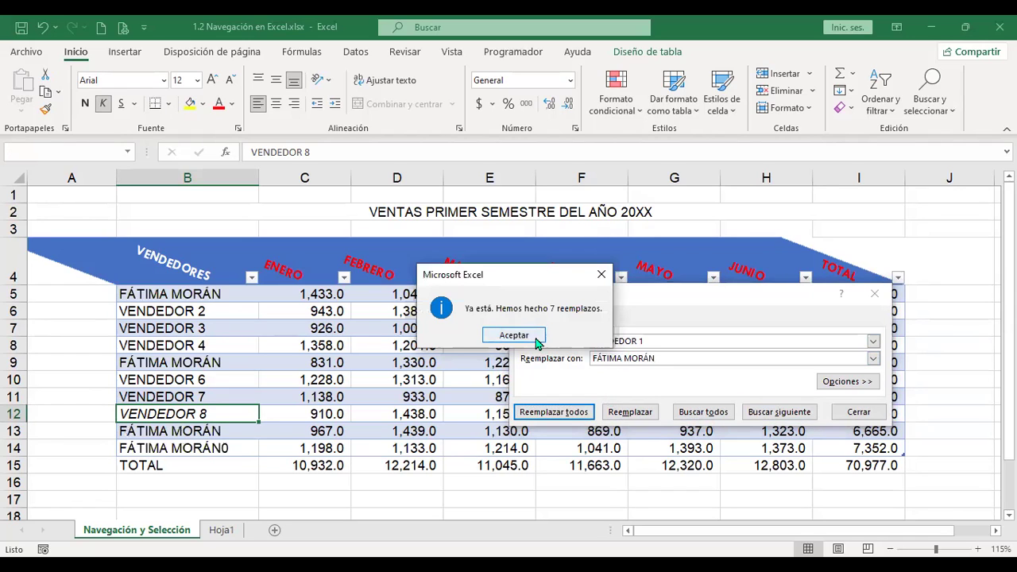
pyautogui.click(513, 334)
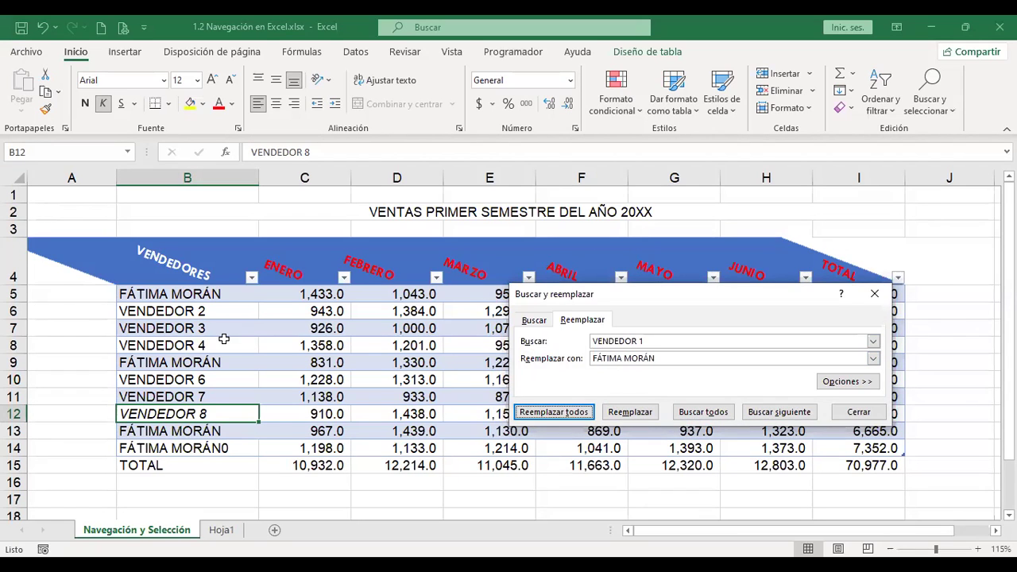
pyautogui.click(864, 412)
pyautogui.click(962, 345)
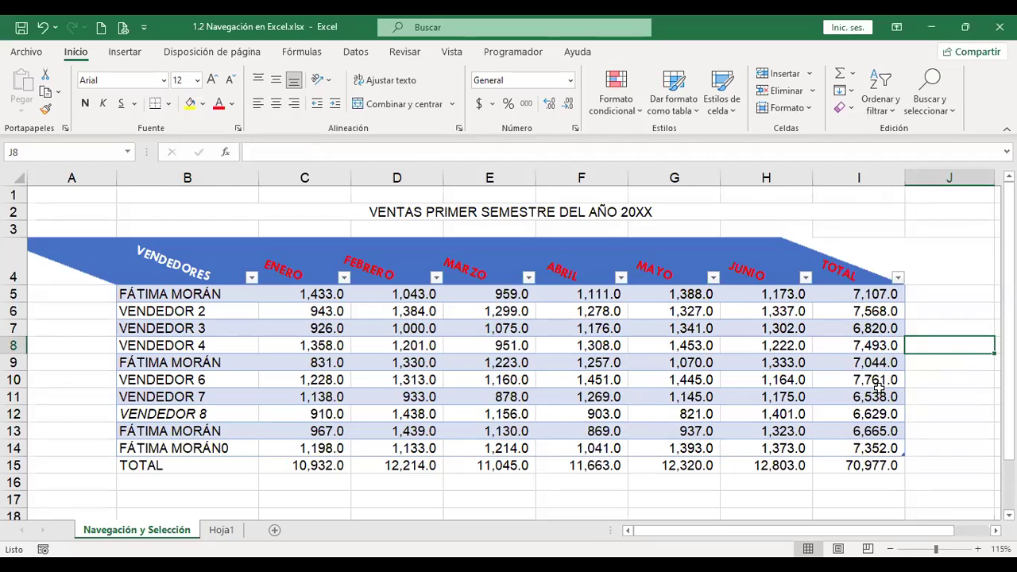
# Step: Make the TOTAL values in I5:I14 bold
pyautogui.press('Left')
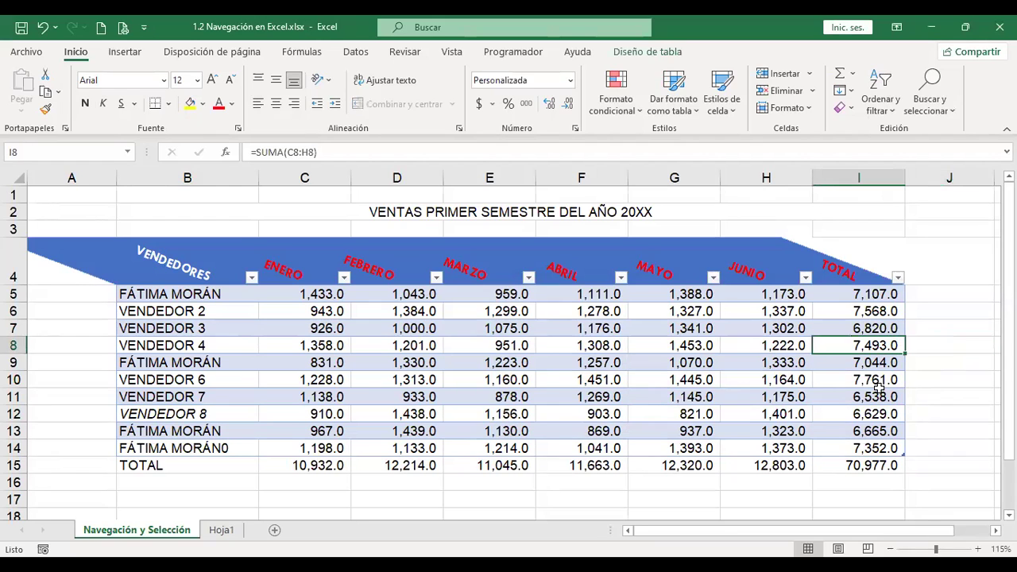
pyautogui.press('Down')
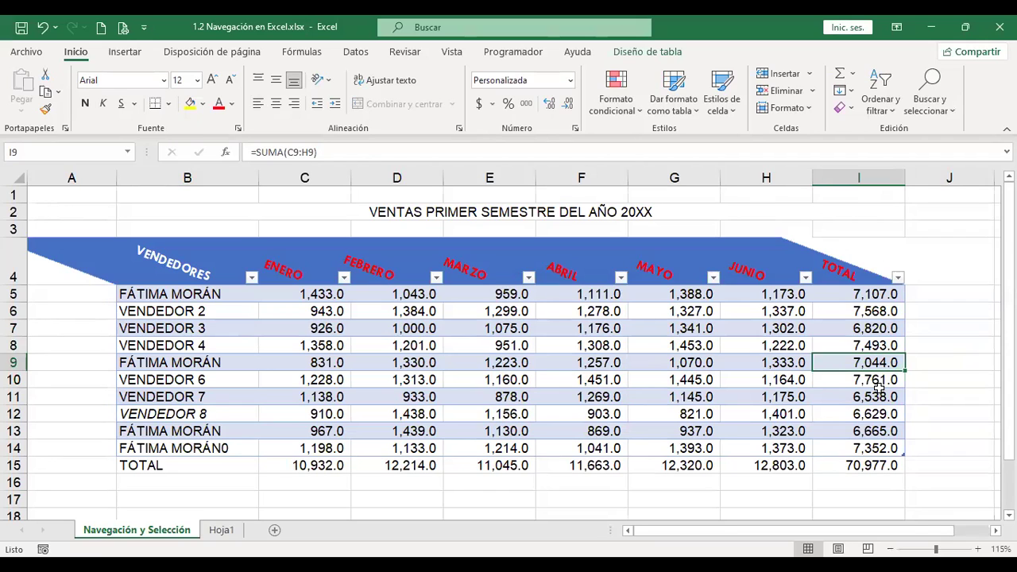
pyautogui.press('Up')
pyautogui.press('Up')
pyautogui.press('Up')
pyautogui.press('Up')
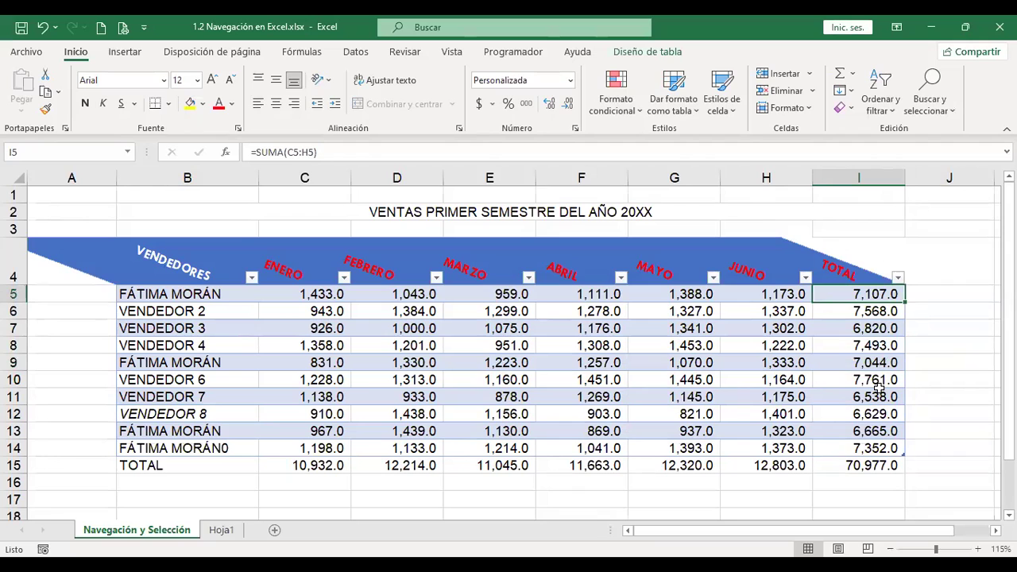
pyautogui.hotkey('ctrl', 'shift', 'Left')
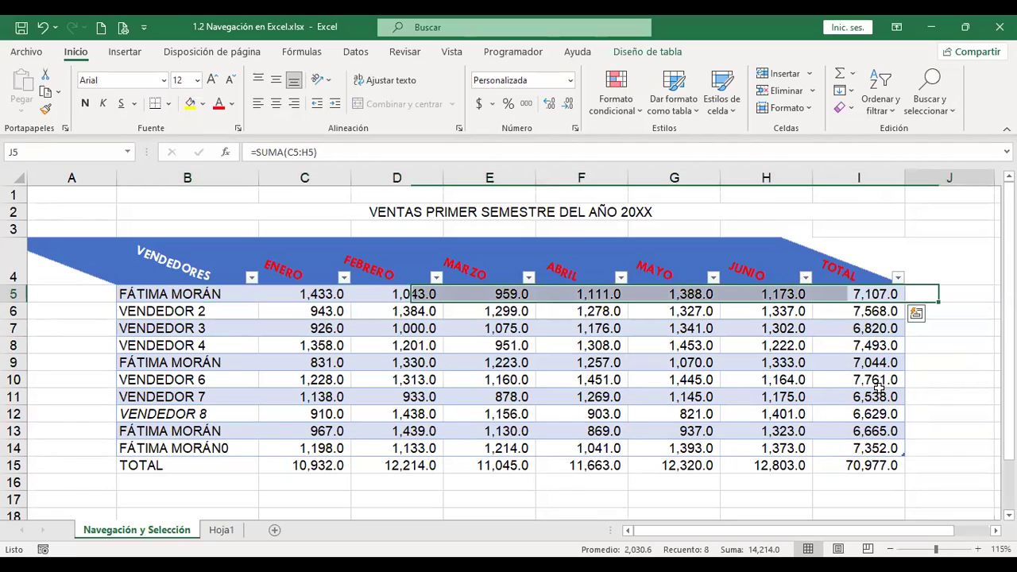
pyautogui.press('Left')
pyautogui.hotkey('ctrl', 'shift', 'Down')
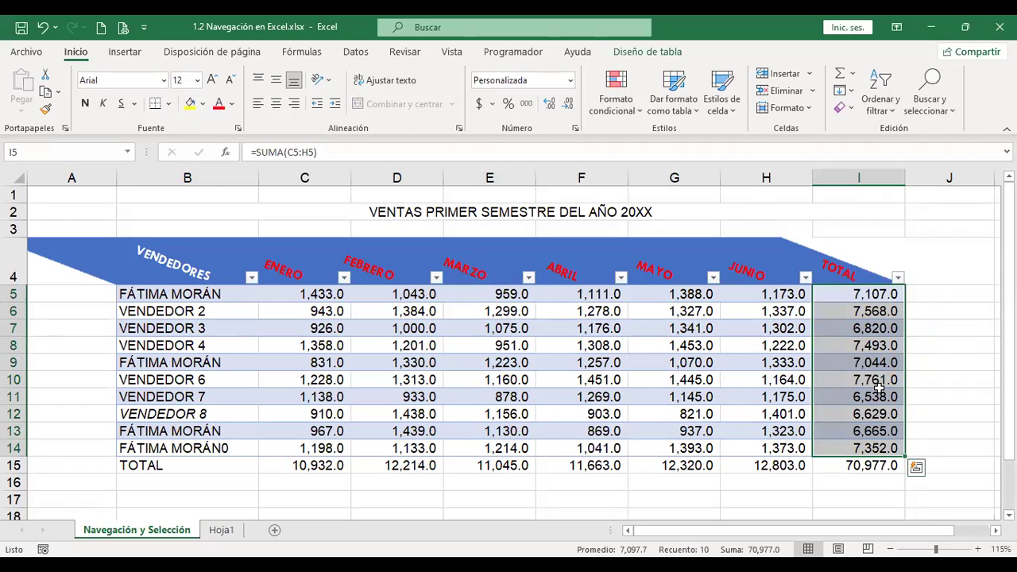
pyautogui.hotkey('ctrl', 'n')
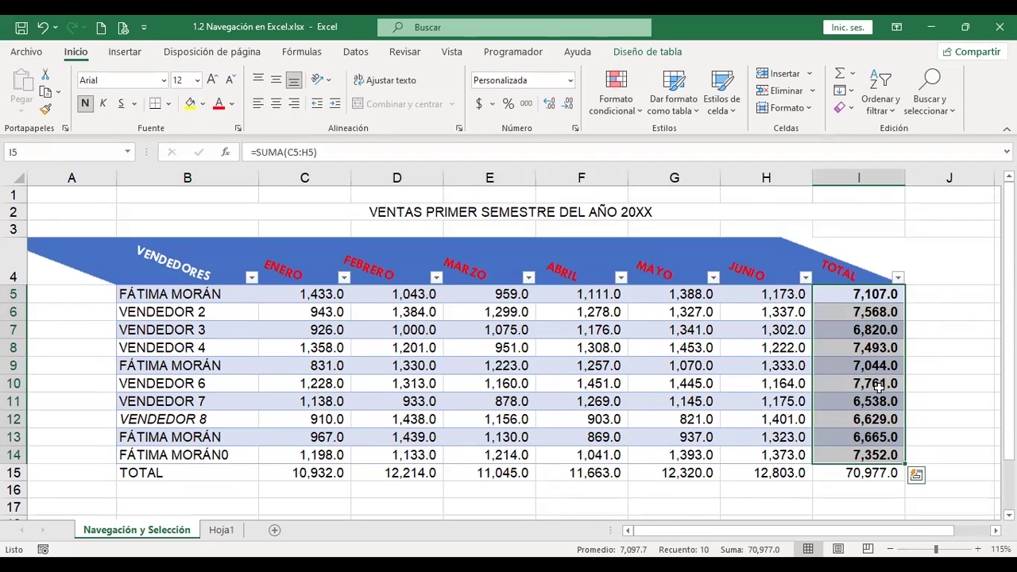
# Step: Select the Tabla1 body and bring up its Quick Analysis options with Ctrl+Q
pyautogui.press('Left')
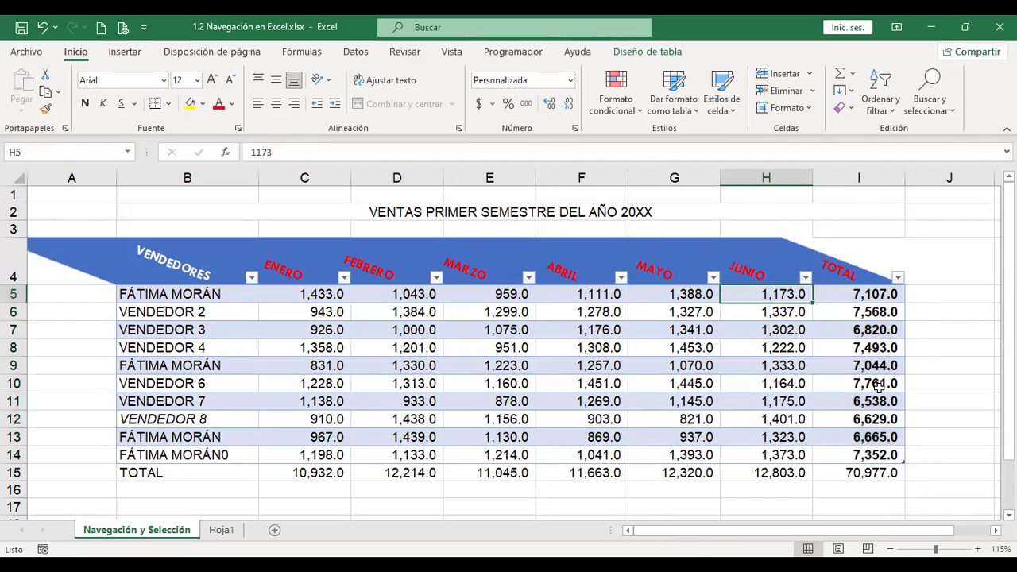
pyautogui.hotkey('ctrl', 'a')
pyautogui.hotkey('ctrl', 'q')
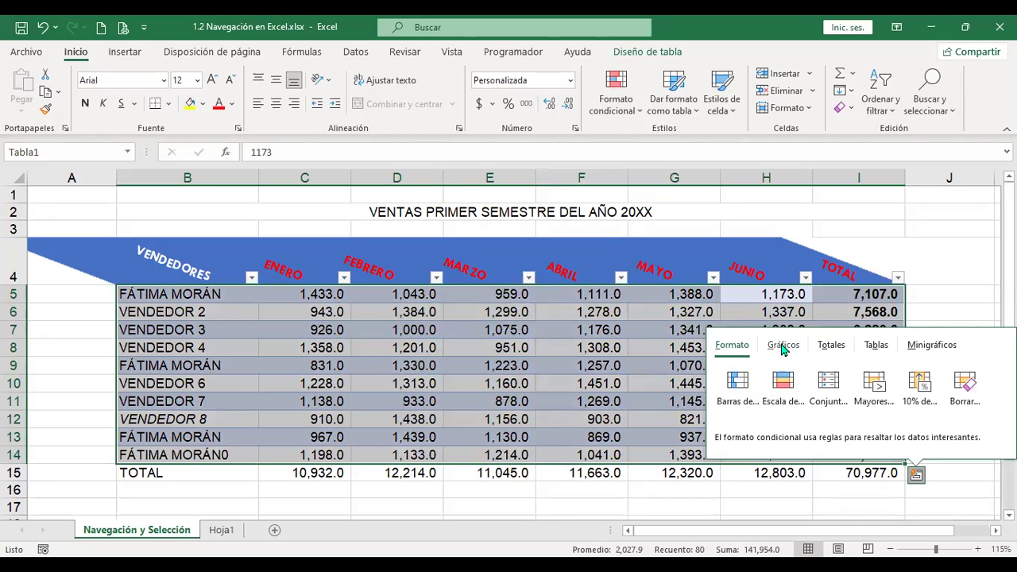
# Step: Browse the Totales, Tablas and Minigráficos categories of Quick Analysis, then dismiss the panel
pyautogui.click(842, 346)
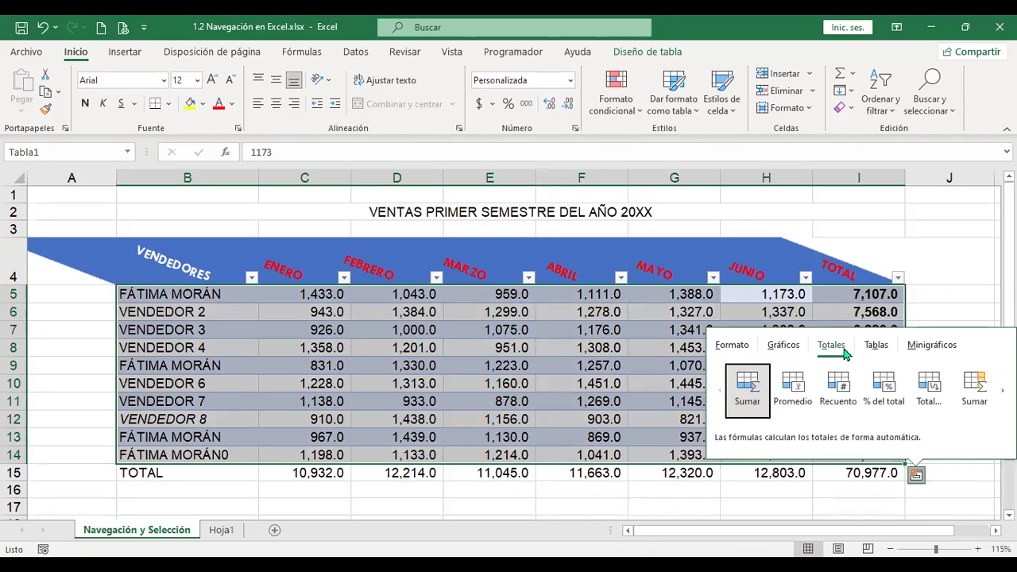
pyautogui.click(875, 347)
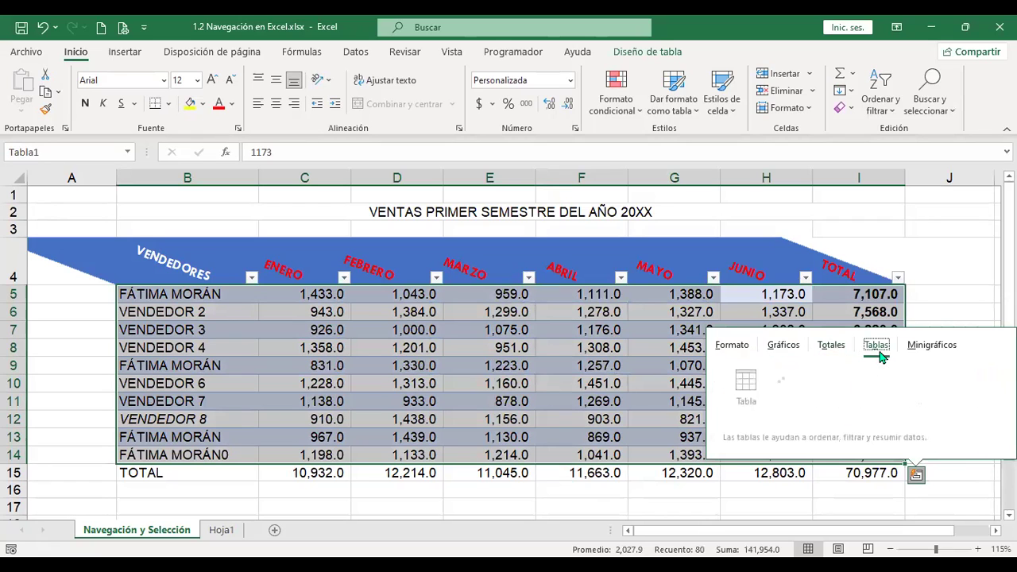
pyautogui.click(921, 346)
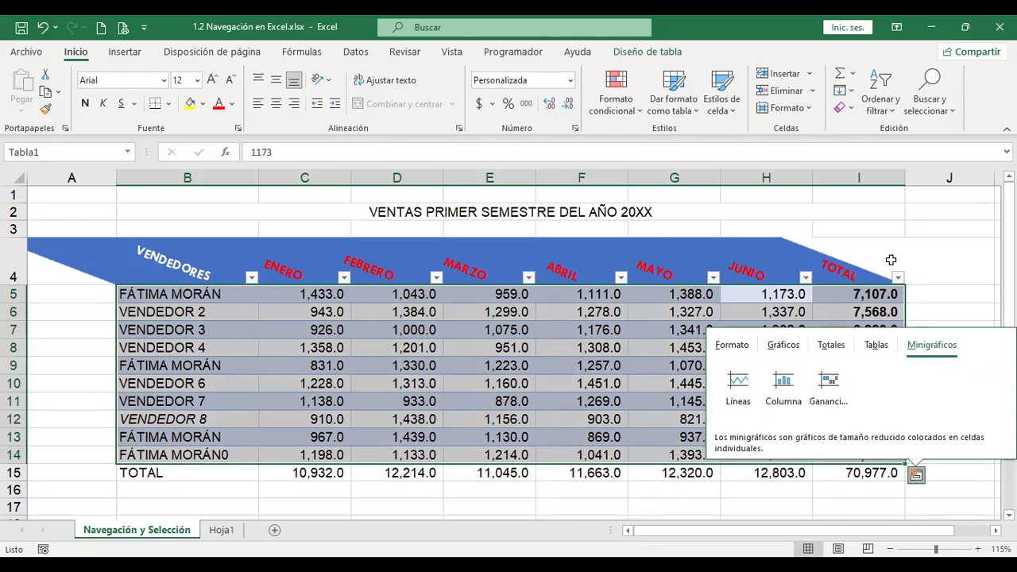
pyautogui.click(890, 259)
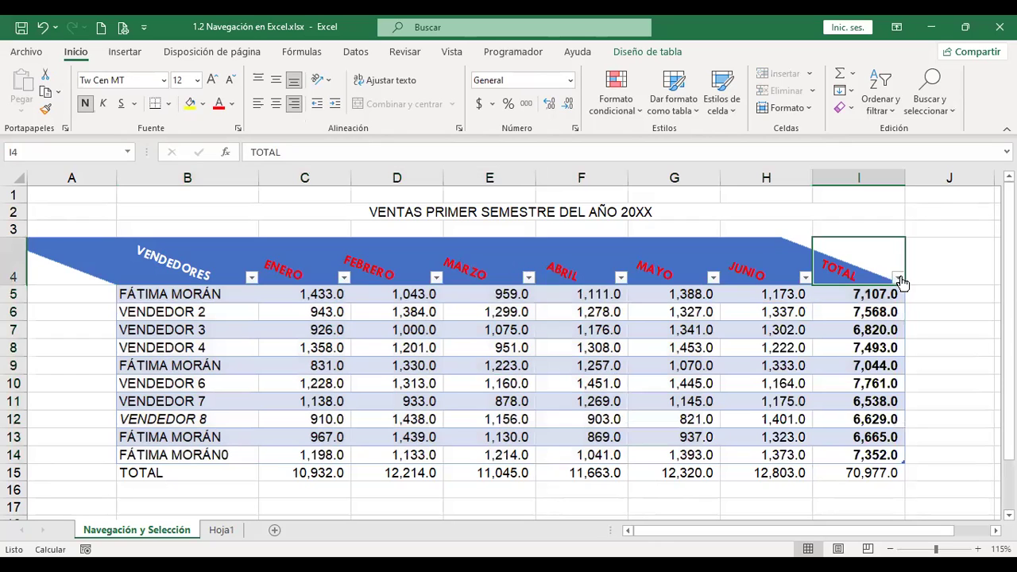